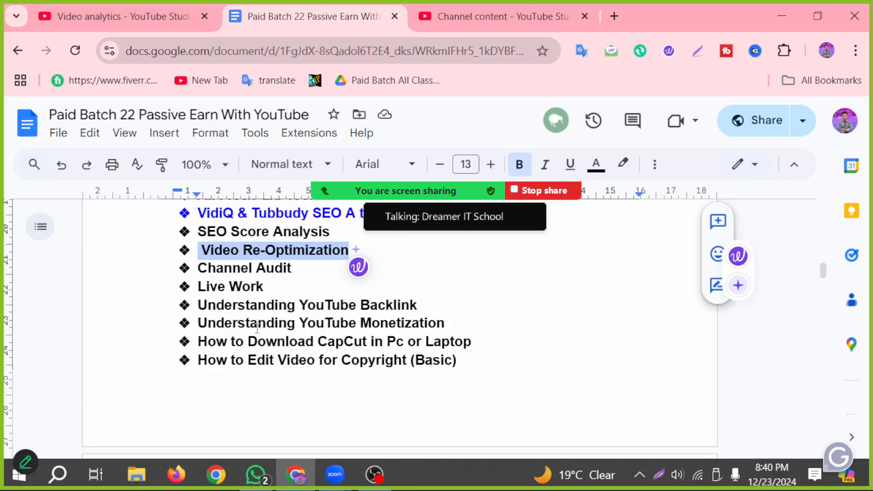
Open YouTube Studio in a new browser tab and go to the channel's content list.
click(614, 16)
mouse_move(342, 198)
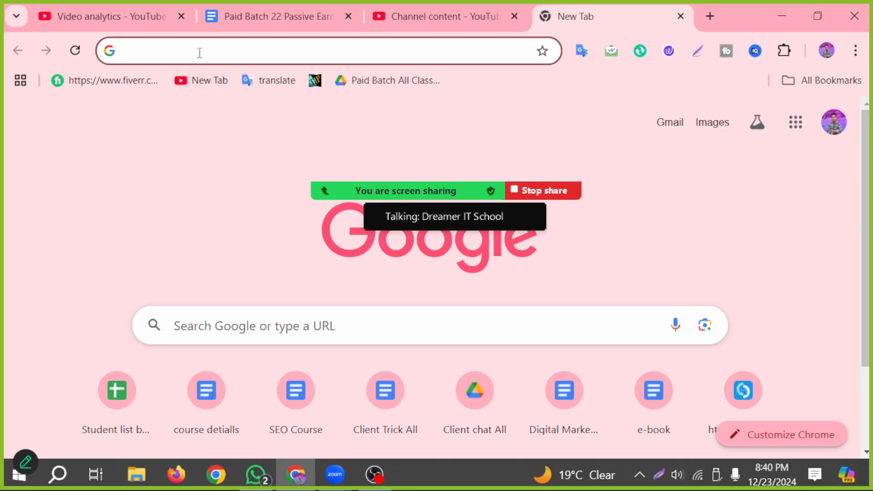
click(200, 81)
mouse_move(348, 179)
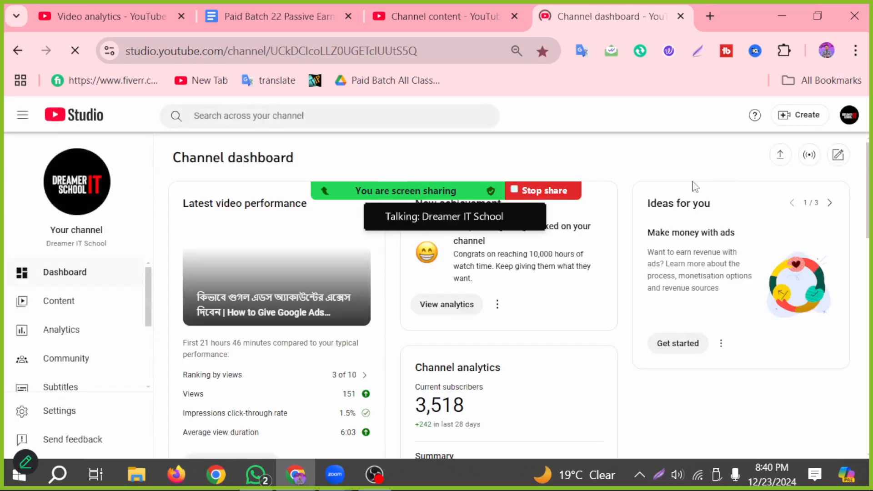
click(78, 304)
mouse_move(496, 200)
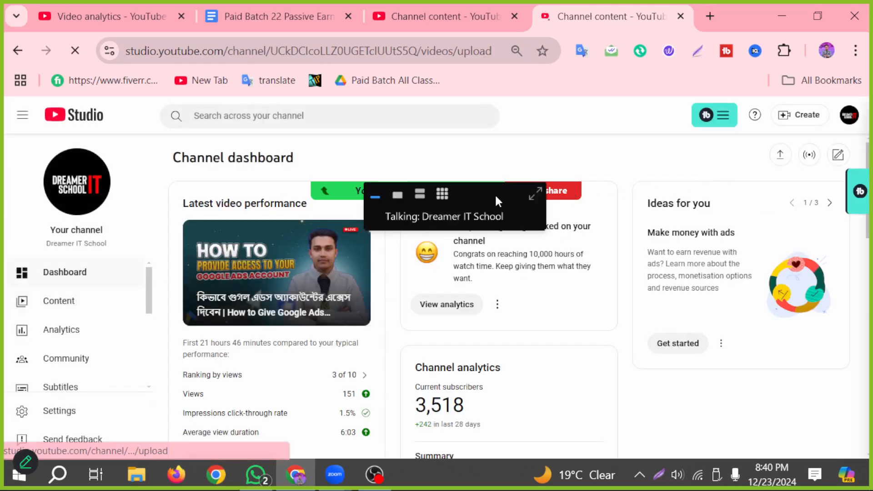
Hide the floating meeting controls of the Zoom screen share.
mouse_move(326, 195)
click(771, 154)
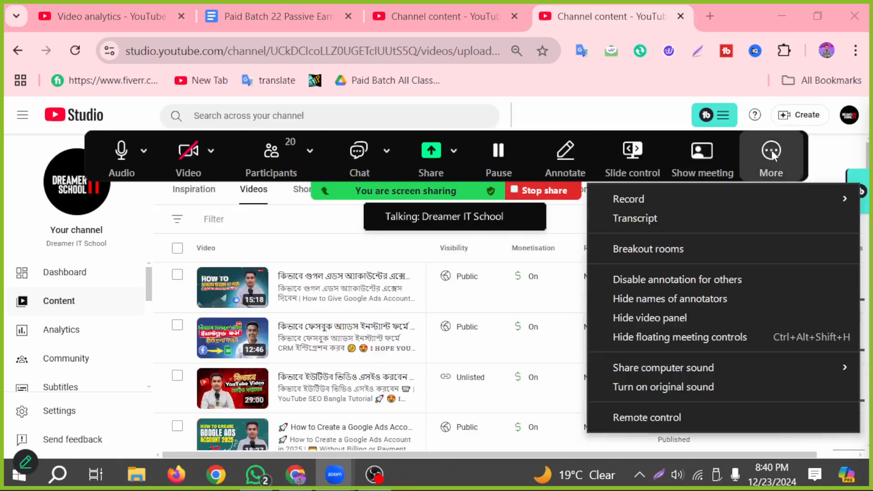
click(737, 337)
Set the channel's video list to 50 rows per page and go to its second page.
scroll(674, 357, down, 2)
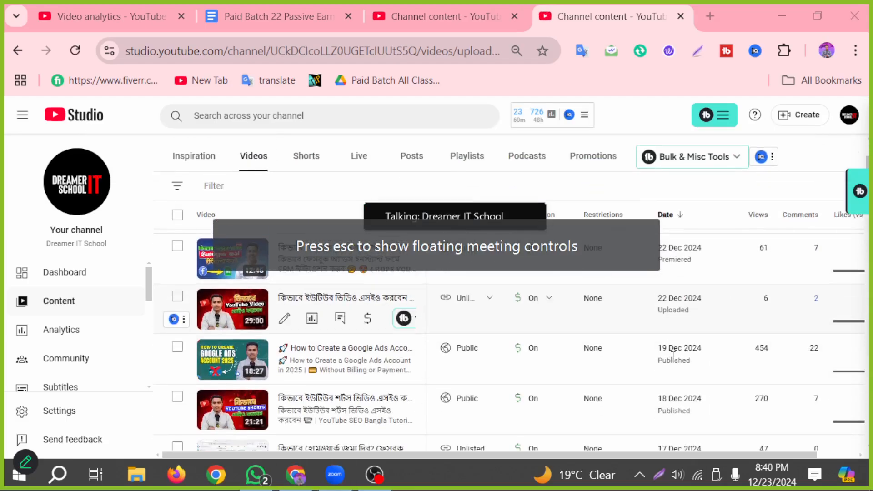
scroll(673, 357, down, 20)
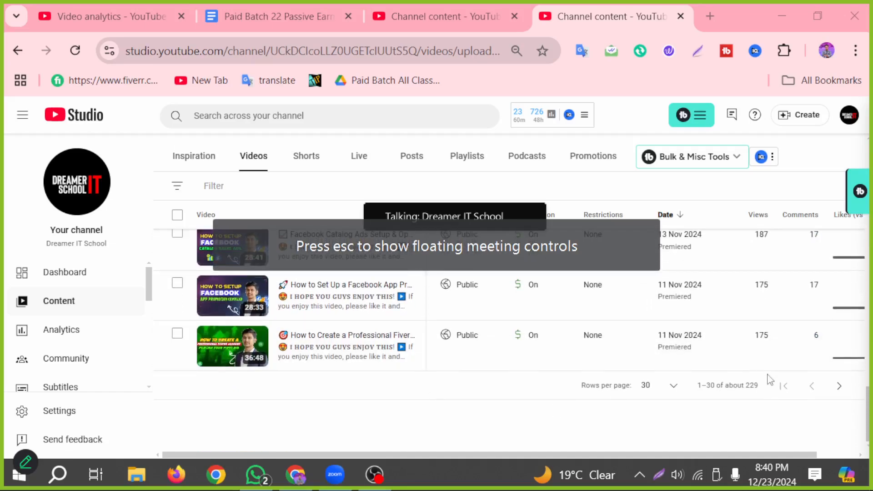
click(664, 390)
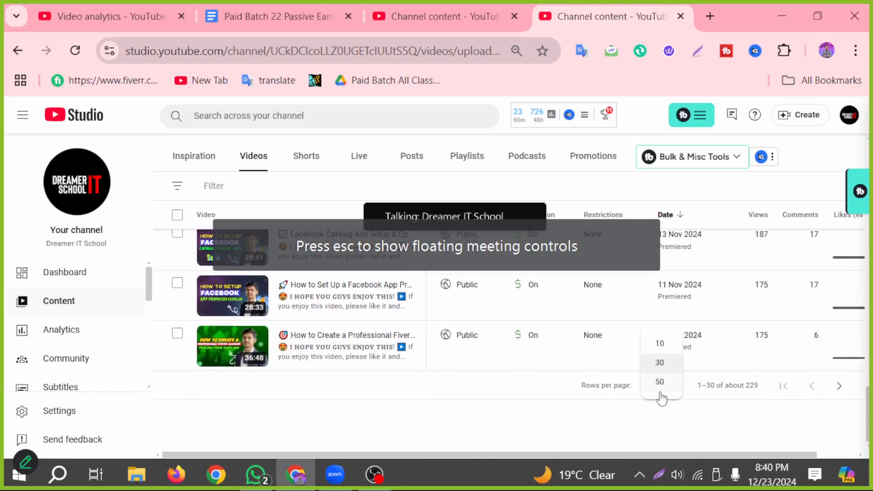
click(660, 390)
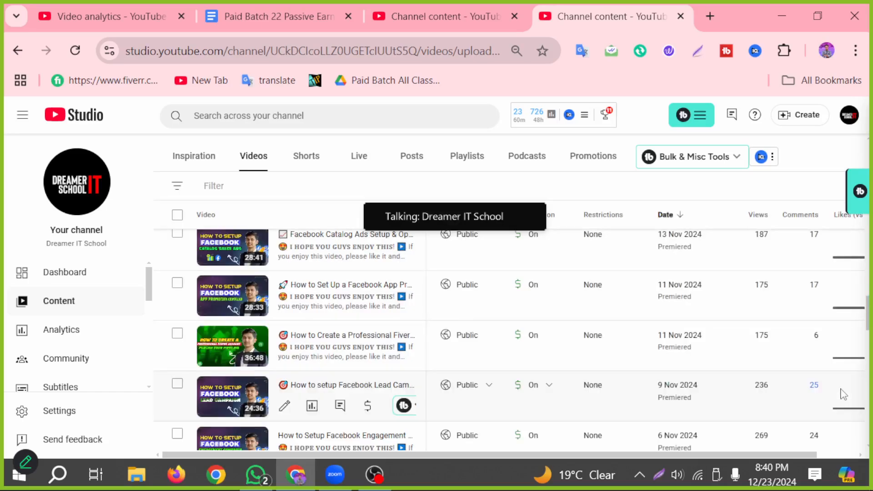
scroll(704, 381, down, 15)
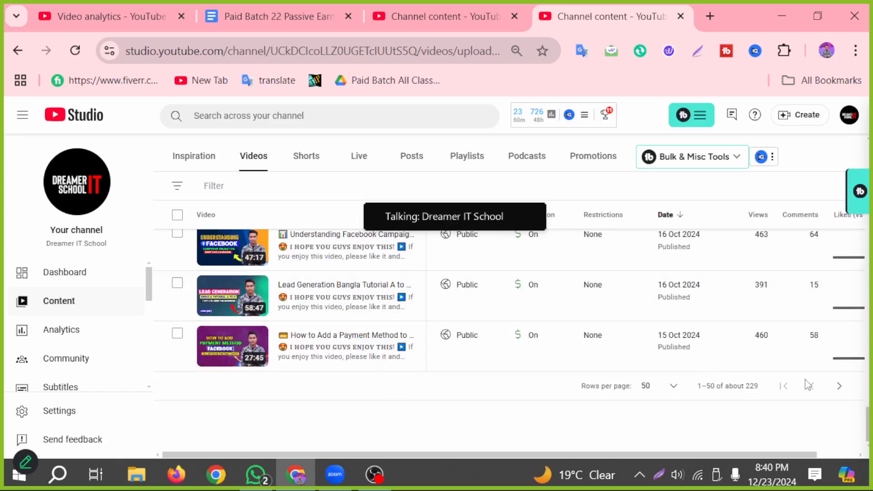
click(839, 386)
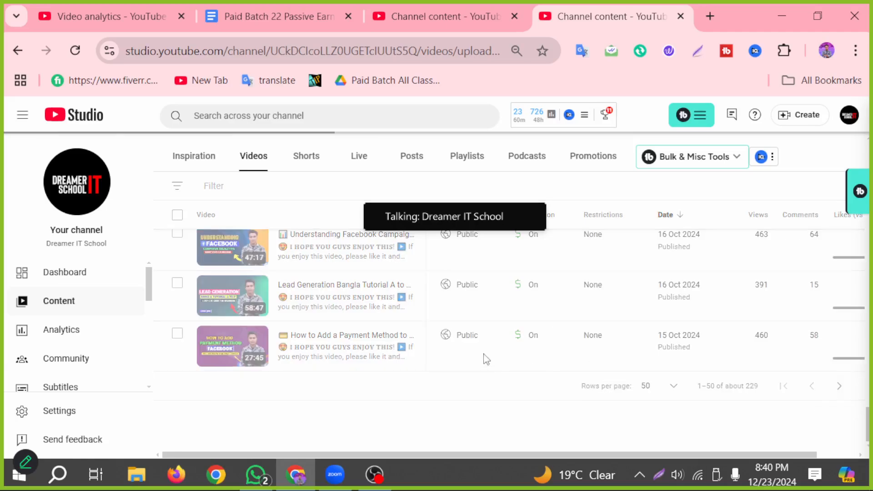
Look through the titles, thumbnails, dates and view counts of the older videos to choose one for re-optimization.
scroll(366, 346, down, 12)
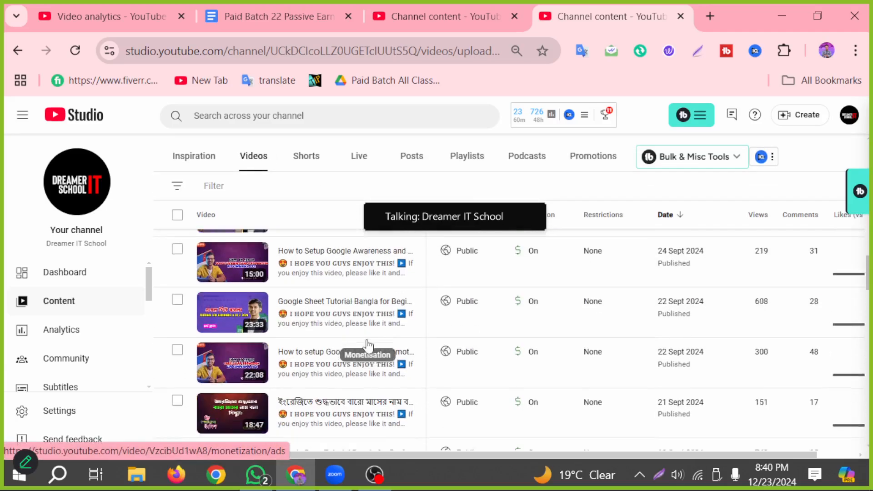
scroll(368, 346, down, 15)
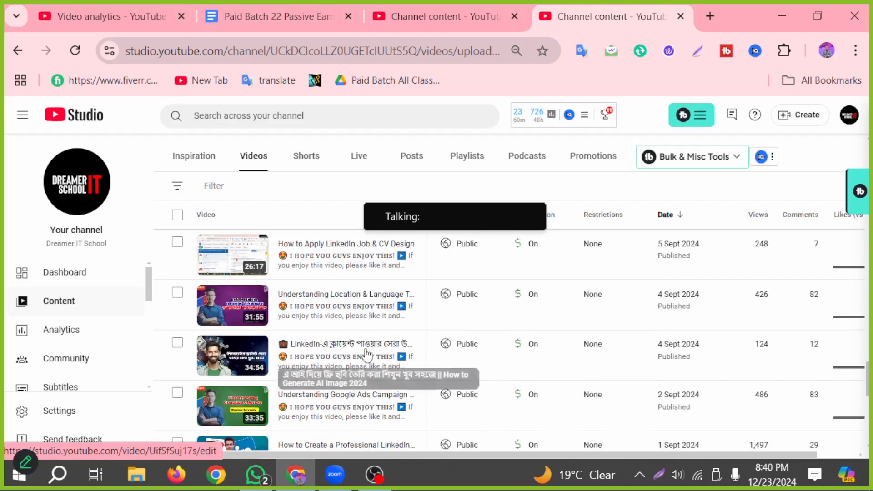
scroll(367, 355, down, 15)
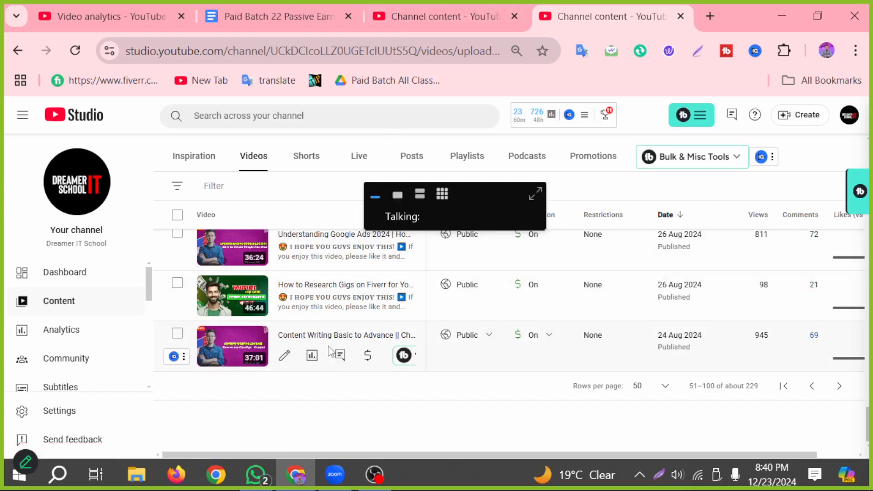
scroll(345, 355, up, 8)
scroll(331, 354, up, 4)
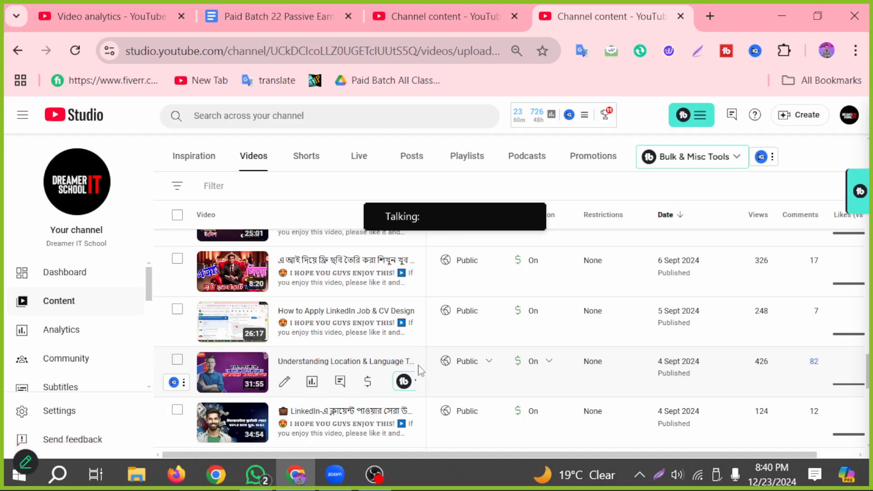
scroll(404, 368, up, 5)
scroll(409, 370, up, 10)
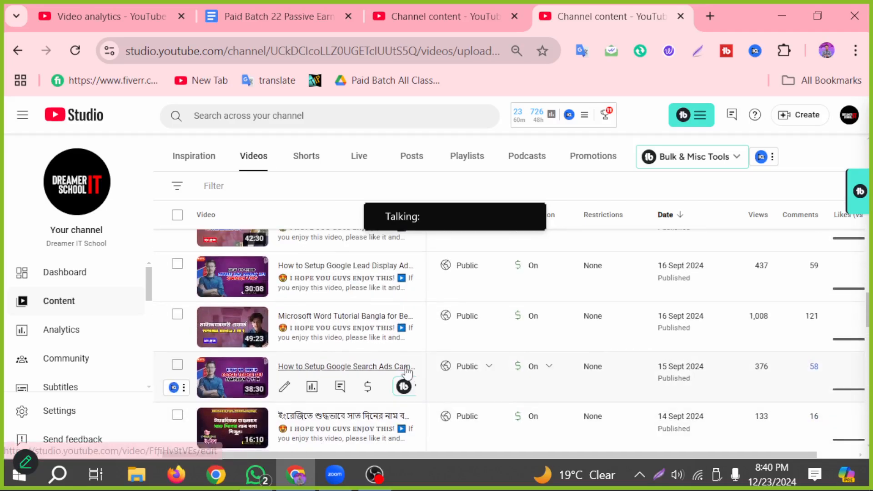
scroll(398, 378, up, 10)
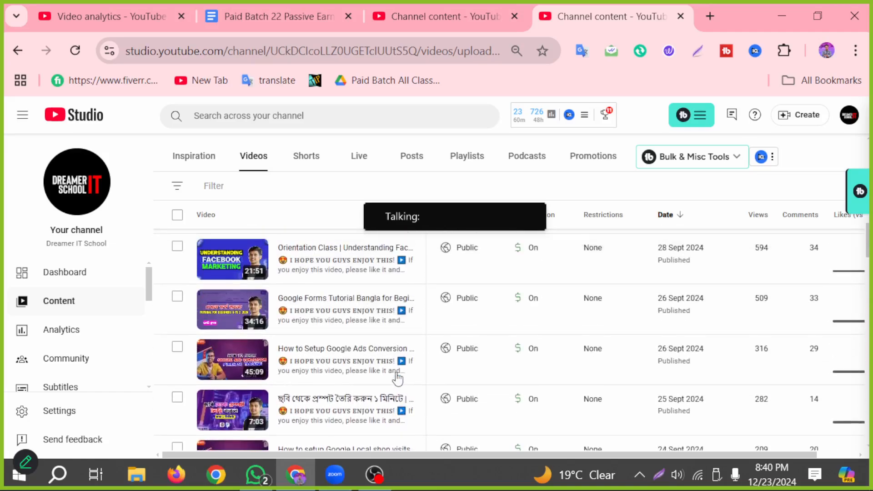
scroll(397, 377, up, 10)
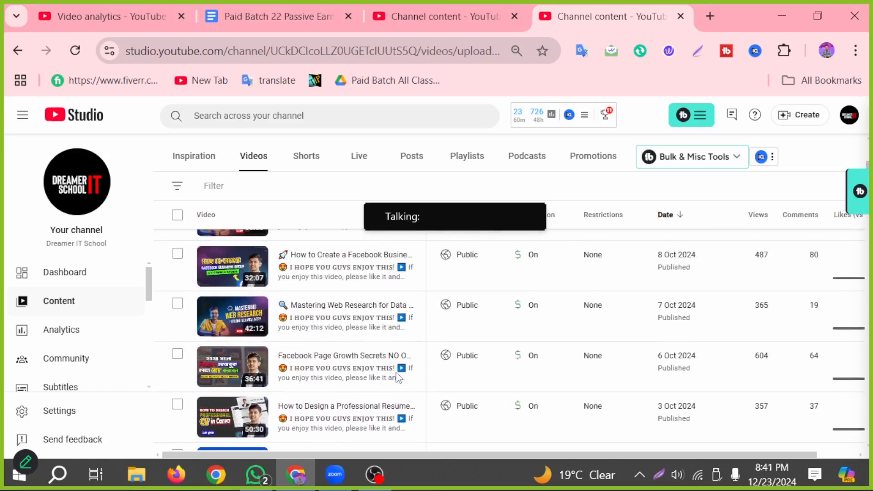
scroll(345, 387, down, 5)
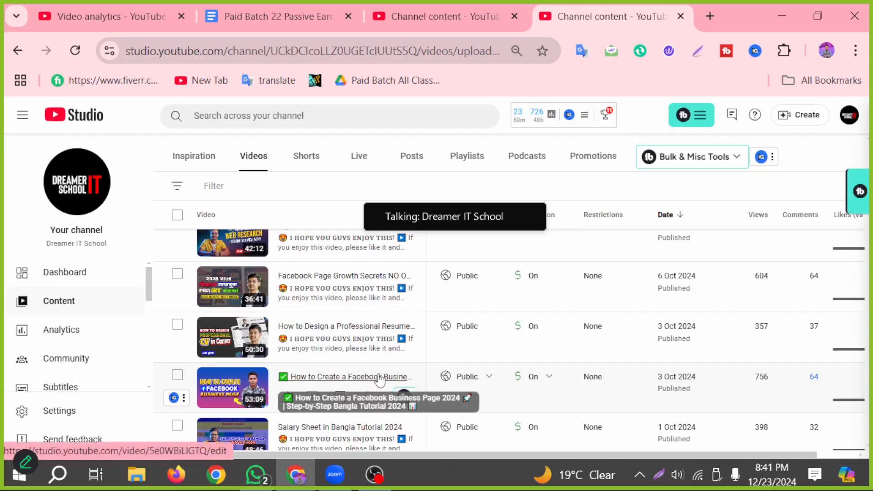
scroll(379, 380, down, 2)
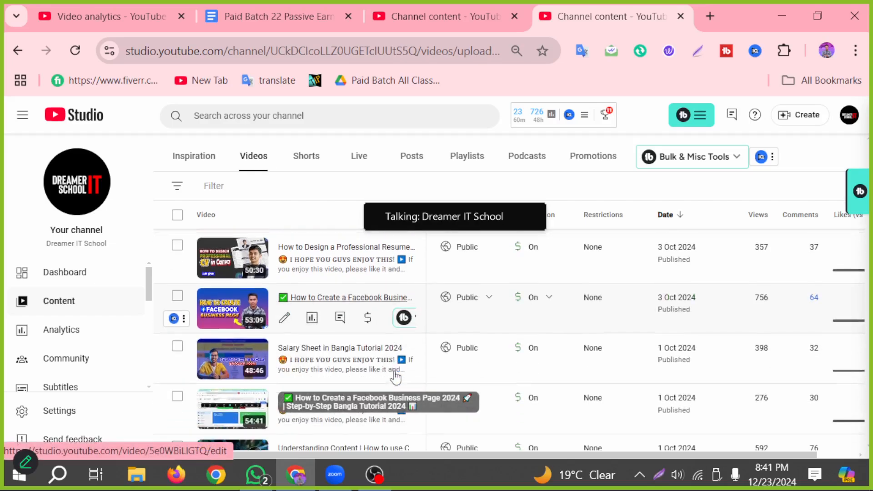
Draw a red arrow to the Facebook Business Page video on a full-screen capture and discard the capture.
click(661, 476)
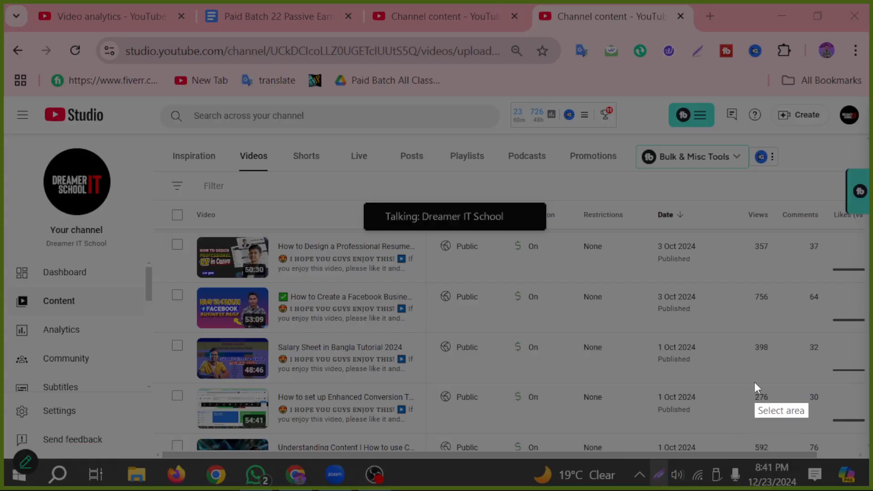
click(755, 384)
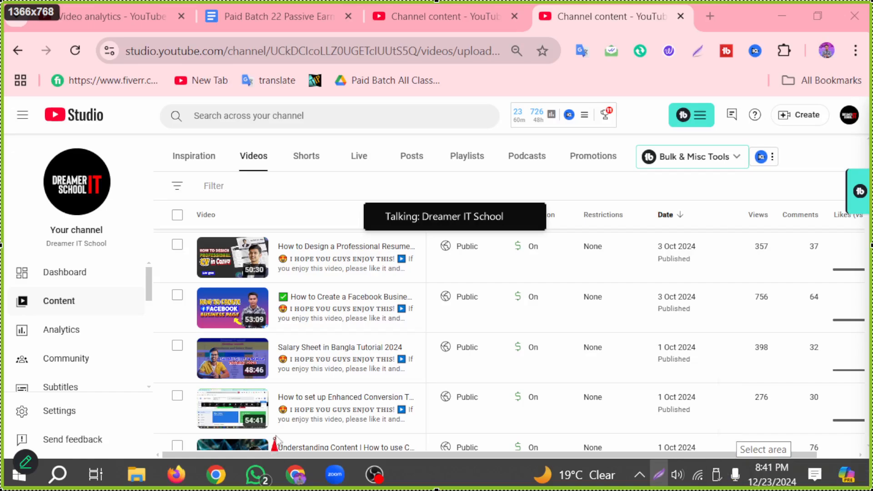
drag(275, 444, 278, 328)
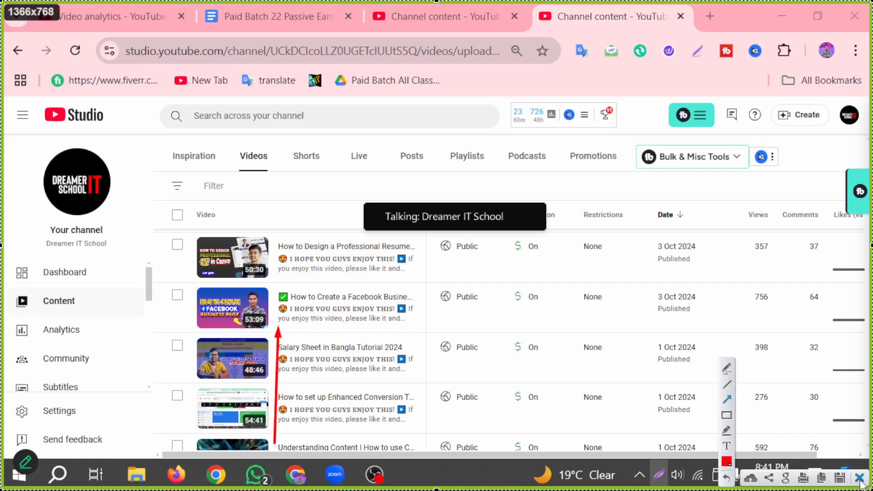
click(860, 477)
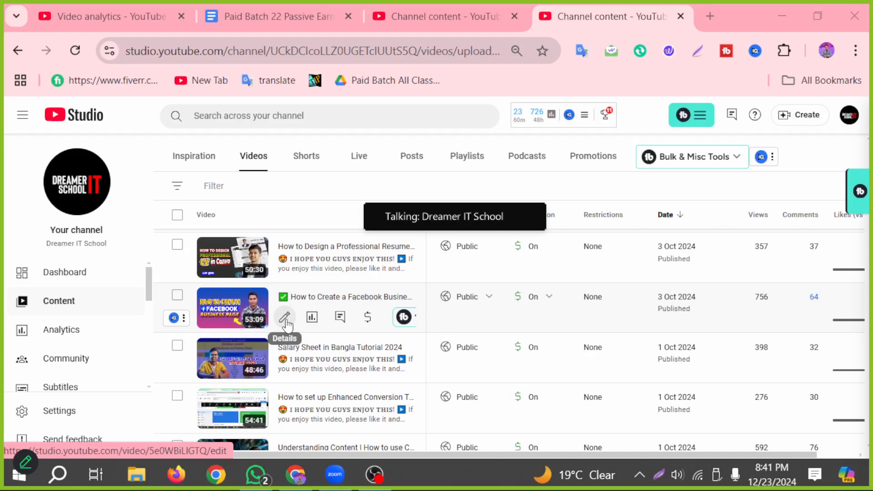
Open the details of the "How to Create a Facebook Business Page 2024" video and move the meeting's speaker panel off its title.
click(285, 318)
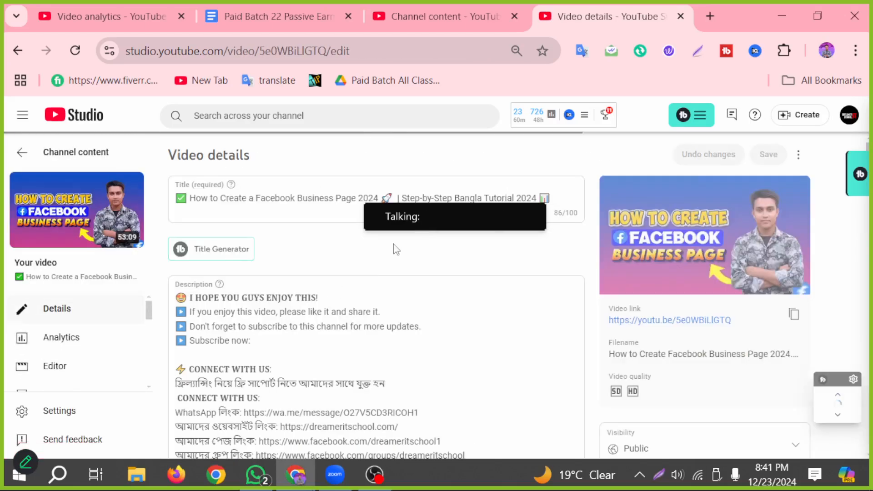
drag(443, 214, 774, 47)
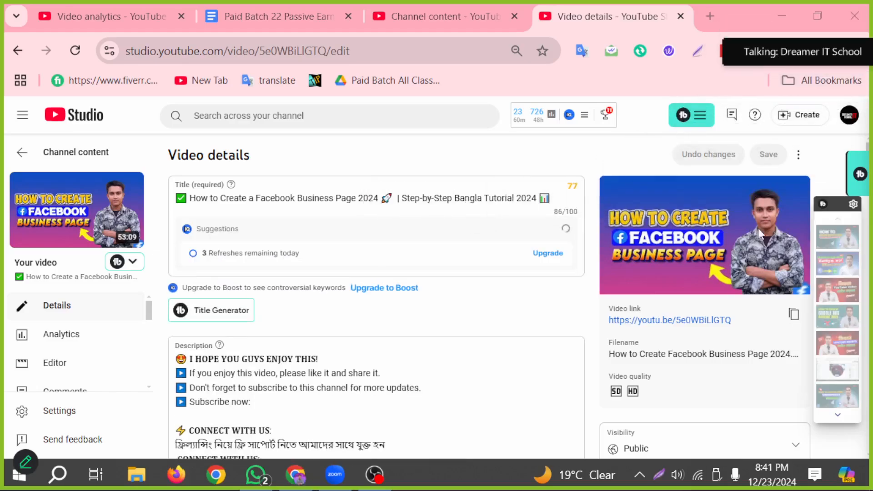
drag(201, 195, 549, 205)
click(553, 204)
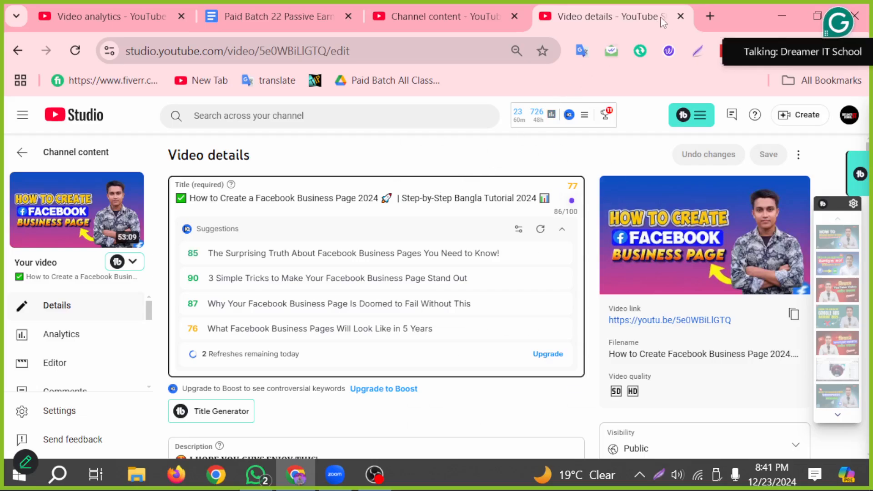
Open ChatGPT at chat.openai.com in a new browser tab.
click(706, 18)
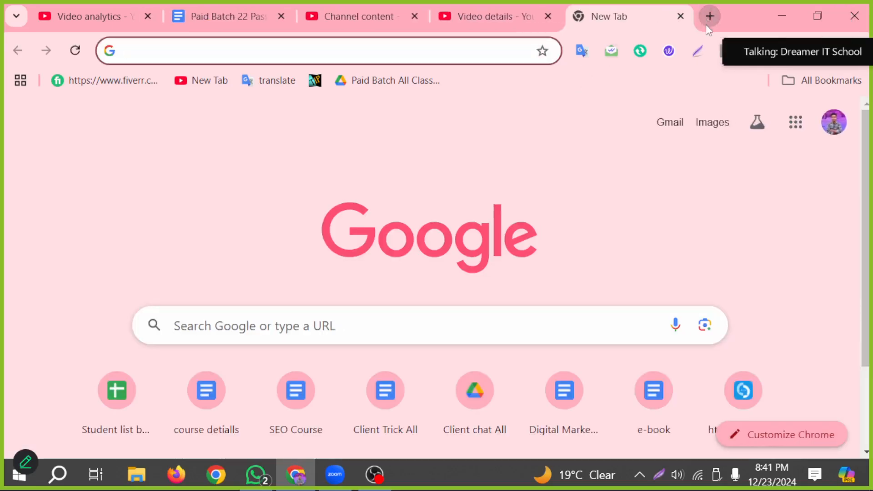
text(chat.openai.com)
key(Return)
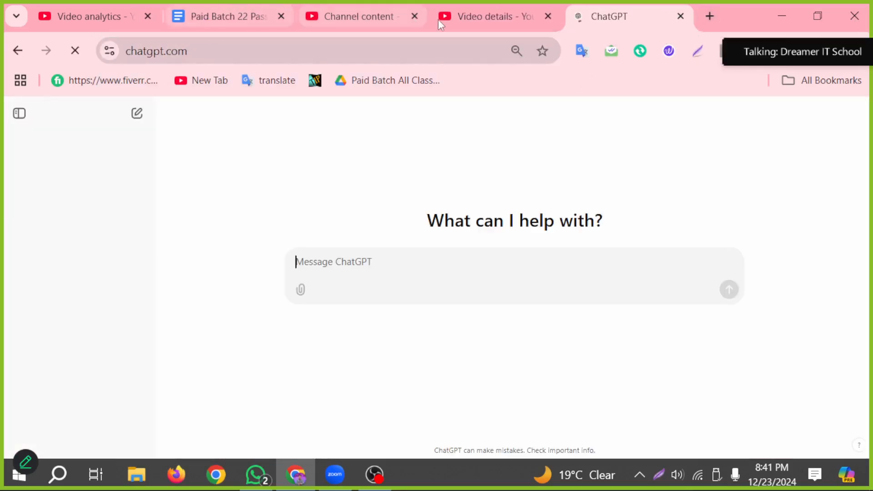
In the video's title, remove "| Step-by-Step Bangla Tutorial 2024" with its emoji and change the remaining year to 2025.
click(446, 17)
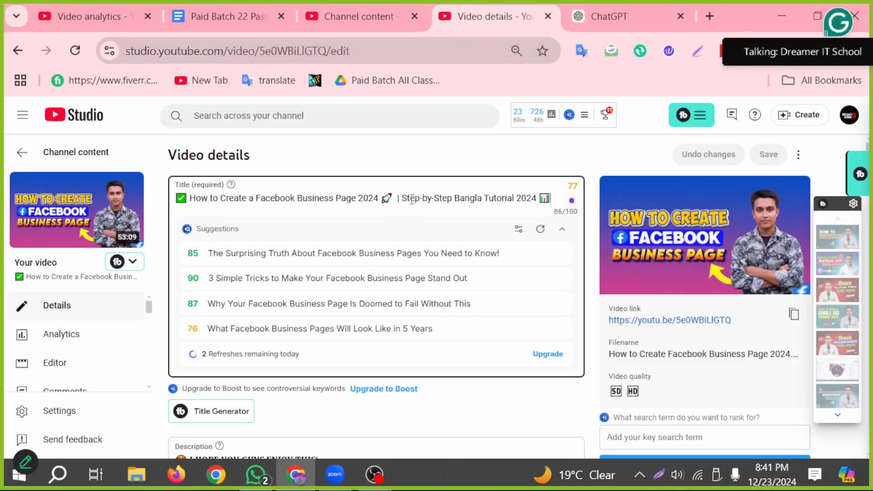
drag(417, 196, 617, 219)
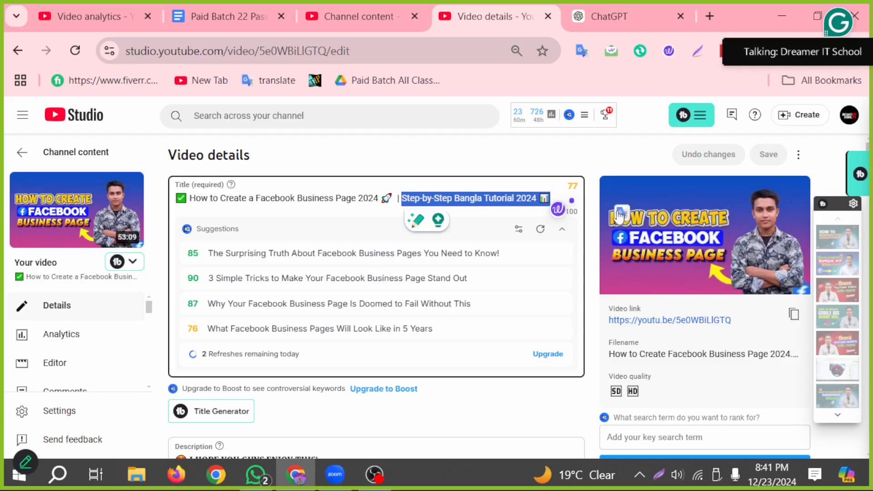
key(BackSpace)
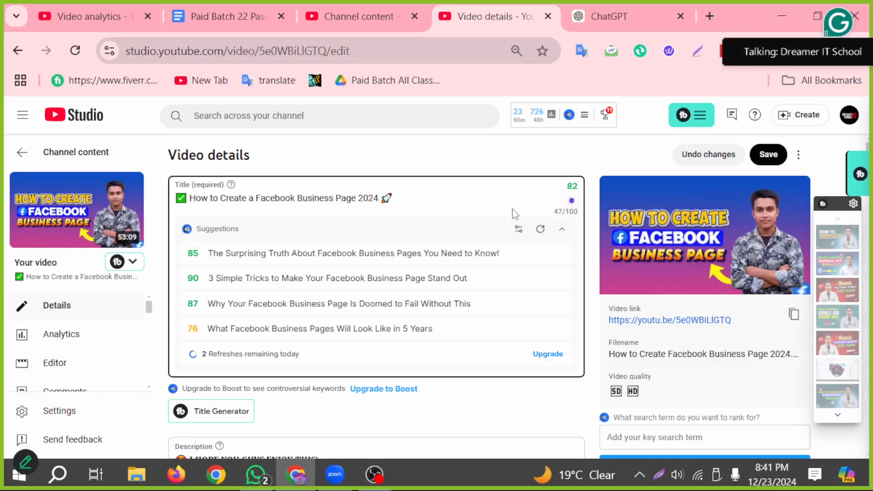
key(BackSpace)
text(5)
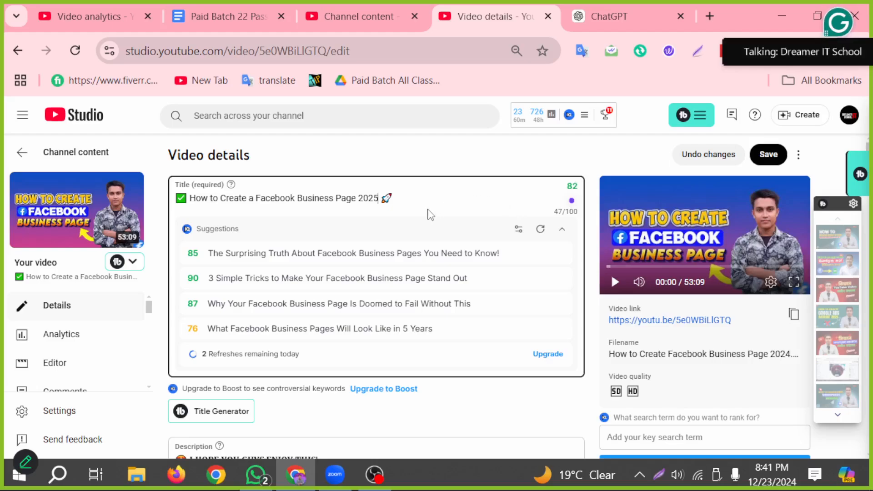
Cut the whole text "How to Create a Facebook Business Page 2025" with its emojis out of the video's title.
drag(409, 198, 191, 199)
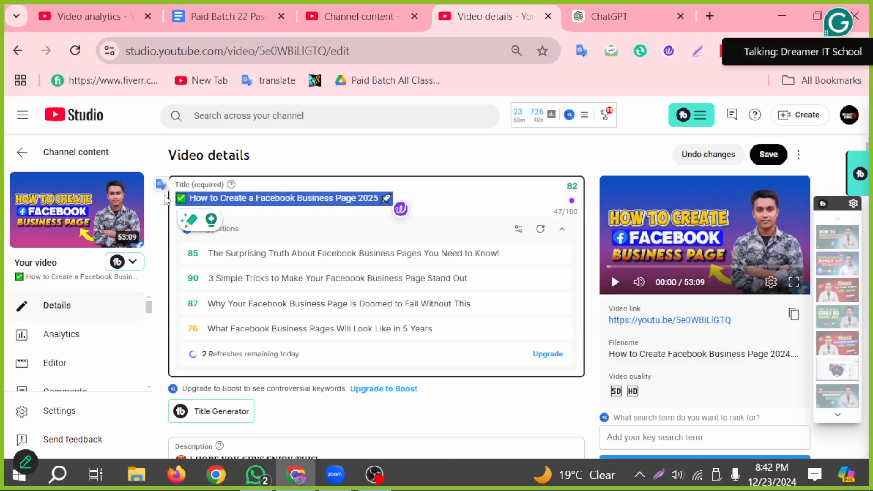
key(BackSpace)
key(ctrl+z)
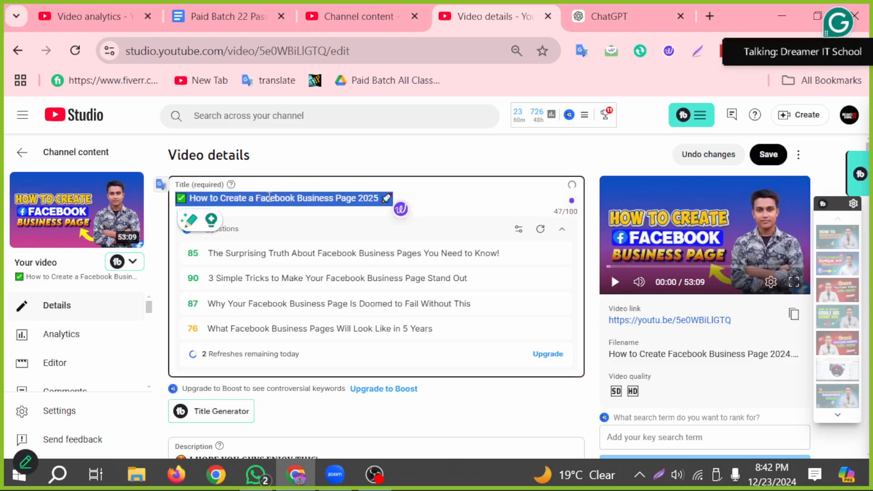
key(ctrl+x)
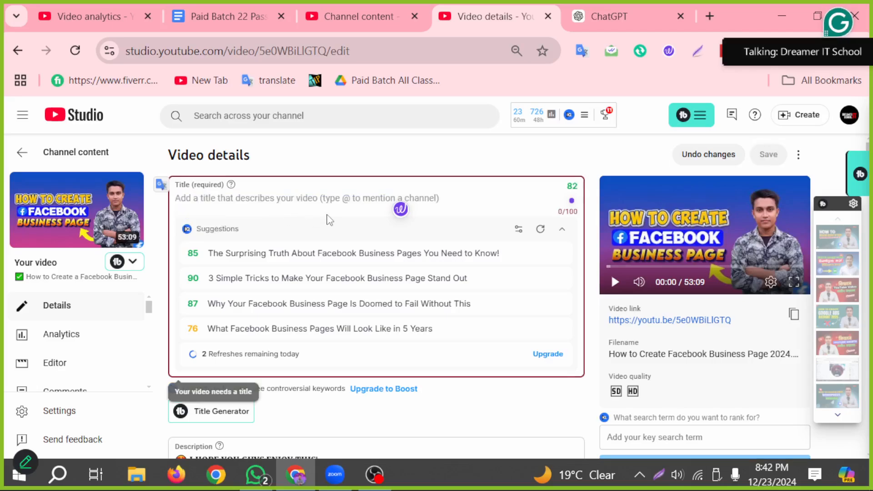
Paste the cut title back, and undo the title edits back to the full original wording with "Step-by-Step Bangla Tutorial 2024".
key(ctrl+v)
key(ctrl+z)
key(ctrl+z)
key(ctrl+z)
key(ctrl+z)
key(ctrl+z)
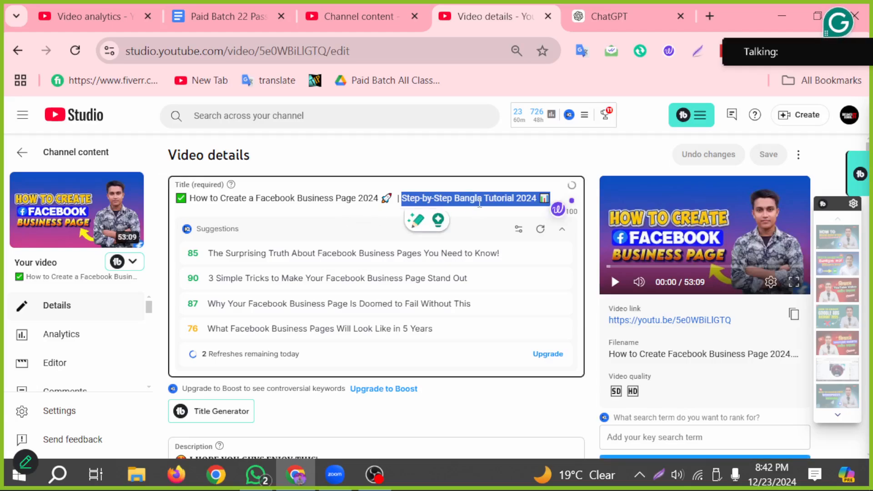
Replace the video's entire title with the cut text "How to Create a Facebook Business Page 2025" and its emojis.
click(554, 196)
drag(554, 196, 175, 198)
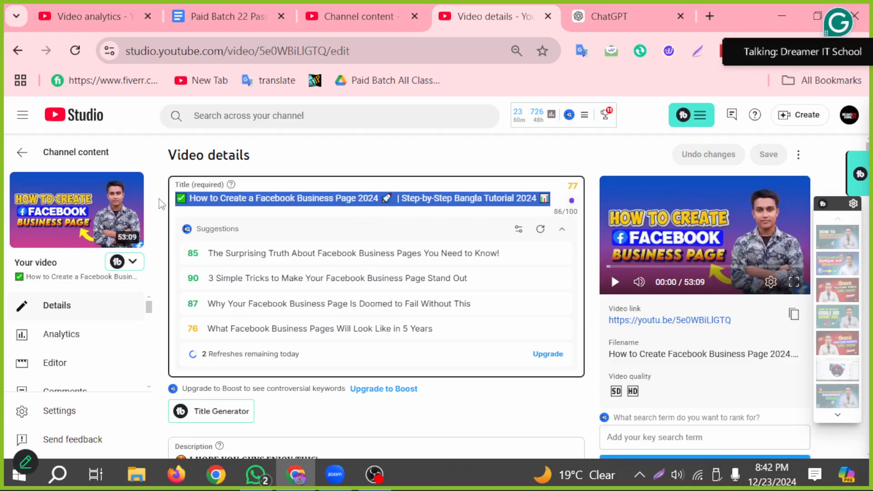
key(ctrl+v)
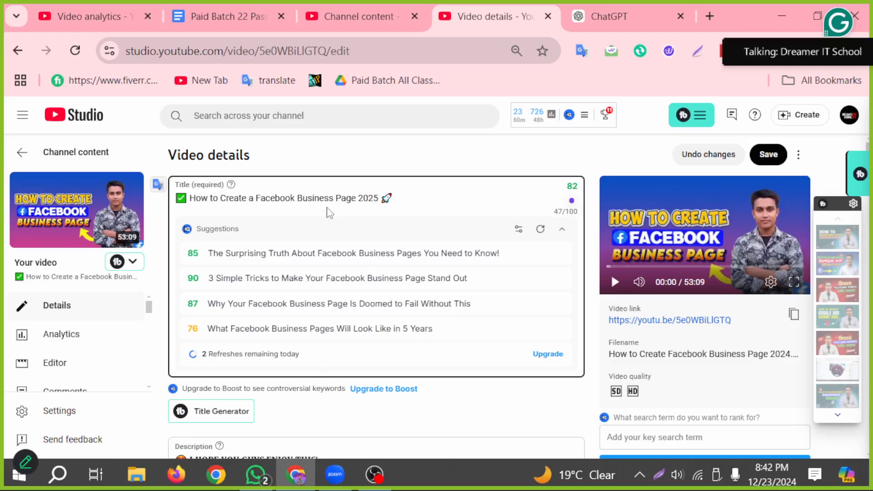
Copy the title "How to Create a Facebook Business Page 2025" with its emojis into a new first line of the video's description.
scroll(286, 319, down, 5)
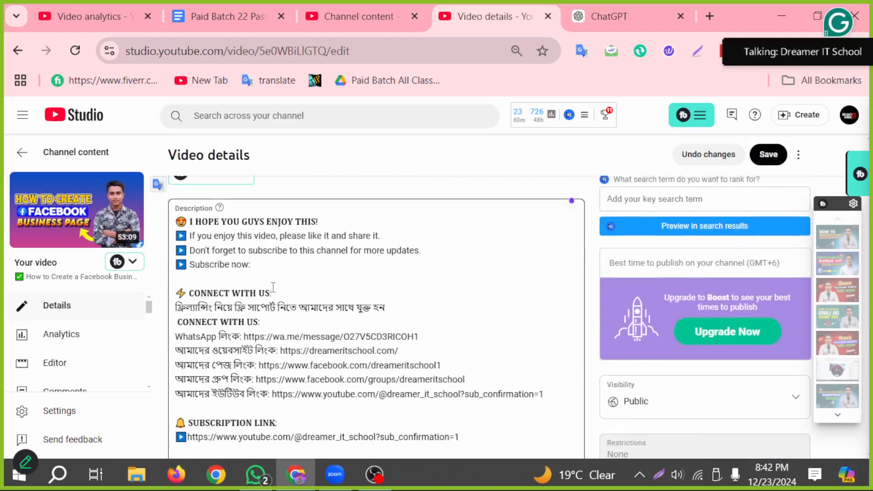
scroll(273, 287, up, 5)
drag(394, 198, 181, 203)
key(ctrl+c)
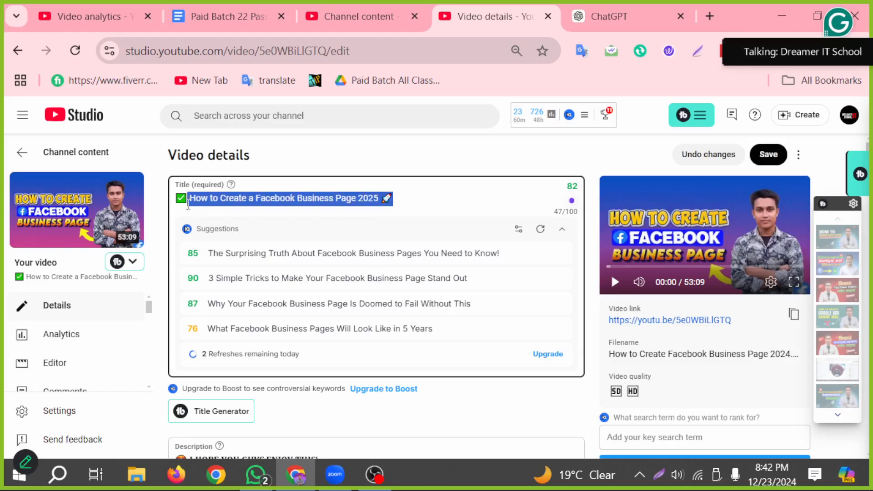
scroll(165, 317, down, 3)
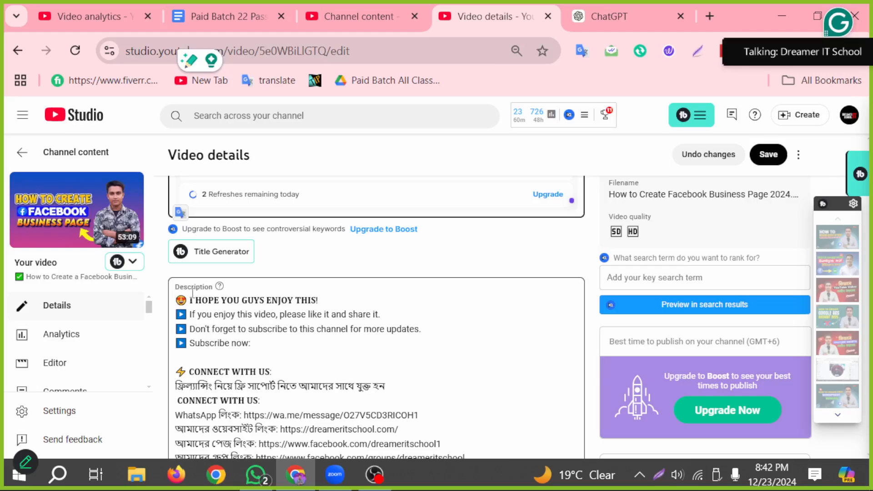
key(Return)
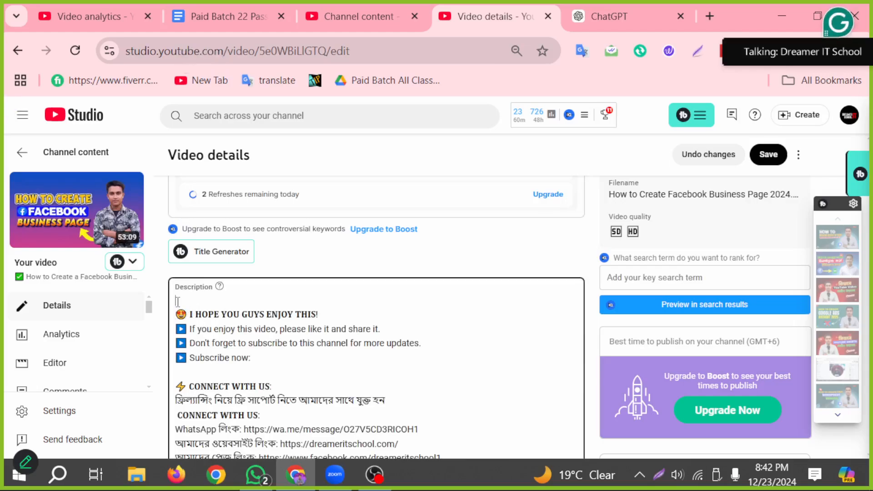
key(ctrl+v)
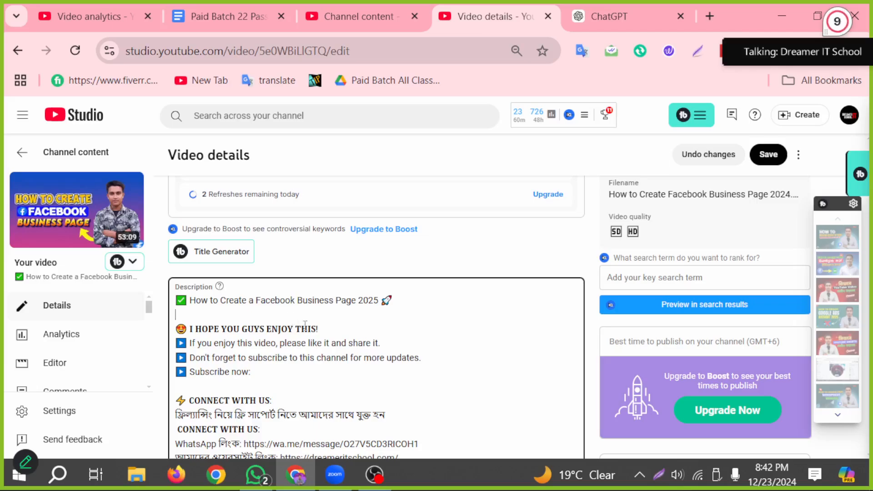
Delete the whole old keyword list under the RELATED KEYWORDS heading in the description.
scroll(330, 343, down, 6)
scroll(331, 343, down, 1)
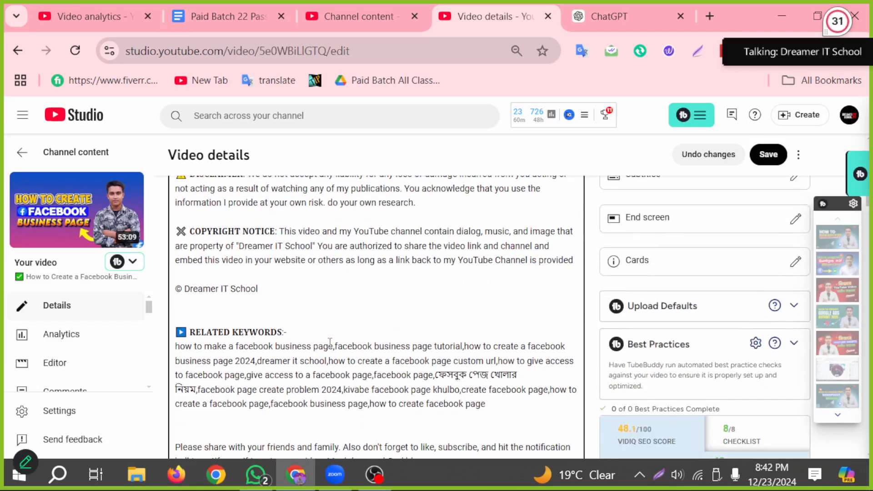
scroll(247, 354, down, 4)
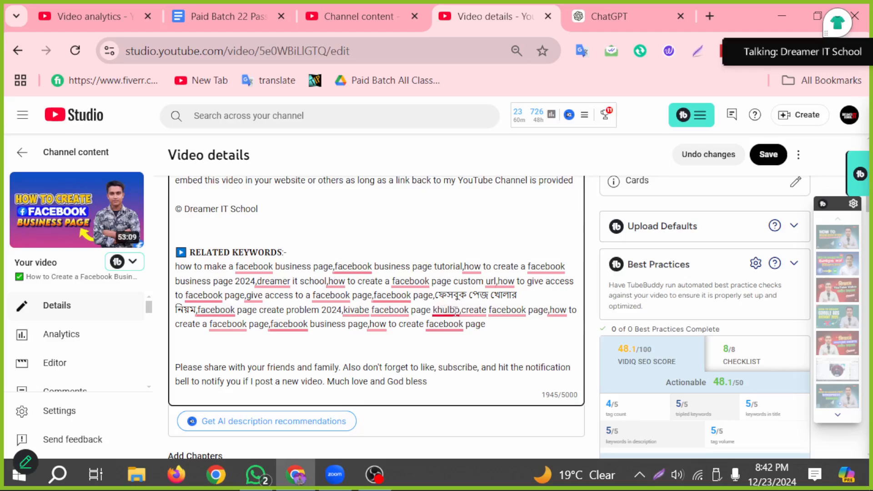
drag(487, 326, 176, 272)
key(BackSpace)
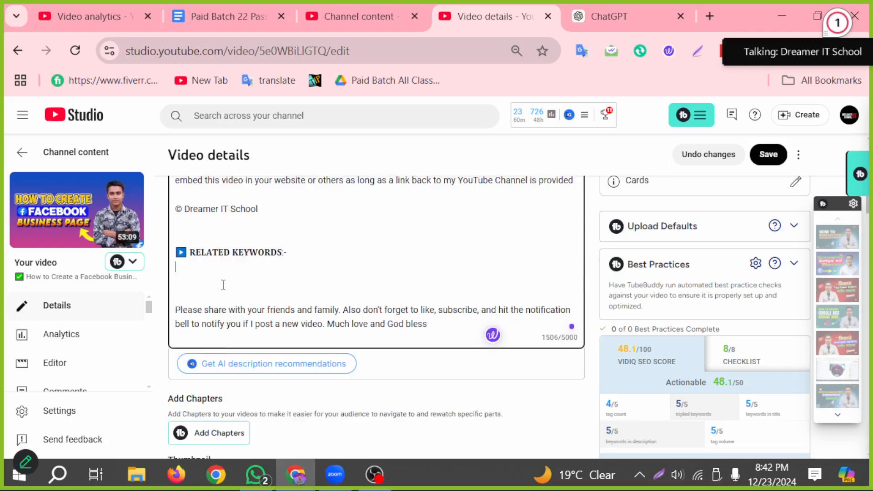
Find the video's Tags section and clear all of its existing tags.
scroll(273, 296, down, 8)
scroll(278, 299, down, 15)
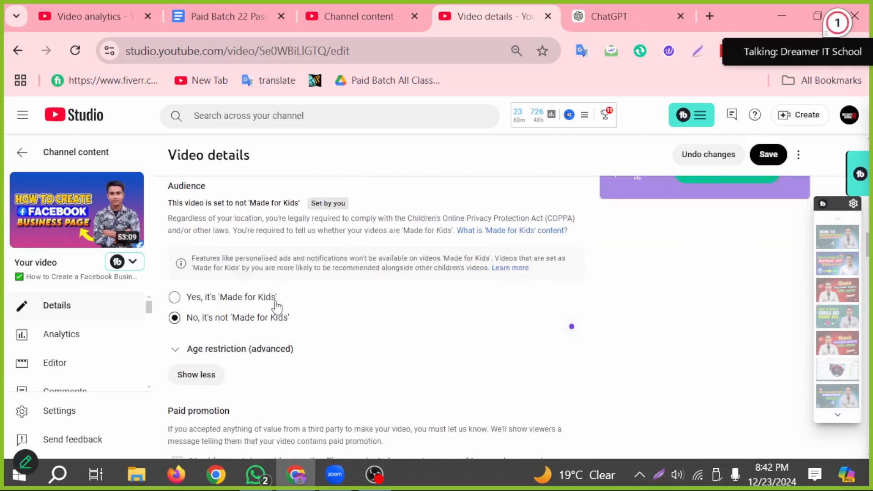
scroll(241, 310, down, 5)
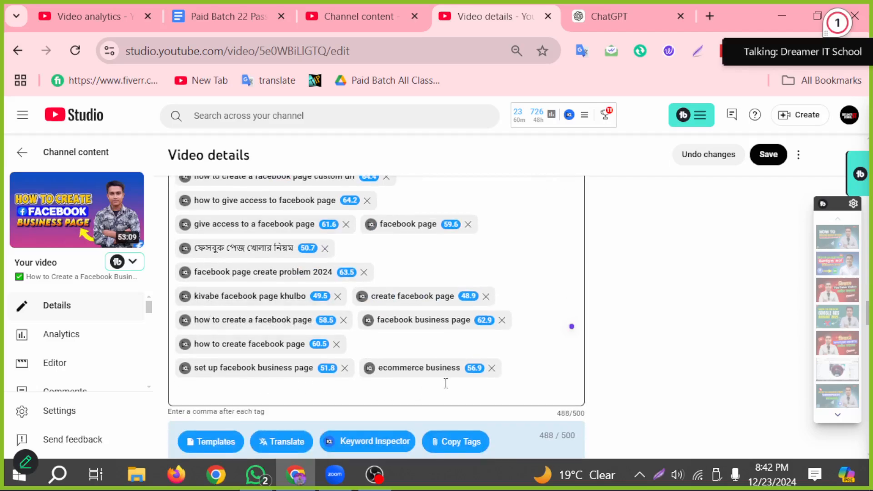
scroll(304, 387, up, 2)
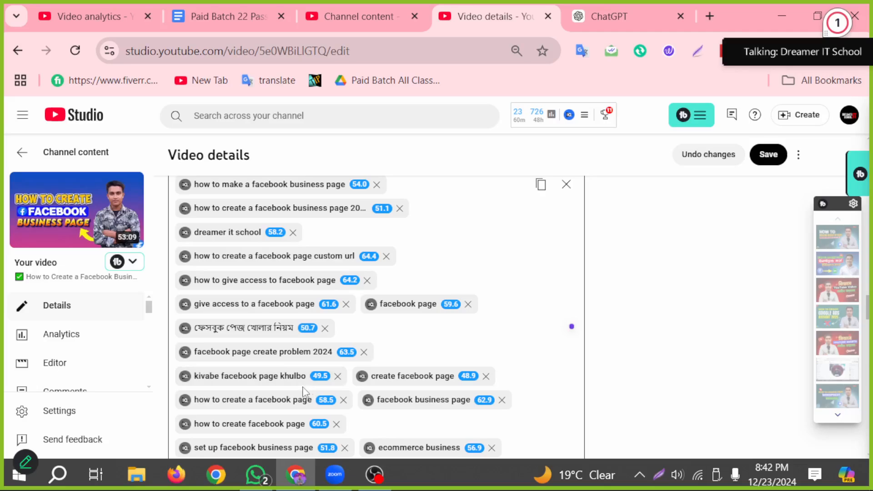
scroll(354, 333, up, 2)
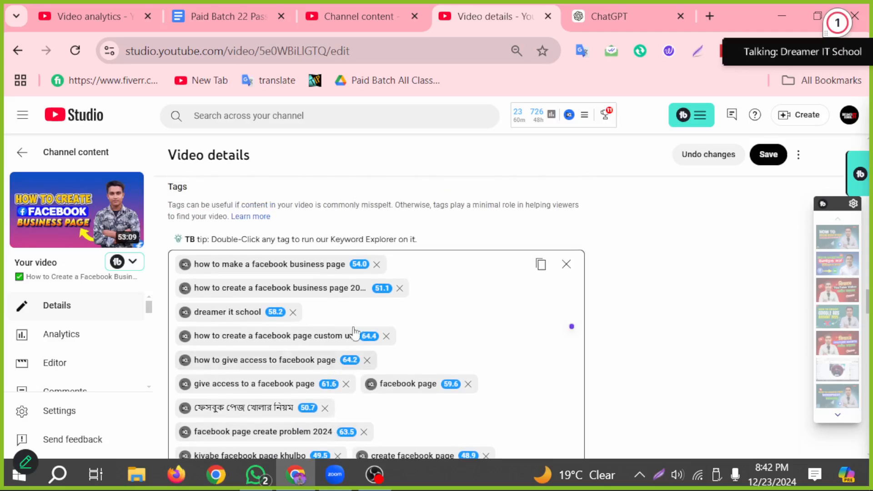
click(554, 271)
Copy the video's complete title, including its emojis.
scroll(355, 327, up, 15)
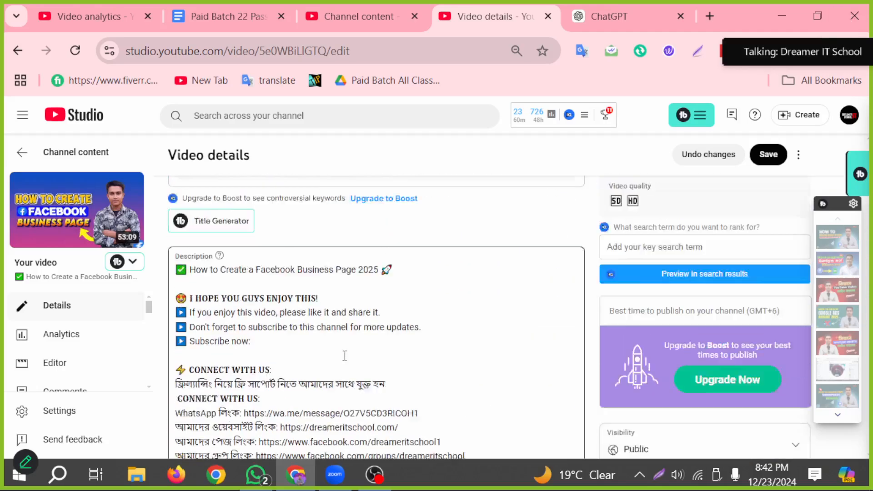
scroll(344, 356, up, 5)
click(412, 201)
key(ctrl+a)
key(ctrl+c)
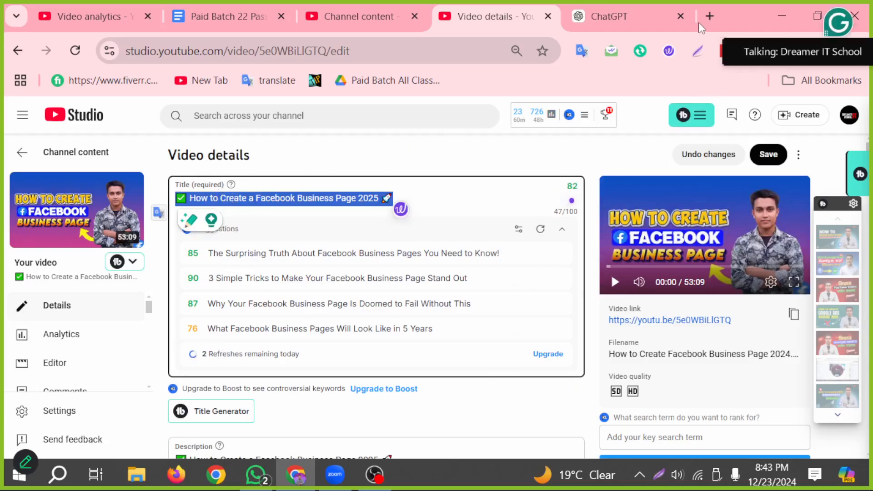
Open rapidtags.io/generator in a new browser tab and generate tags from the copied video title.
click(709, 16)
text(rapidtags.io/generator)
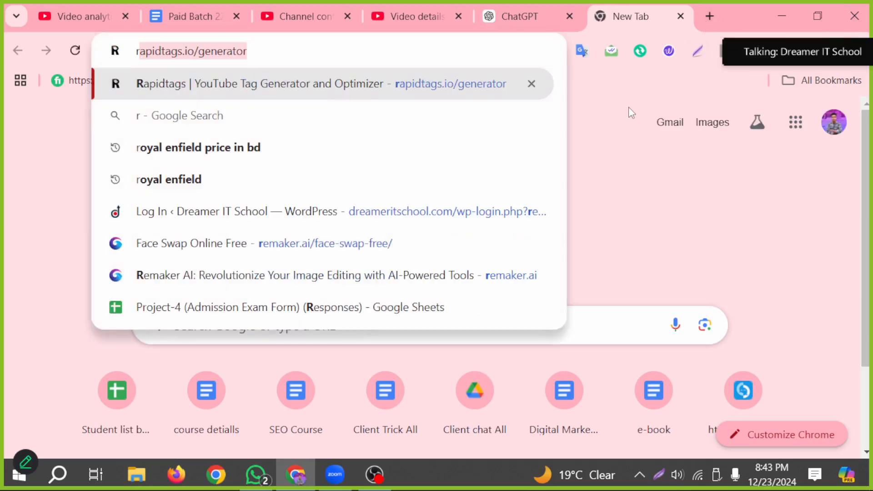
key(Return)
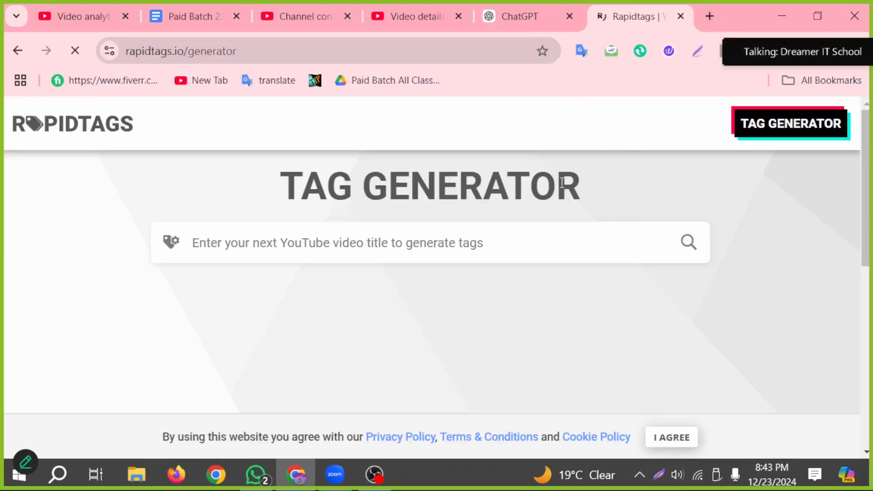
click(232, 244)
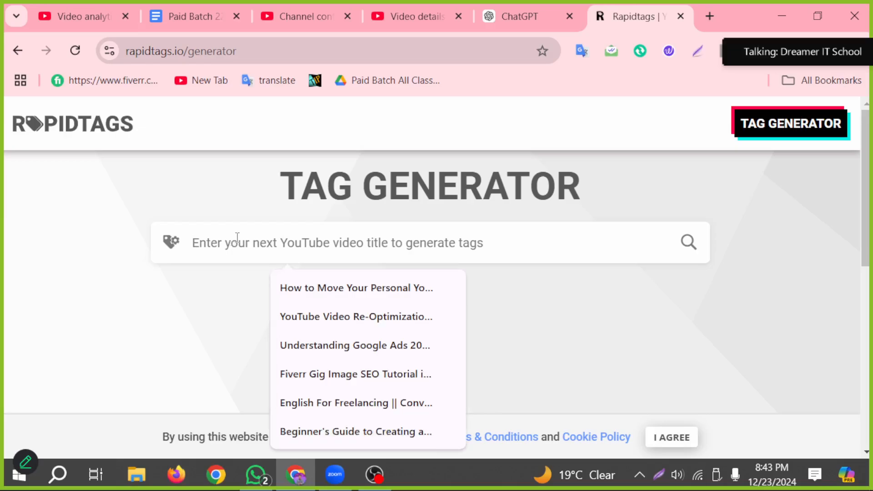
key(ctrl+v)
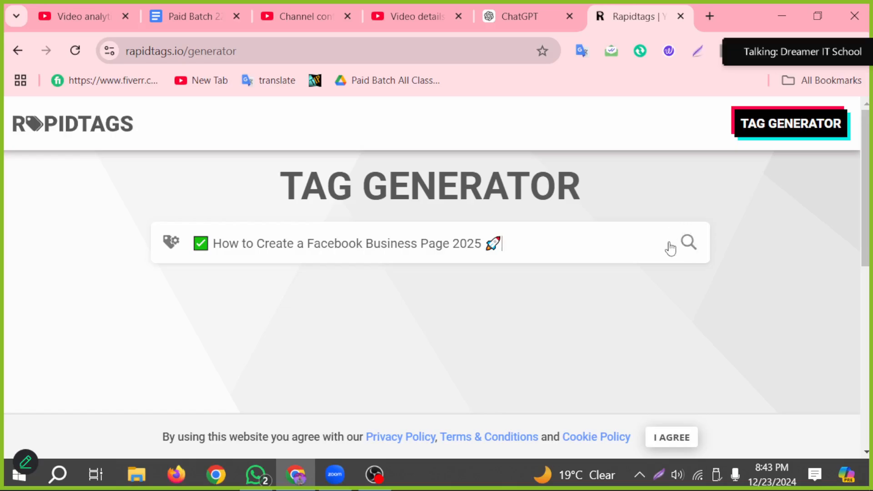
click(688, 245)
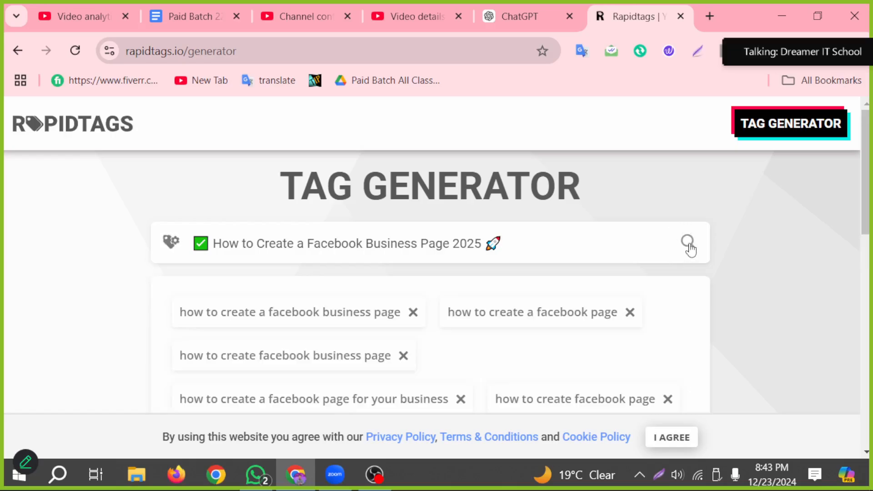
Look through the generated tags and copy the whole list.
scroll(412, 366, down, 8)
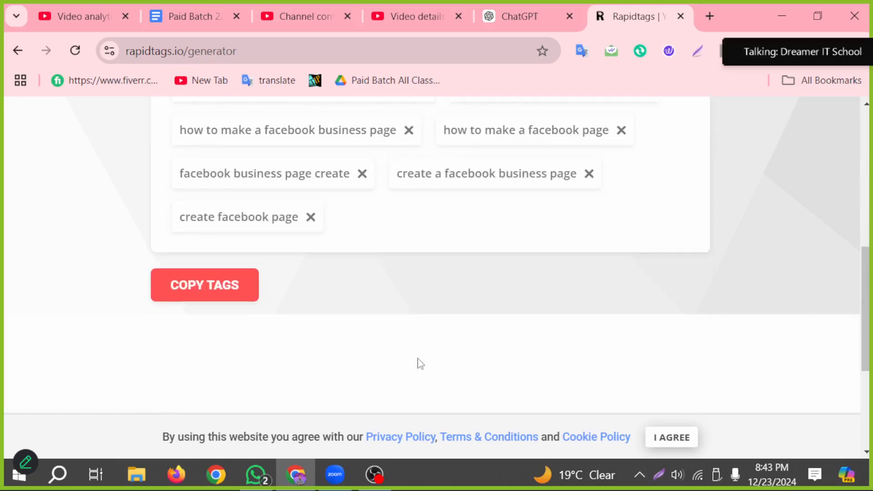
scroll(417, 363, up, 4)
scroll(433, 359, up, 2)
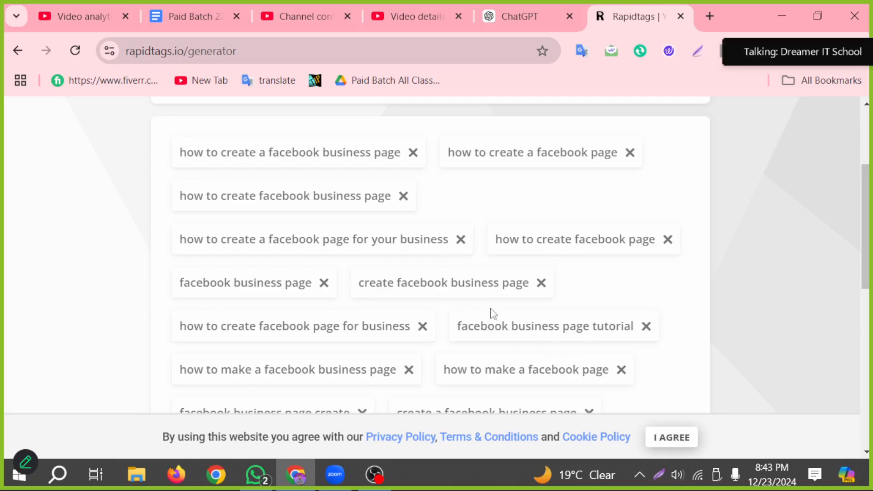
scroll(460, 285, down, 5)
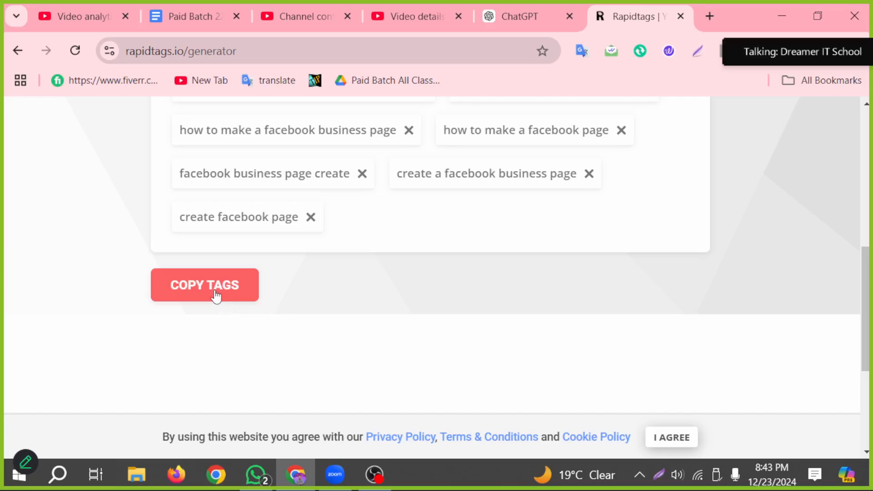
click(216, 296)
Open the "YouTube SEO Tag" Google Docs document in a new browser tab and paste the copied tags above its first heading.
scroll(386, 295, up, 5)
click(710, 17)
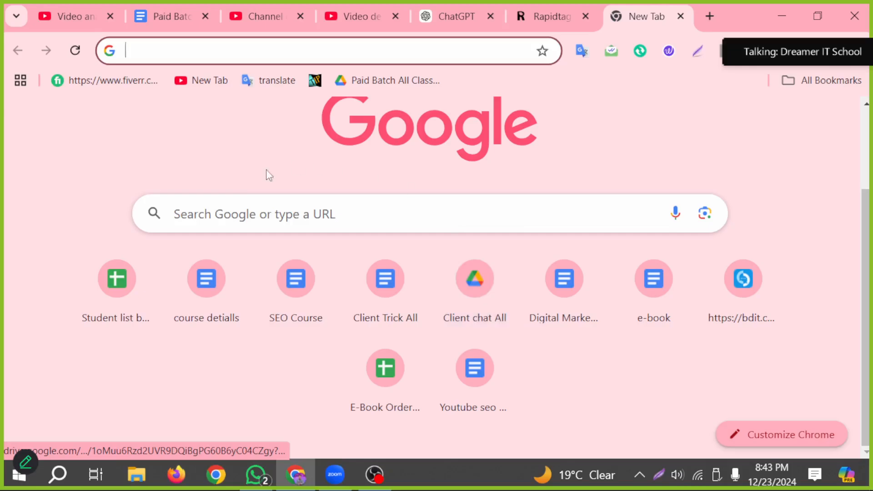
click(472, 383)
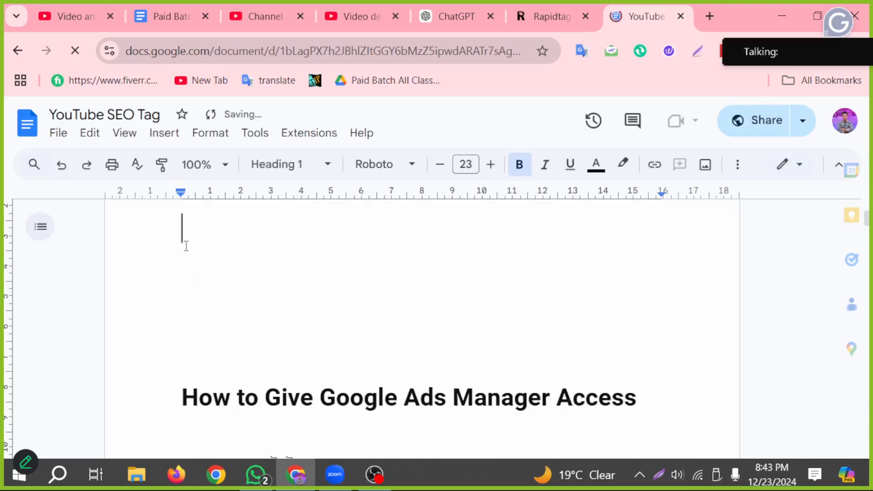
key(ctrl+v)
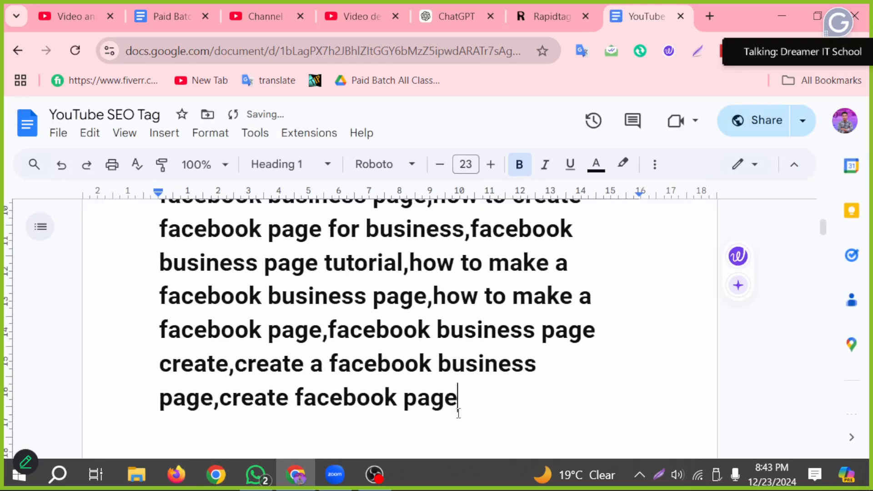
Set the font size of the pasted tag list to 12.
key(ctrl+a)
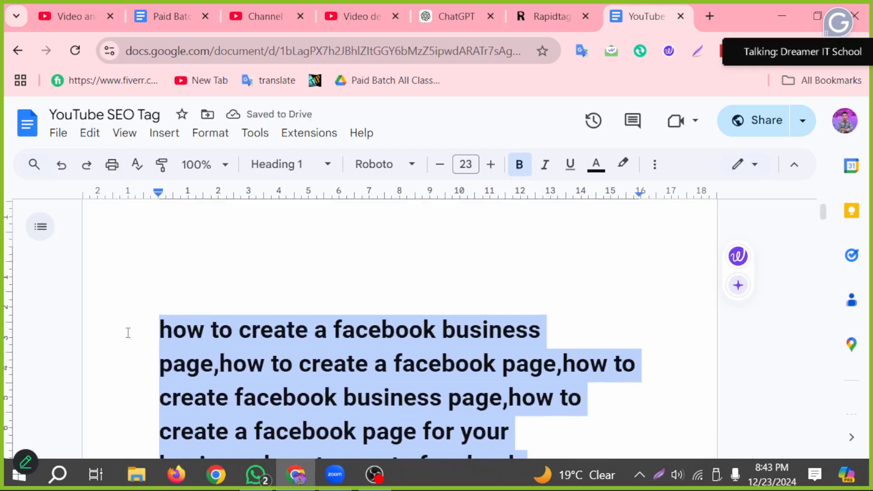
click(464, 164)
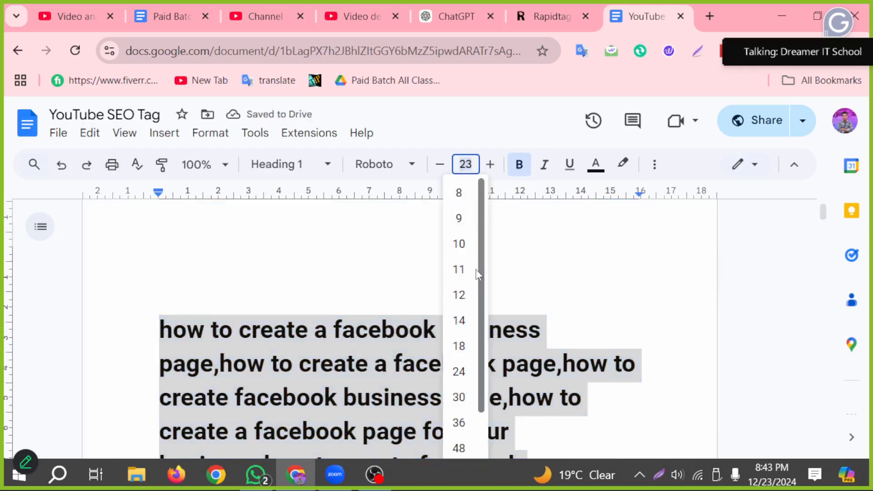
click(462, 292)
click(335, 353)
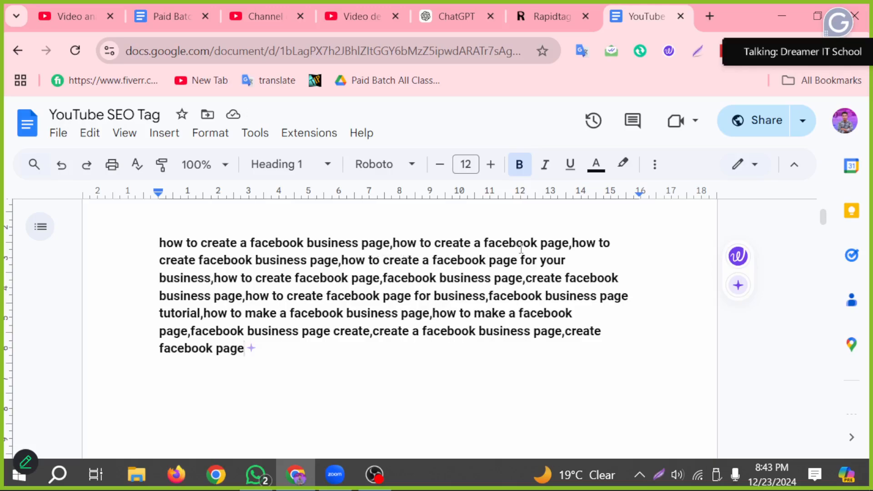
Add "2025" to the tag "how to create a facebook page" and delete the last tag "create facebook page" with its comma.
click(568, 243)
text(2025)
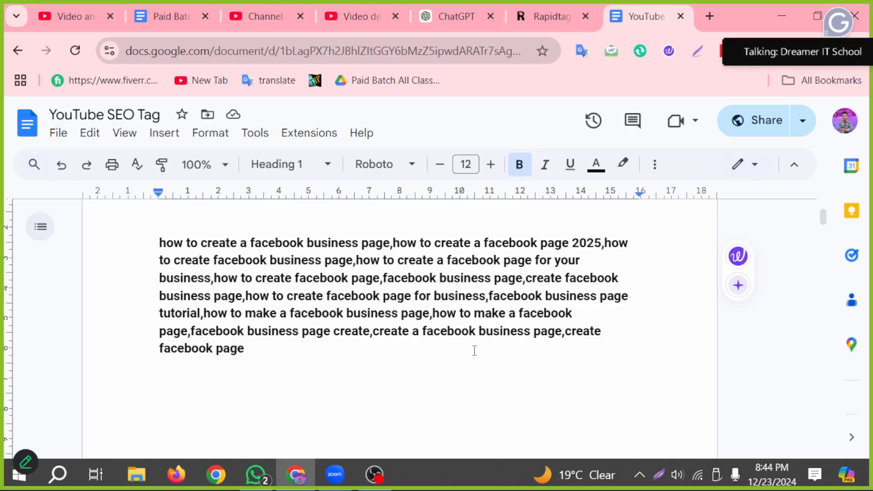
drag(563, 332, 587, 341)
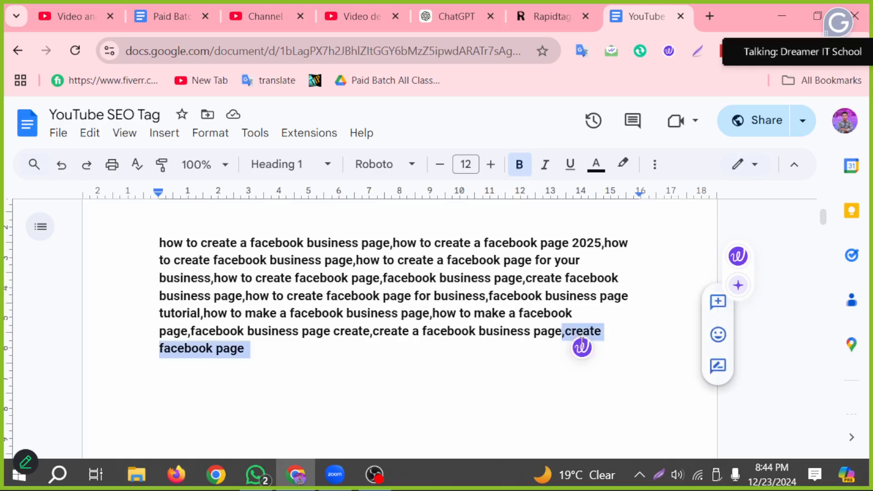
key(BackSpace)
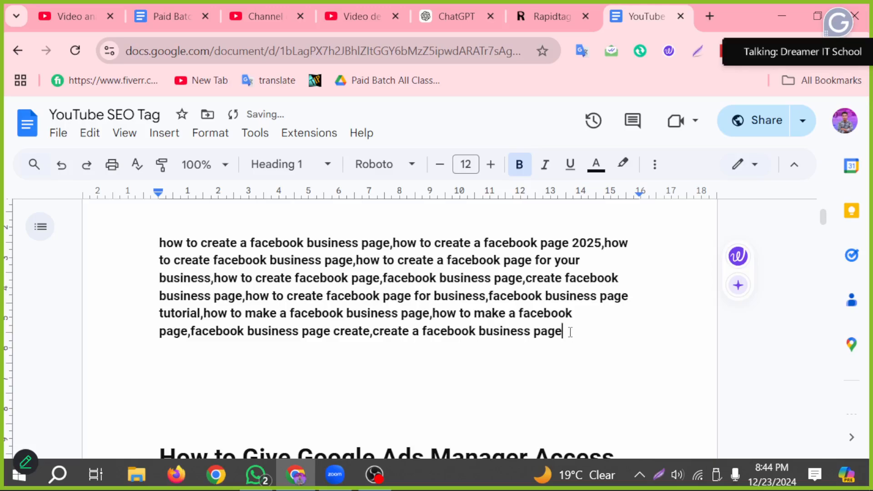
Add "2024" to the last tag "create a facebook business page" and insert "bangla" before "tutorial" in "facebook business page tutorial".
text(2024)
text(bangla)
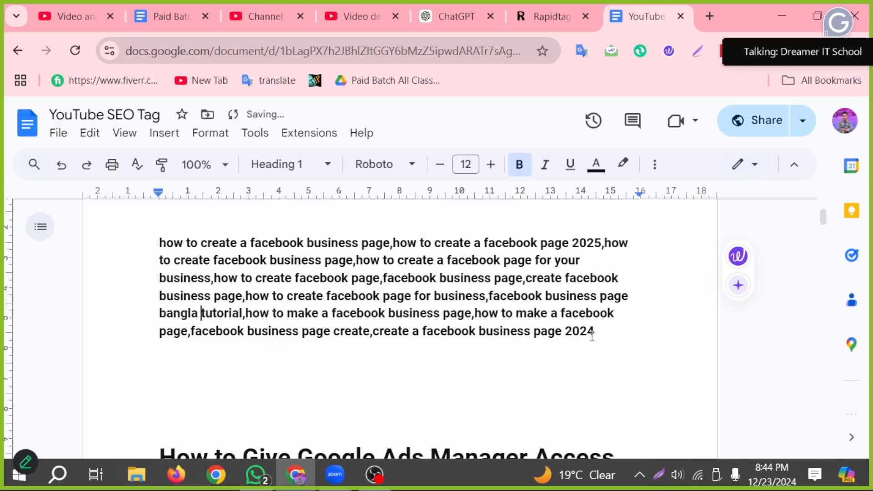
Copy the whole edited tag list from the document and paste it into the video's empty tags field in YouTube Studio.
drag(592, 335, 67, 251)
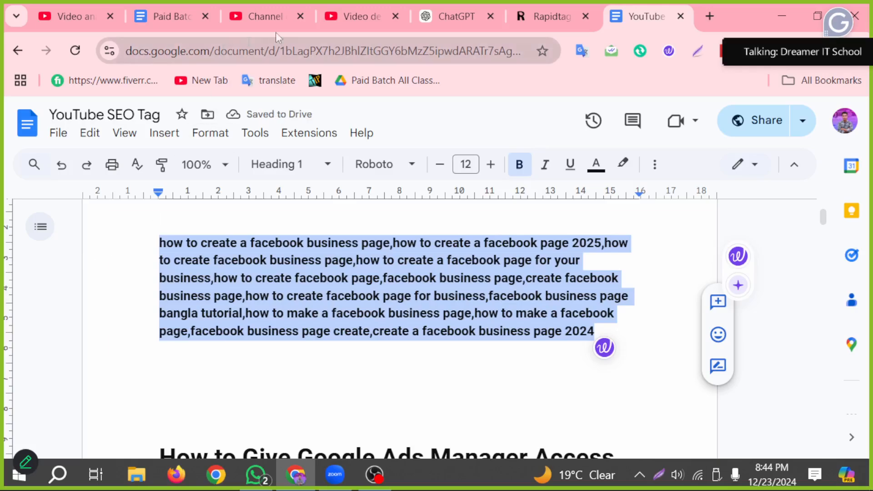
click(343, 16)
scroll(305, 291, down, 20)
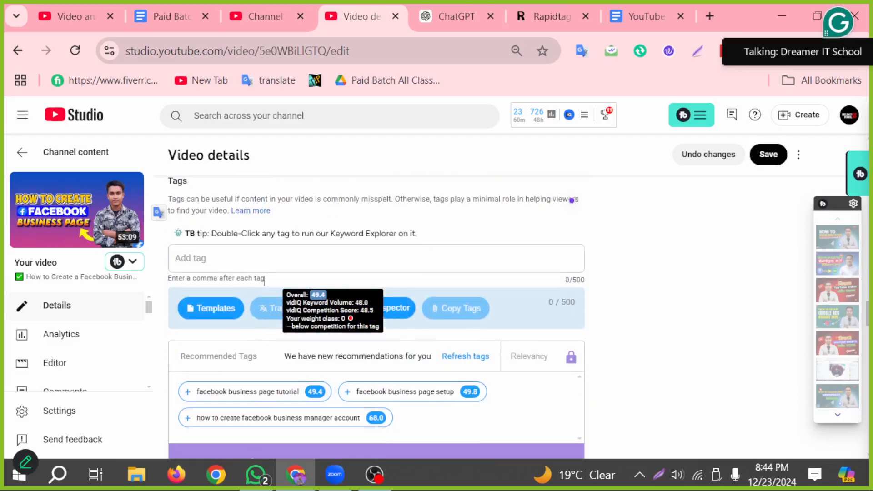
click(199, 271)
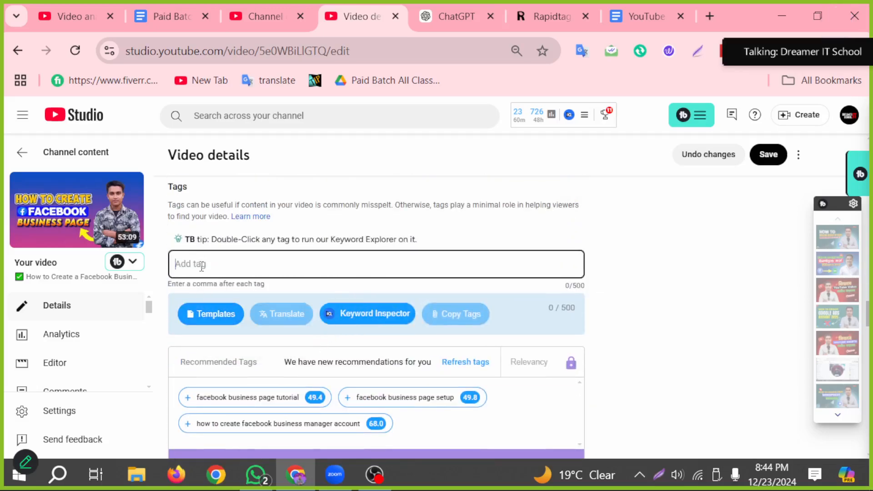
key(ctrl+v)
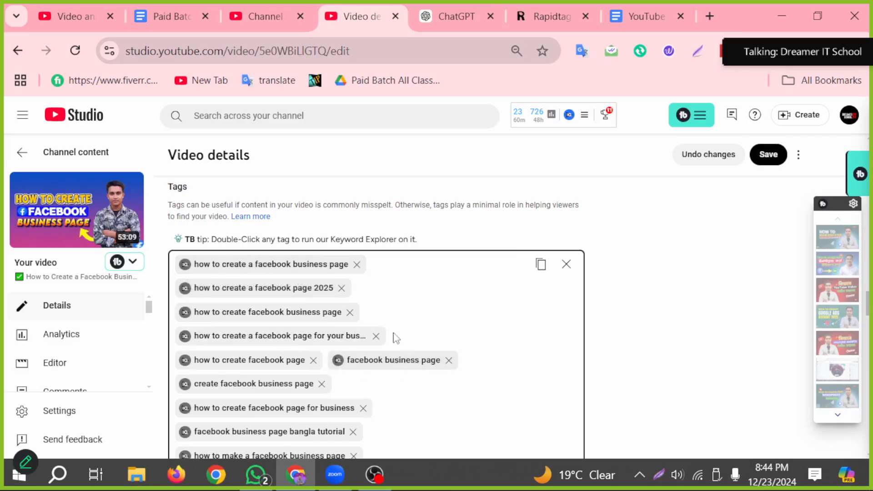
scroll(392, 335, down, 3)
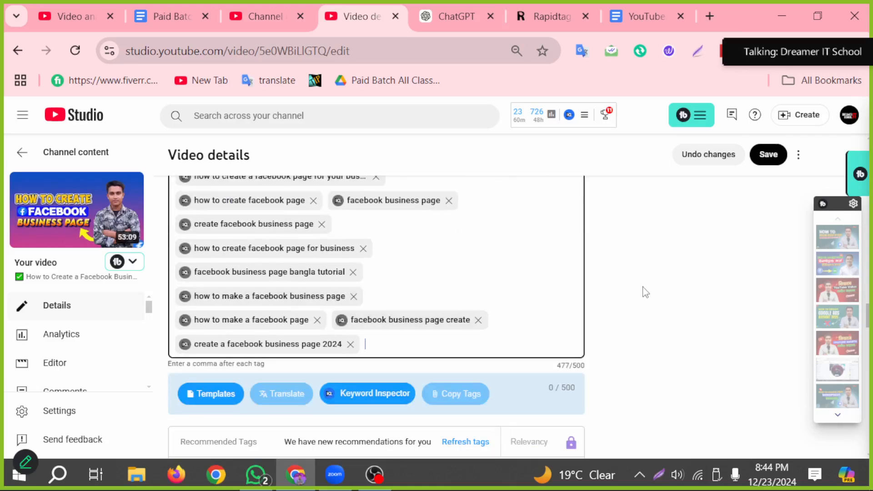
Review the vidIQ SEO score with its actionable and performance breakdown for the video.
scroll(646, 292, up, 15)
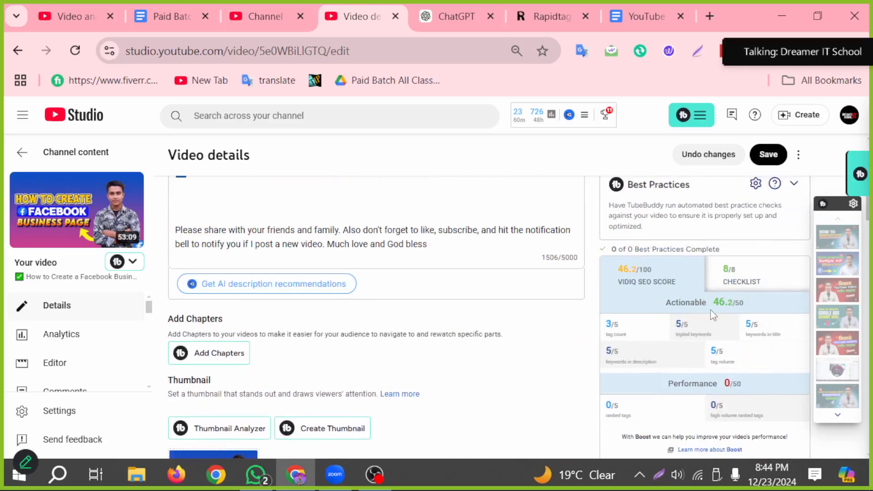
scroll(686, 352, down, 3)
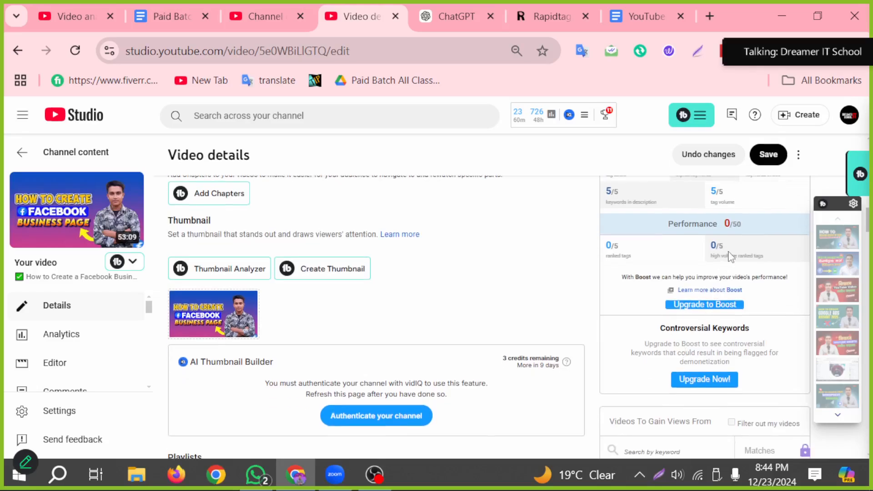
click(658, 475)
click(726, 406)
mouse_move(560, 423)
mouse_down()
mouse_move(641, 370)
mouse_move(716, 233)
mouse_up()
click(858, 479)
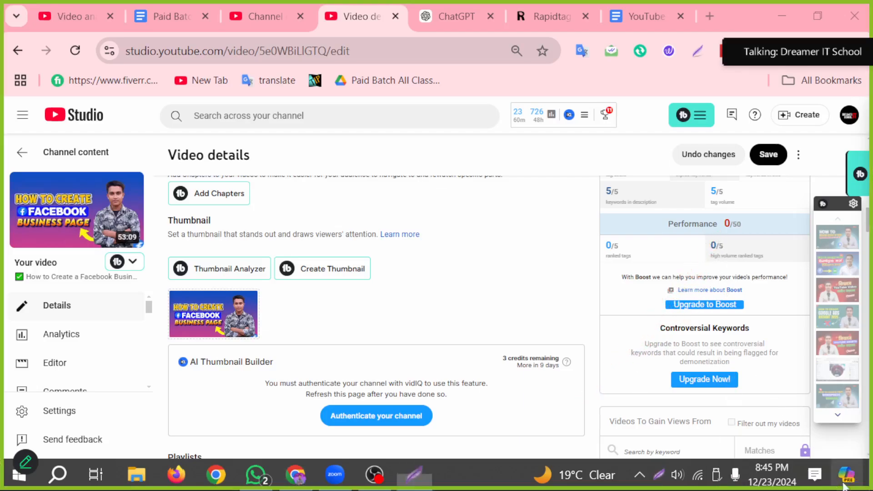
Return to the video's tags and save the changed video details.
scroll(280, 286, down, 15)
scroll(280, 285, down, 10)
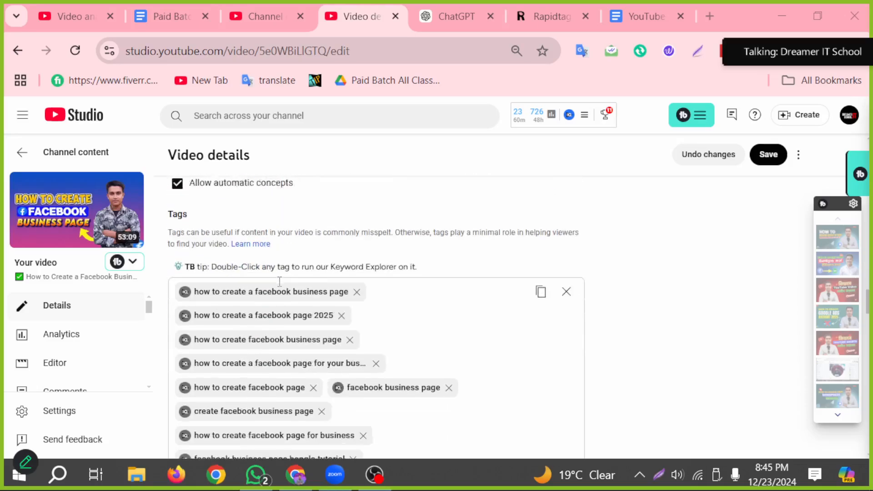
click(387, 261)
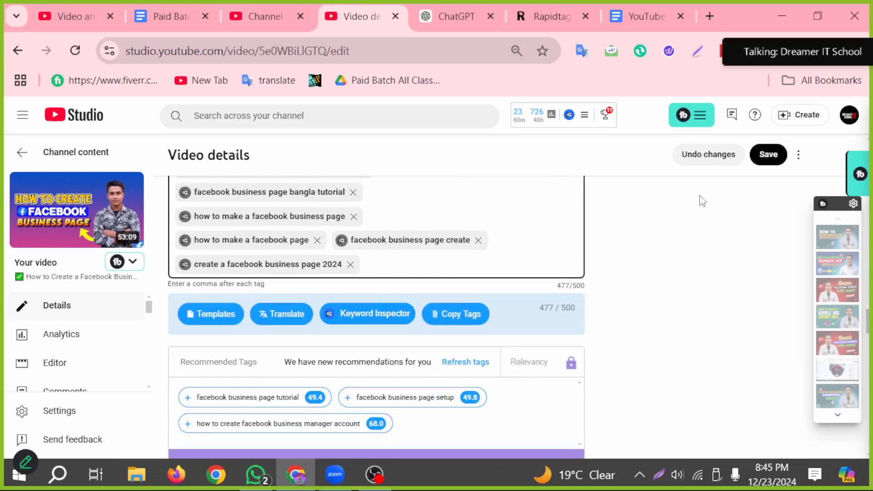
click(770, 154)
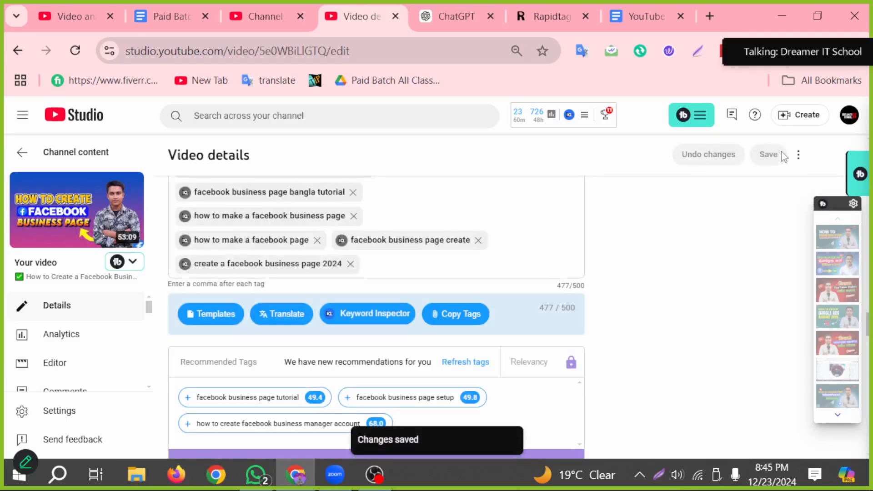
Add the tag "dreamer it school" to the end of the video's tags.
click(403, 261)
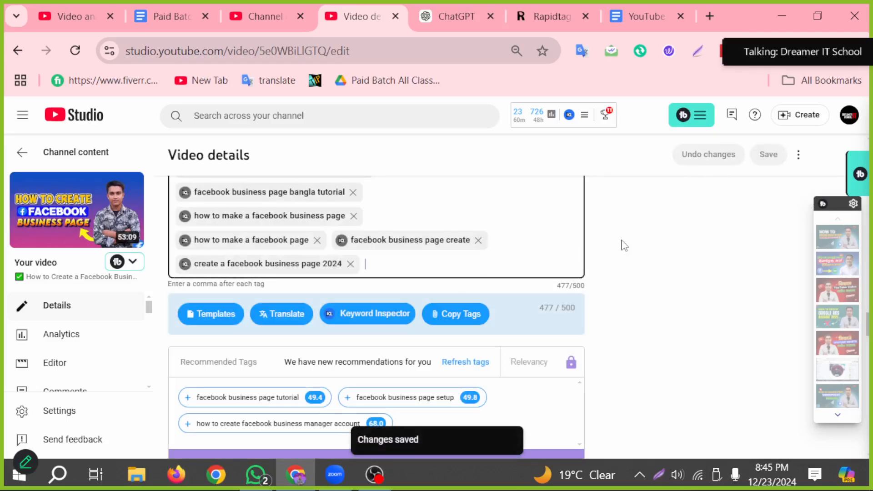
text(dreamer it sch)
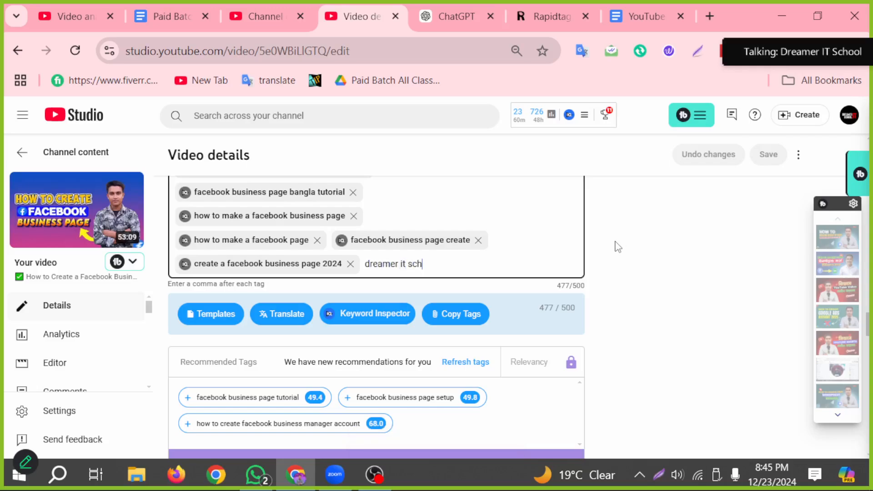
text(ool,)
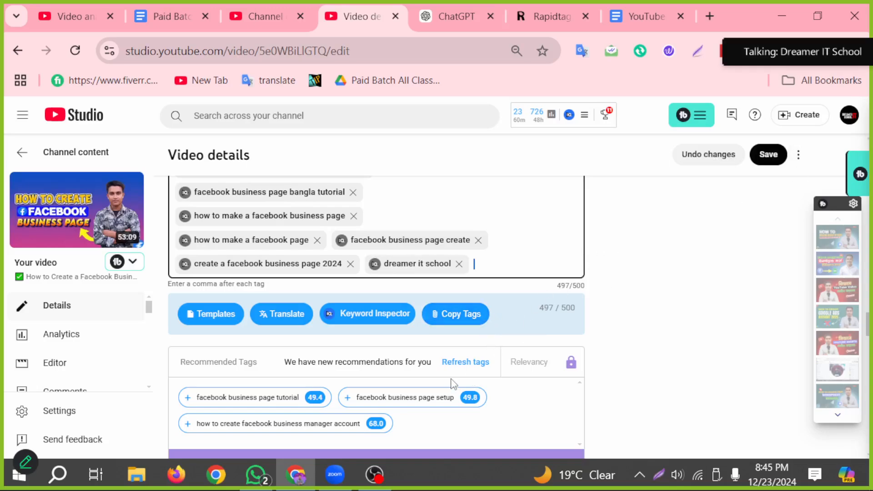
Add the vidIQ recommended tags "facebook business page tutorial" and "facebook business page setup" to the video.
scroll(450, 401, down, 2)
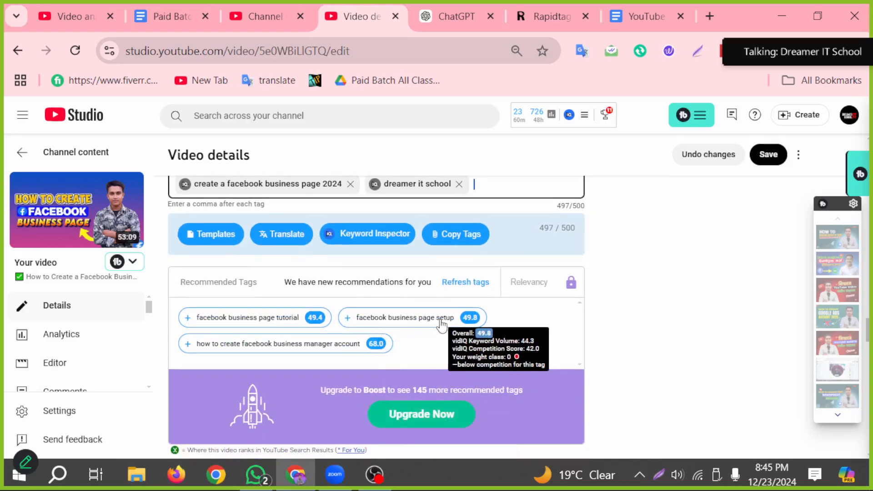
click(185, 323)
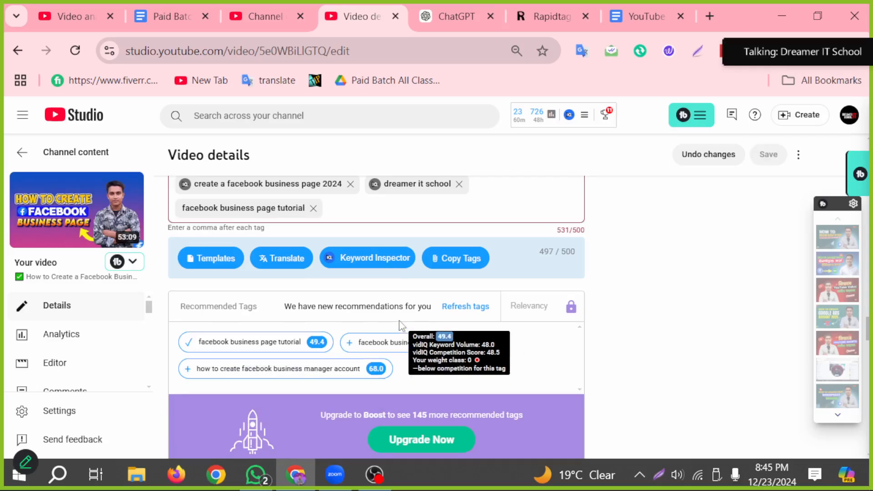
scroll(400, 324, down, 2)
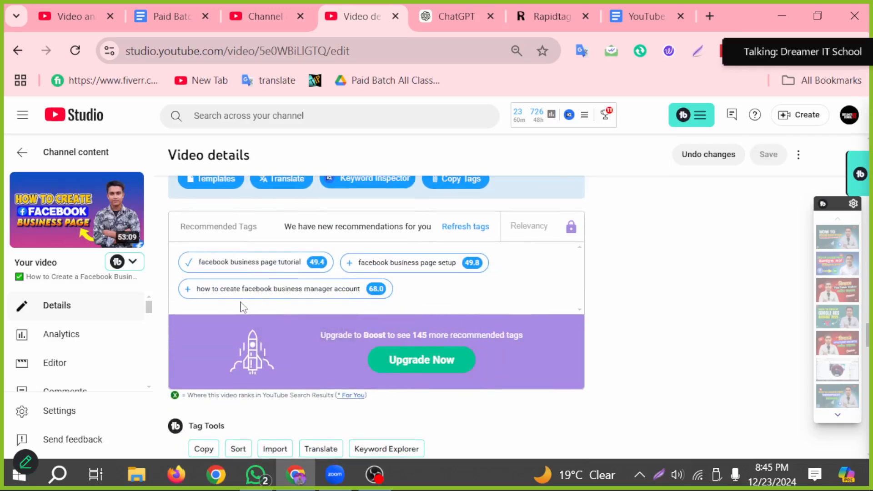
click(351, 264)
Select "how to create a facebook business page" among the TubeBuddy recommended tags and check the tag list.
scroll(390, 347, down, 6)
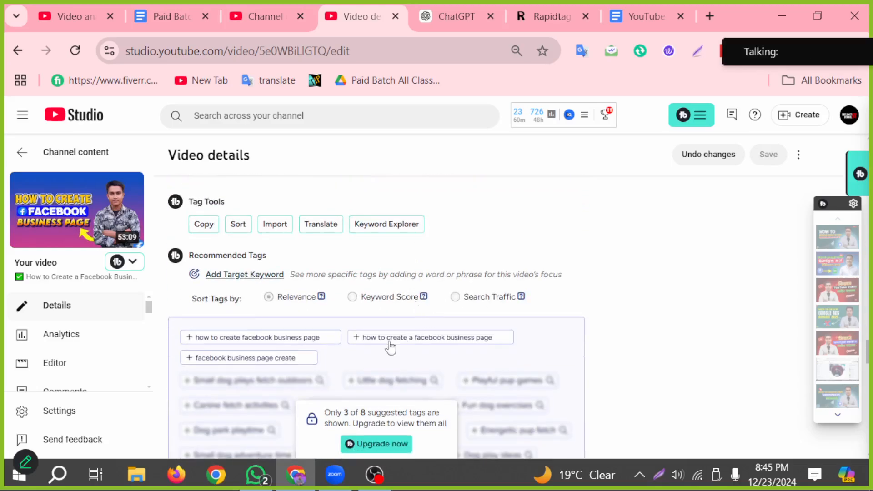
click(369, 346)
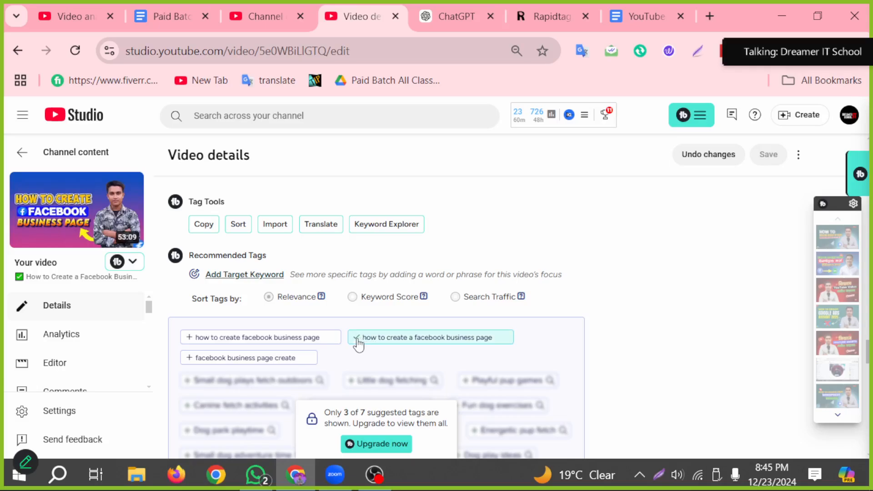
scroll(359, 345, up, 5)
scroll(273, 359, down, 1)
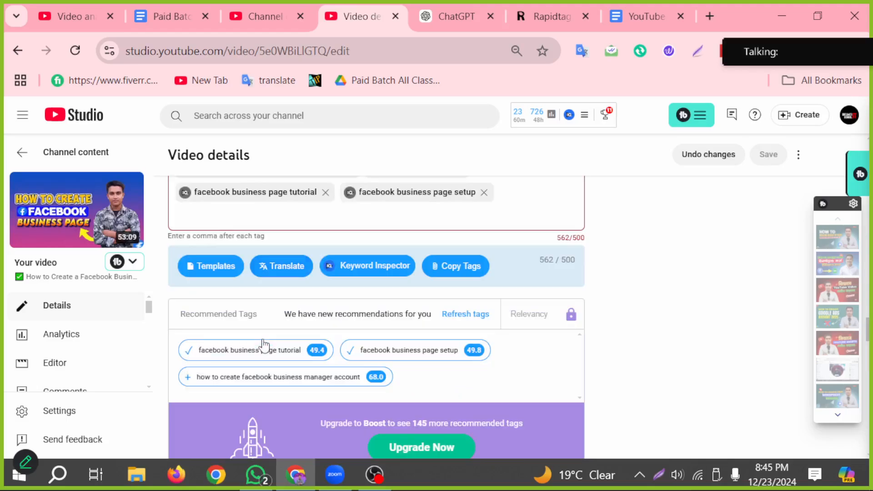
scroll(264, 344, down, 5)
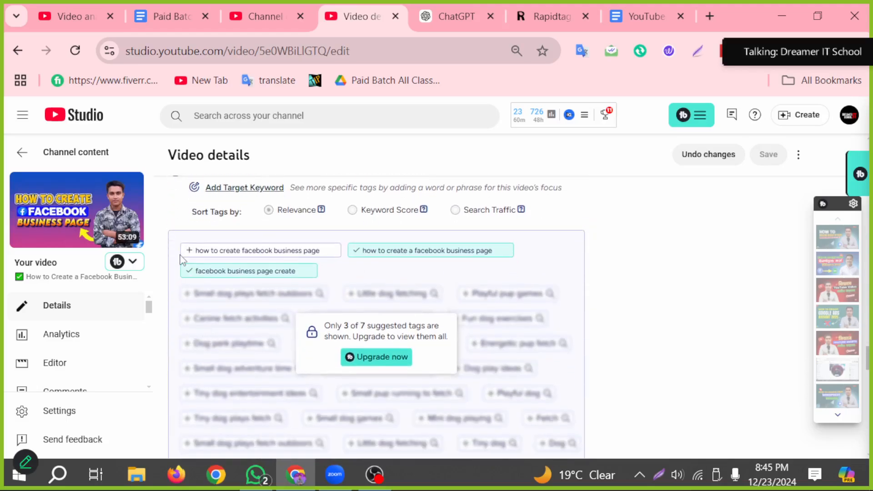
Remove the tags "how to create a facebook page for your business", "facebook business page" and "facebook business page create" from the video.
scroll(200, 259, up, 5)
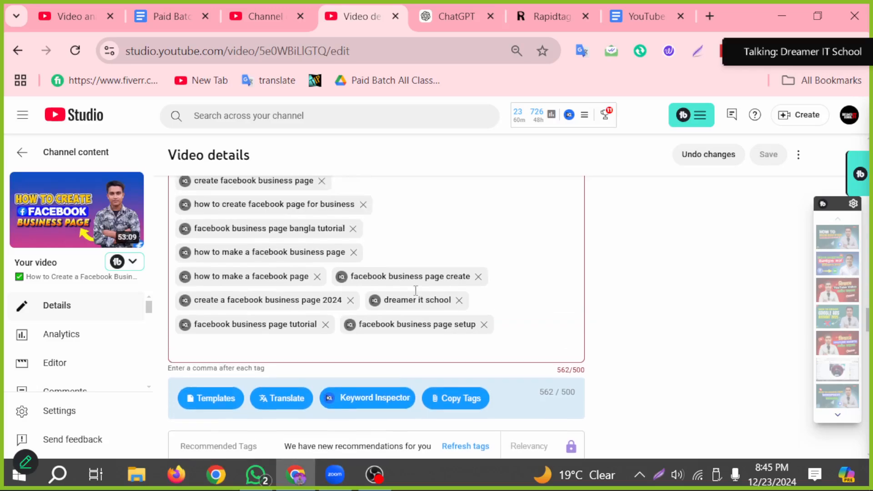
scroll(415, 290, up, 4)
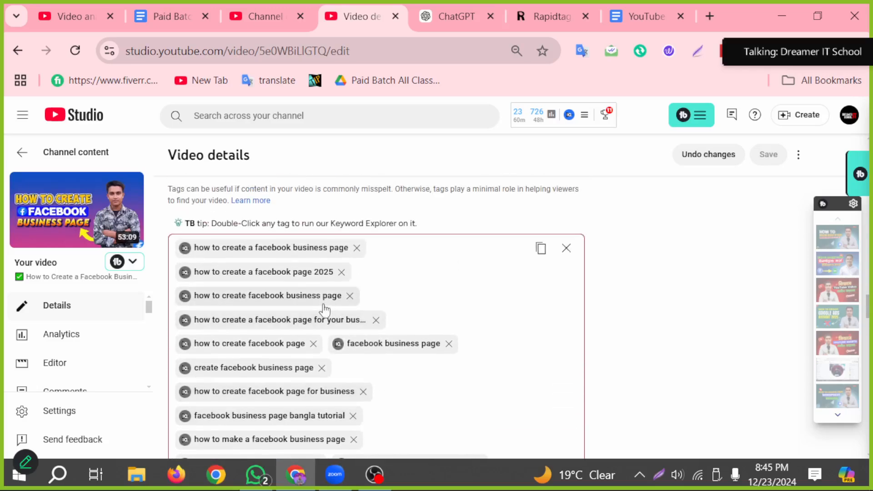
click(376, 320)
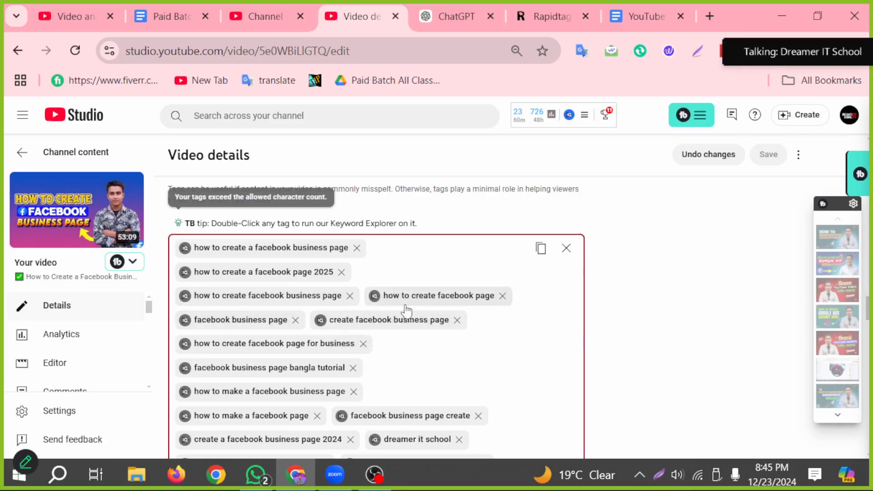
click(296, 320)
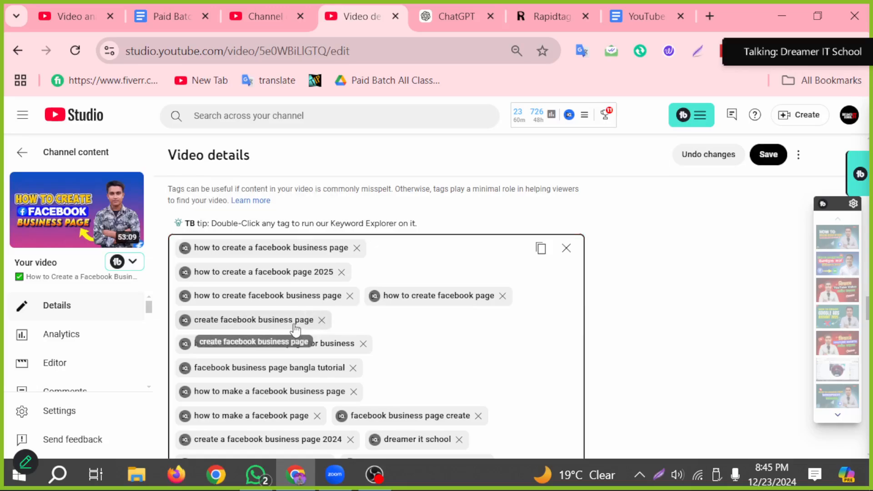
scroll(385, 351, down, 5)
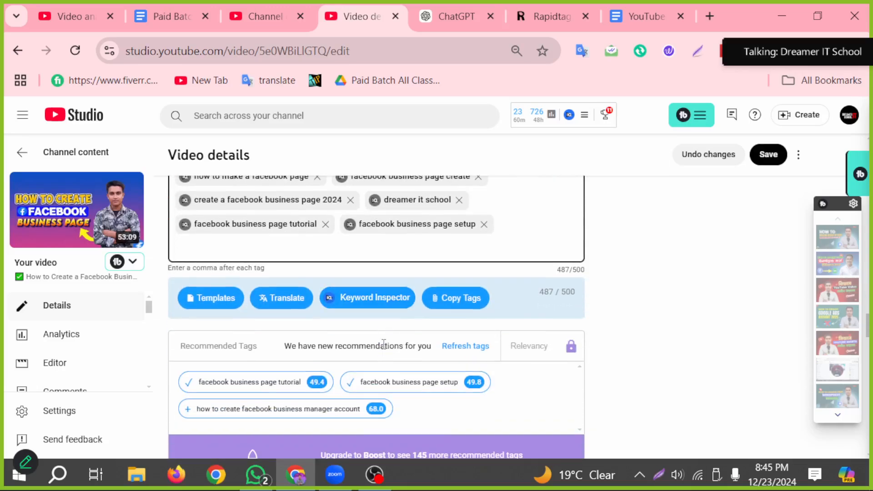
scroll(384, 350, up, 5)
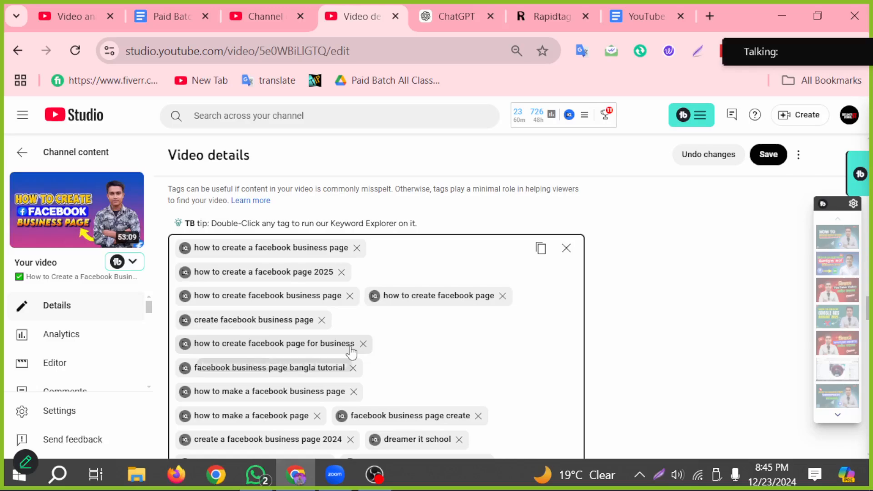
click(477, 416)
scroll(361, 347, down, 2)
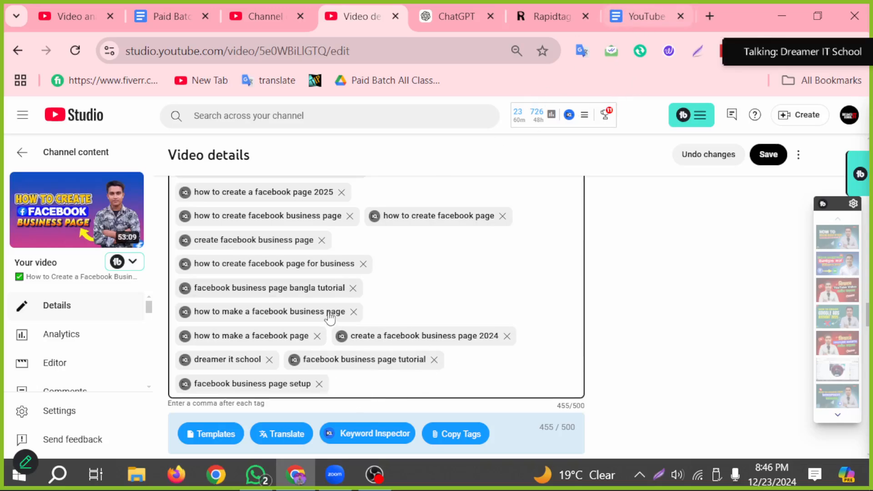
Copy the video's full title from YouTube Studio and paste it into a new ChatGPT message.
scroll(321, 325, up, 20)
scroll(278, 242, up, 10)
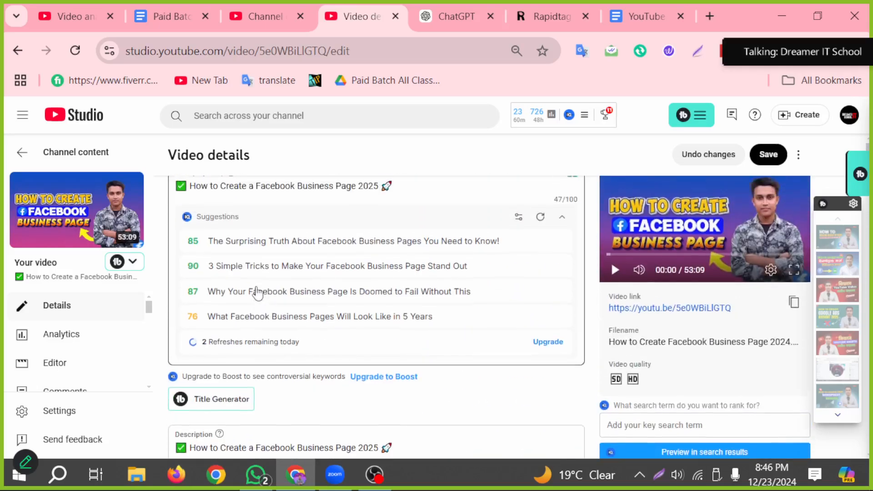
click(265, 205)
key(ctrl+a)
key(ctrl+c)
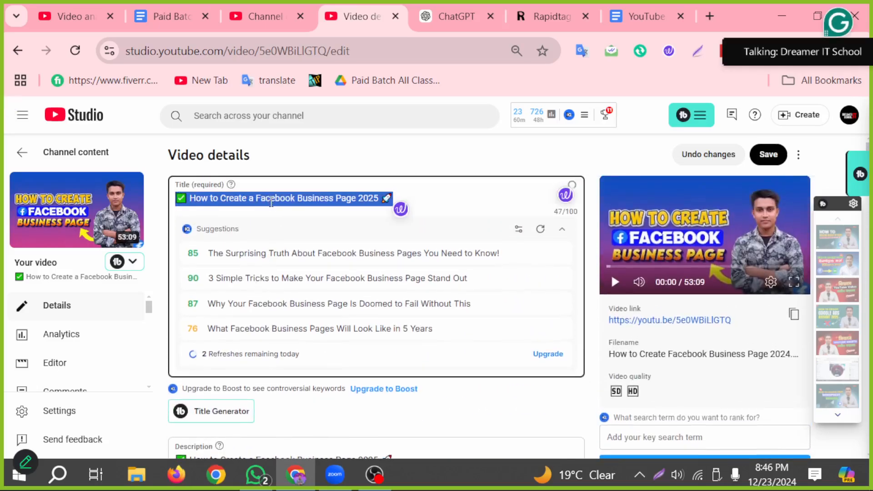
click(637, 25)
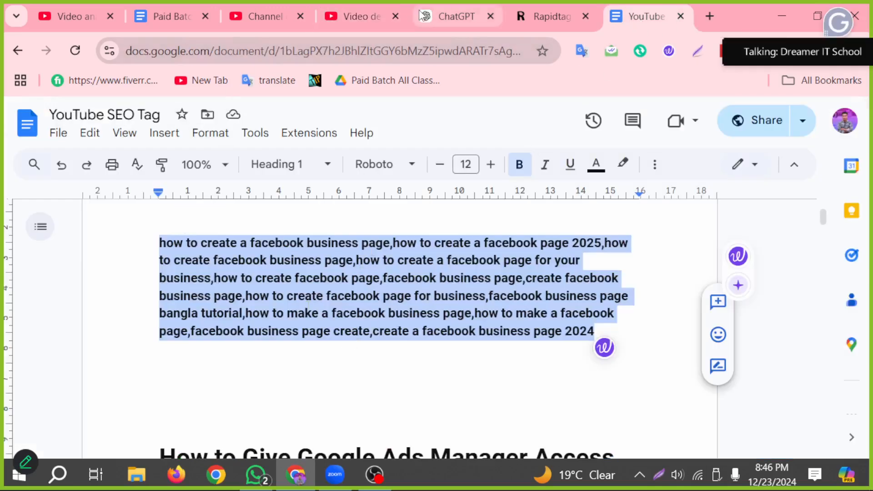
click(448, 16)
click(387, 272)
key(ctrl+v)
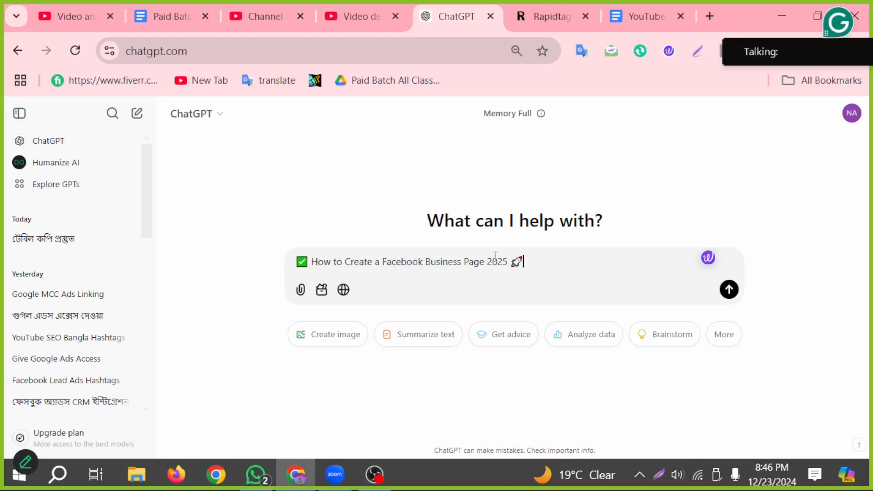
Add the request "please some bangla keyword this youtube title for video seo" below the pasted title and send it to ChatGPT.
key(shift+Return)
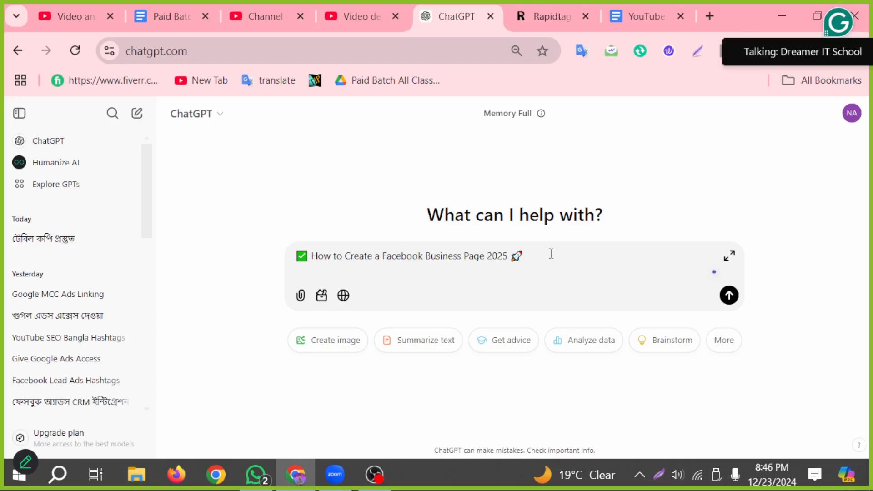
text(please some)
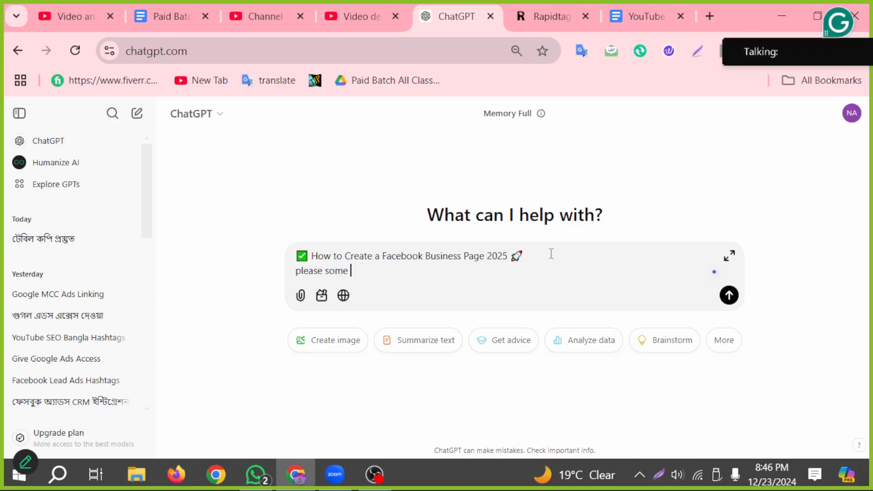
text( banglakeyword)
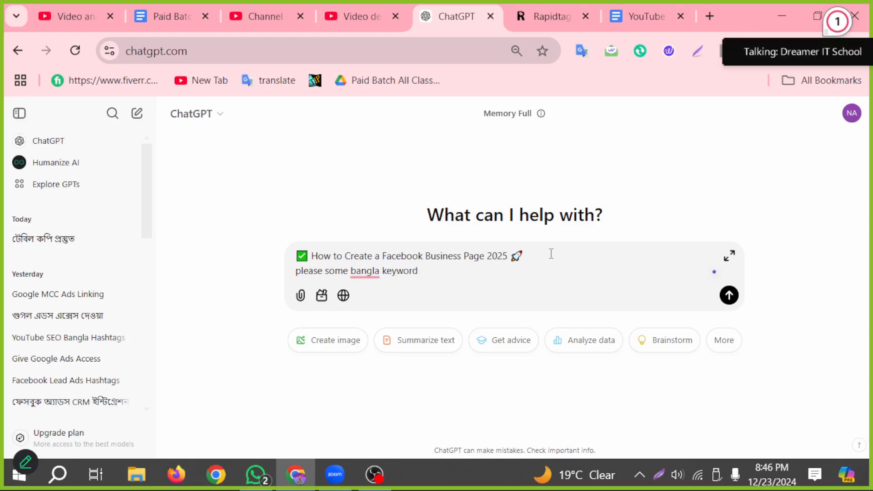
text( this youtube title for vidoe)
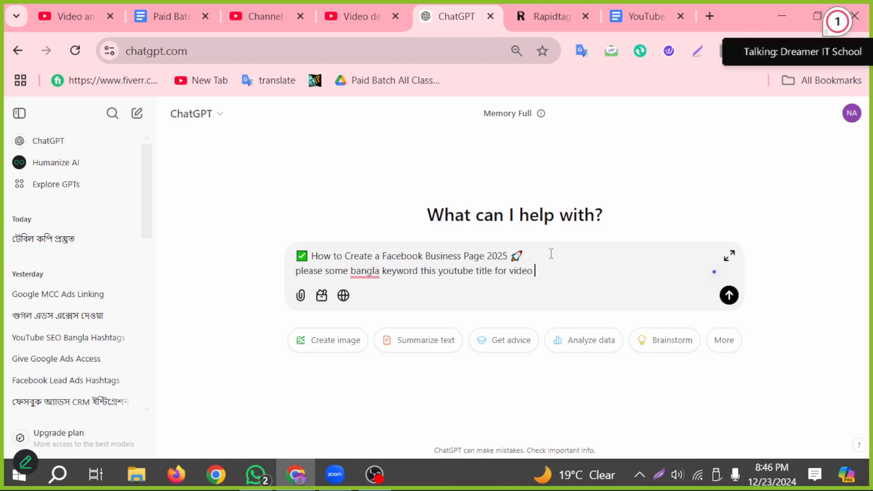
text(seo)
key(Return)
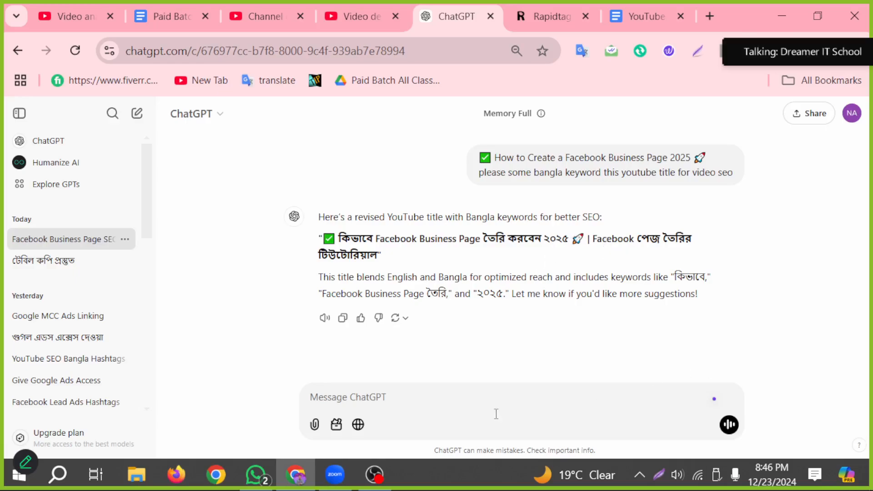
Ask ChatGPT for tags with the follow-up message "video seo tag daw".
text(v)
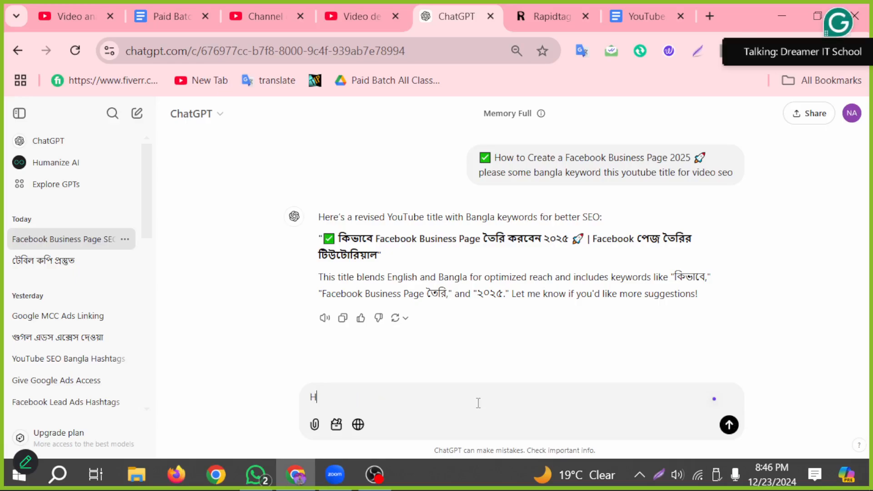
key(BackSpace)
text(vo)
text(deo seo)
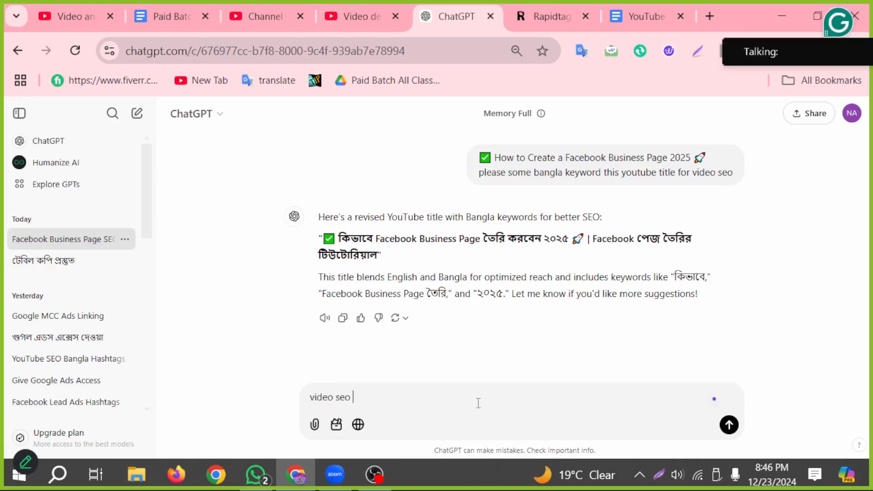
text( tag daw)
key(Return)
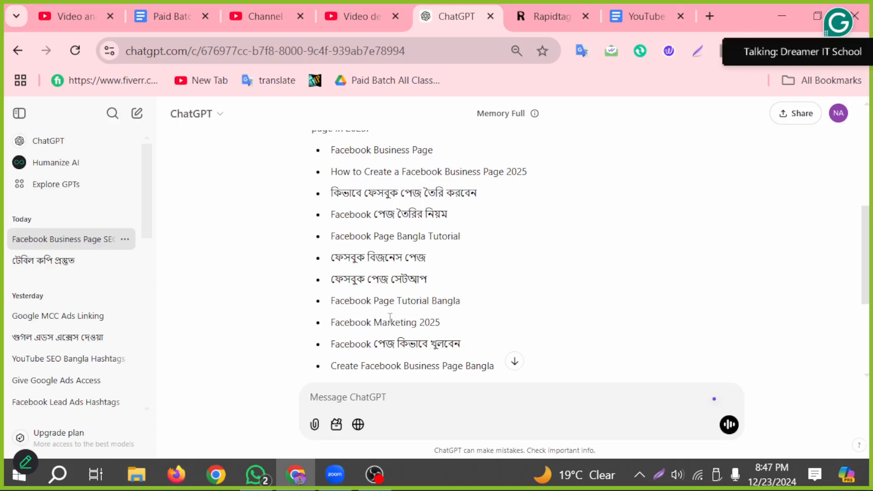
Copy the keyword "ফেসবুক মার্কেটিং বাংলা" from ChatGPT's tag suggestions and add it to the video's tags in YouTube Studio.
scroll(453, 370, down, 4)
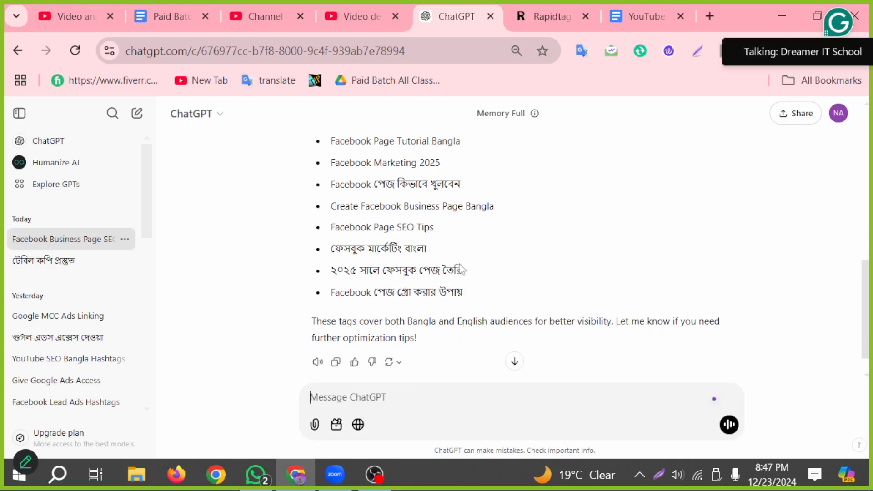
drag(424, 248, 330, 252)
key(ctrl+c)
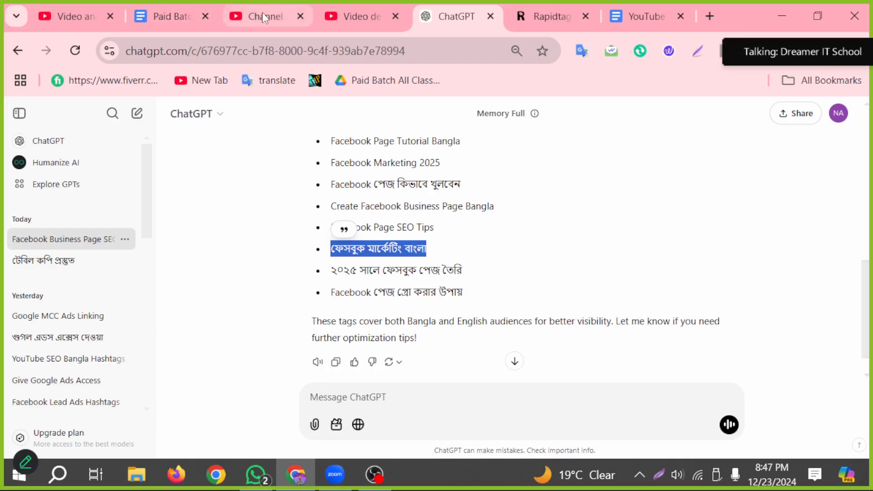
click(352, 16)
scroll(384, 277, down, 20)
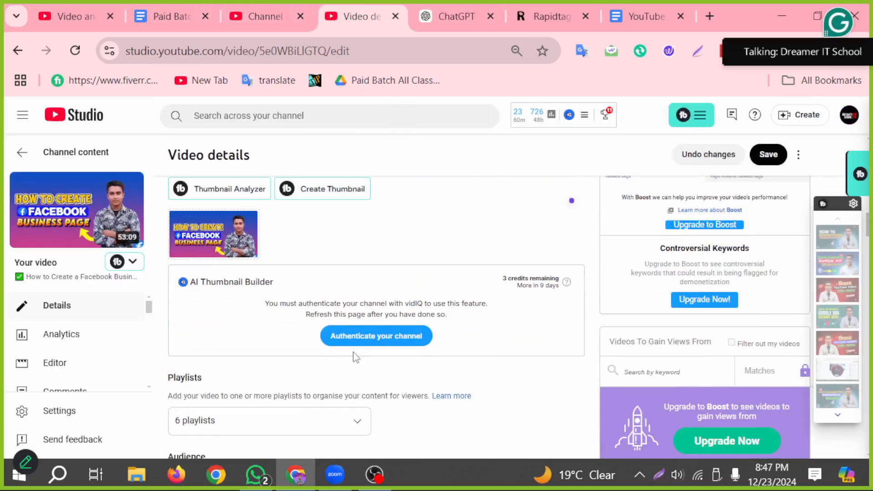
scroll(341, 325, down, 5)
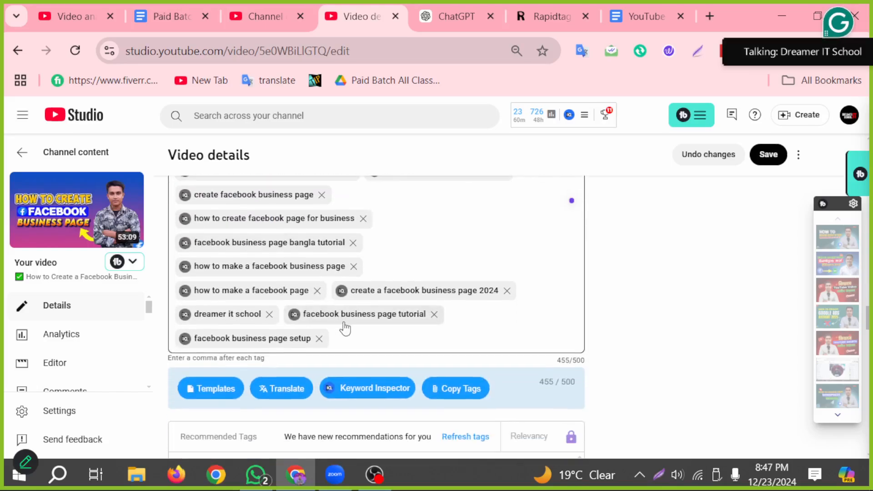
click(351, 340)
key(ctrl+v)
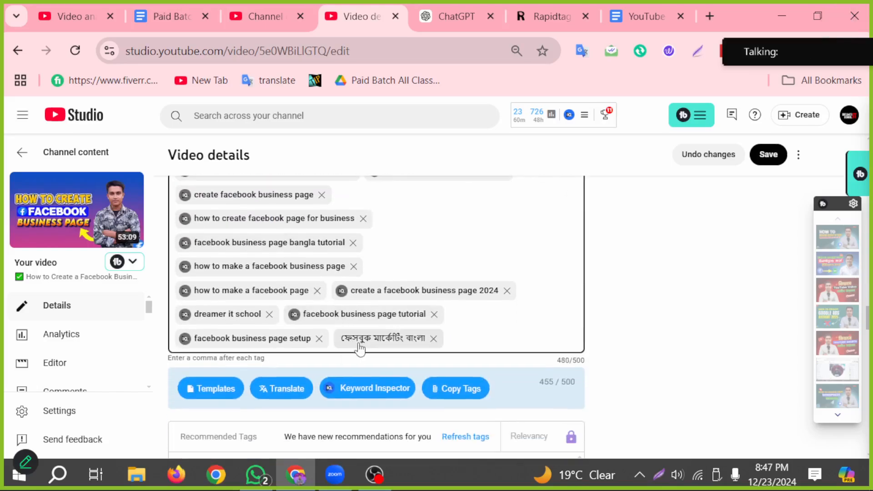
Copy "২০২৫ সালে ফেসবুক পেজ তৈরি" from ChatGPT into the video's tags and remove the tag "how to create facebook page for business".
click(627, 17)
click(454, 17)
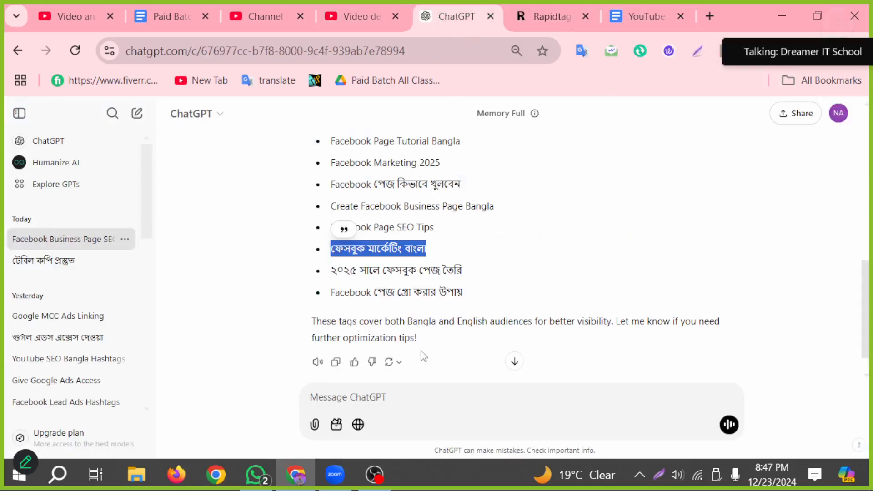
click(500, 308)
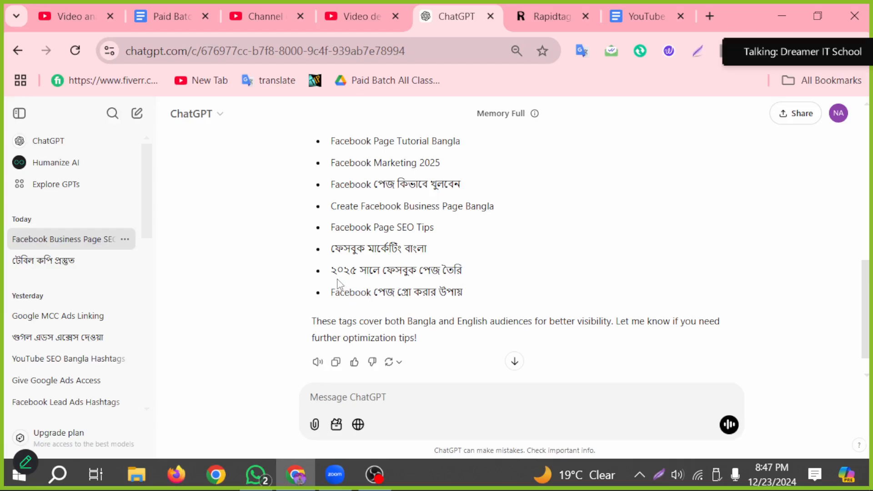
drag(336, 275, 469, 275)
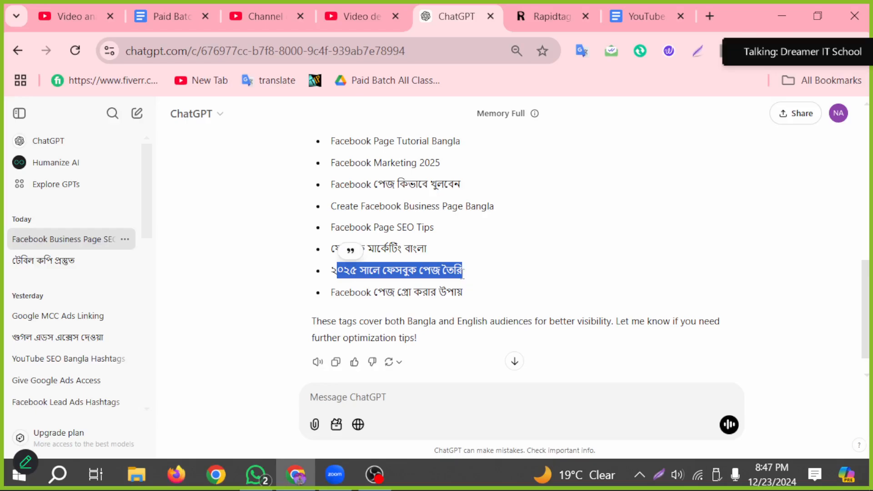
click(340, 271)
drag(334, 269, 469, 279)
key(ctrl+c)
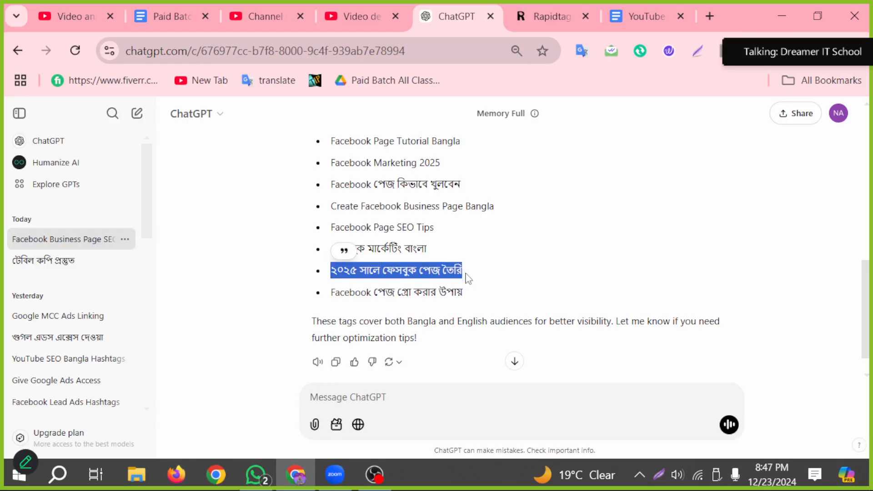
click(632, 18)
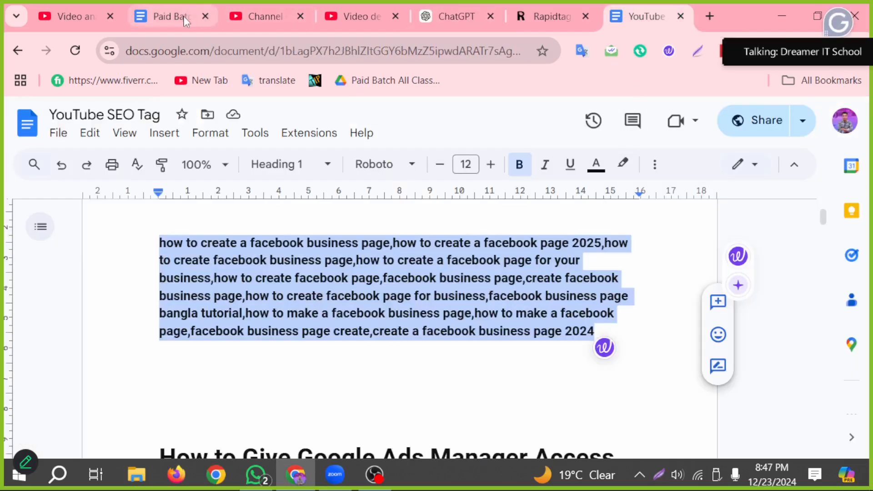
click(361, 17)
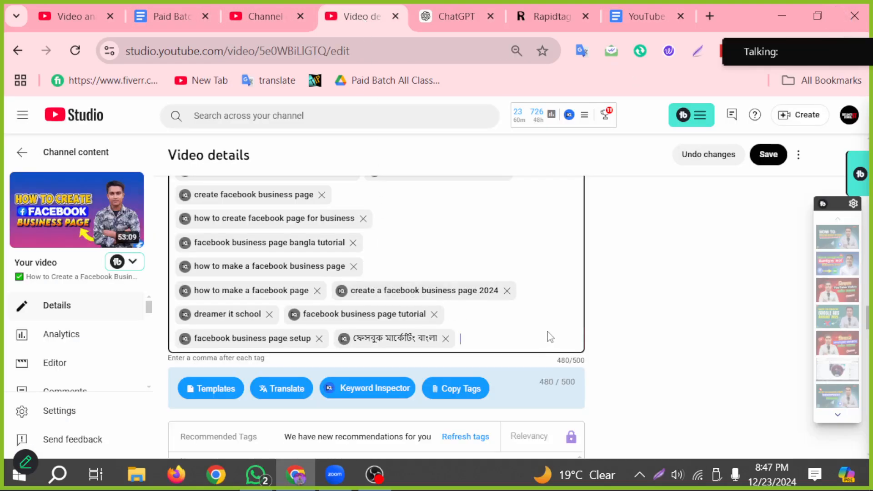
key(ctrl+v)
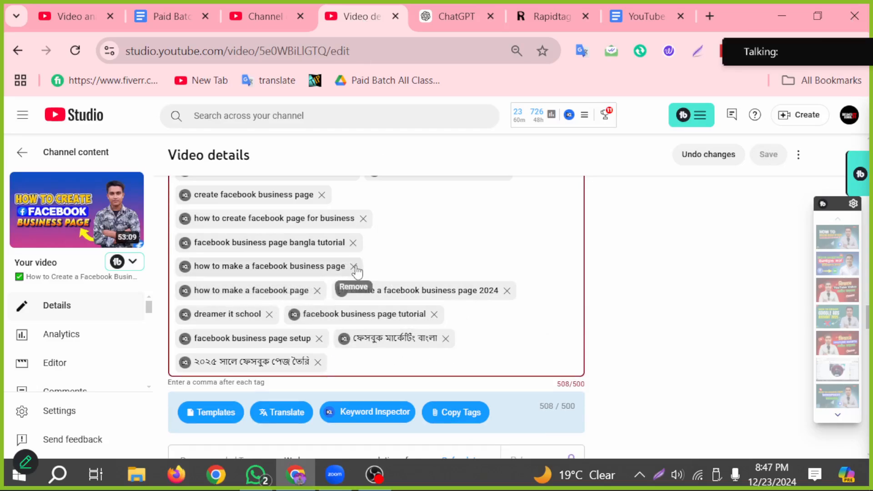
click(363, 218)
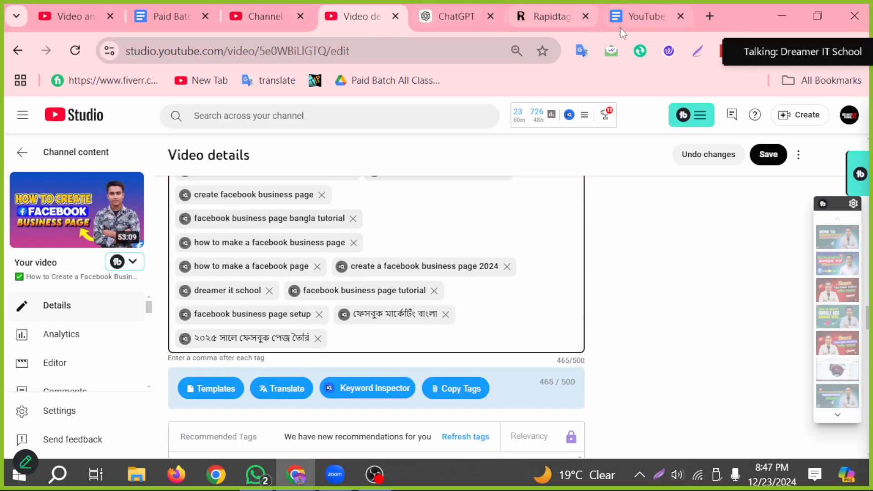
Copy the keyword "ফেসবুক পেজ সেটআপ" from ChatGPT's suggestions and add it to the video's tags in YouTube Studio.
click(636, 19)
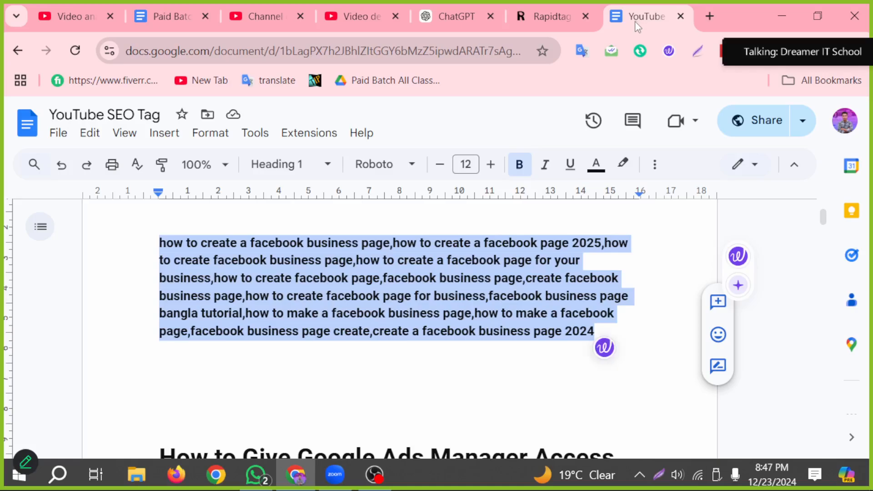
click(201, 16)
click(455, 16)
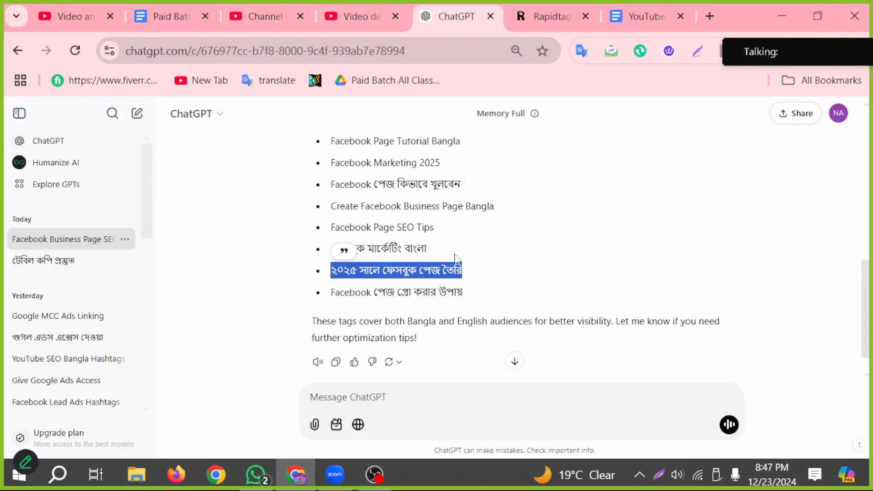
scroll(456, 259, up, 2)
click(445, 308)
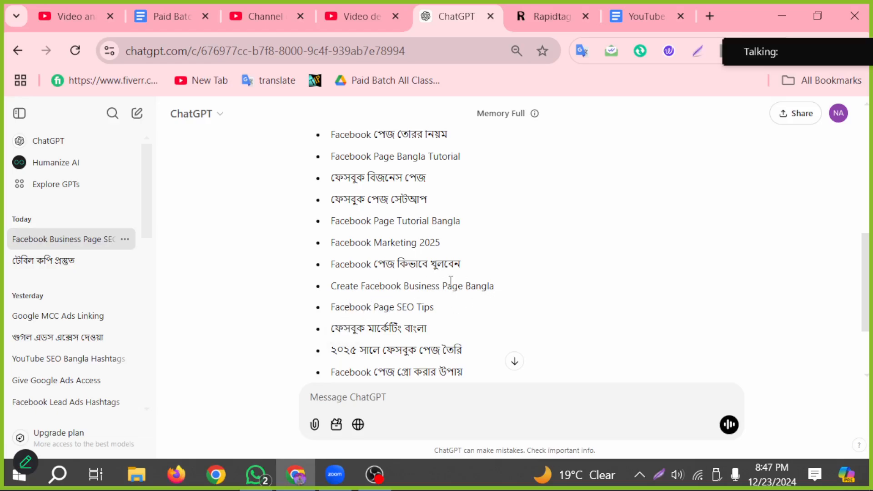
drag(463, 266, 330, 267)
drag(436, 200, 330, 201)
key(ctrl+c)
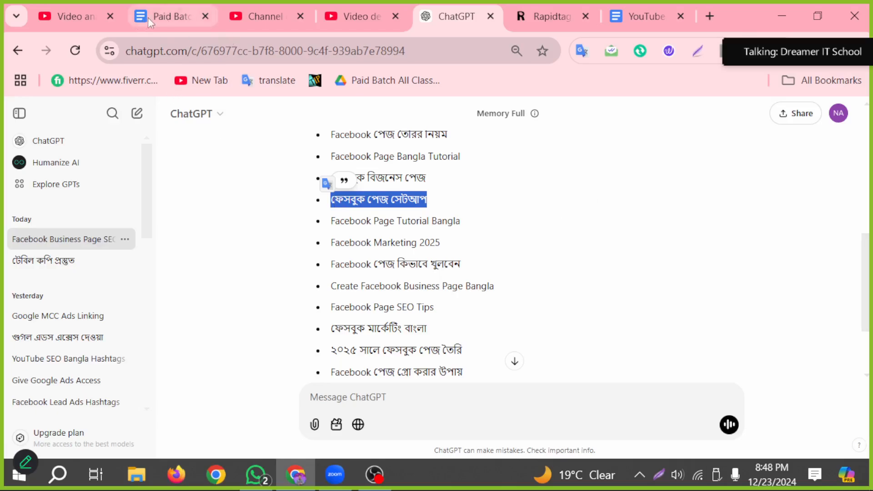
click(336, 16)
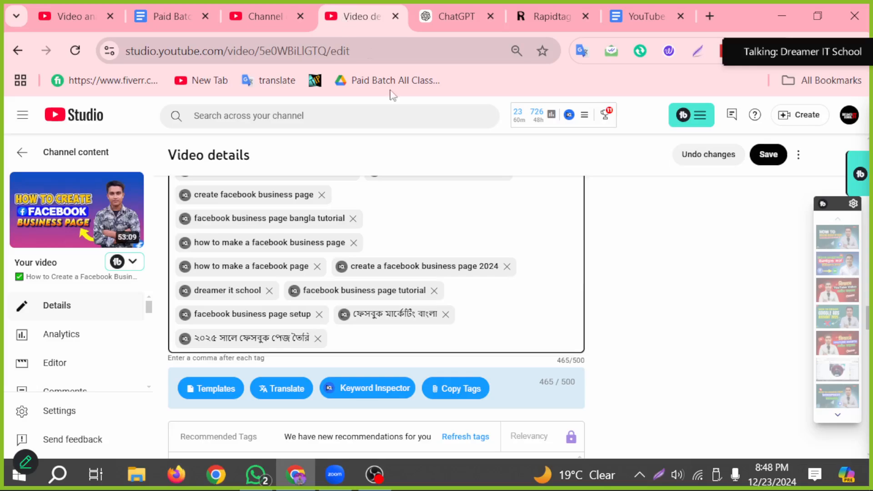
click(388, 333)
key(ctrl+v)
key(Return)
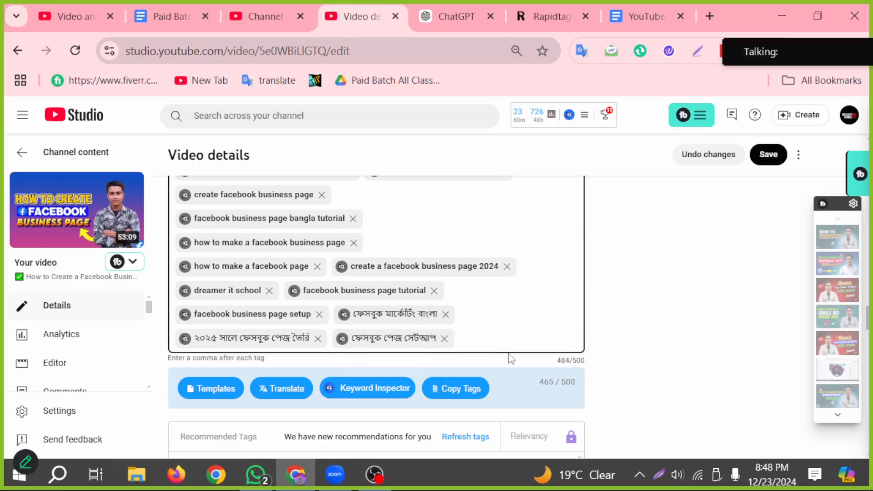
scroll(500, 369, down, 3)
scroll(495, 365, up, 3)
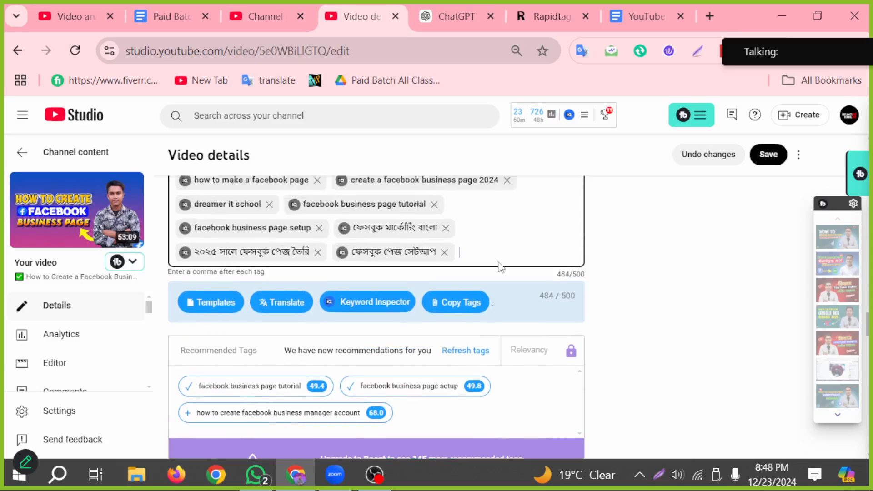
Copy the keyword "Facebook পেজ তৈরির নিয়ম" from ChatGPT's suggestions and add it to the video's tags in YouTube Studio.
click(441, 5)
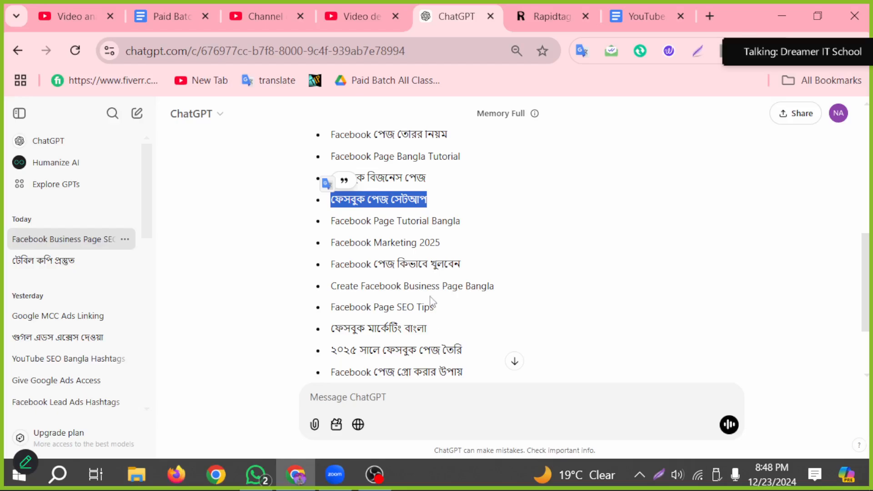
scroll(440, 268, up, 2)
click(433, 264)
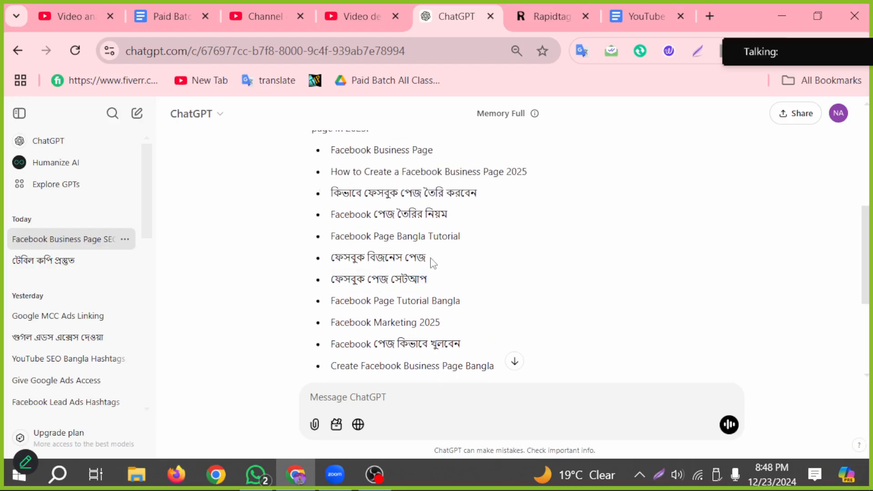
drag(470, 243, 331, 239)
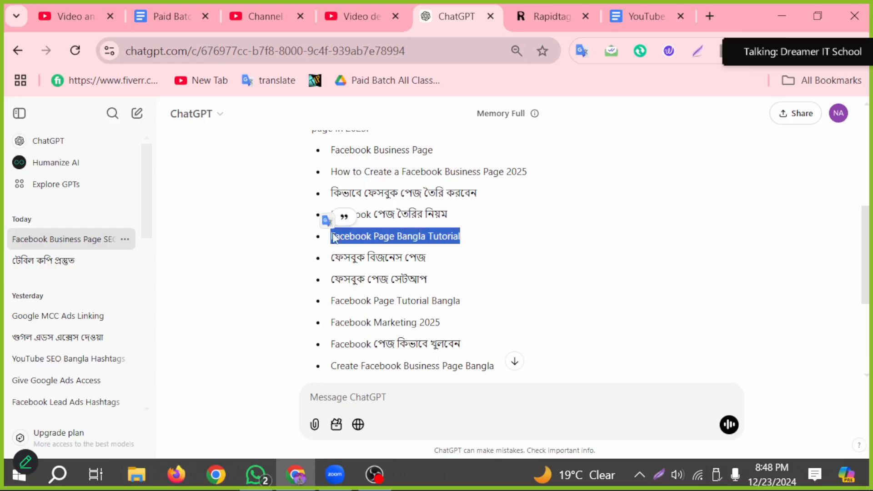
click(334, 220)
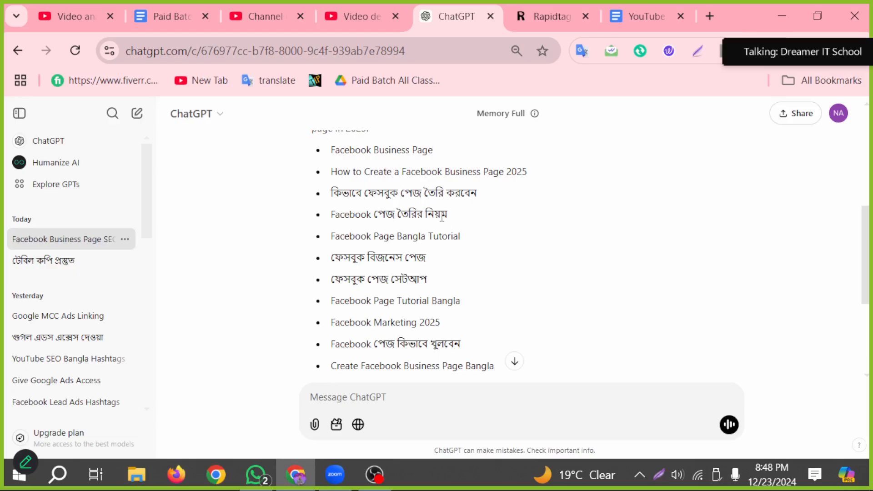
drag(448, 214, 323, 221)
key(ctrl+c)
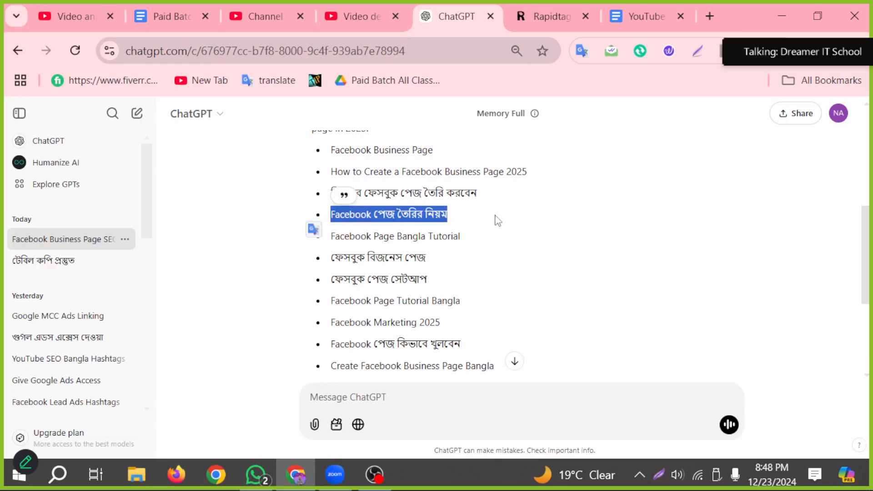
click(339, 20)
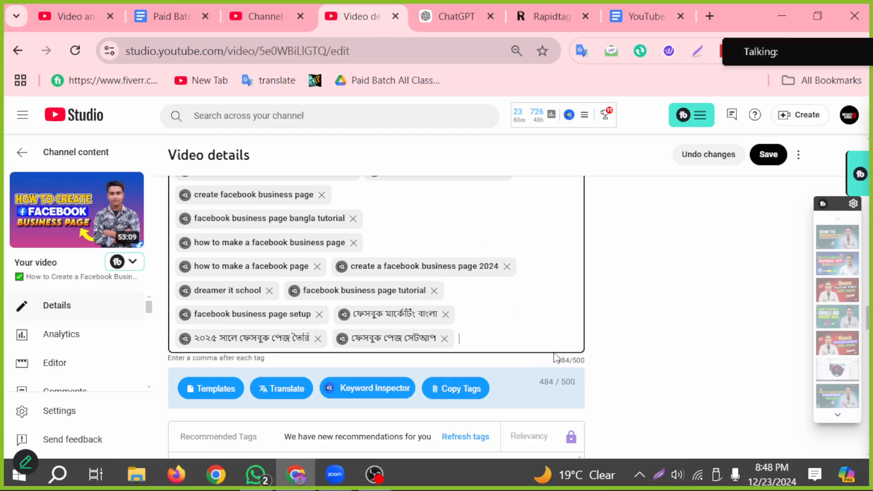
key(ctrl+v)
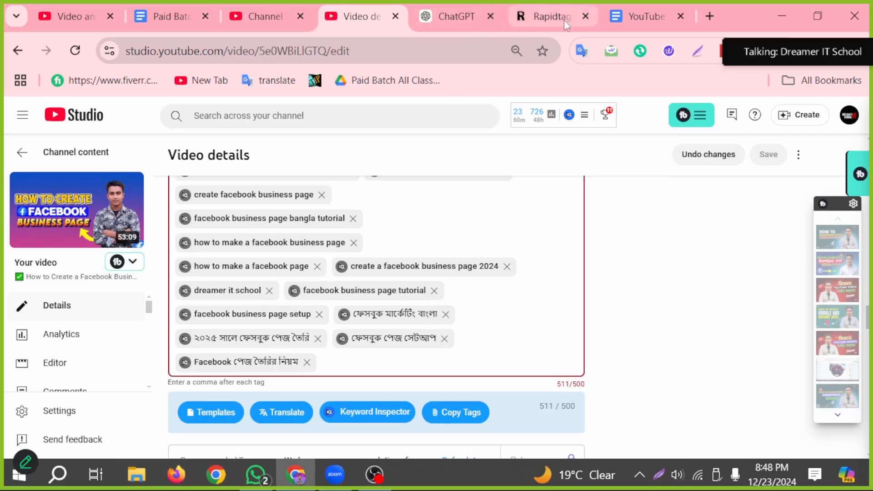
Copy the keyword "কিভাবে ফেসবুক পেজ তৈরি করবেন" from ChatGPT's suggestions and add it to the video's tags in YouTube Studio.
click(454, 14)
drag(490, 199, 319, 190)
key(ctrl+c)
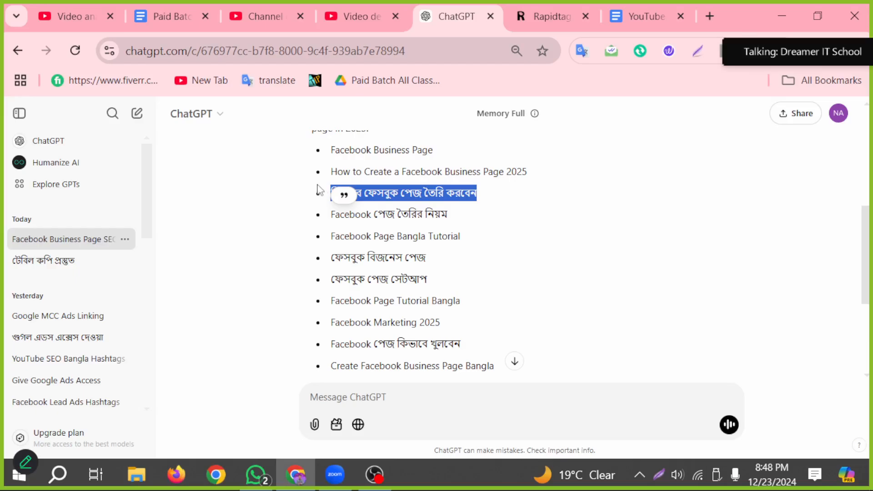
click(357, 16)
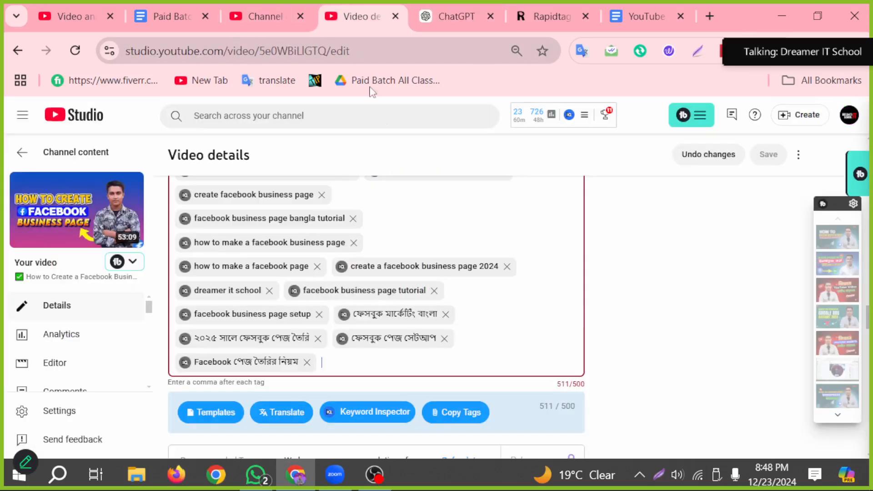
key(ctrl+v)
key(Return)
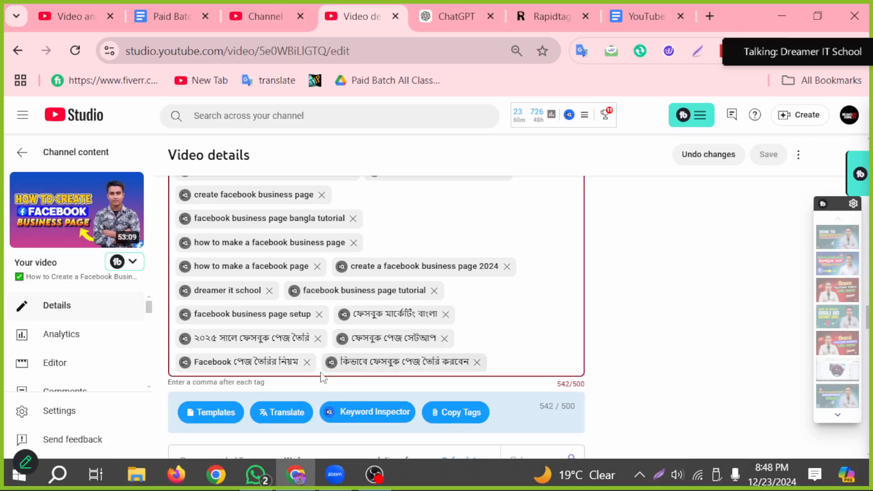
Remove the tags "২০২৫ সালে ফেসবুক পেজ তৈরি" and "facebook business page setup" and save the video details.
click(318, 339)
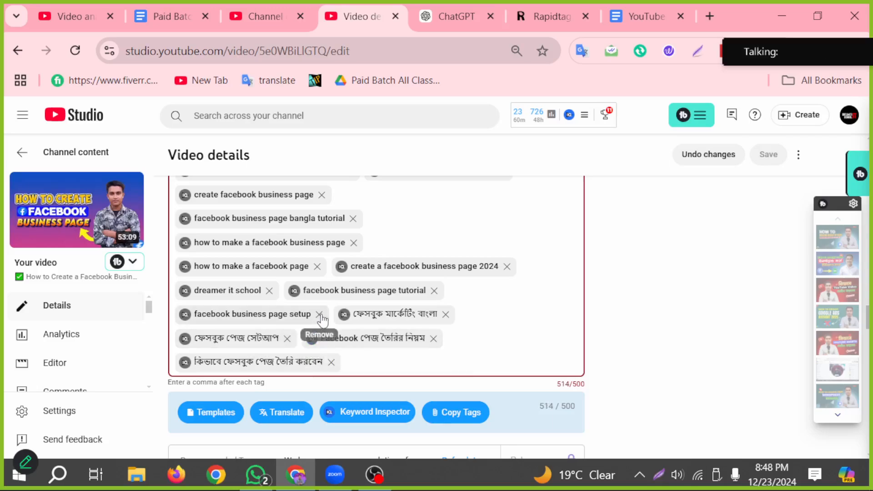
click(319, 315)
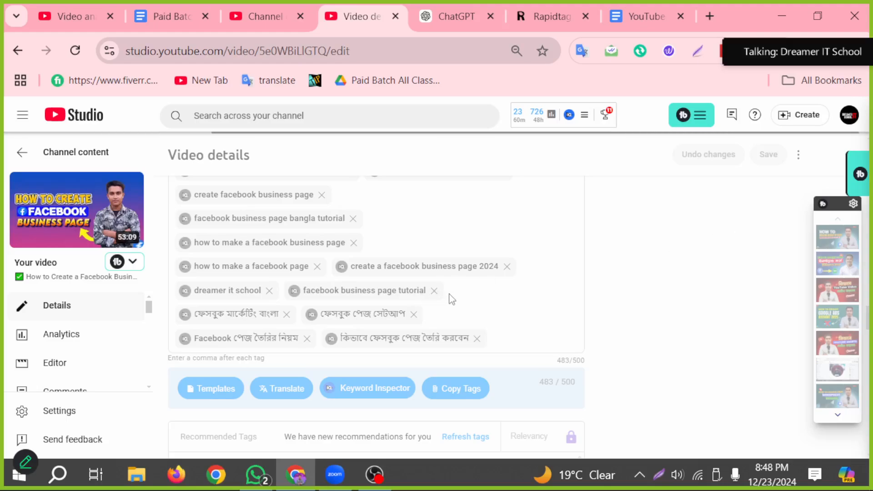
Copy all of the video's tags at once, clear the tag box and paste the same tags back in.
scroll(602, 298, up, 7)
scroll(546, 327, down, 5)
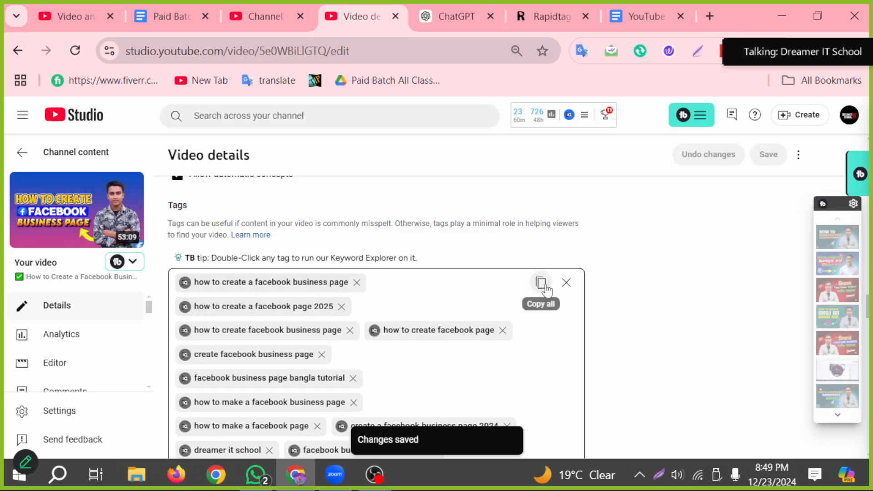
scroll(401, 305, down, 2)
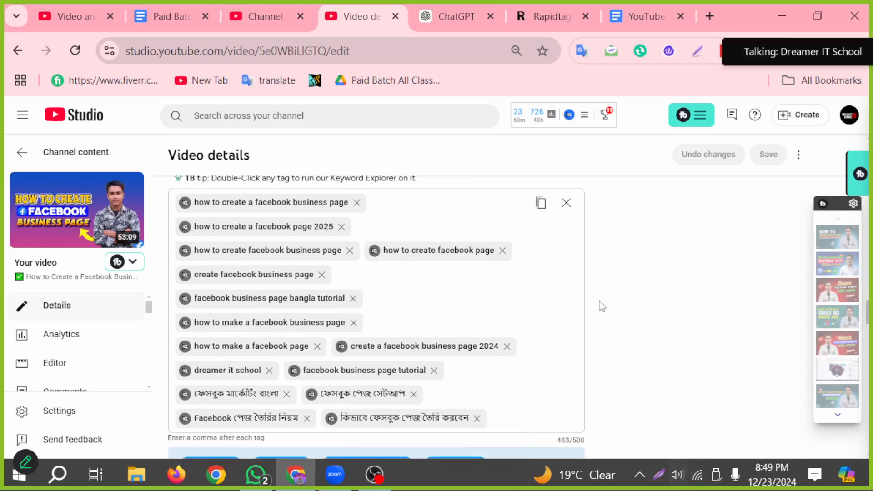
click(543, 209)
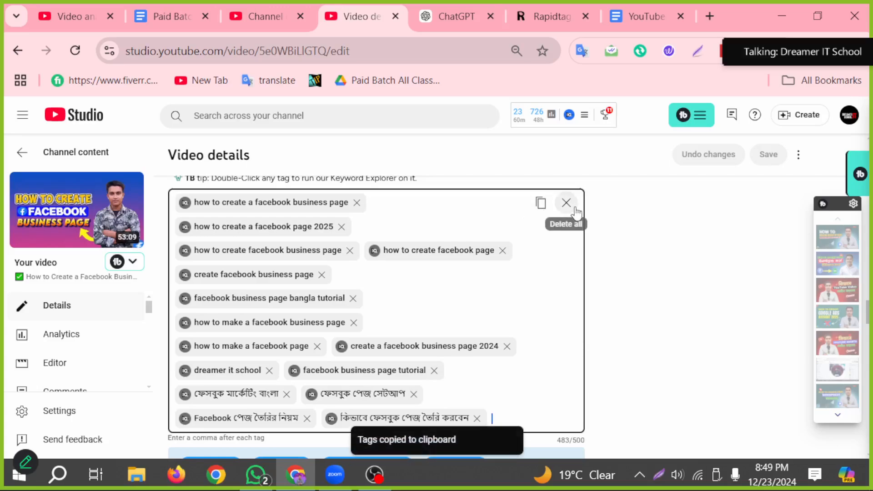
click(566, 203)
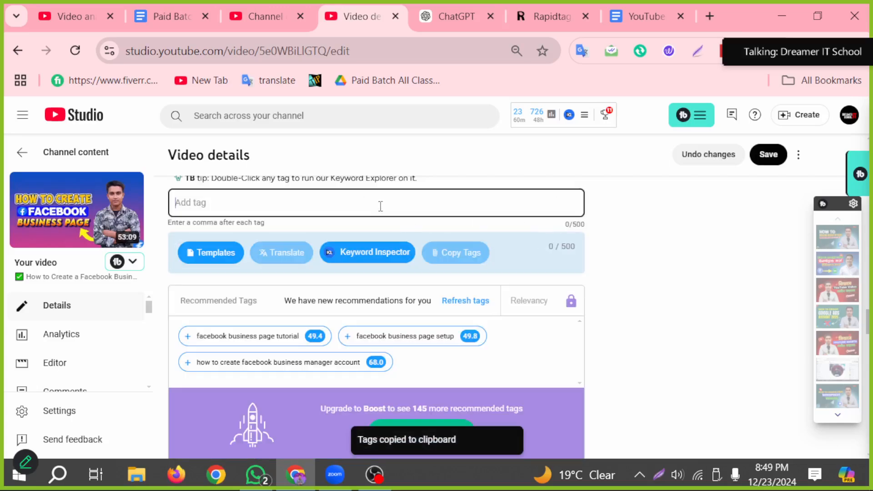
key(ctrl+v)
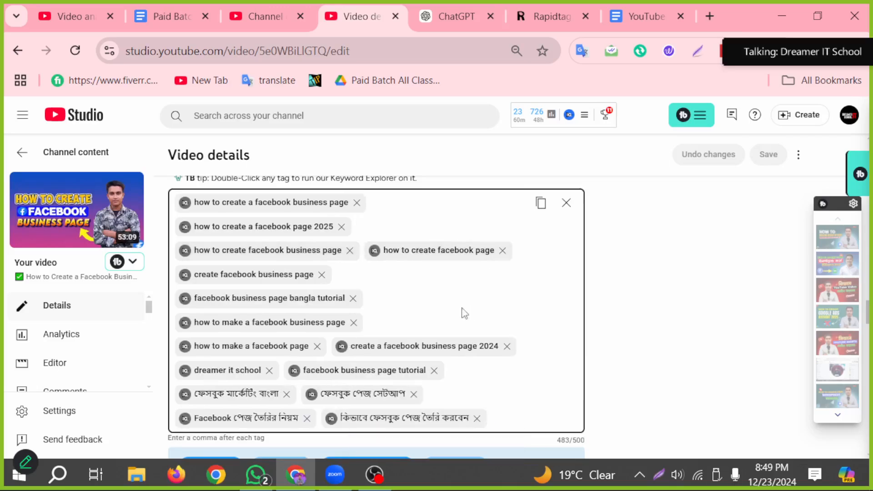
Reload the video details page and examine the saved tags along with the keyword score beside each one.
click(75, 51)
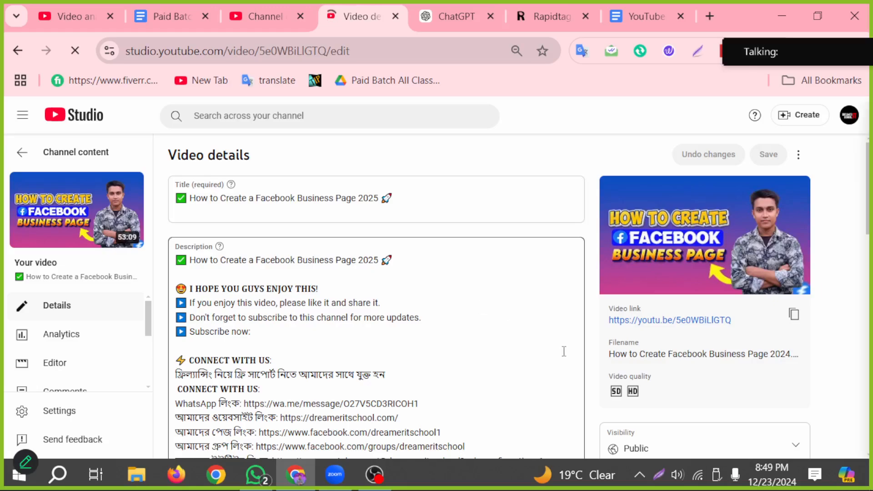
scroll(443, 339, down, 15)
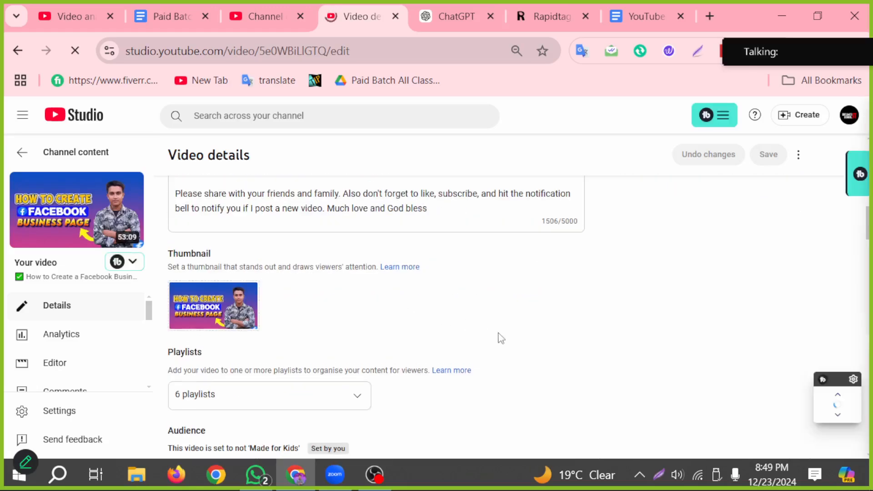
scroll(503, 342, down, 12)
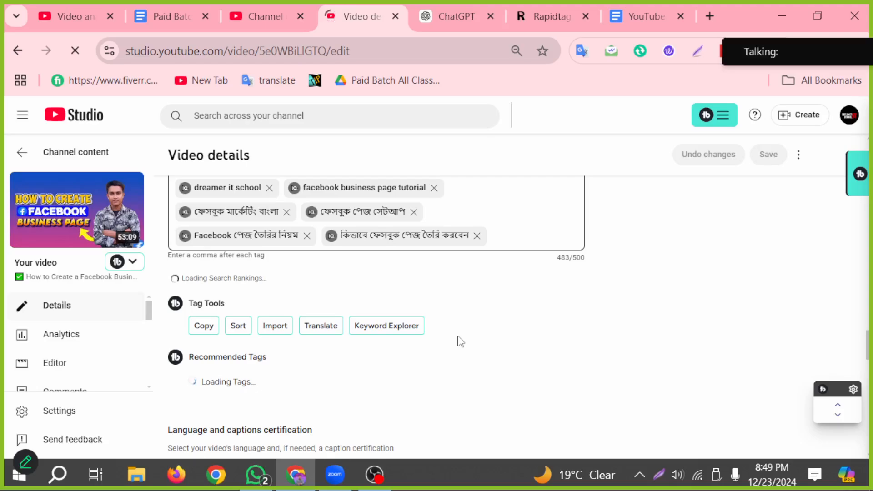
scroll(461, 341, up, 3)
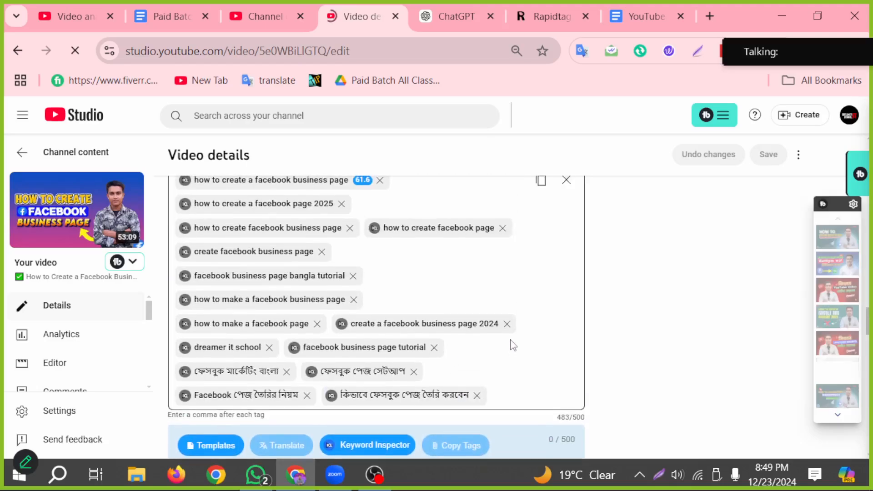
scroll(513, 346, up, 2)
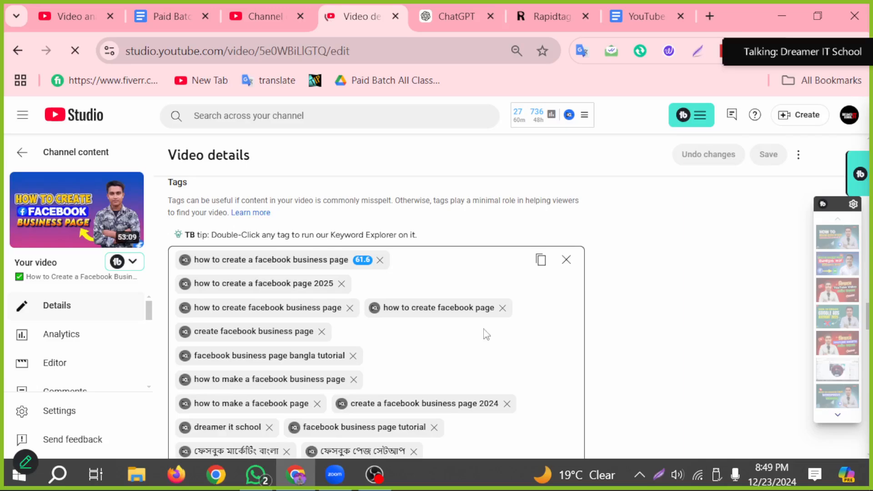
scroll(698, 314, up, 4)
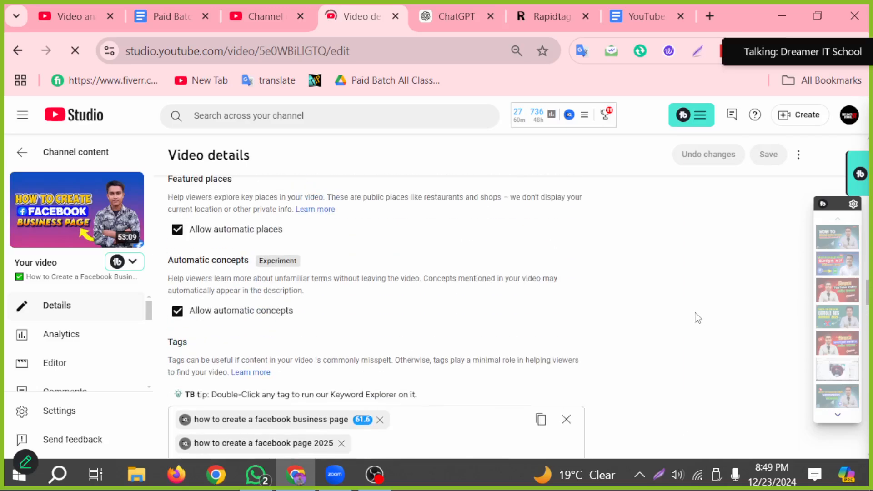
scroll(698, 318, up, 15)
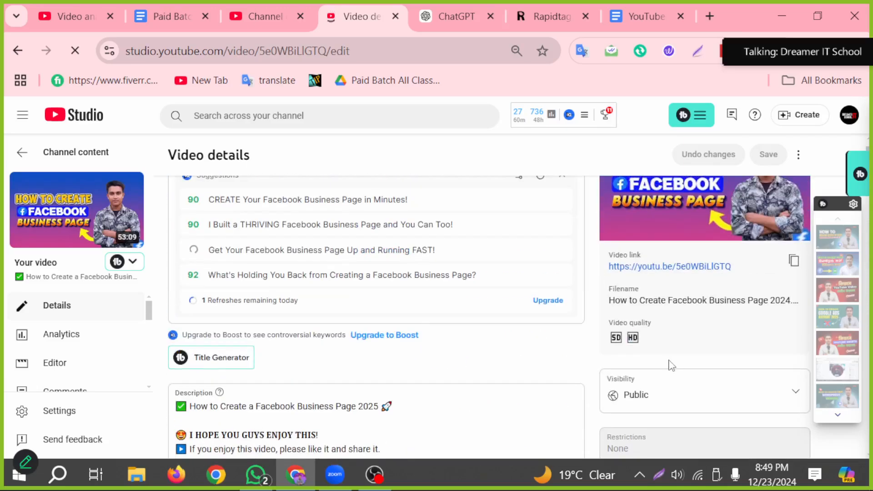
scroll(672, 365, up, 1)
scroll(670, 367, down, 12)
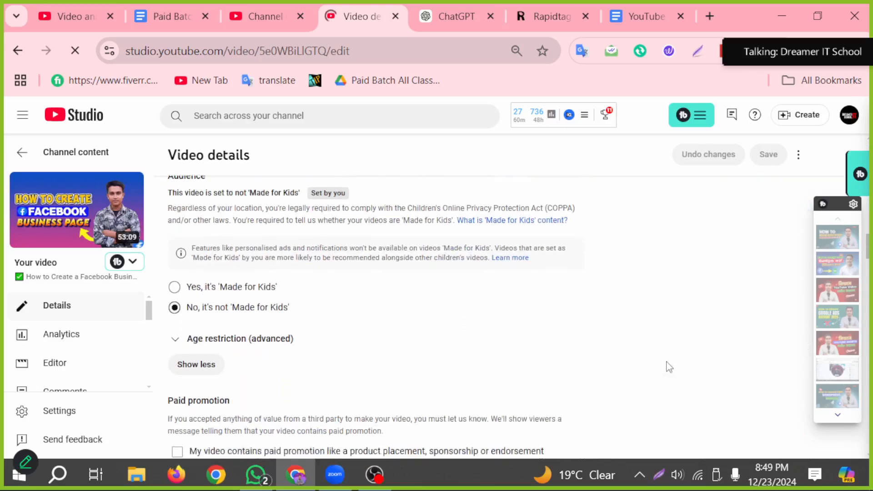
scroll(669, 367, down, 10)
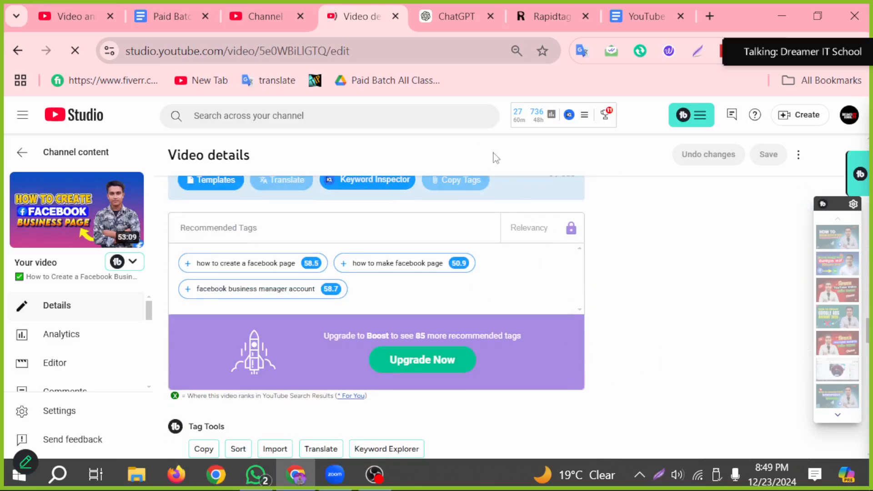
scroll(498, 287, up, 5)
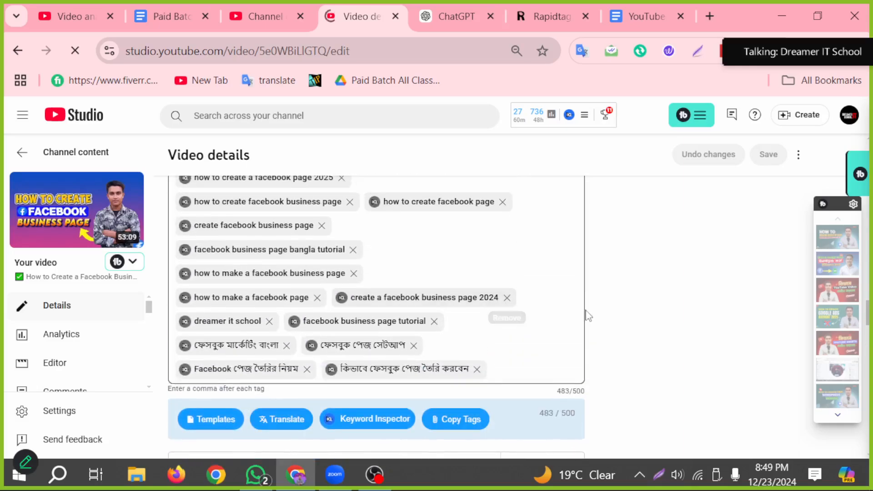
scroll(546, 320, up, 3)
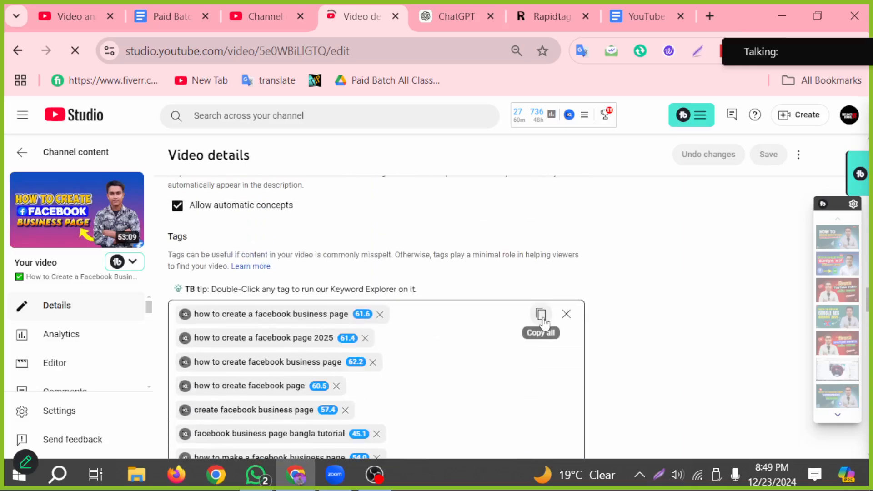
scroll(438, 342, down, 3)
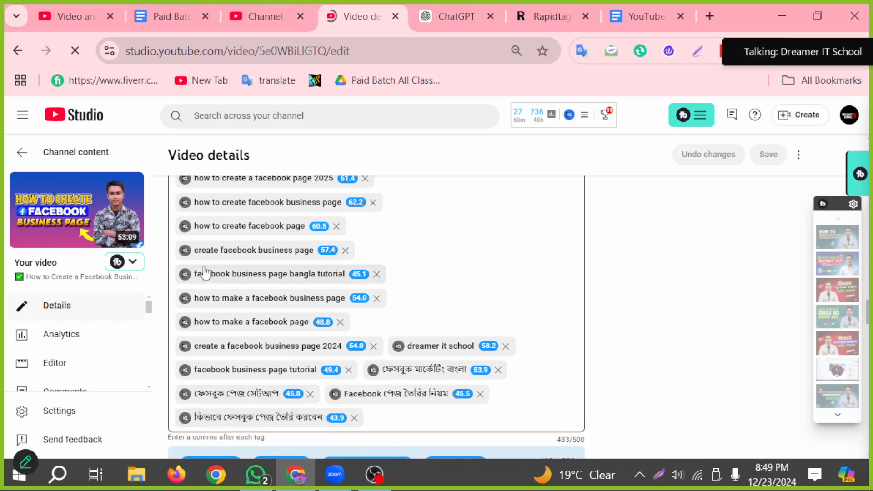
scroll(250, 305, up, 2)
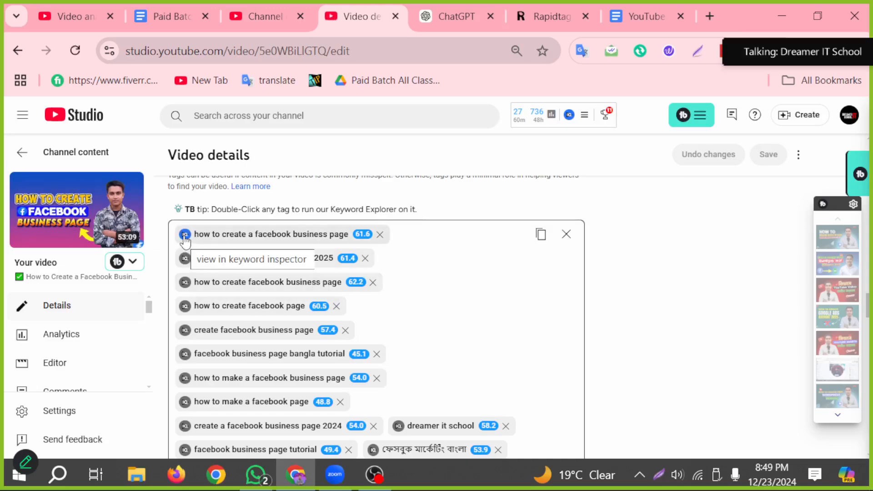
Draw a red annotation arrow pointing at the keyword inspector icon of the first tag and close the annotation overlay.
click(659, 475)
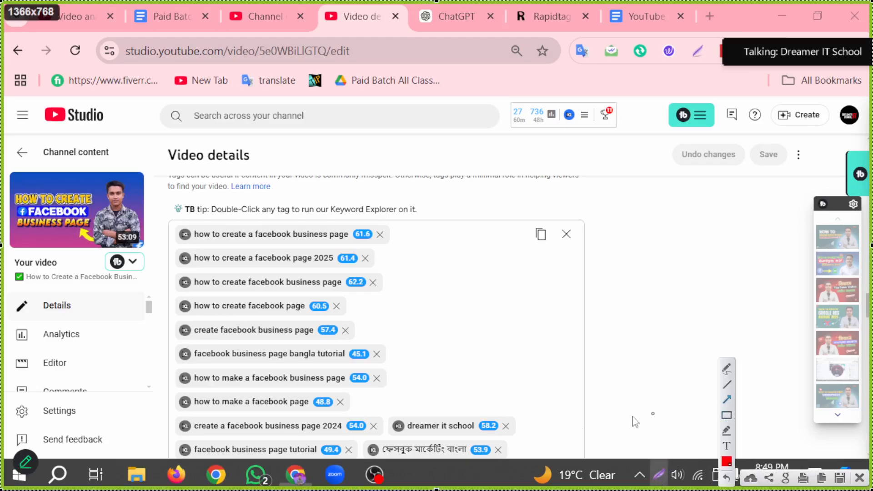
drag(229, 399, 186, 241)
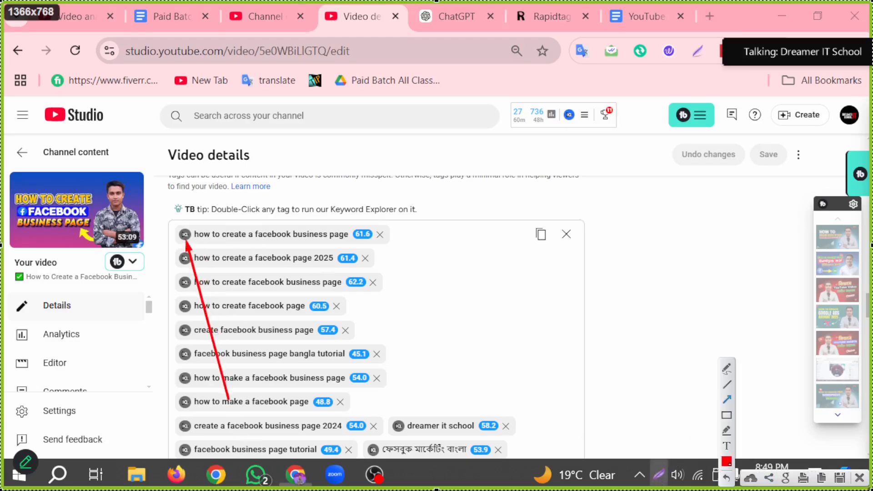
click(861, 477)
Check the video's vidIQ SEO score and inspect the tag "how to create a facebook business page" in the Keyword Inspector.
scroll(696, 345, up, 15)
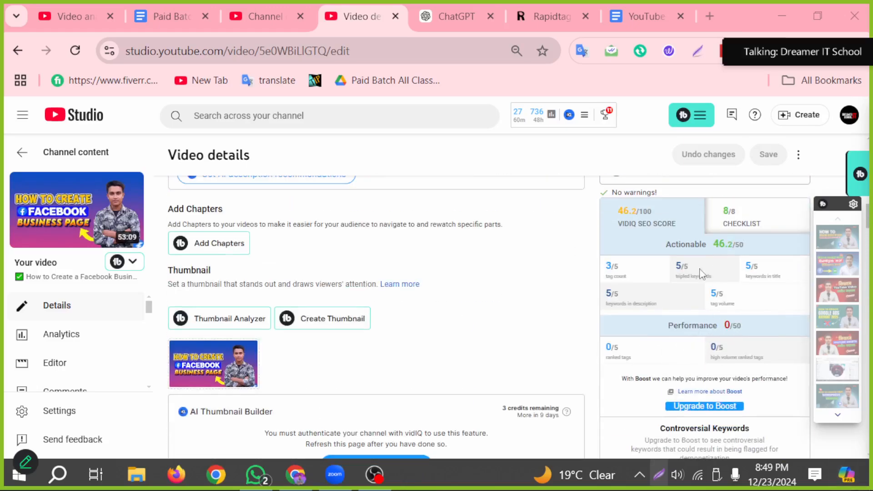
scroll(405, 391, down, 12)
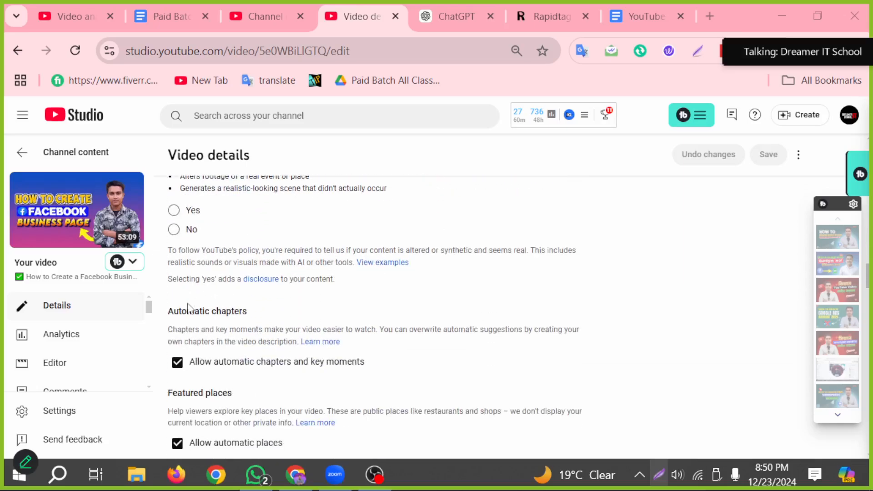
scroll(243, 369, down, 8)
scroll(196, 296, up, 3)
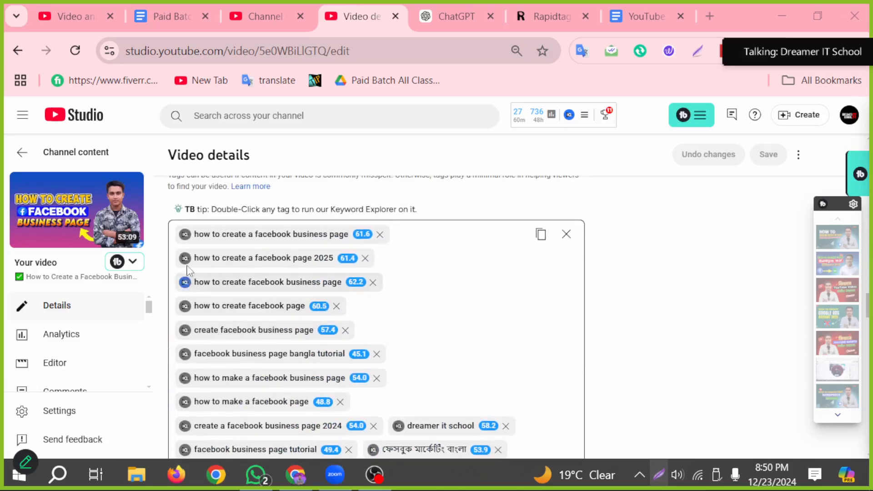
click(185, 235)
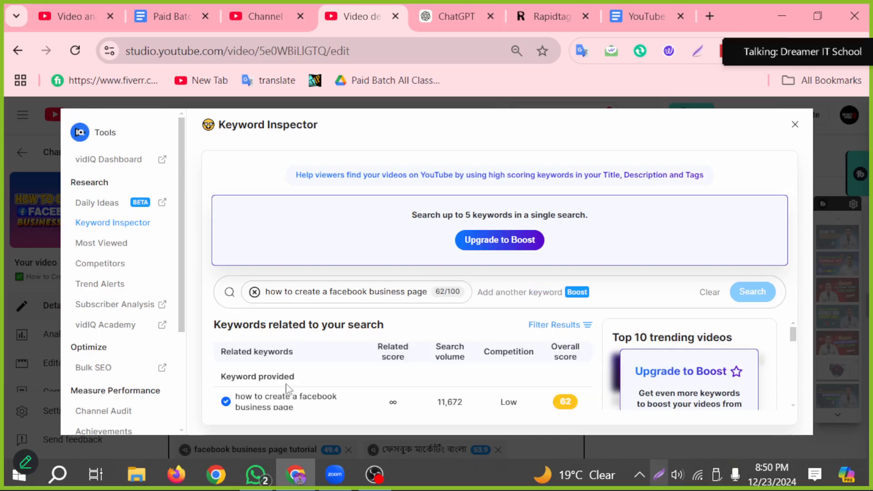
click(796, 125)
Inspect the tags "কিভাবে ফেসবুক পেজ তৈরি করবেন", "Facebook পেজ তৈরির নিয়ম" and "ফেসবুক পেজ সেটআপ" one by one in the Keyword Inspector.
scroll(164, 360, up, 2)
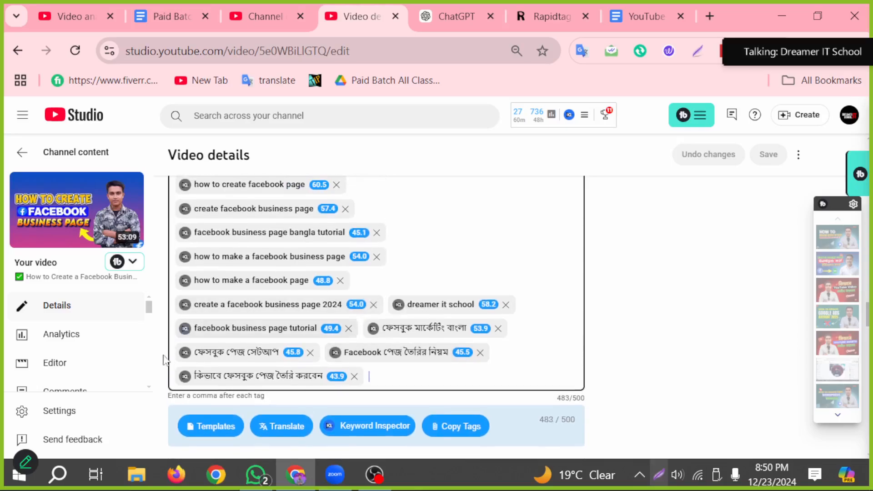
click(185, 377)
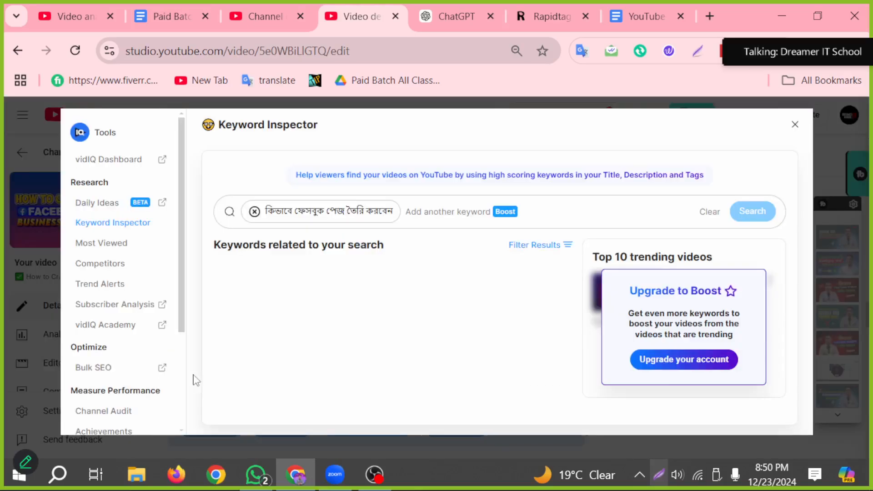
click(796, 127)
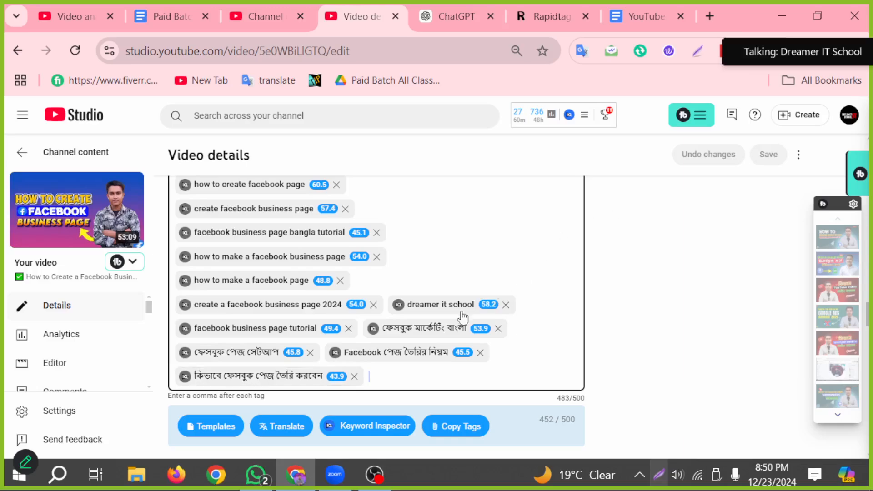
click(335, 353)
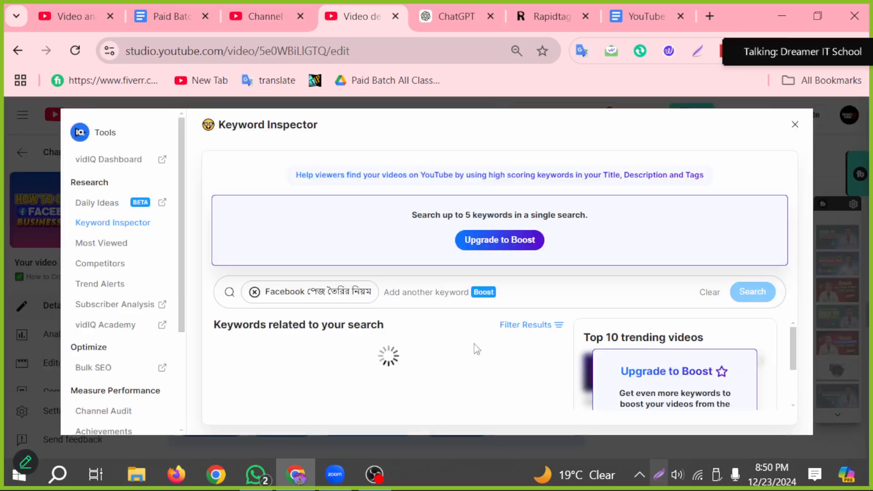
click(795, 126)
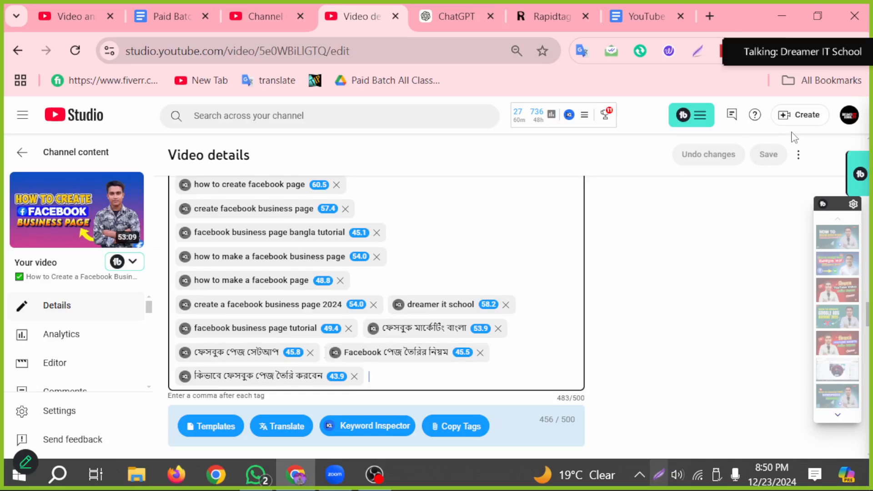
click(184, 352)
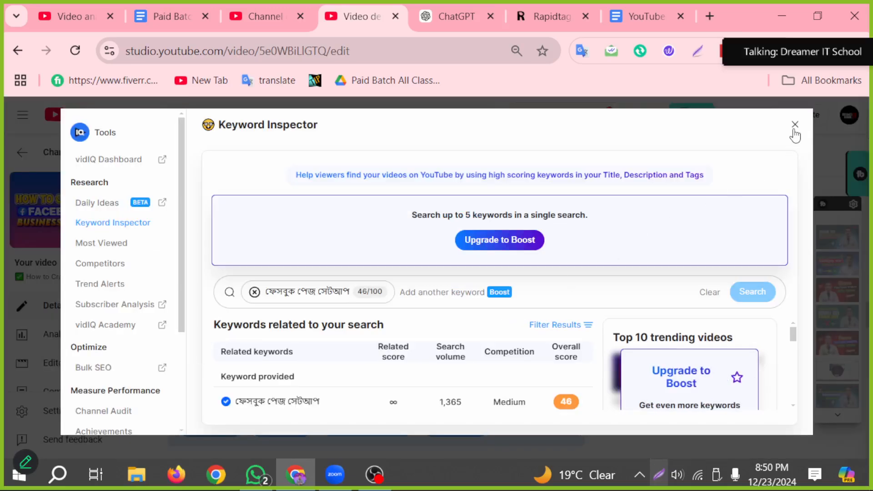
Inspect the tags "ফেসবুক মার্কেটিং বাংলা", "dreamer it school" and "facebook business page tutorial" one by one in the Keyword Inspector.
click(795, 125)
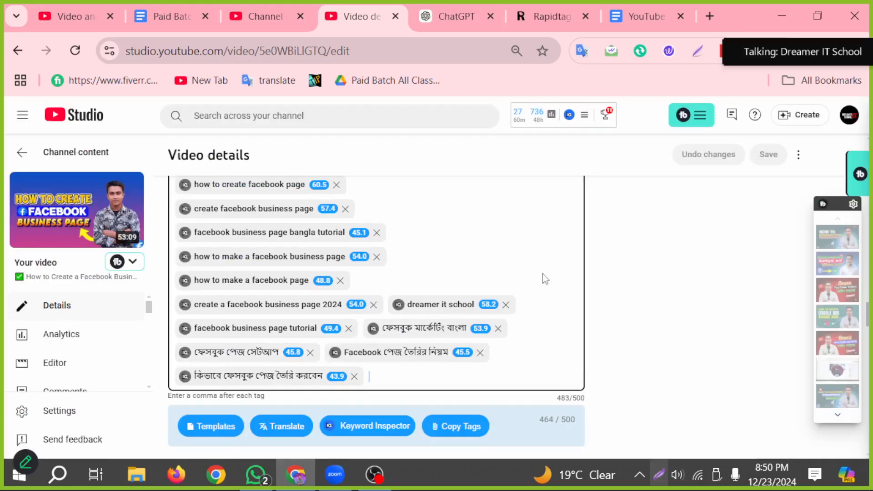
click(374, 329)
click(795, 125)
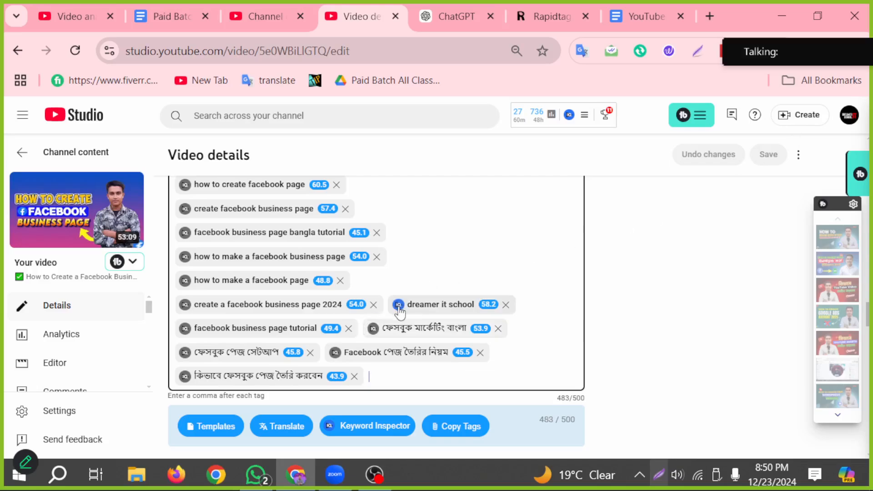
click(398, 305)
click(794, 126)
click(185, 329)
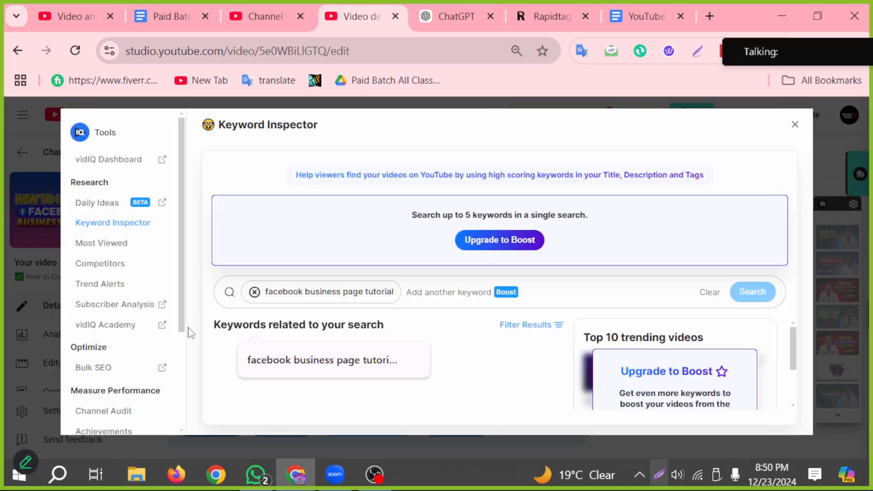
click(794, 126)
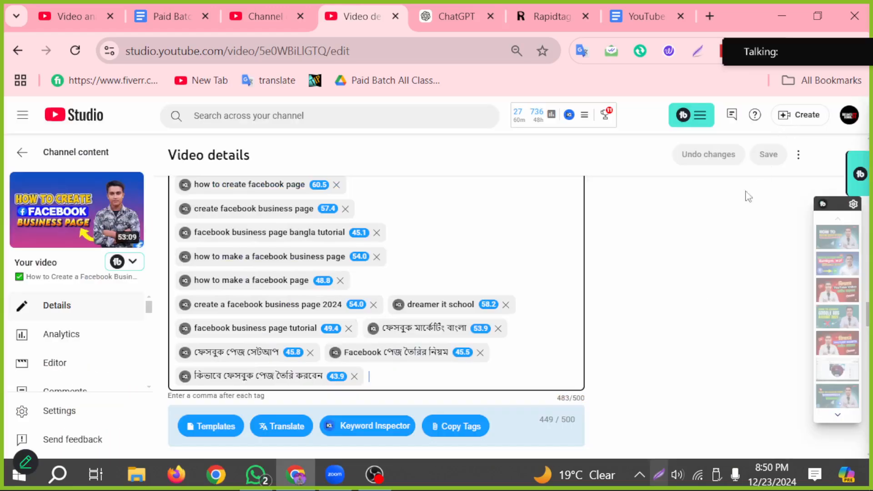
Examine the related keywords of the tag "dreamer it school" and inspect "create a facebook business page 2024" in the Keyword Inspector.
click(399, 304)
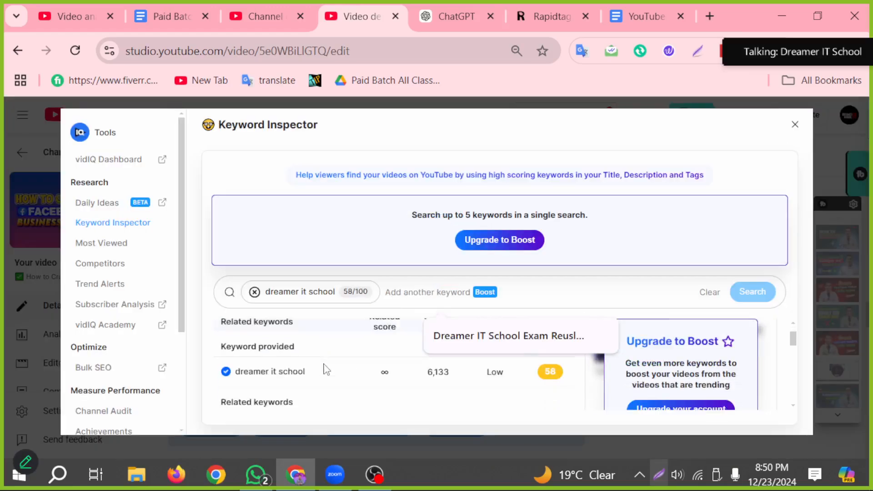
scroll(321, 368, up, 2)
scroll(327, 382, down, 2)
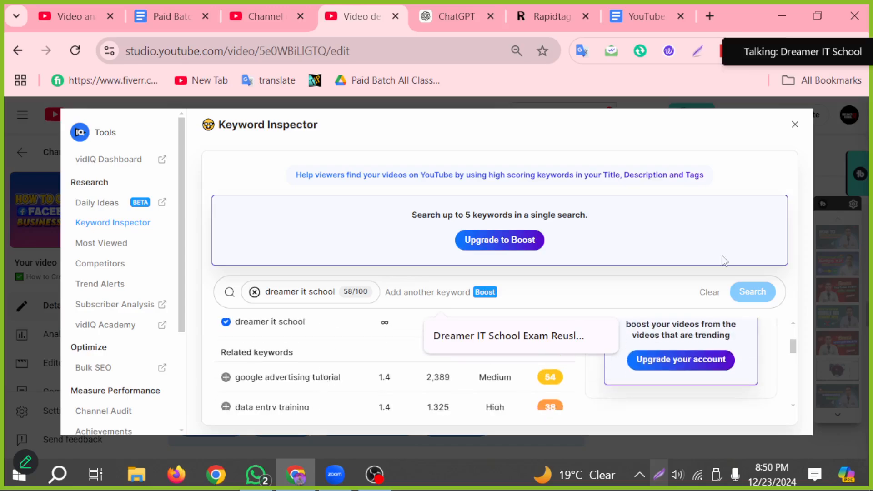
click(794, 126)
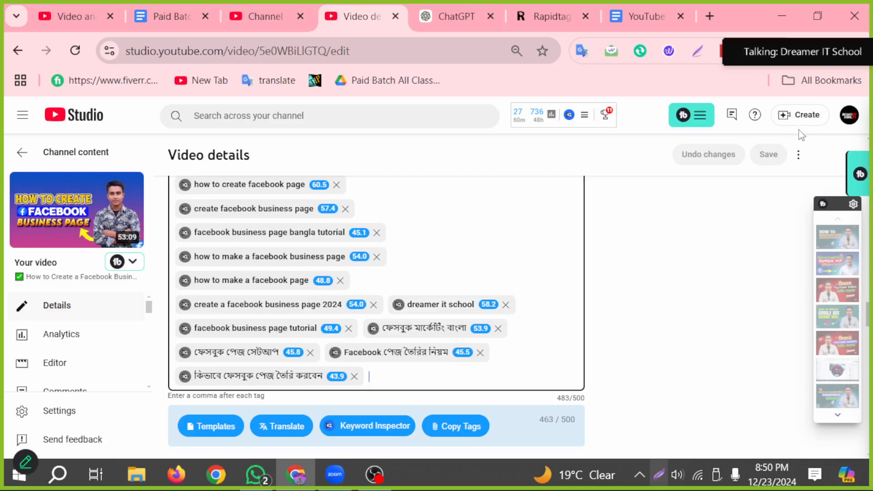
click(184, 306)
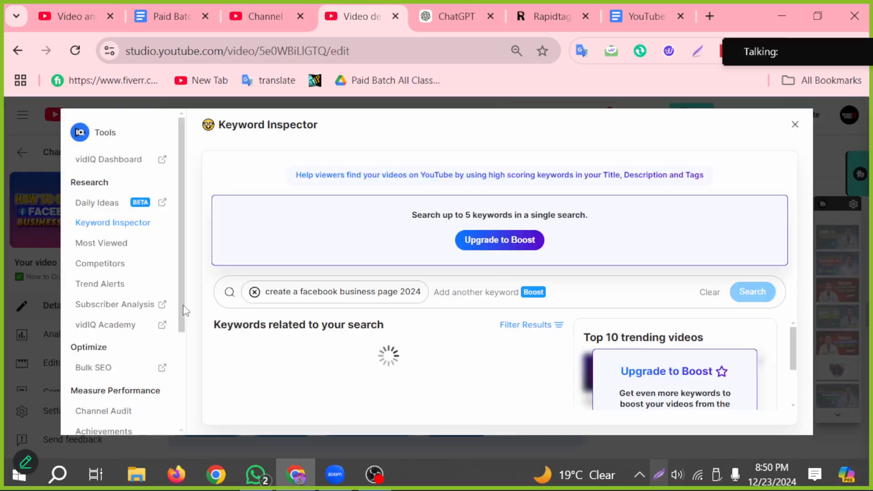
click(795, 124)
Check the video's vidIQ SEO score and inspect the tag "how to create a facebook page 2025" in the Keyword Inspector.
scroll(645, 291, up, 15)
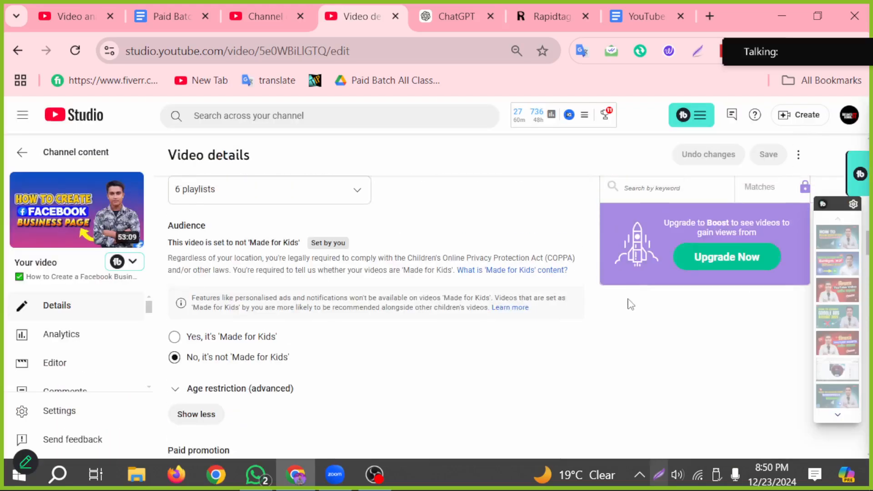
scroll(616, 304, up, 2)
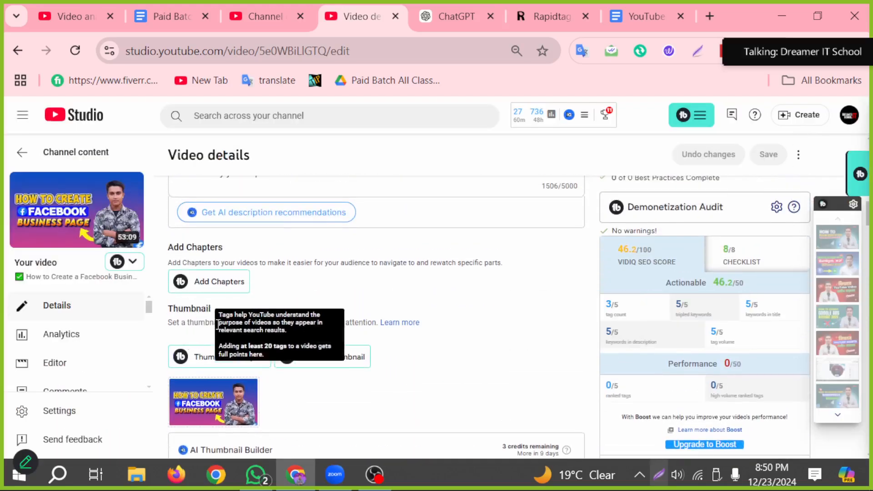
scroll(236, 341, down, 10)
scroll(236, 342, down, 15)
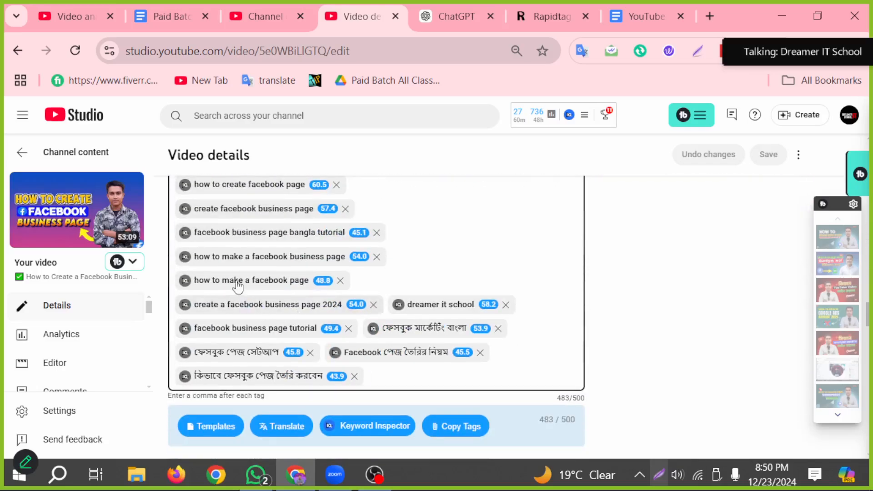
scroll(234, 295, up, 4)
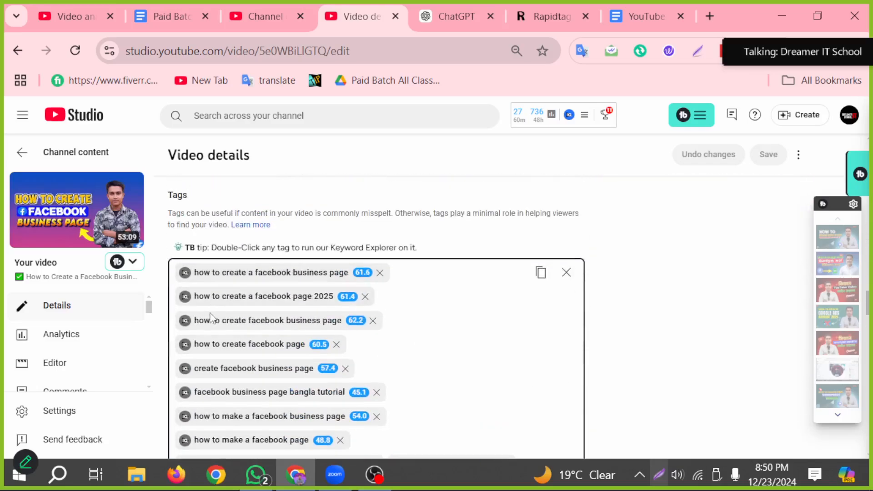
click(188, 301)
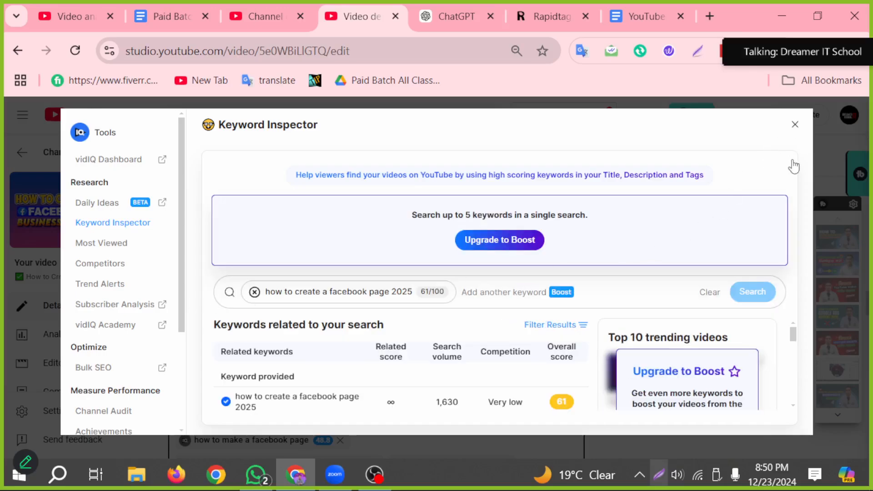
click(795, 125)
scroll(458, 287, down, 1)
scroll(458, 286, up, 1)
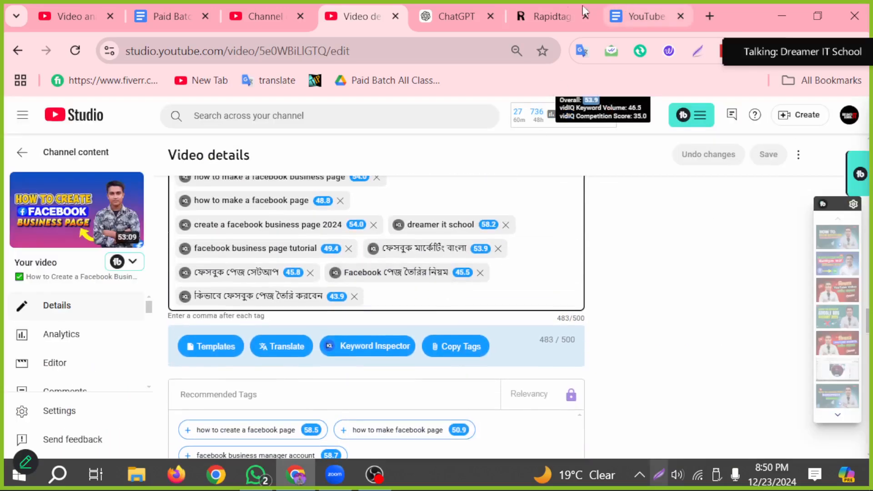
Copy "youtube seo full course bangla" from the YouTube SEO Tag document and add it to the video's tags.
click(633, 12)
scroll(150, 386, down, 10)
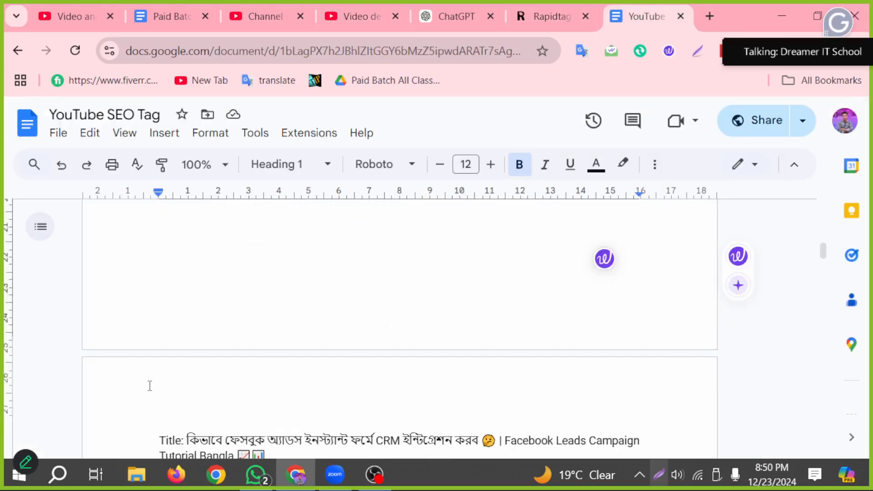
scroll(150, 386, down, 15)
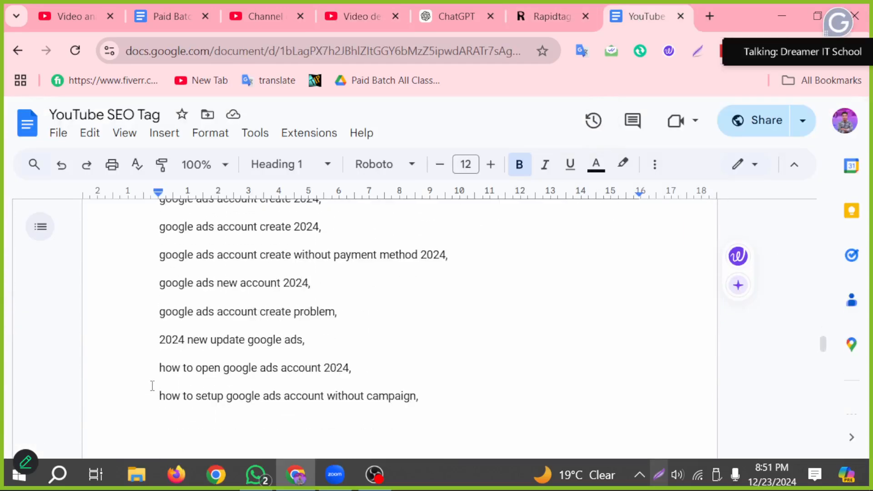
scroll(152, 385, down, 10)
scroll(151, 384, up, 7)
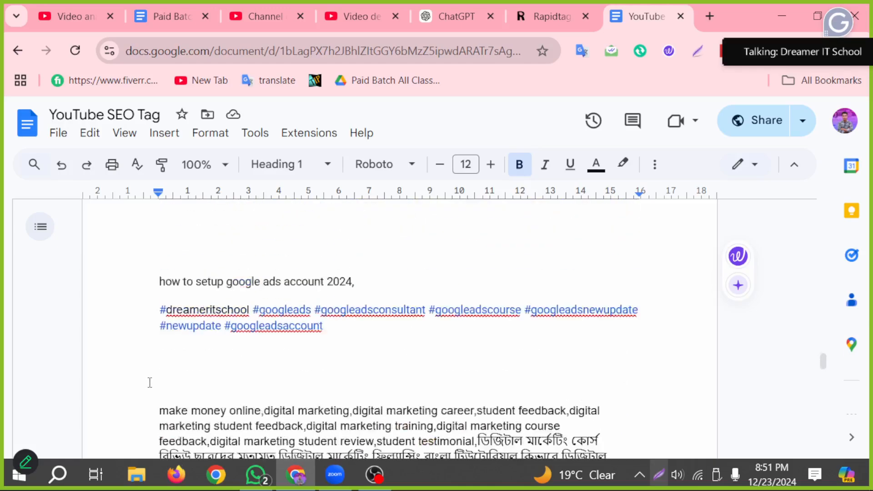
scroll(203, 395, down, 2)
scroll(227, 385, down, 10)
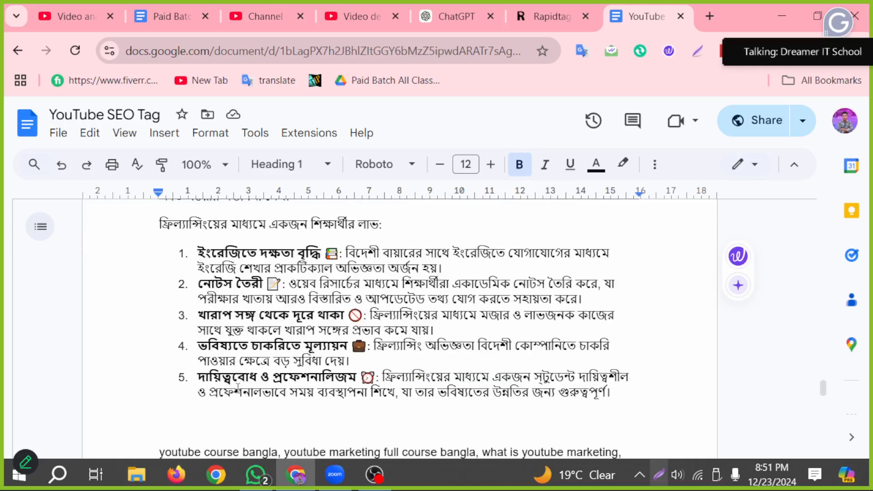
scroll(219, 393, up, 5)
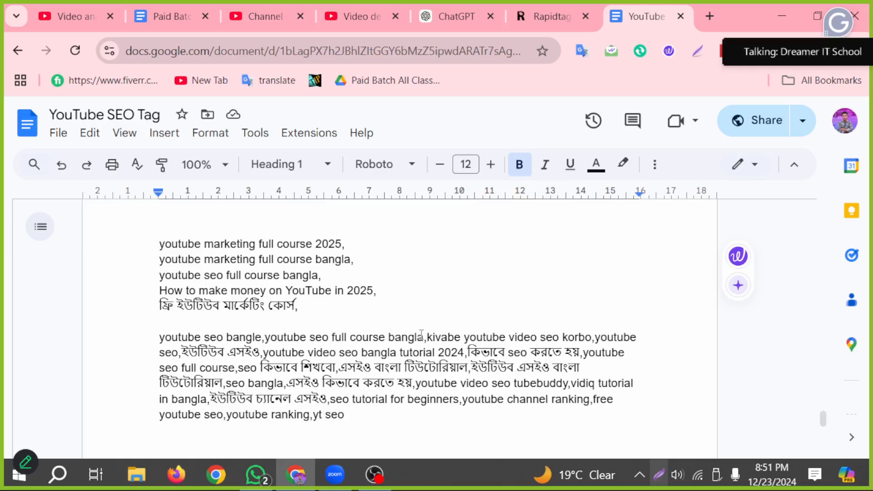
drag(426, 337, 265, 339)
key(ctrl+c)
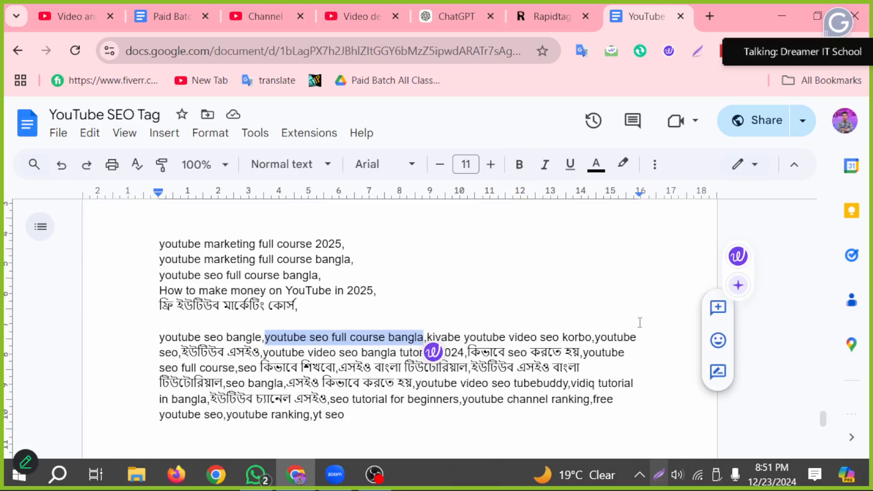
click(359, 16)
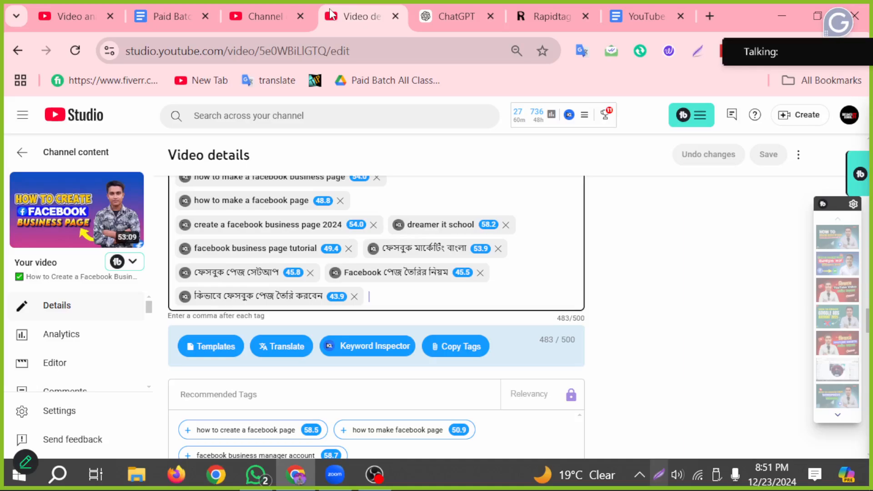
key(ctrl+v)
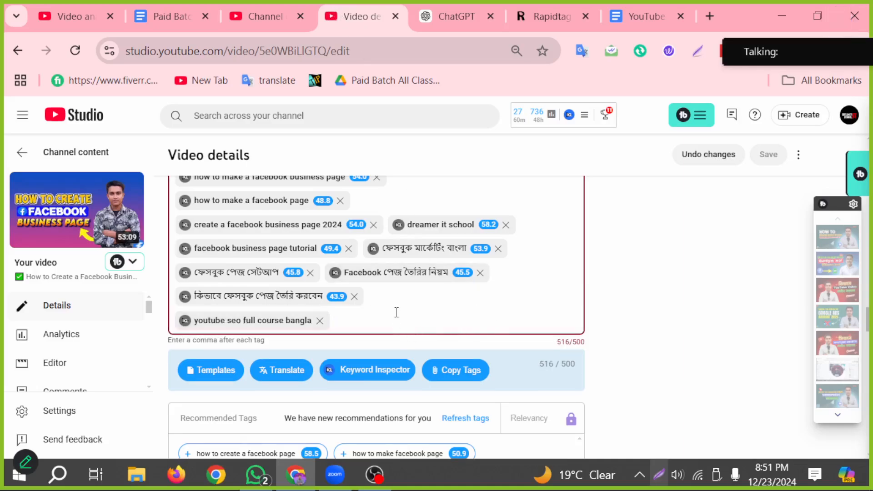
Remove the tag "create facebook business page" from the video and save the tag changes.
scroll(397, 312, up, 2)
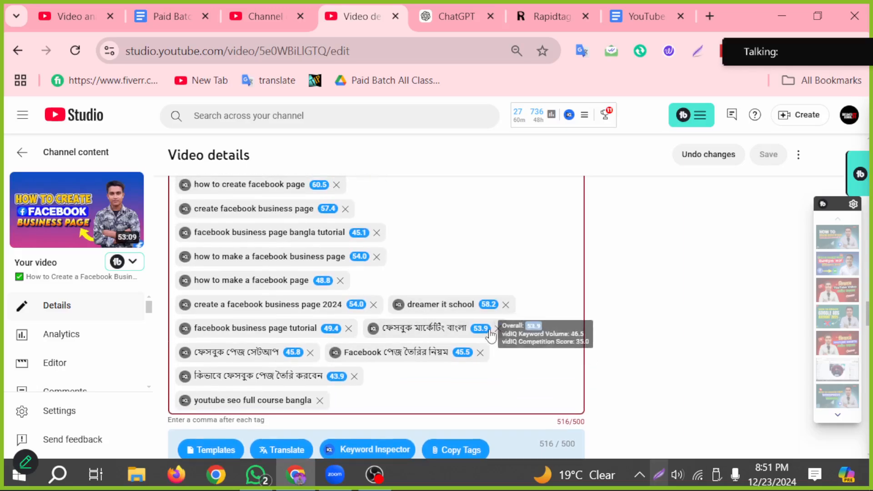
scroll(392, 314, up, 2)
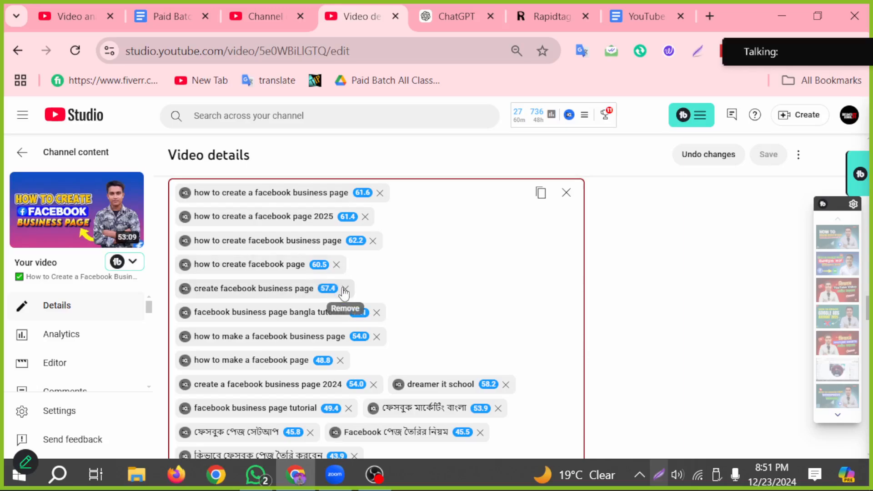
click(345, 288)
scroll(482, 303, down, 2)
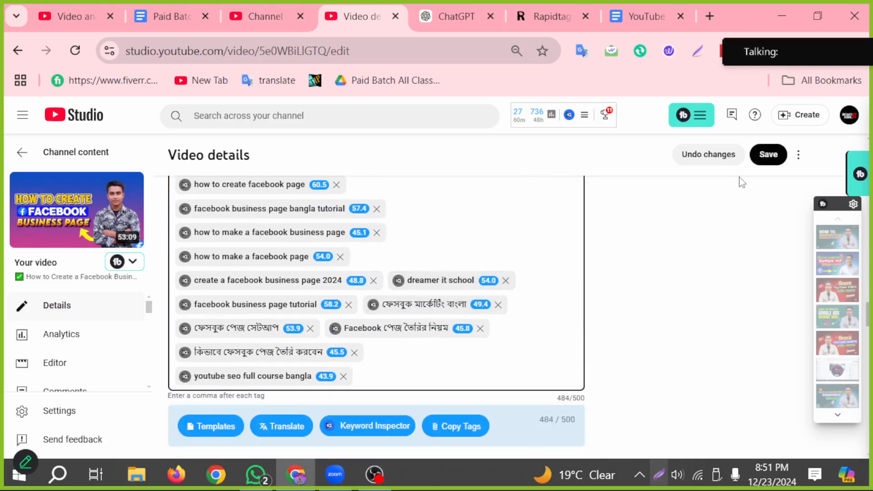
click(749, 159)
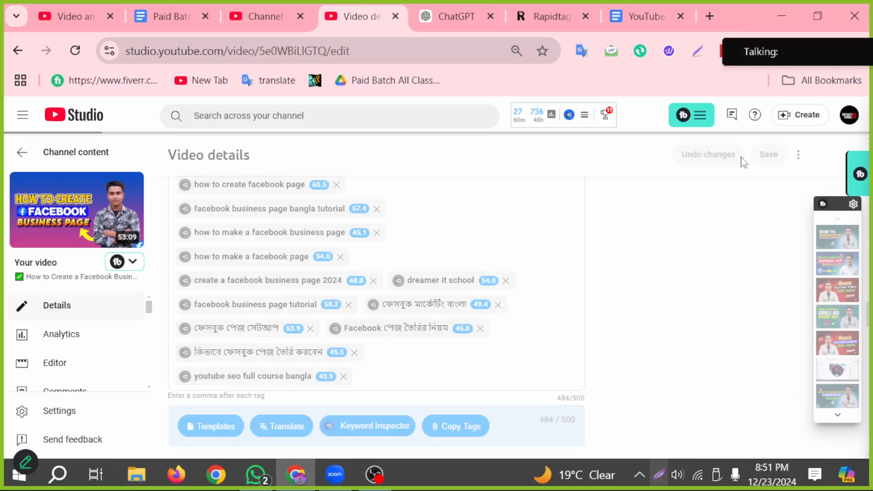
Try to add the tag "ফ্রি ইউটিউব কোর্স" after the last tag of the video.
scroll(427, 315, down, 1)
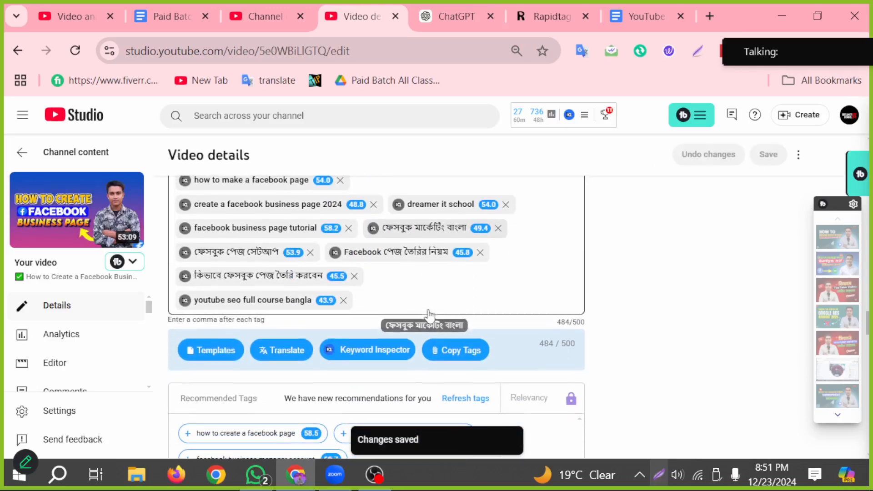
click(404, 298)
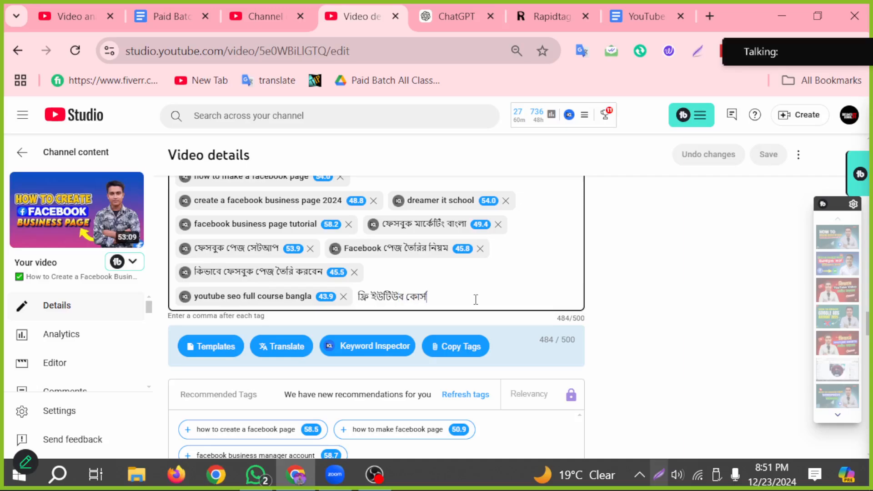
key(Return)
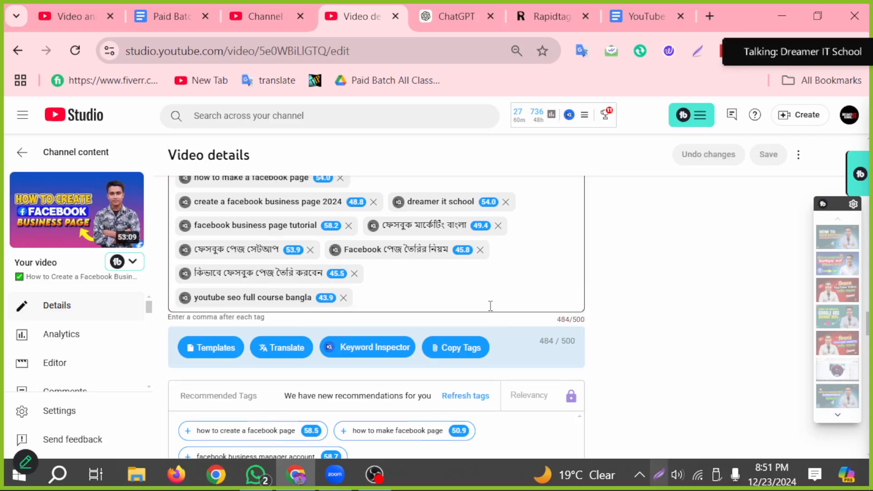
Copy all of the video's tags and paste them into a new message in the ChatGPT conversation.
scroll(496, 302, up, 5)
click(542, 273)
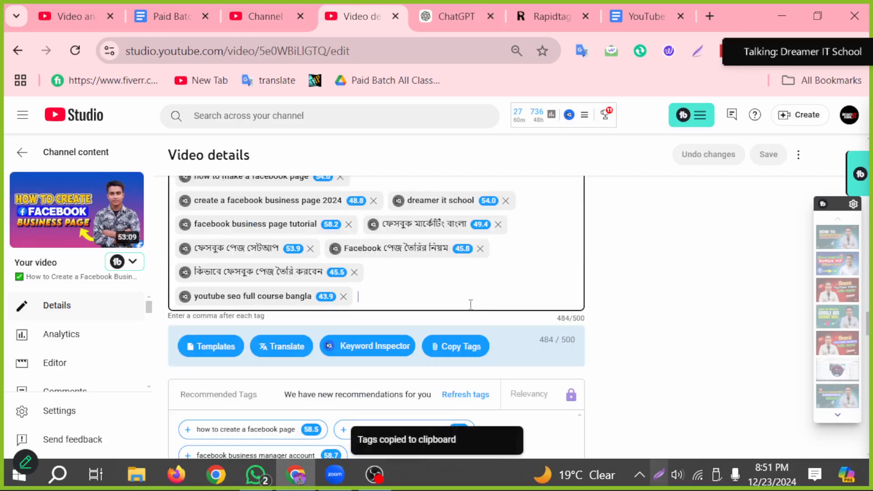
click(457, 18)
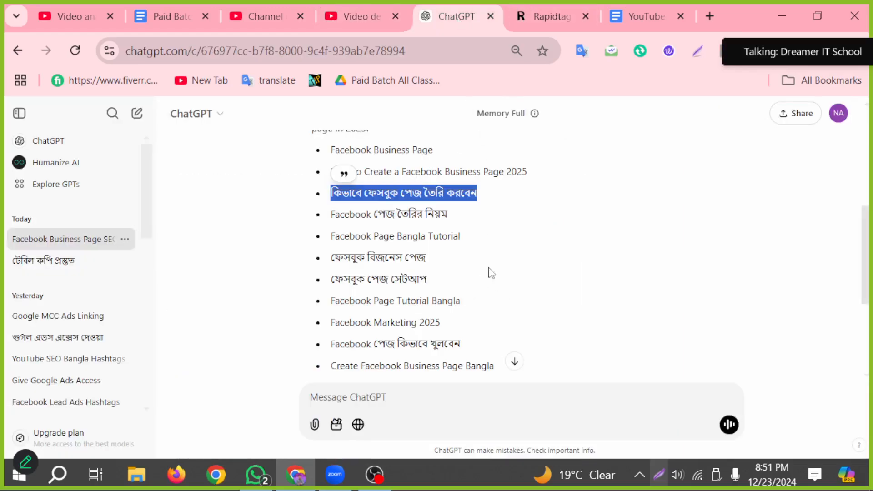
click(379, 397)
key(ctrl+v)
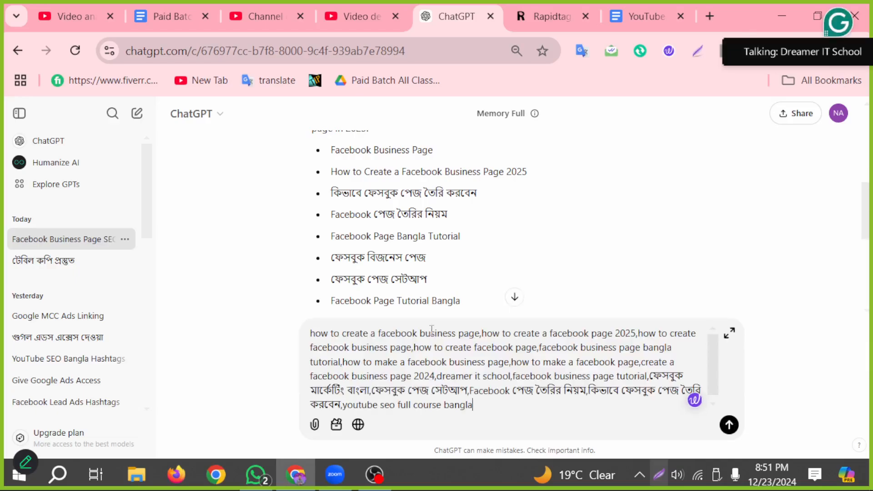
Add an instruction below the pasted tags asking ChatGPT to turn them into hashtags, and send the message.
key(shift+Return)
key(shift+Return)
text(ু কি)
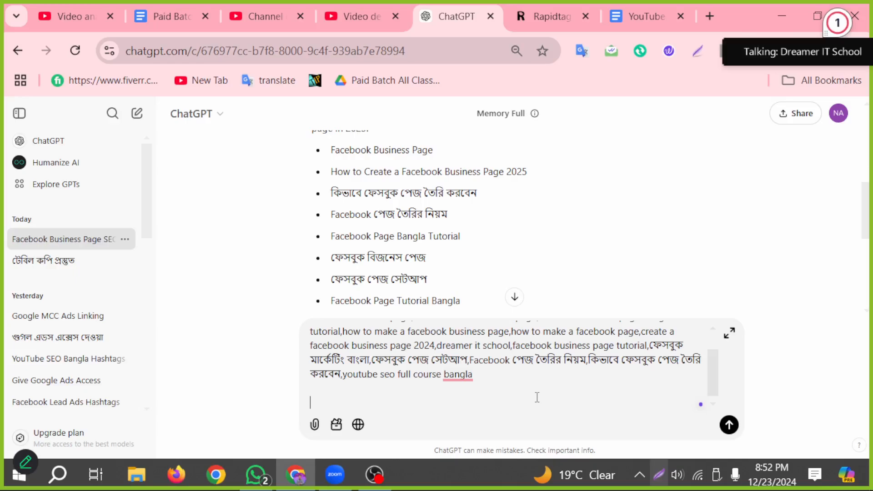
text(add )
text(কর)
key(Return)
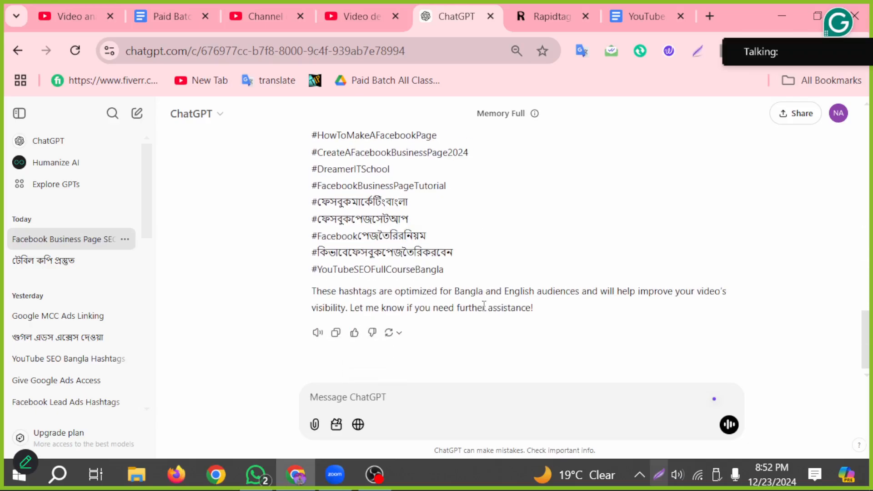
Ask ChatGPT to rewrite the generated hashtags with the message "lowercse".
text(I)
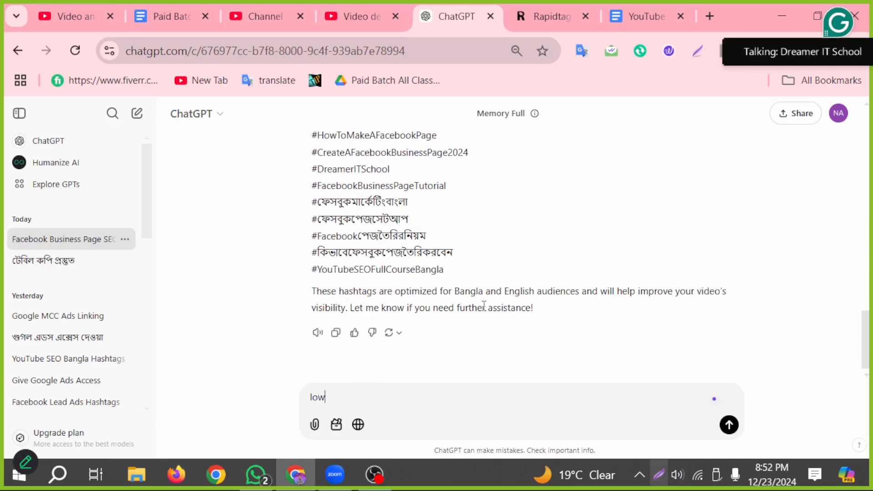
text(owercse)
key(Return)
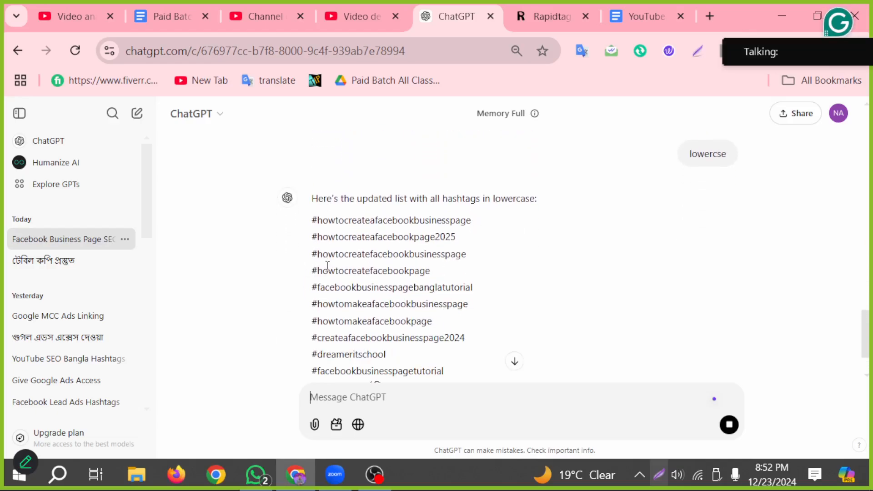
Copy the full lowercase hashtag list from ChatGPT and paste it under the RELATED KEYWORDS heading in the video's description.
scroll(305, 270, up, 2)
drag(304, 302, 499, 286)
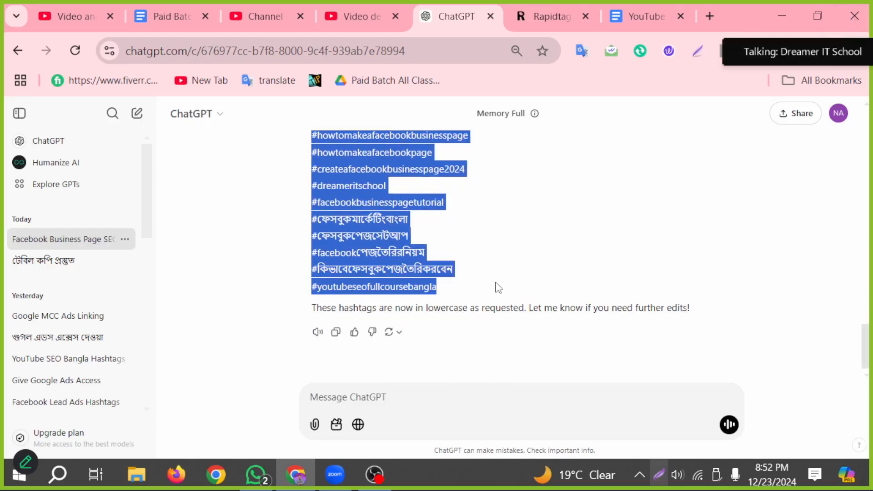
click(345, 18)
scroll(260, 343, up, 15)
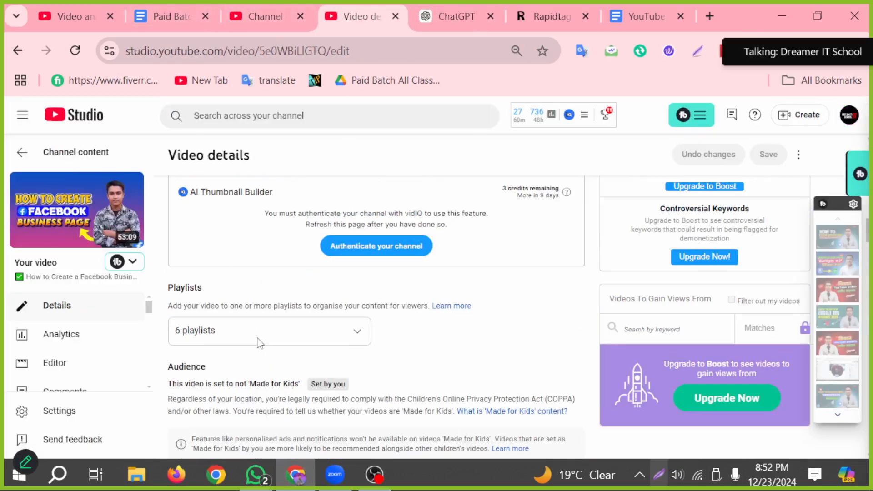
scroll(260, 344, up, 10)
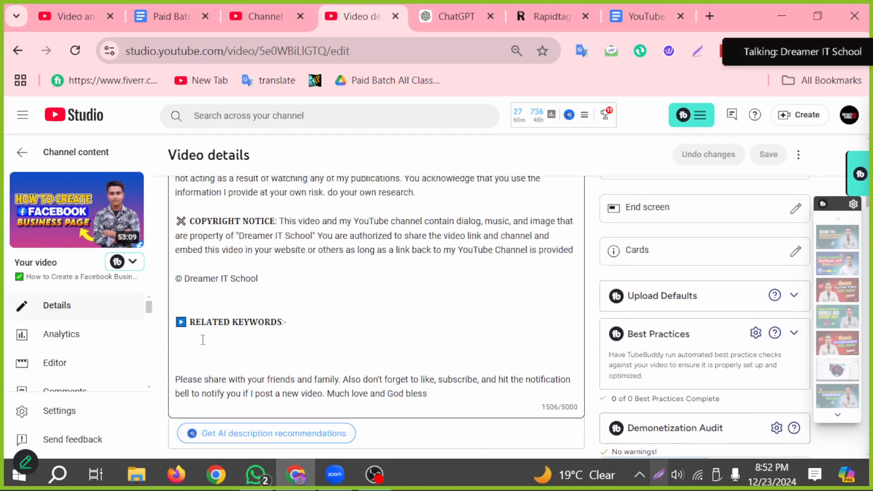
click(203, 340)
key(ctrl+v)
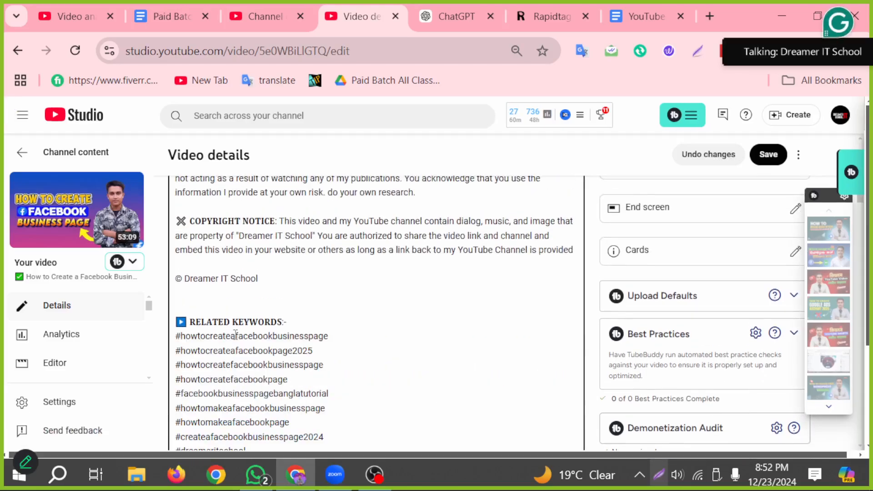
Move the hashtag #কিভাবেফেসবুকপেজতৈরিকরবেন to the top of the list, directly below the RELATED KEYWORDS heading.
scroll(322, 308, down, 4)
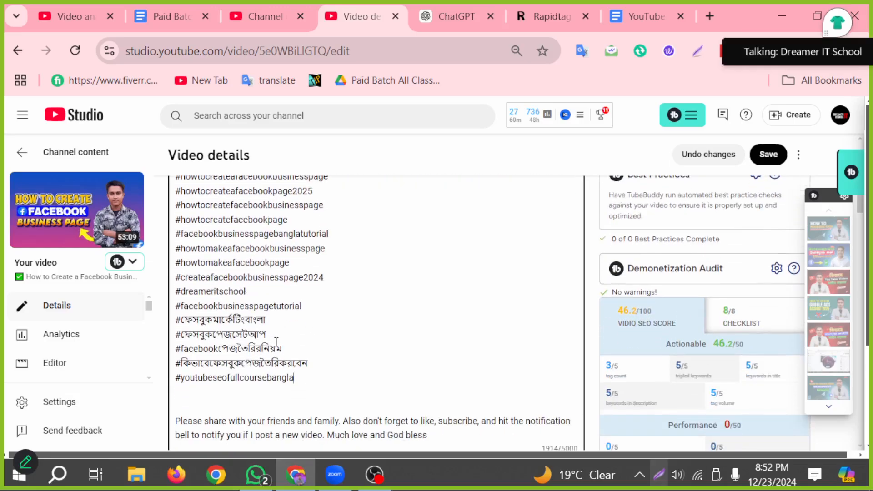
drag(314, 366, 176, 364)
key(ctrl+c)
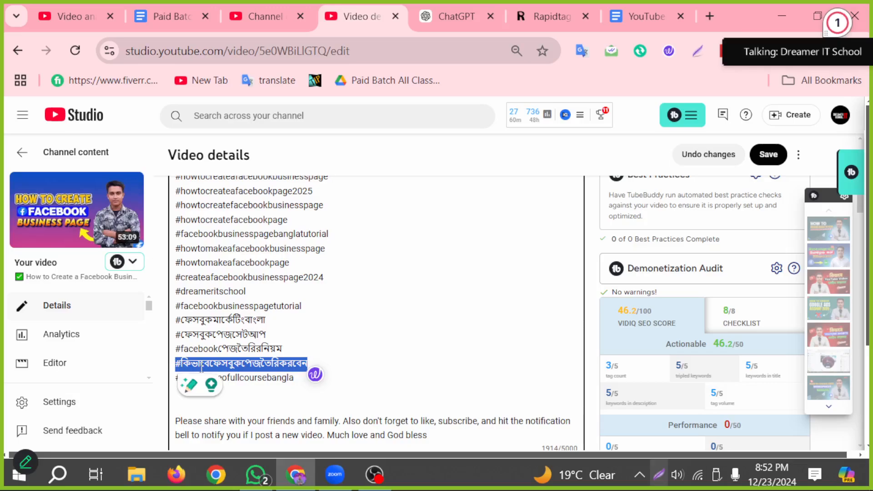
key(BackSpace)
key(BackSpace)
scroll(308, 238, up, 2)
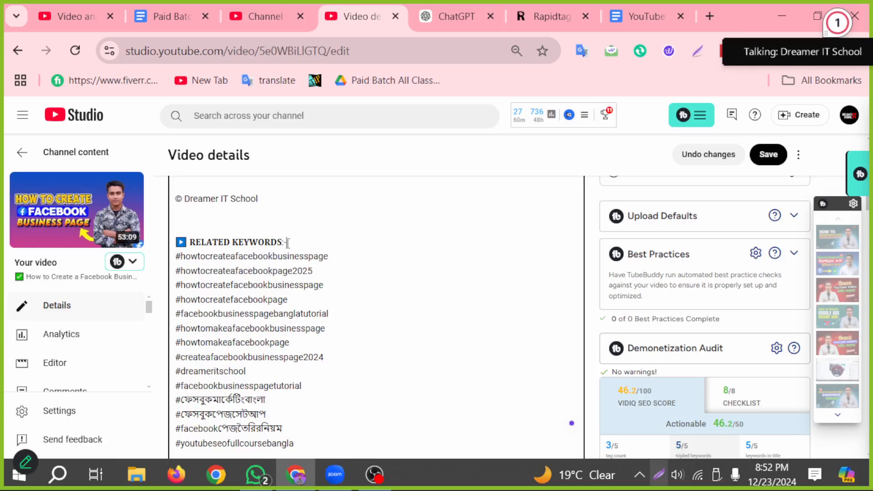
click(287, 243)
key(Return)
key(ctrl+v)
Move the hashtag #youtubeseofullcoursebangla to the first line below the RELATED KEYWORDS heading and save the video changes.
scroll(297, 273, down, 4)
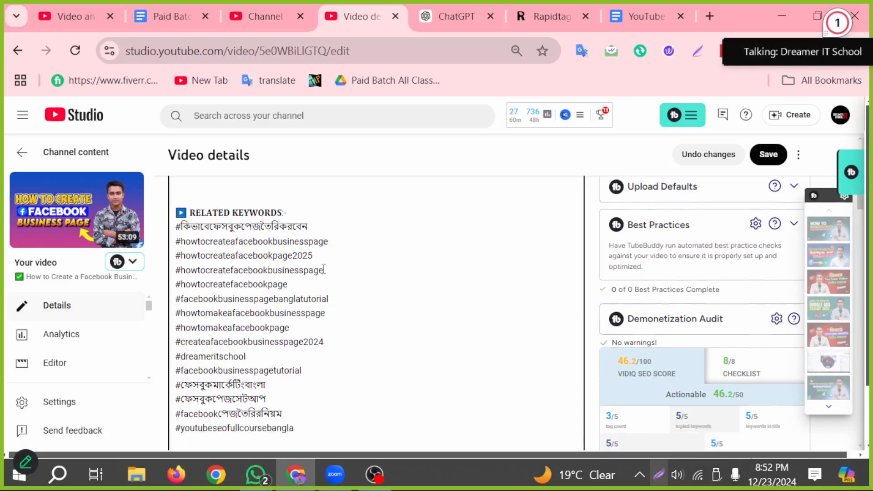
drag(300, 299, 173, 304)
click(224, 309)
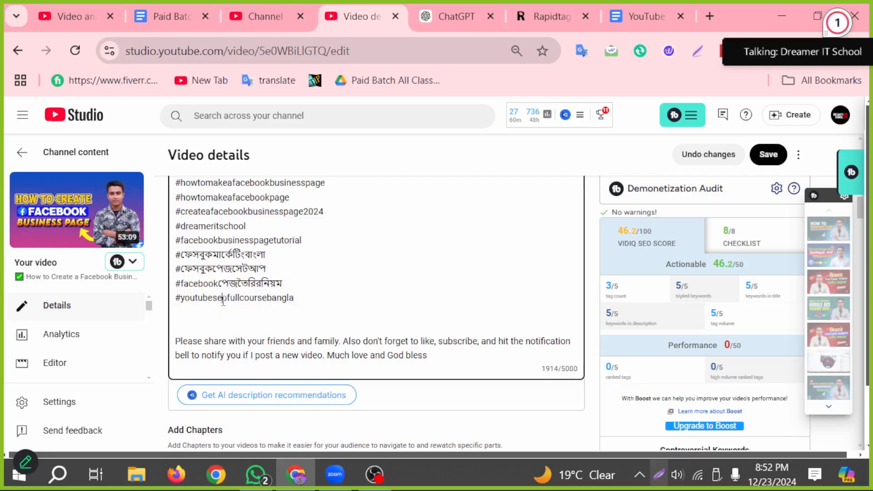
drag(302, 298, 176, 299)
key(ctrl+c)
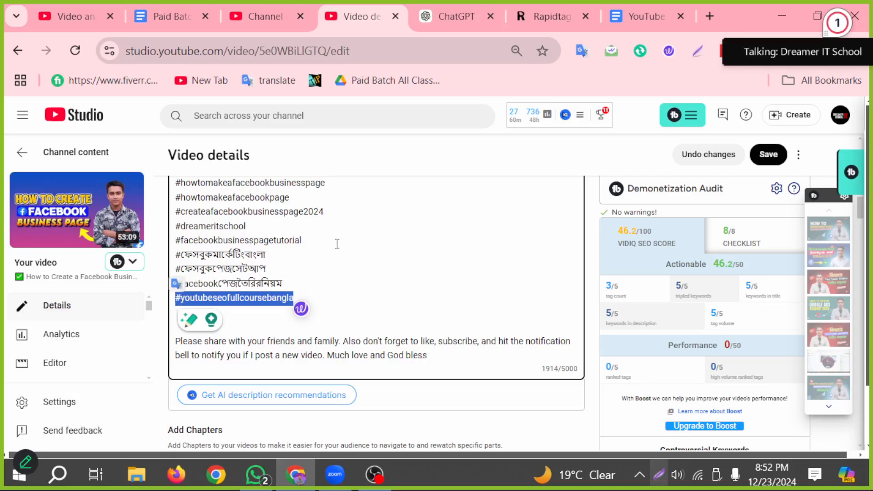
key(BackSpace)
scroll(293, 251, up, 5)
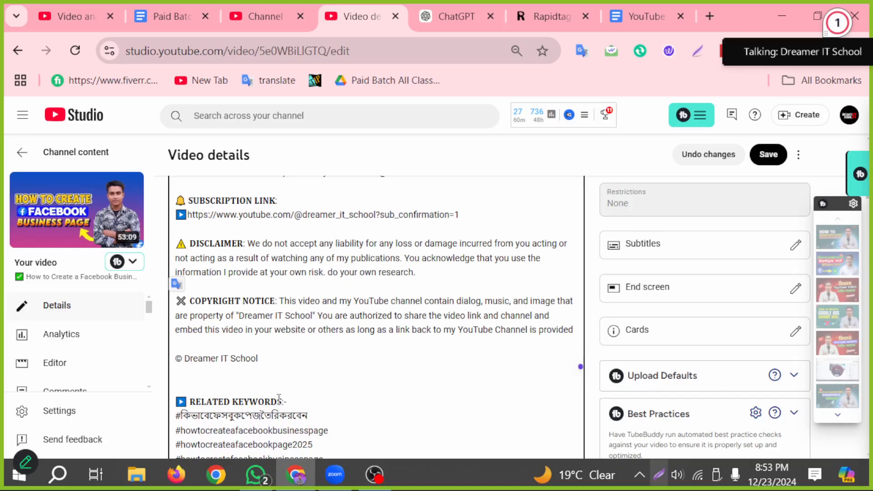
click(289, 405)
key(Return)
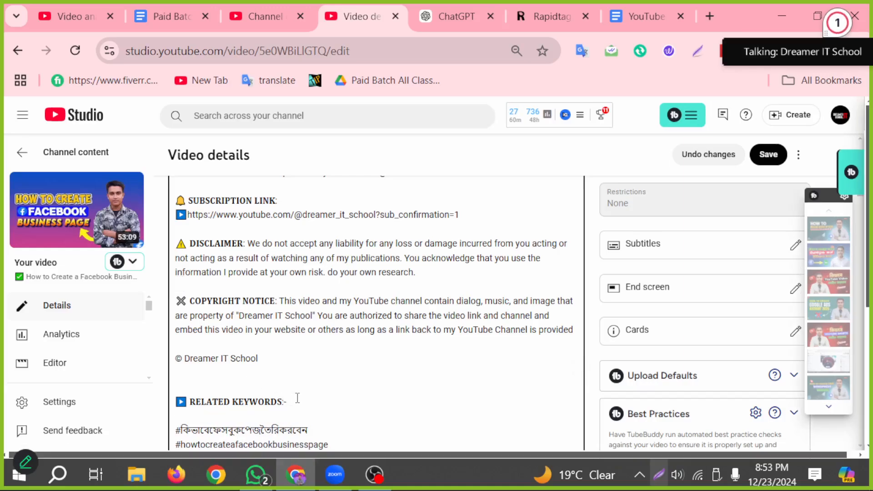
key(ctrl+v)
scroll(231, 412, down, 5)
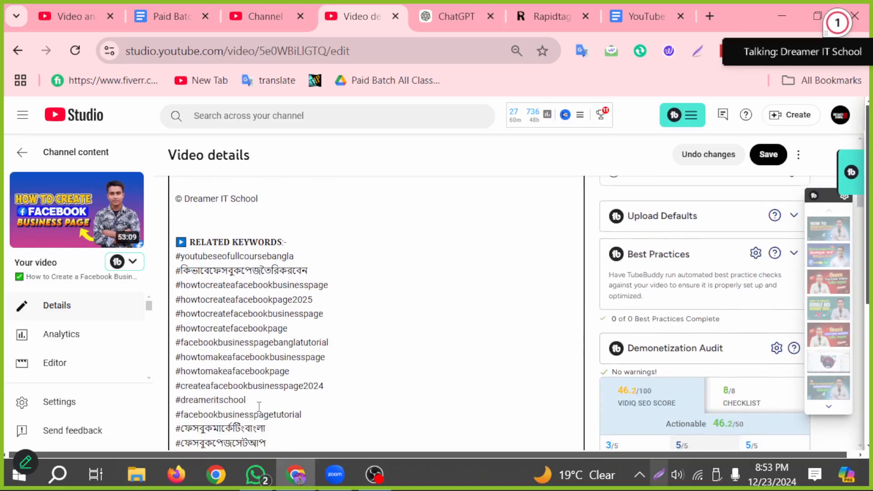
scroll(660, 270, down, 2)
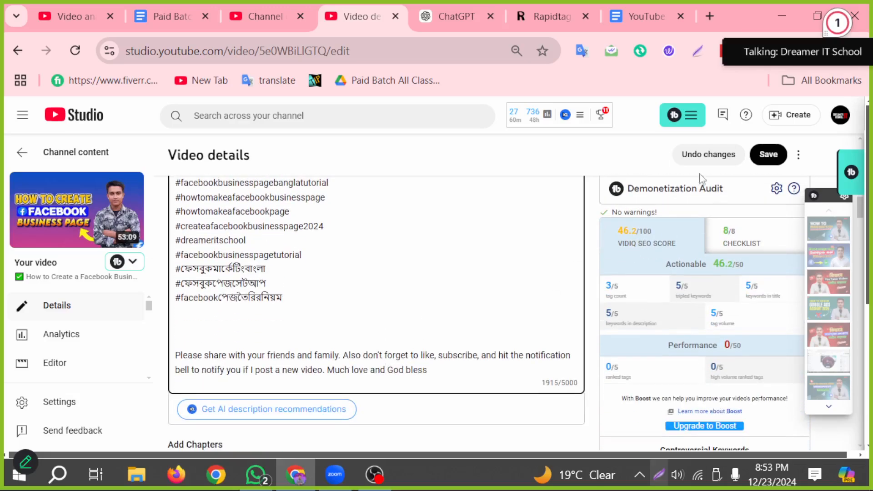
click(775, 159)
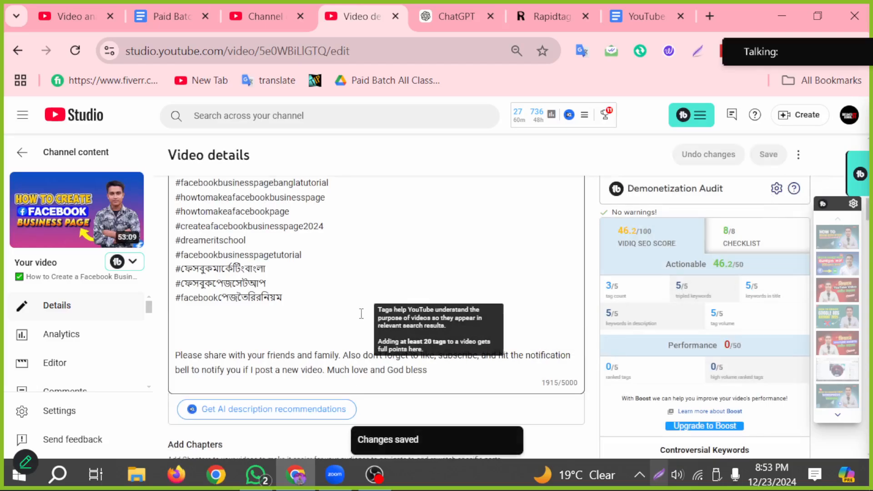
Review the saved title and description, open the video's public watch page and pause playback.
scroll(342, 311, up, 5)
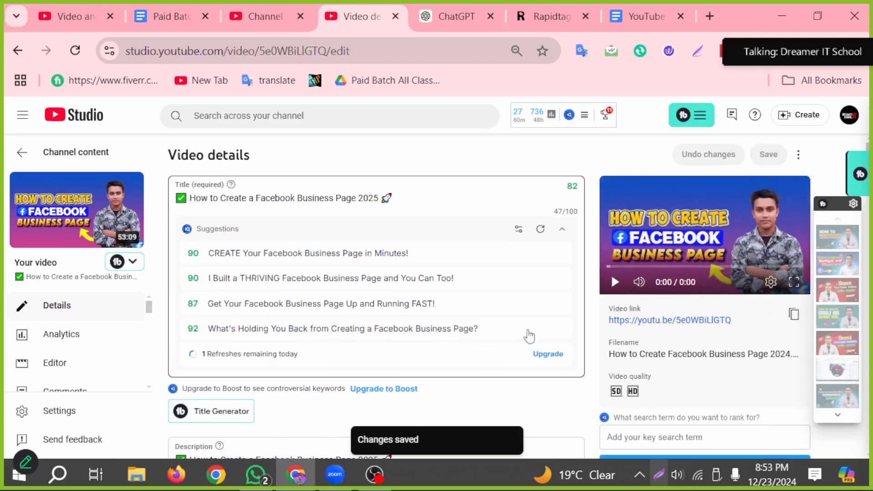
scroll(404, 325, down, 2)
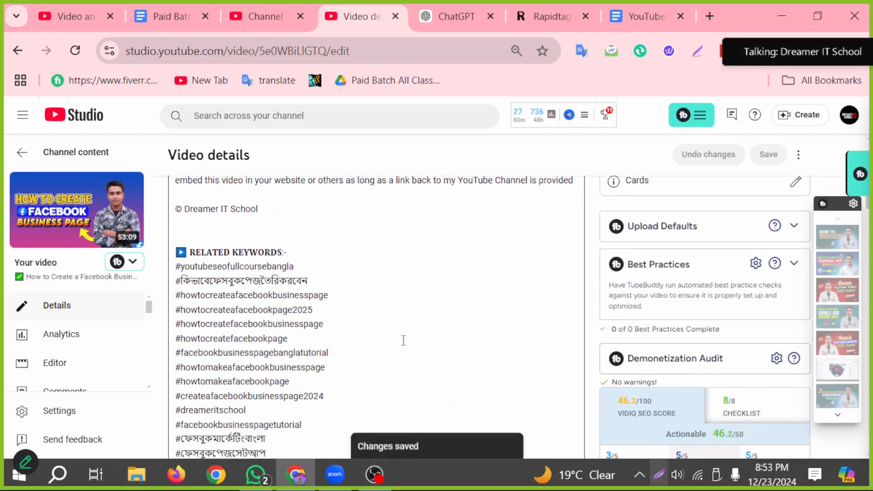
click(69, 218)
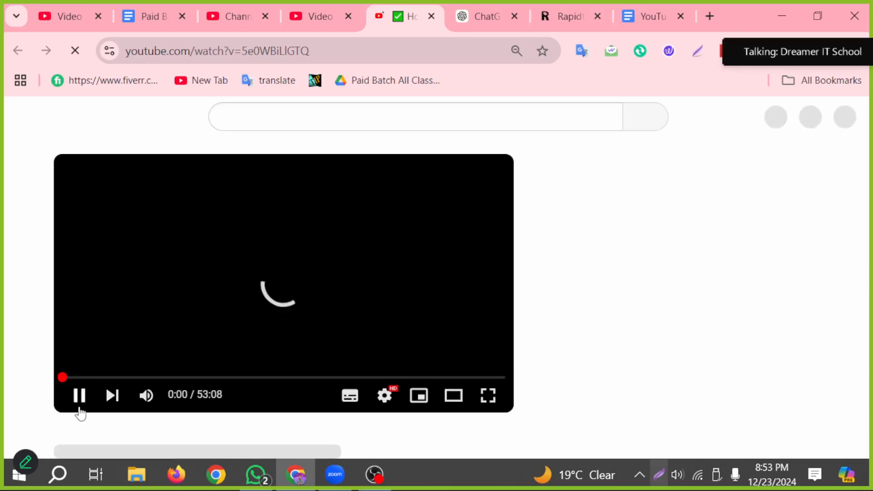
click(78, 397)
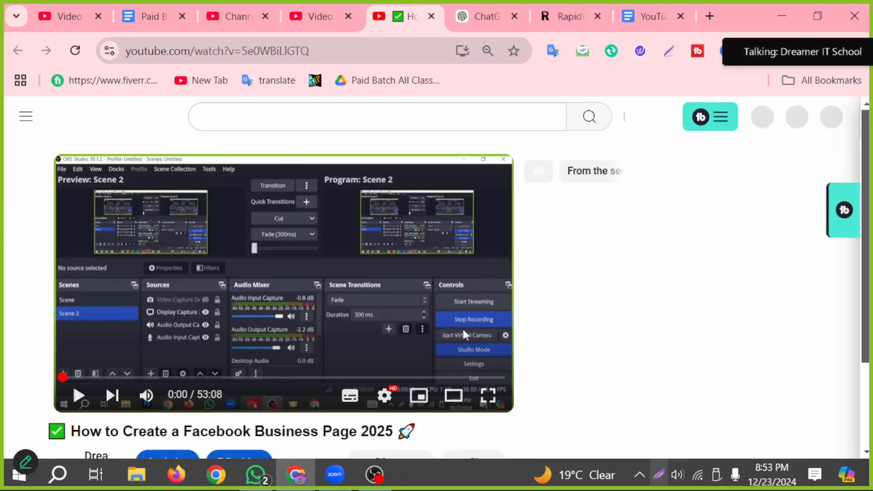
Load the ranked tags in the Videolytics data on the watch page and examine the video's SEO score, best practices and tags.
scroll(462, 355, down, 2)
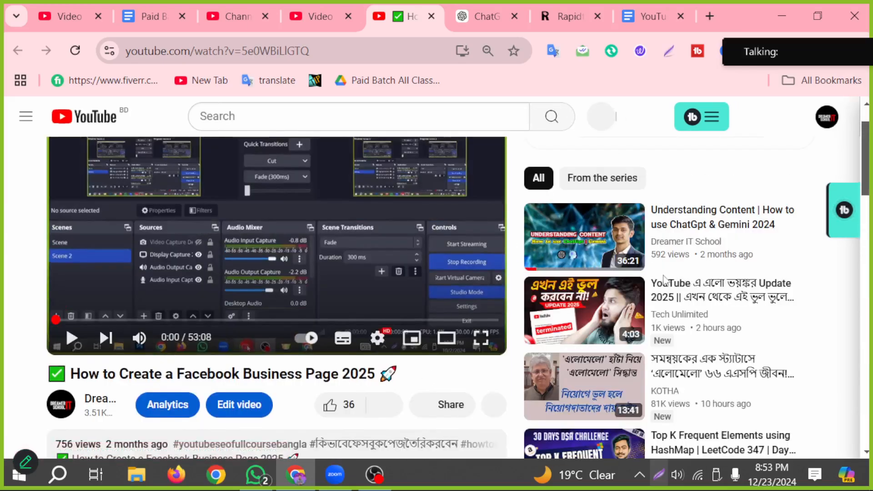
scroll(671, 288, up, 1)
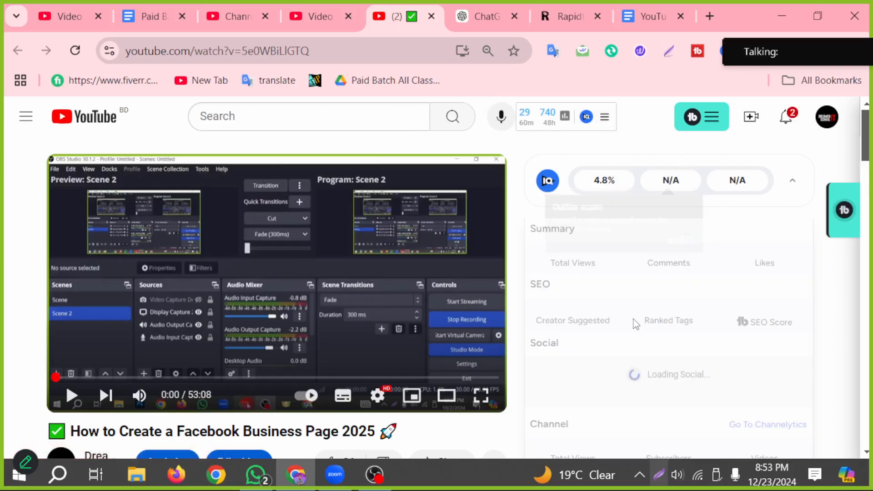
scroll(682, 279, down, 5)
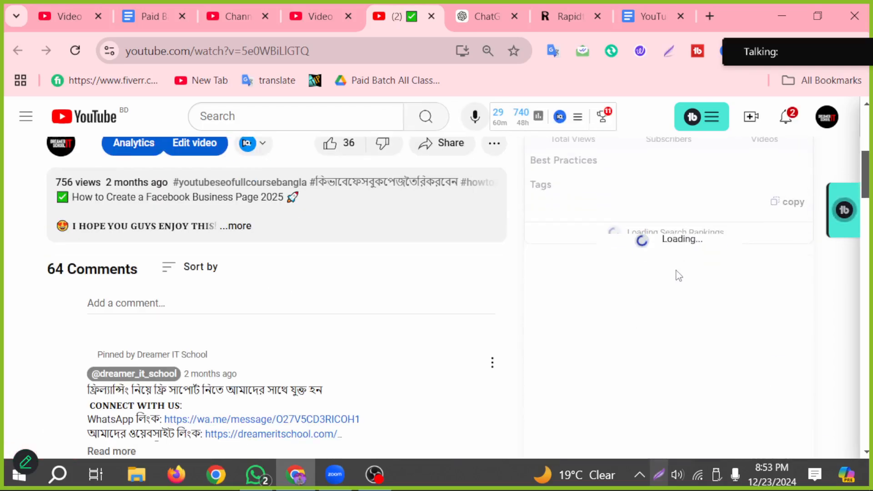
scroll(679, 276, up, 5)
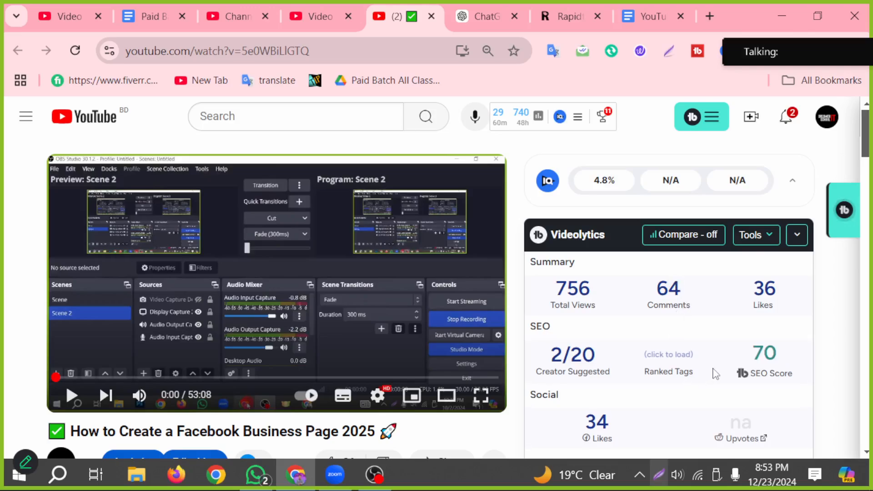
click(681, 364)
scroll(705, 364, down, 3)
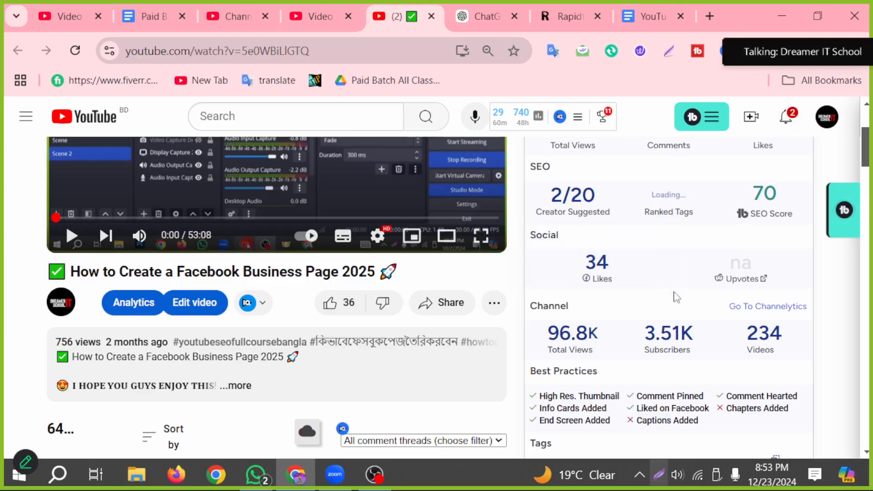
scroll(676, 298, down, 6)
scroll(676, 295, down, 2)
scroll(676, 294, up, 11)
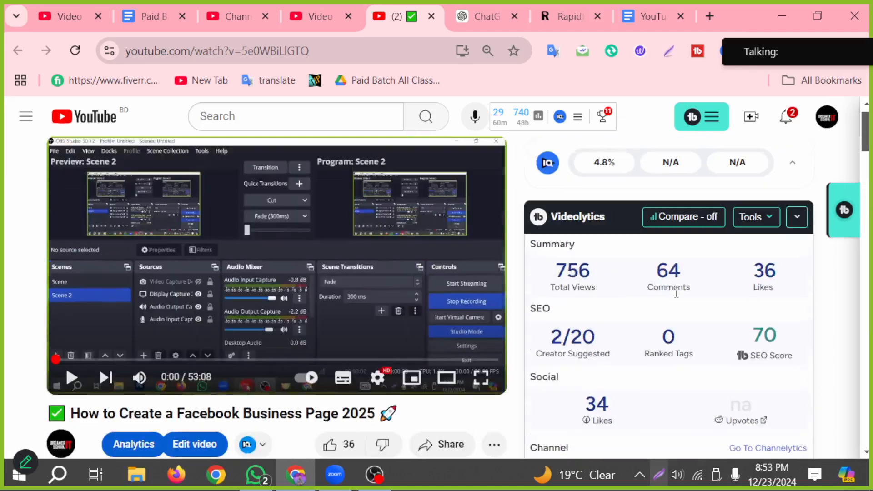
scroll(682, 296, down, 3)
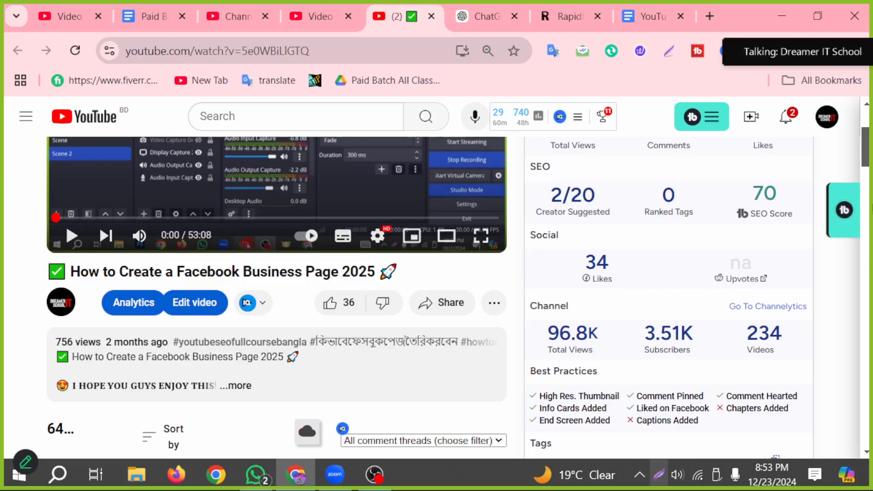
Reload the watch page, pause the video, and recheck the ranked tags, tag list and SEO score in Videolytics.
click(75, 50)
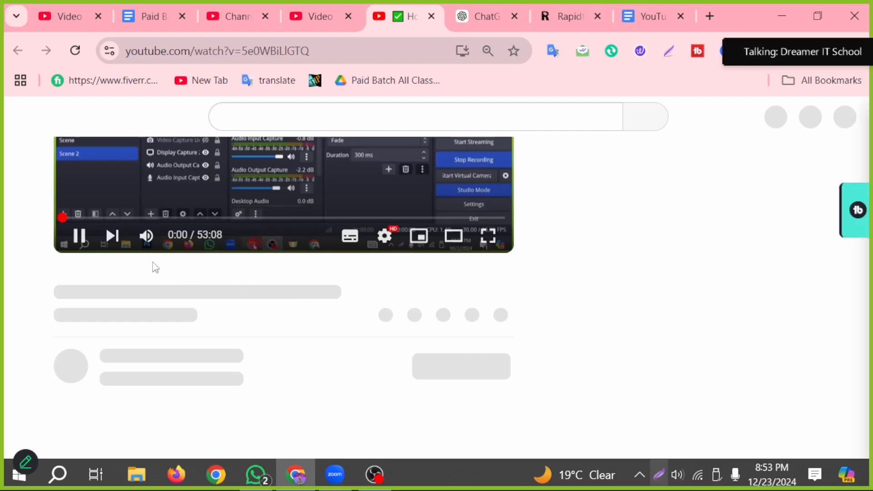
click(79, 235)
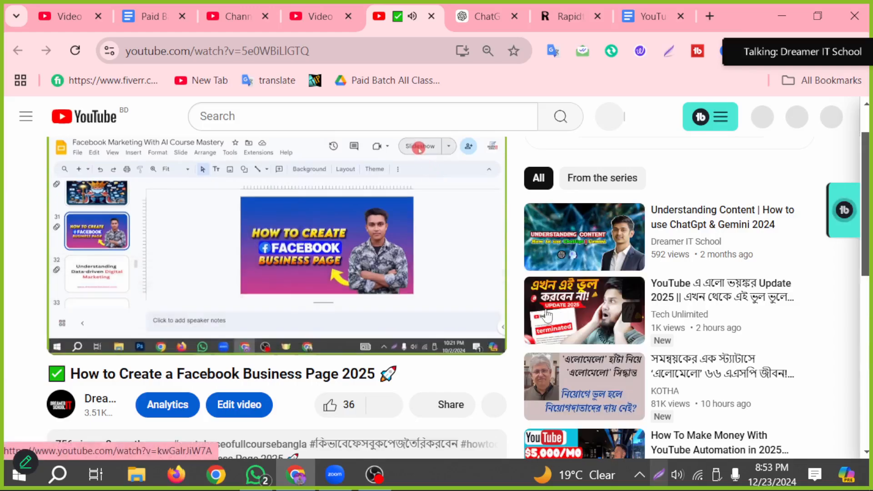
click(72, 338)
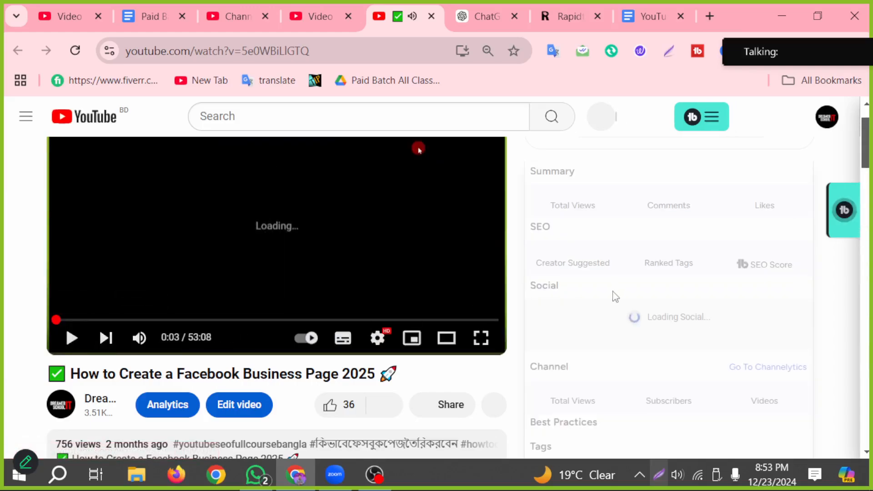
scroll(608, 310, down, 2)
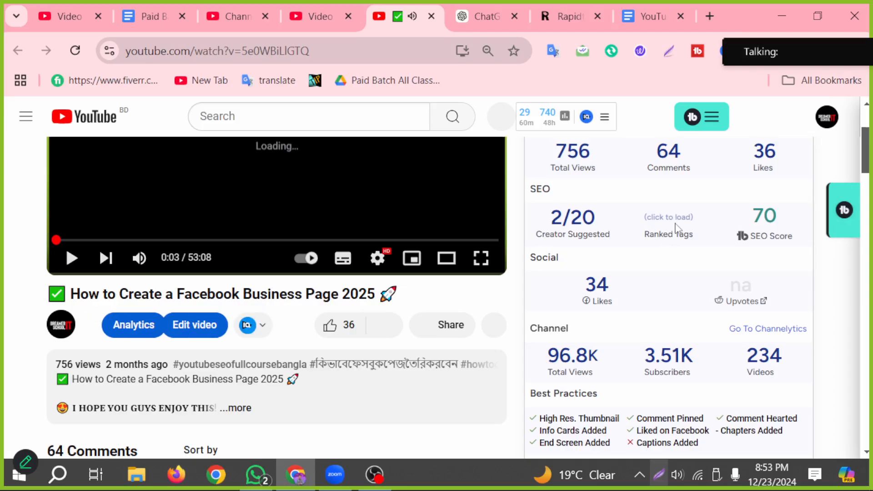
mouse_move(676, 226)
scroll(649, 298, down, 10)
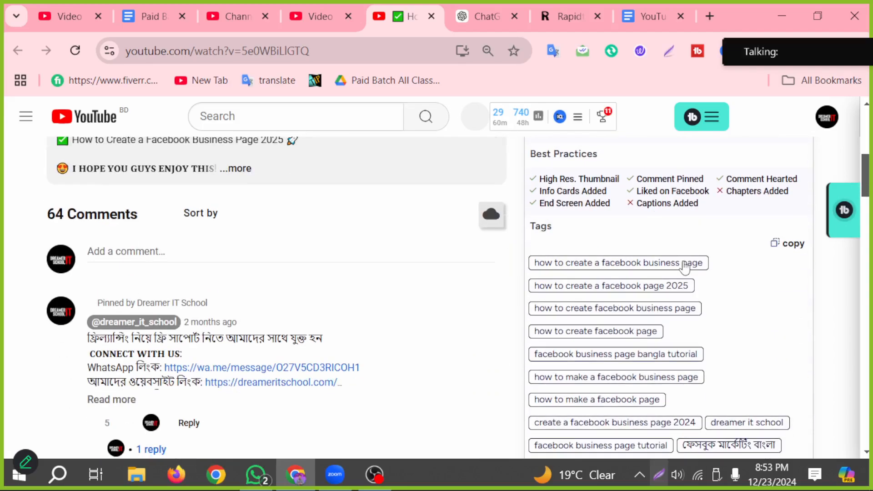
scroll(693, 268, up, 10)
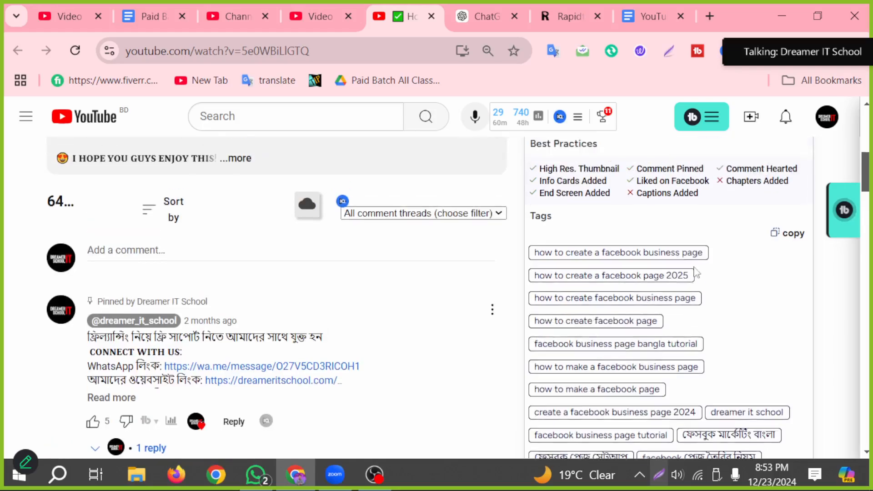
scroll(698, 276, up, 2)
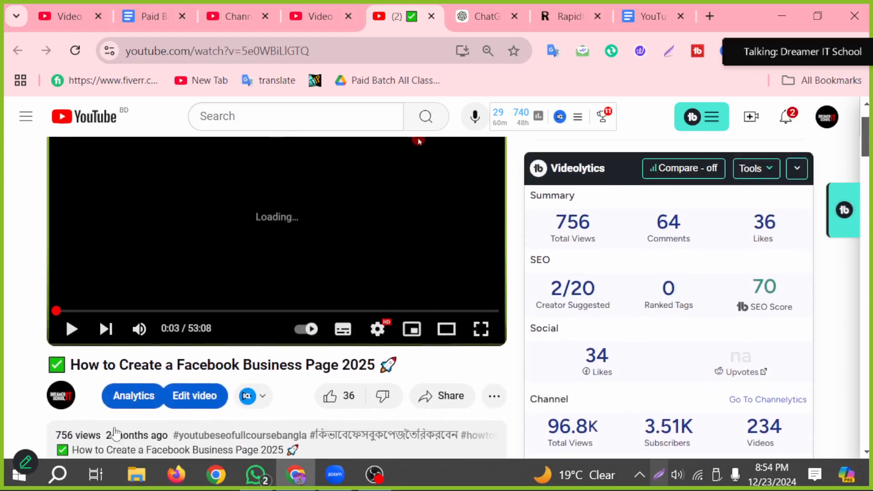
Check the video's analytics overview, and review the description, thumbnail and playlist settings in its details.
click(131, 398)
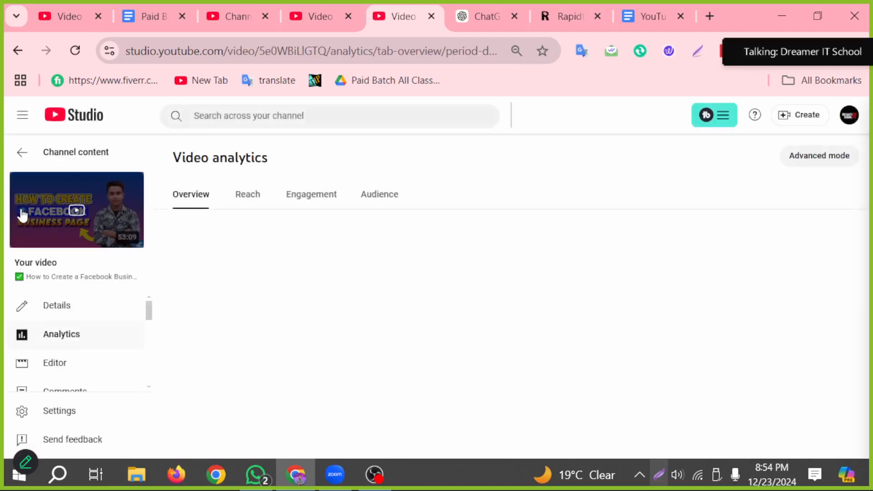
scroll(220, 357, down, 5)
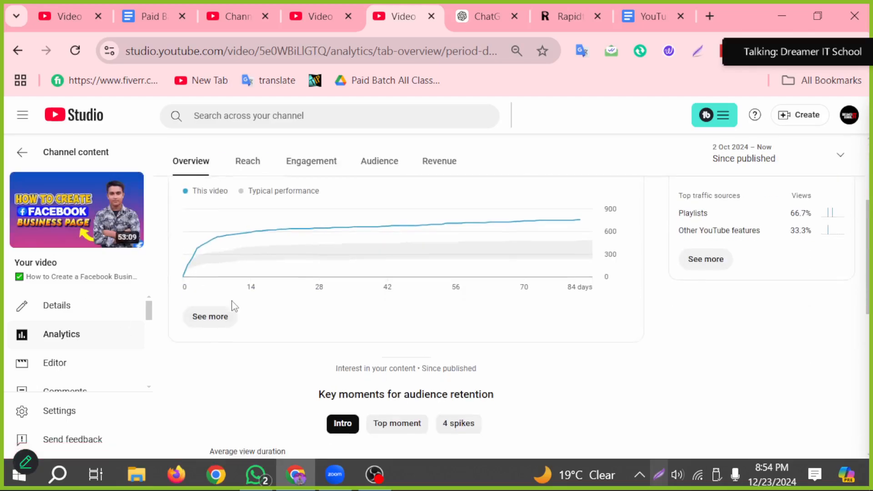
click(68, 313)
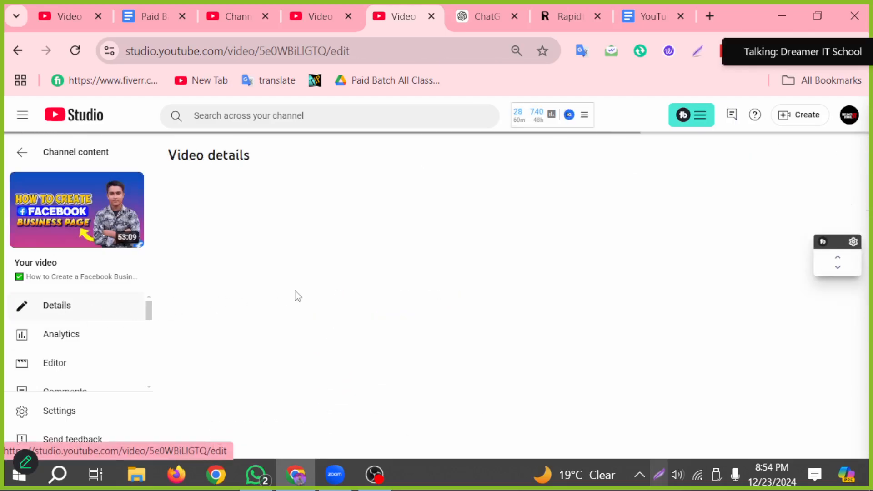
scroll(227, 260, down, 6)
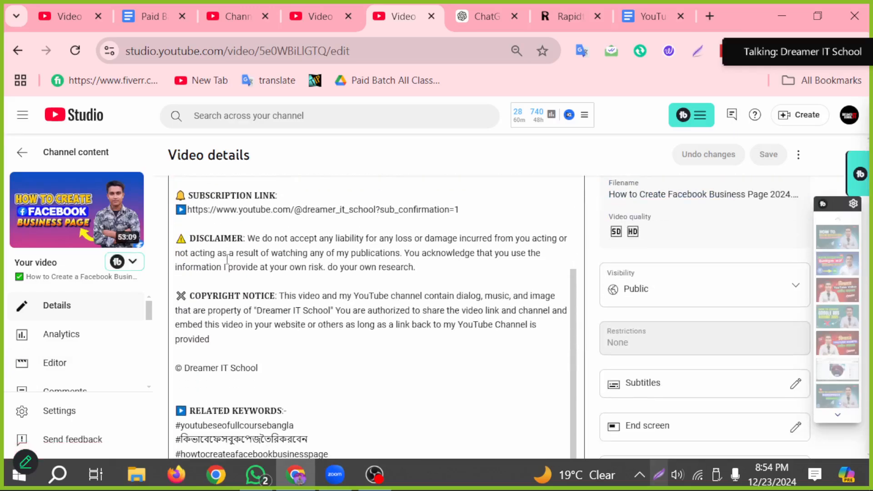
scroll(227, 259, down, 10)
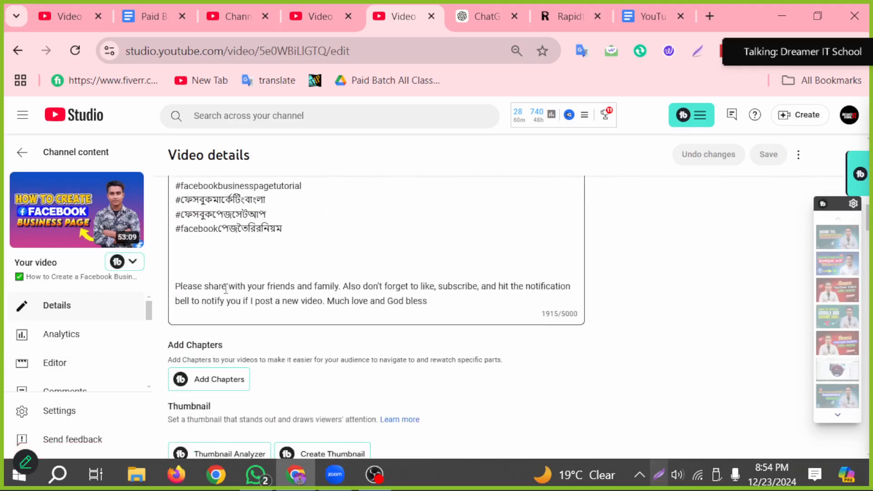
scroll(226, 289, down, 2)
scroll(223, 318, down, 2)
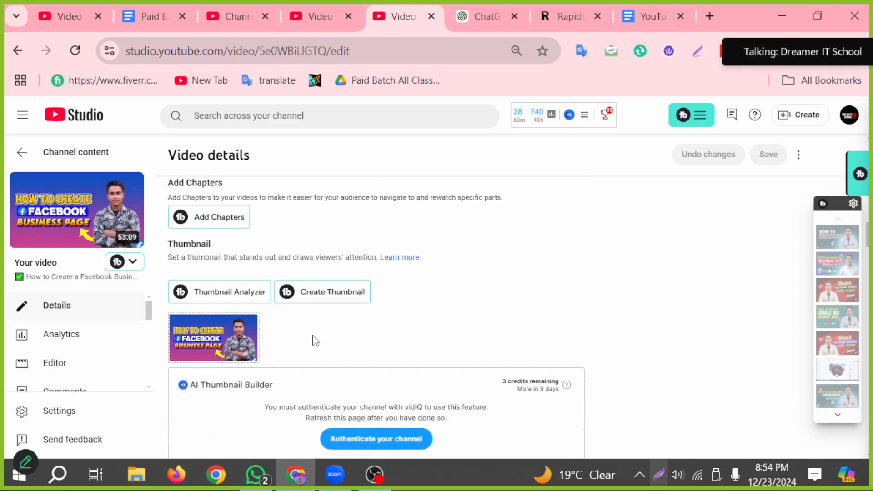
scroll(315, 340, down, 3)
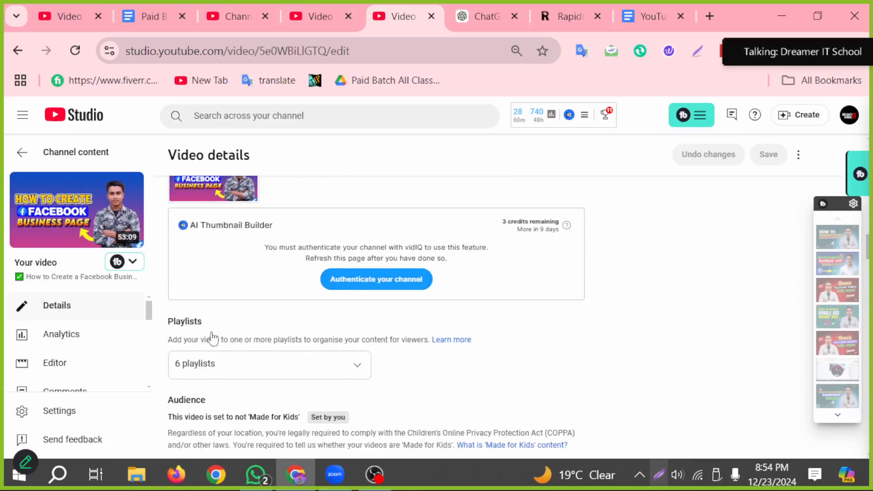
scroll(227, 231, up, 2)
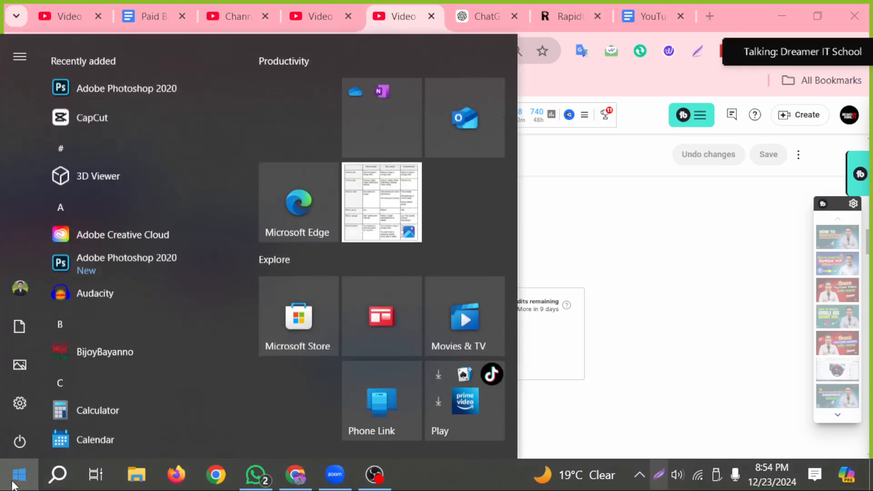
Launch Adobe Photoshop 2020 for working on the video's thumbnail.
click(10, 486)
click(186, 79)
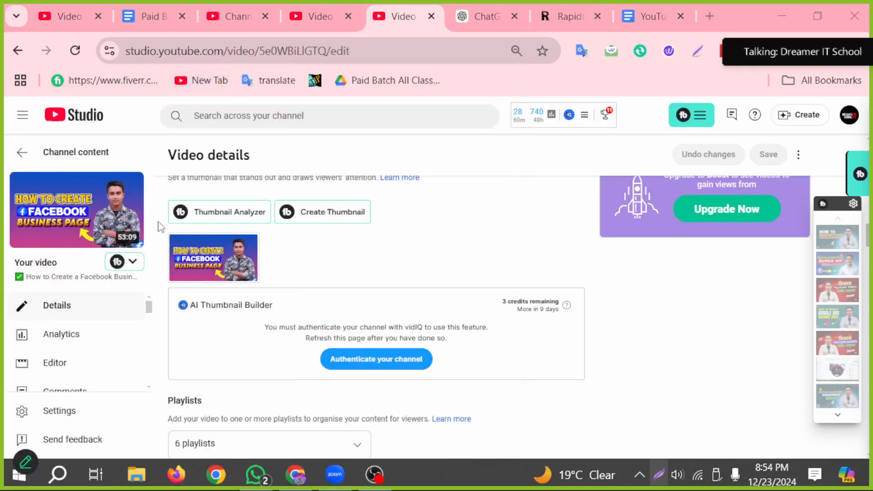
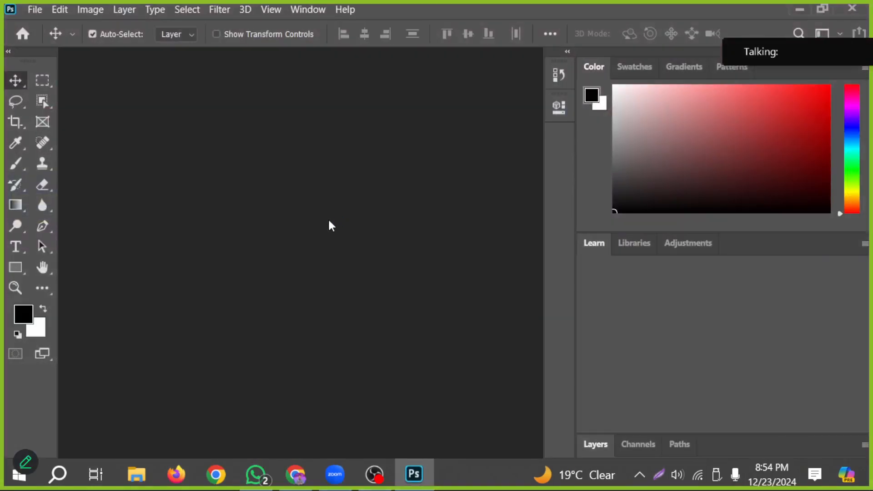
click(35, 10)
click(84, 24)
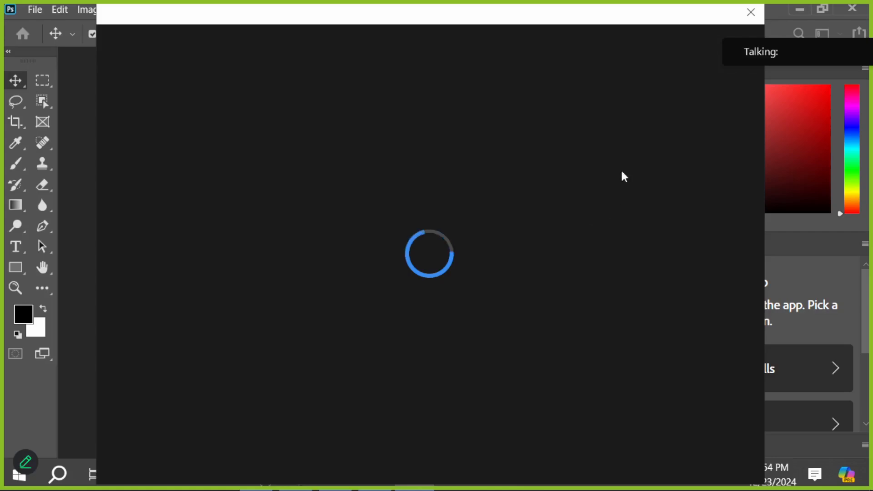
drag(598, 20, 476, 81)
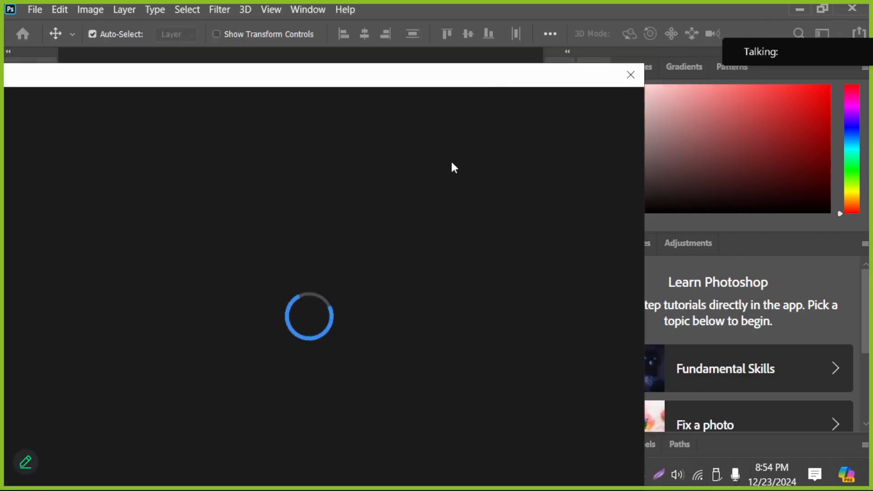
drag(366, 80, 483, 21)
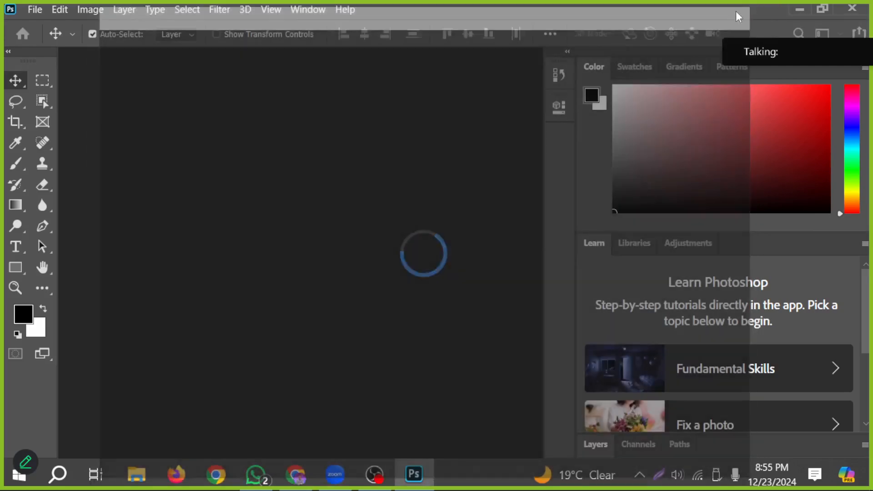
click(745, 12)
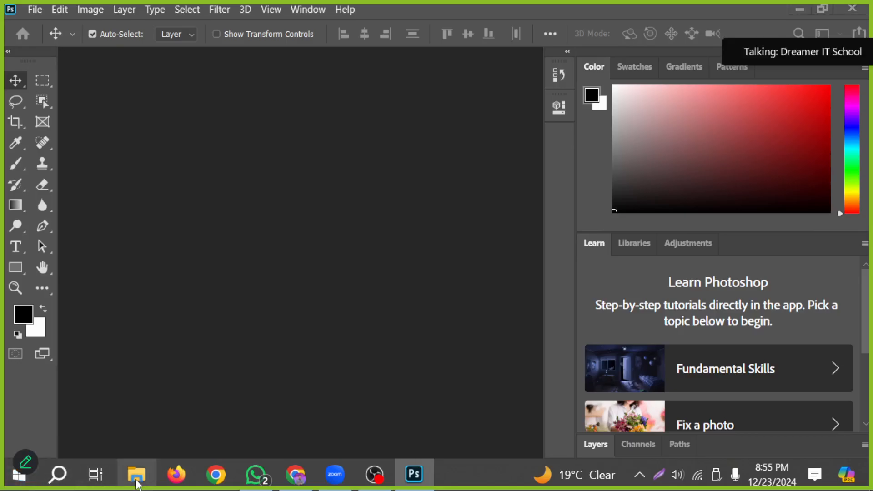
Switch to File Explorer and open the Thumbnails Template folder inside A YT Thumbnails All on Local Disk (D:).
click(136, 478)
scroll(104, 335, down, 3)
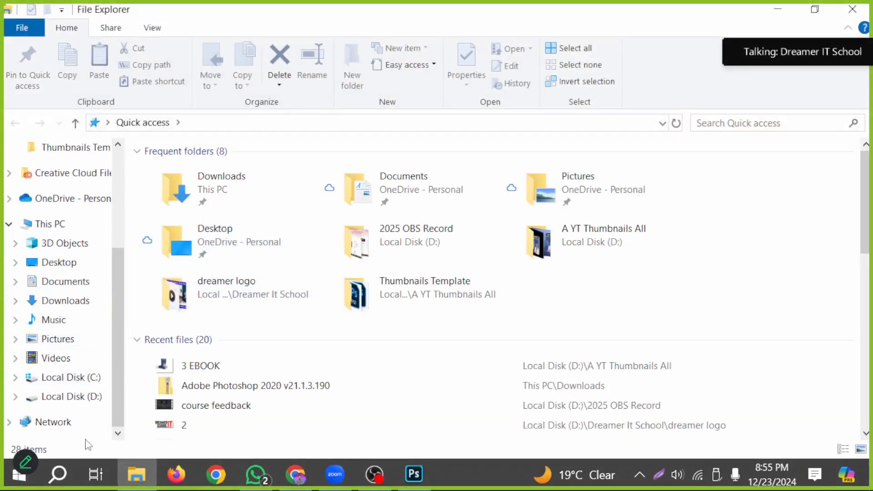
click(75, 396)
click(205, 196)
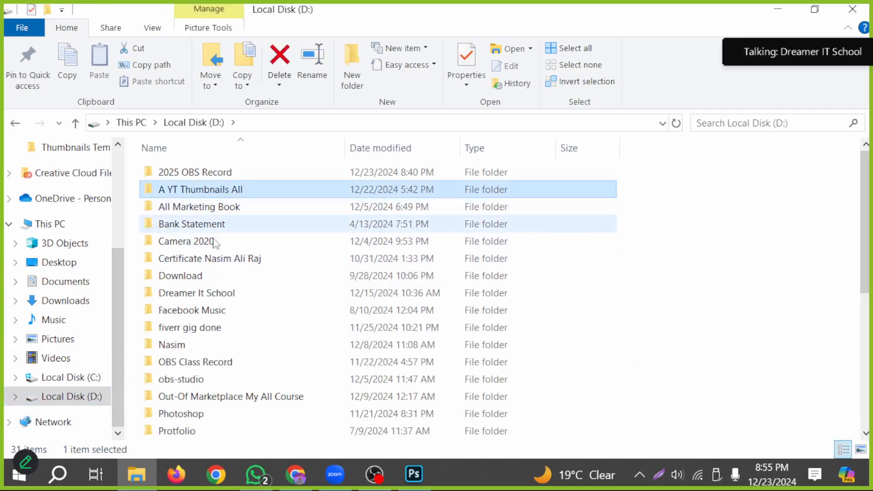
scroll(227, 255, down, 4)
scroll(227, 259, up, 4)
double_click(233, 196)
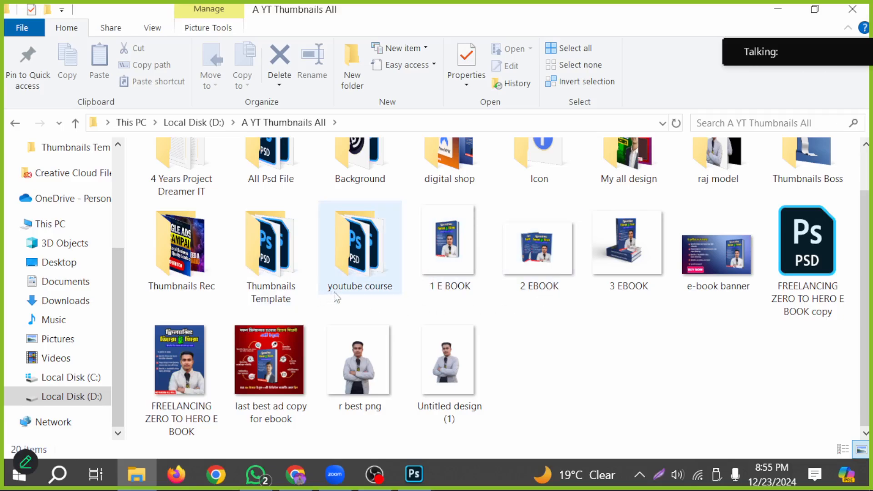
click(286, 273)
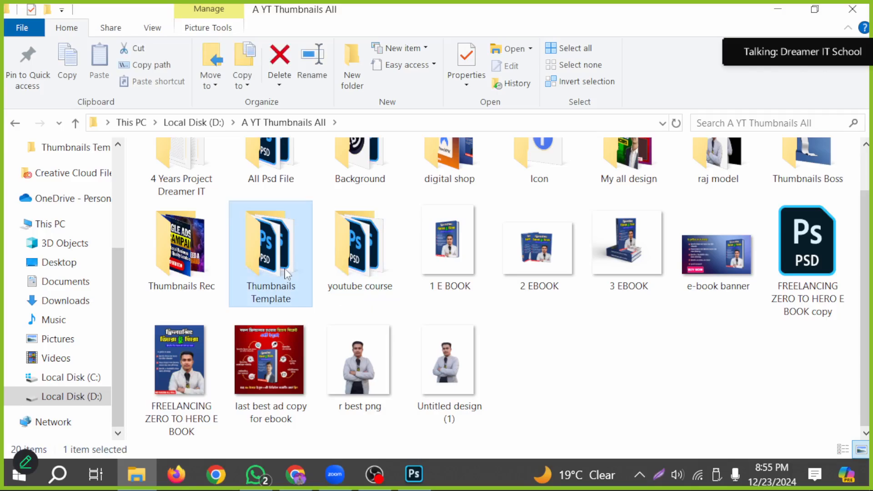
double_click(286, 273)
Open the template cb7652b7-d54e-4585-929f-1a1fc5ad2d43.psd in Photoshop and dismiss the missing fonts dialog.
scroll(287, 282, down, 5)
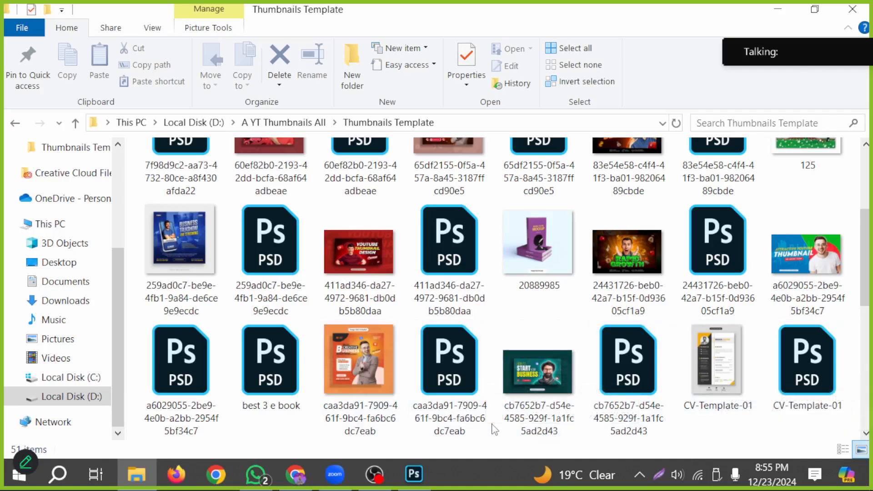
scroll(500, 425, down, 2)
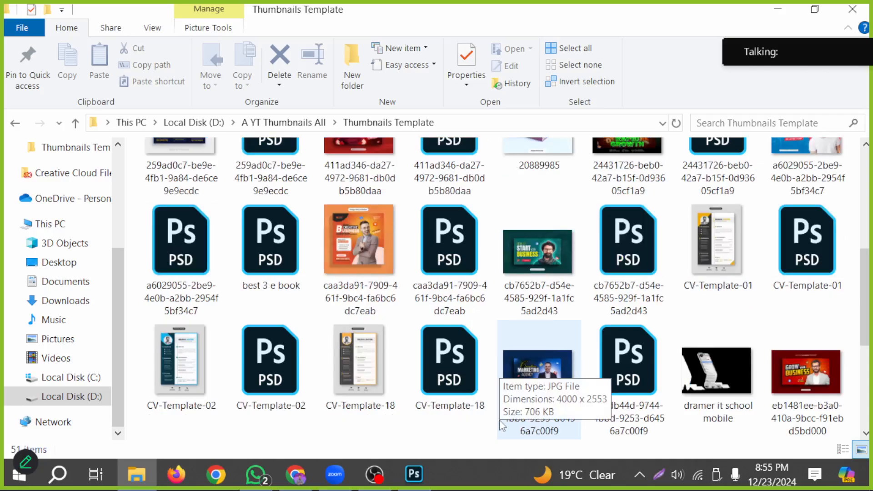
double_click(637, 260)
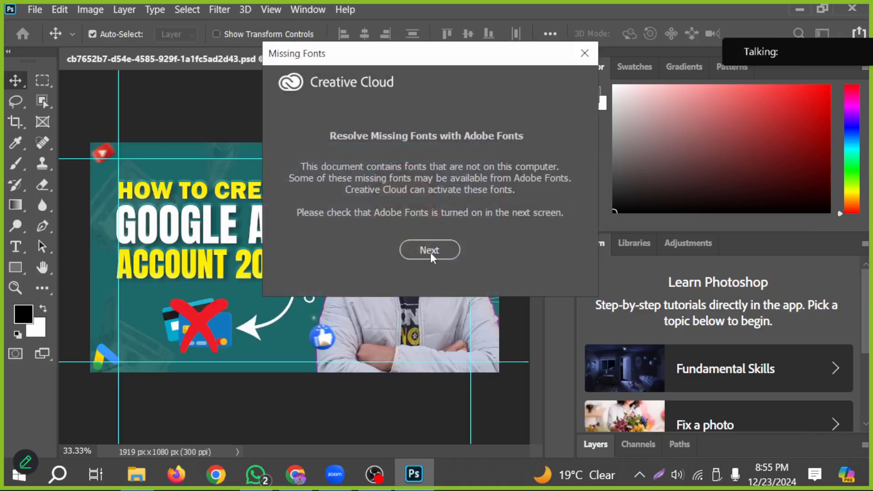
click(430, 255)
click(521, 314)
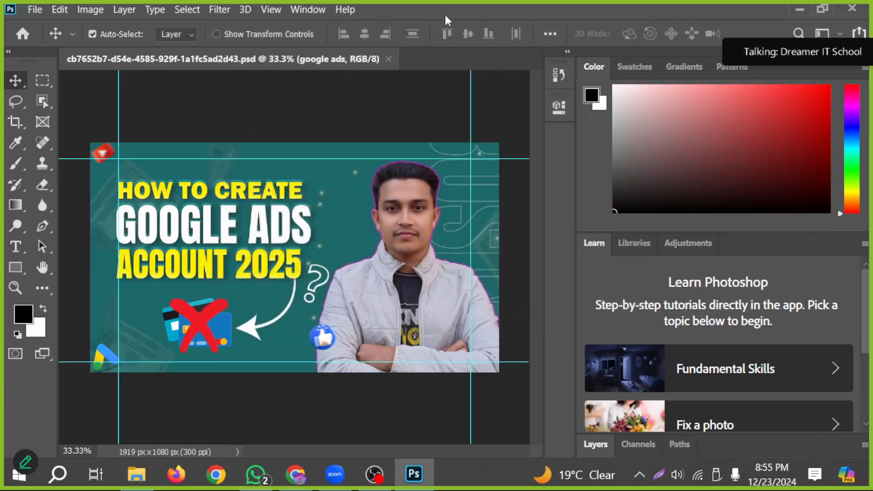
Show the layers and delete the three heading lines ACCOUNT 2025, GOOGLE ADS and HOW TO CREATE from the thumbnail.
click(603, 449)
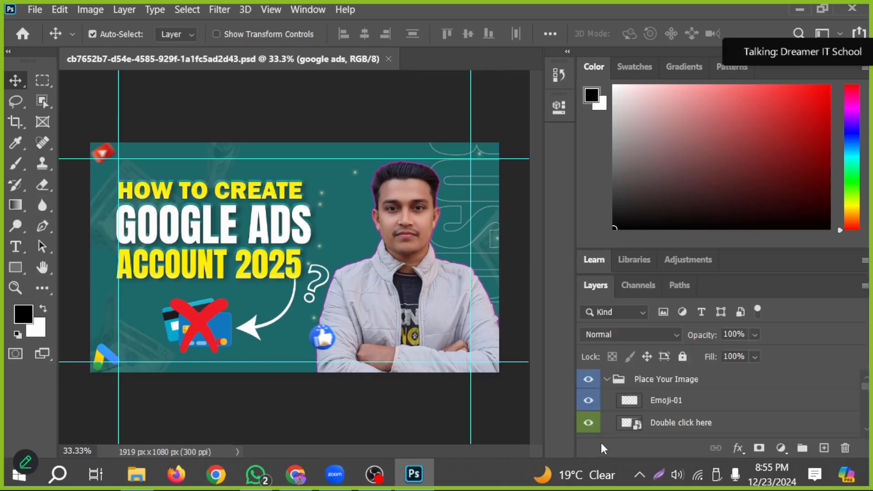
click(252, 266)
key(Delete)
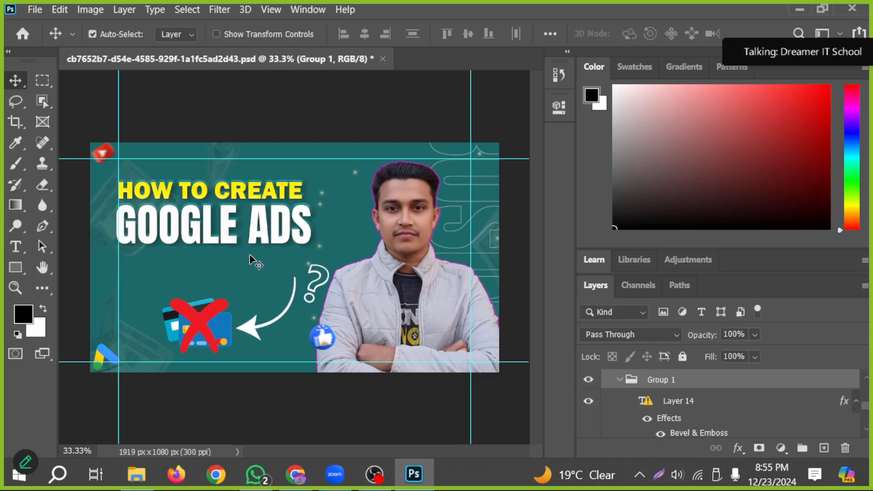
click(250, 230)
key(Delete)
click(244, 196)
key(Delete)
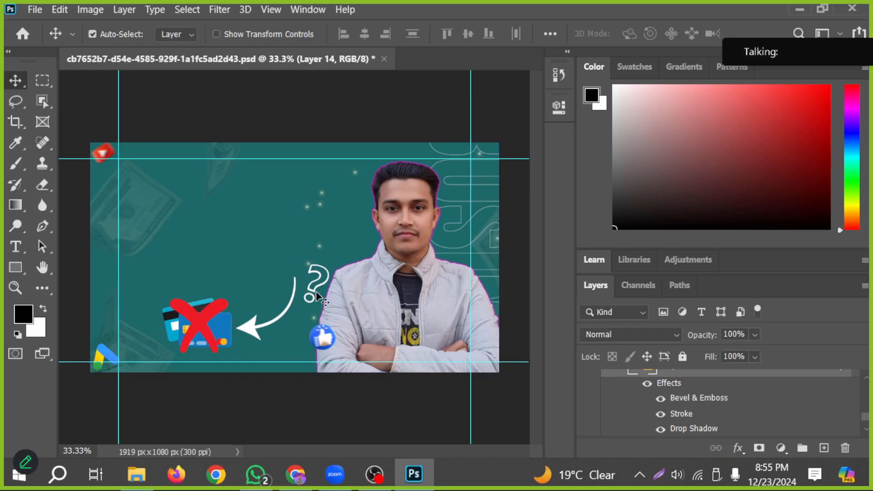
Delete the red cross and the payment card graphic beneath it from the thumbnail.
click(193, 329)
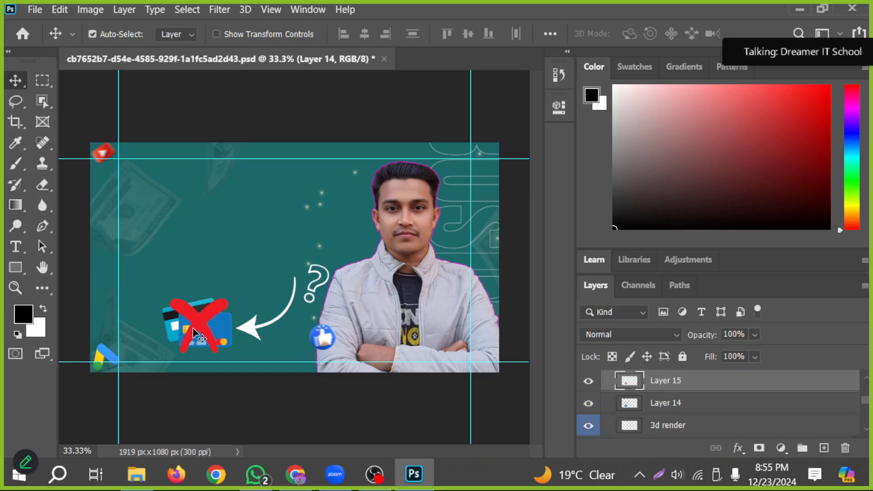
key(Delete)
key(Delete)
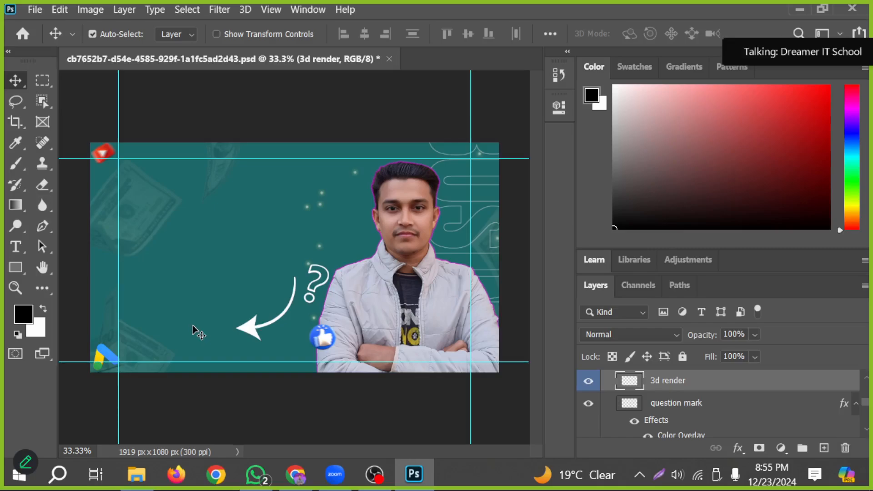
key(Delete)
Try deleting the Texture layer with the faint banknotes from the background and undo the deletion.
scroll(610, 418, down, 1)
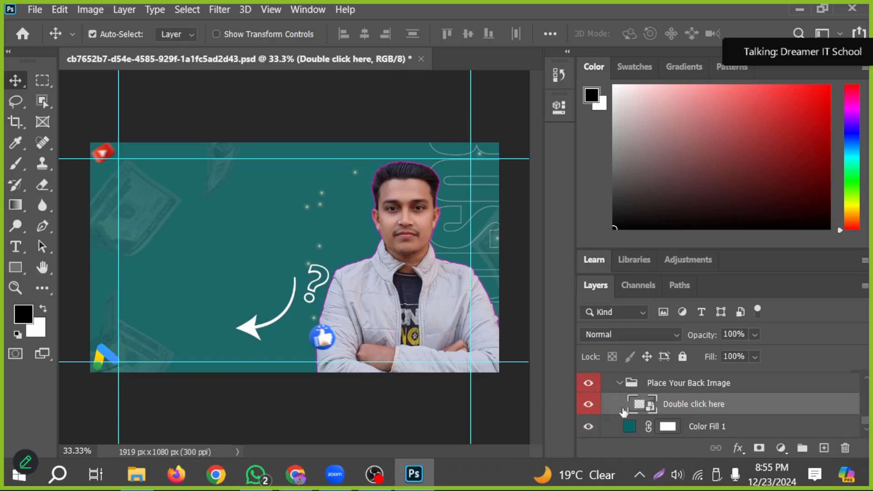
click(493, 228)
key(Delete)
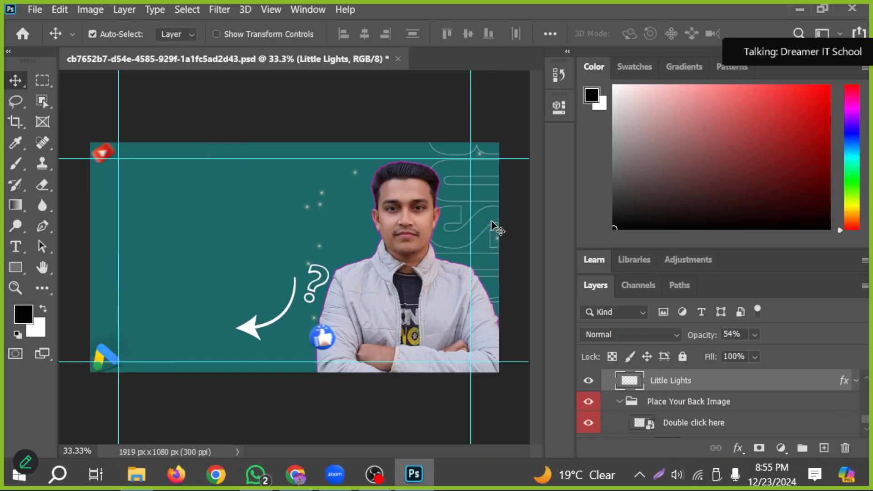
key(ctrl+z)
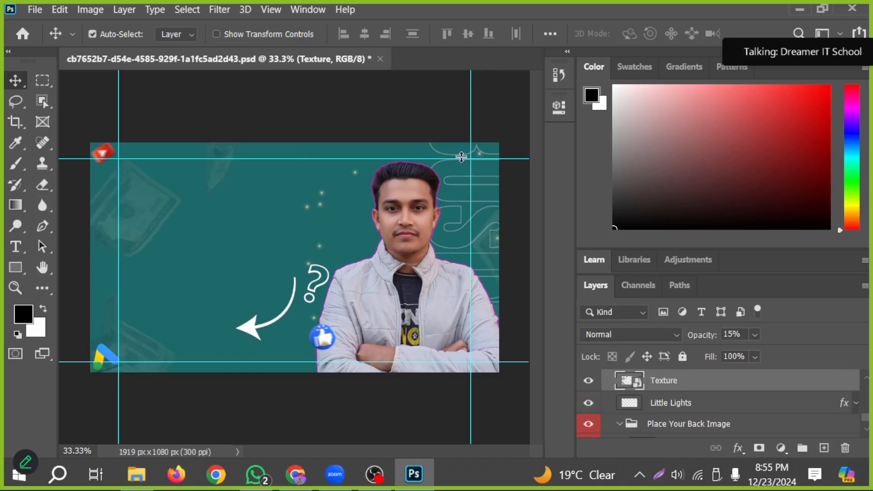
key(ctrl+z)
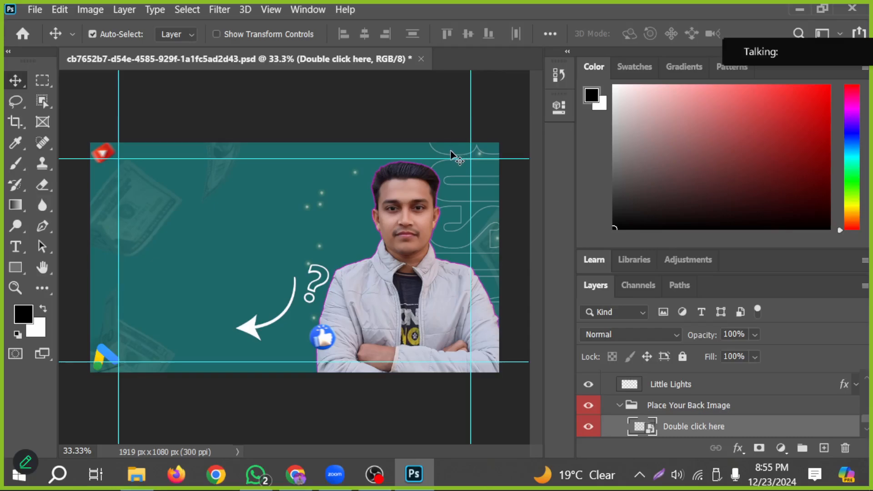
Find the business copy layer with the outlined lettering behind the man and hide it.
click(445, 153)
click(445, 152)
scroll(673, 408, down, 1)
scroll(687, 421, up, 2)
scroll(636, 414, down, 2)
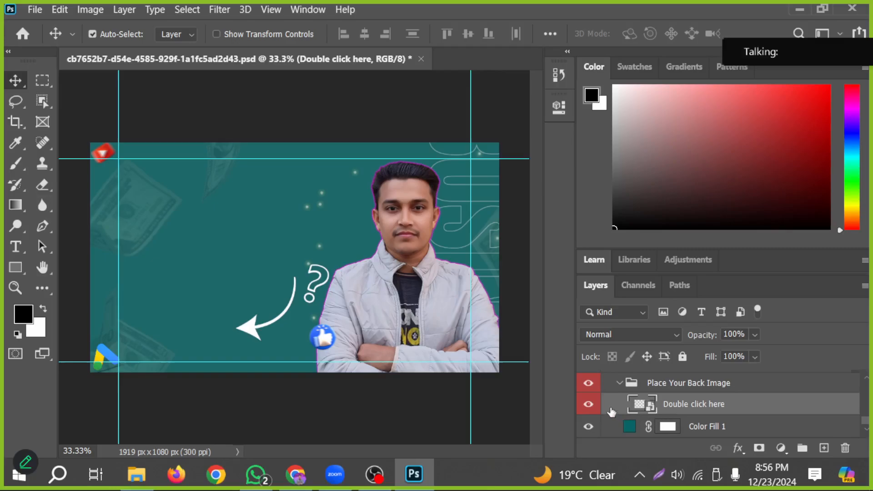
scroll(646, 408, up, 1)
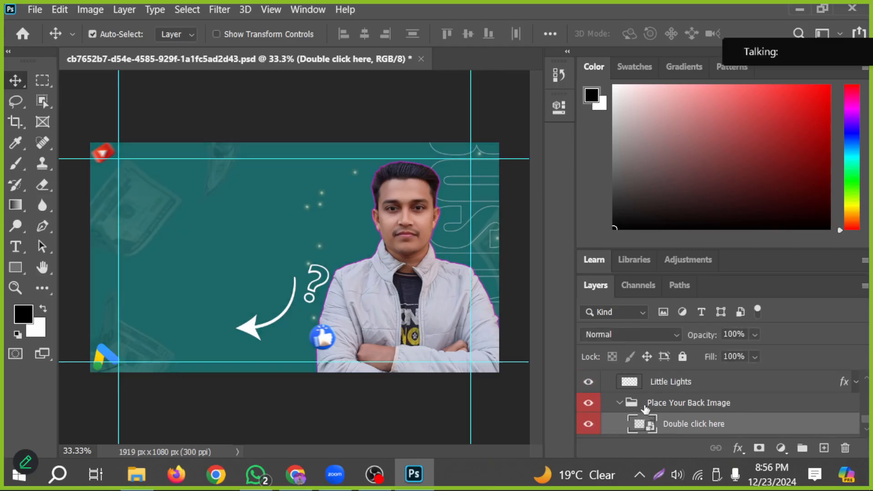
scroll(646, 409, up, 5)
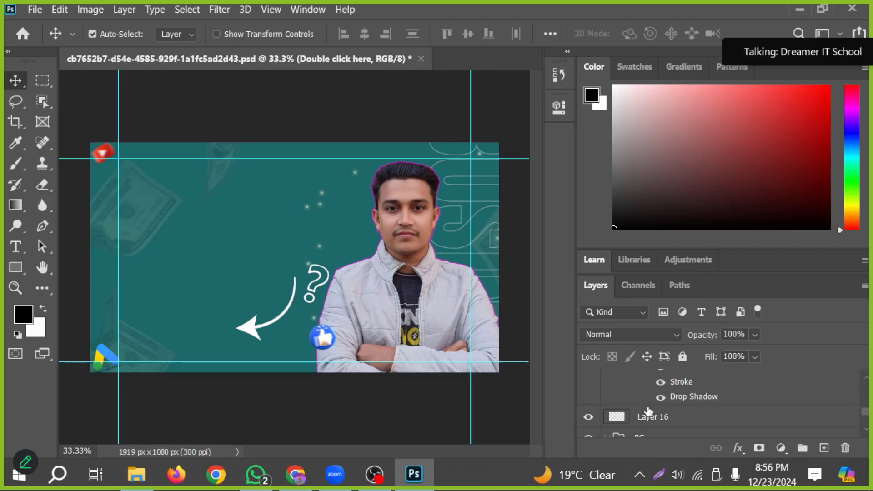
scroll(649, 411, up, 2)
scroll(648, 412, up, 2)
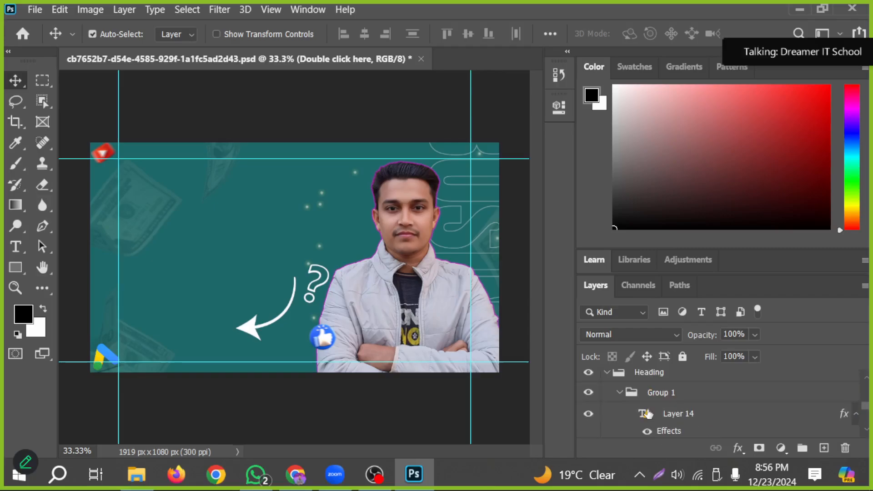
scroll(598, 419, up, 4)
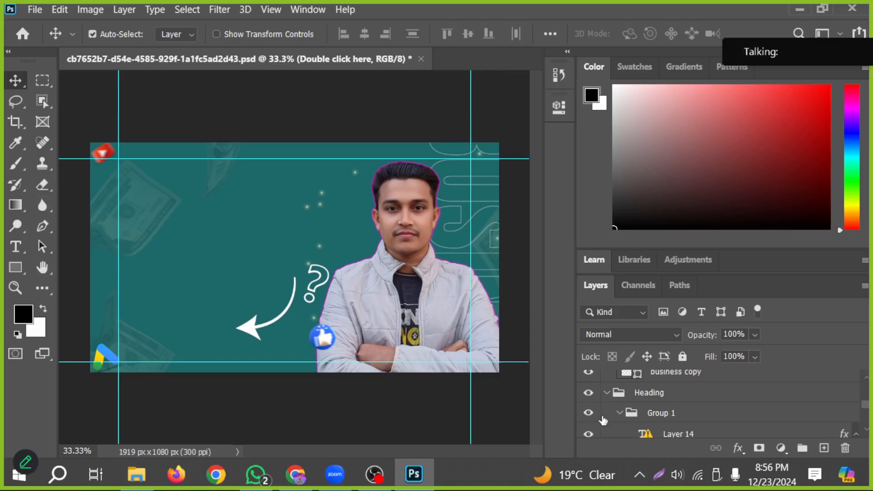
scroll(607, 418, down, 2)
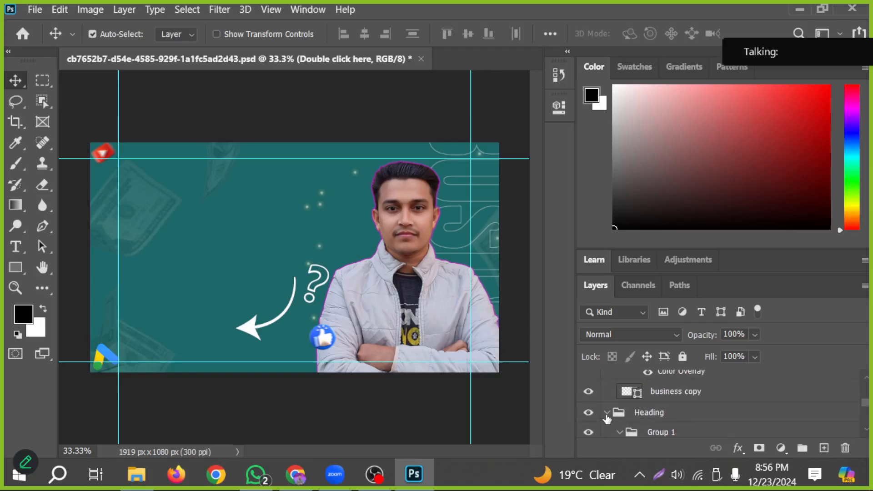
click(590, 393)
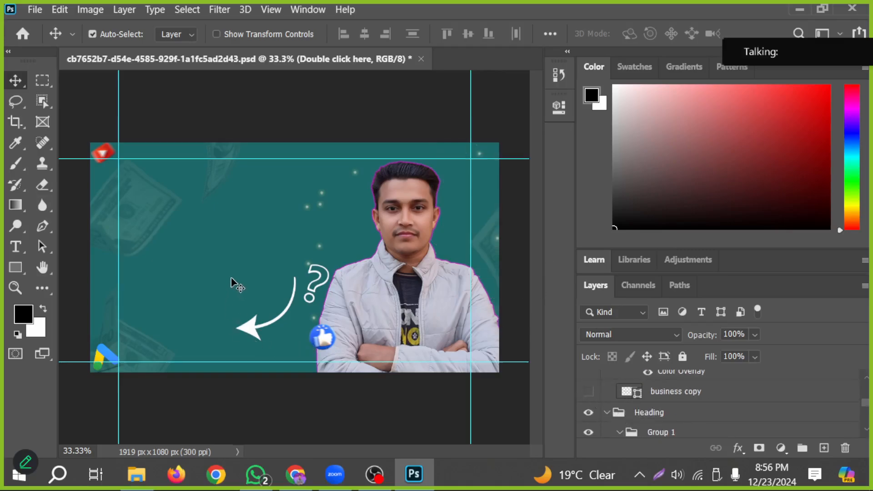
Delete the Google Ads logo and the red YouTube icon from the corners of the thumbnail.
click(106, 354)
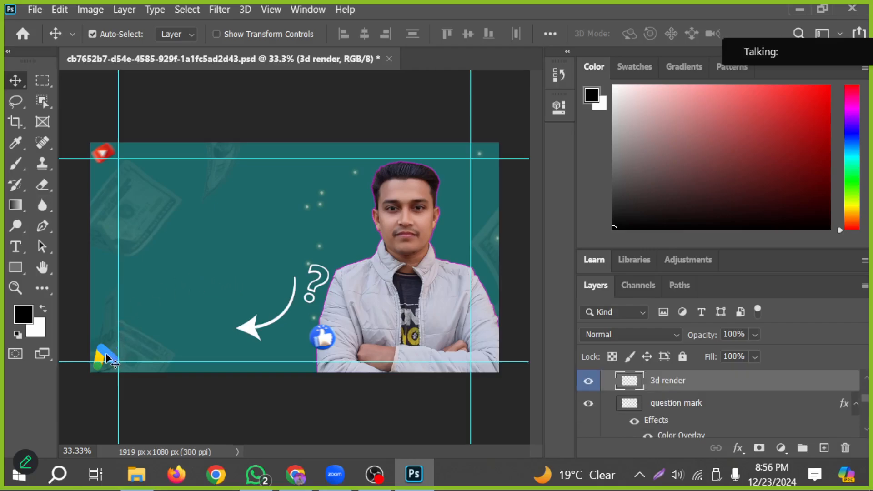
key(Delete)
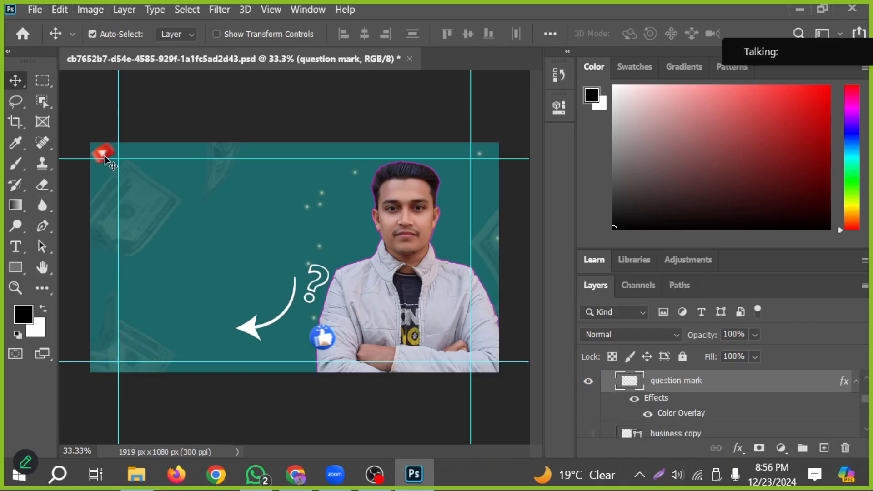
click(104, 157)
key(Delete)
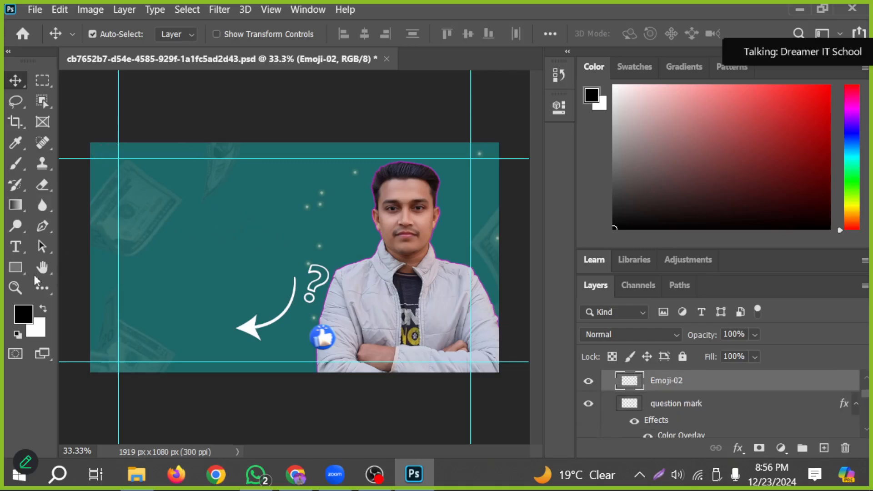
Set the background color to blue 1656f8 and recolor the Color Fill 1 layer with it.
click(180, 332)
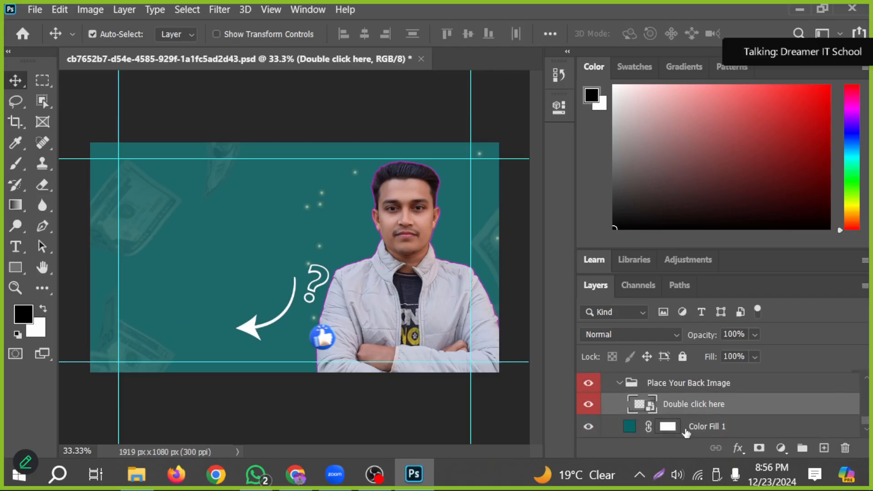
click(686, 430)
click(40, 334)
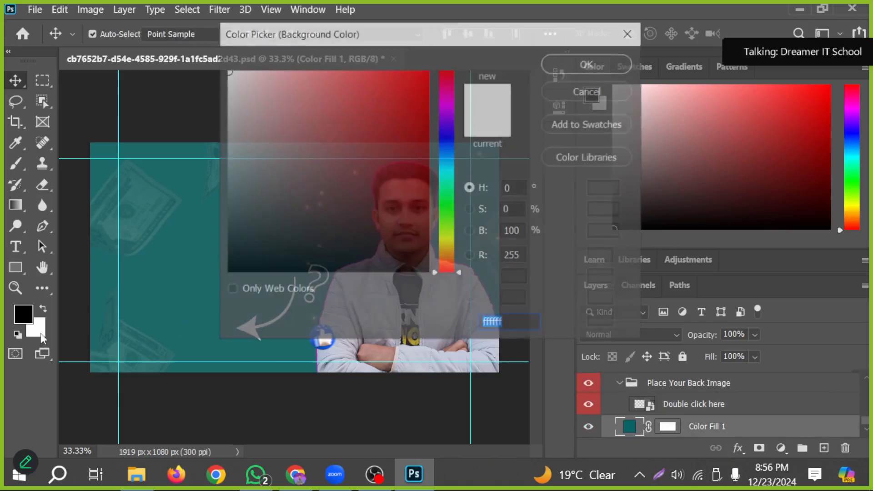
click(449, 163)
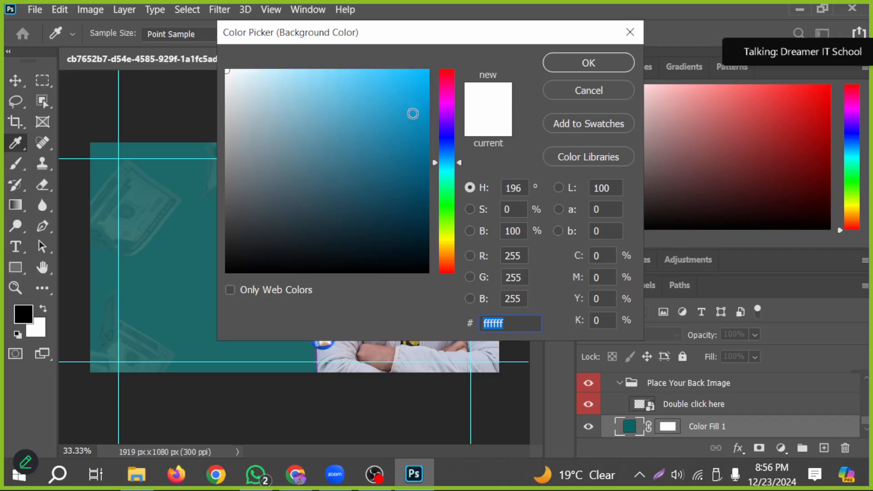
click(411, 75)
click(448, 147)
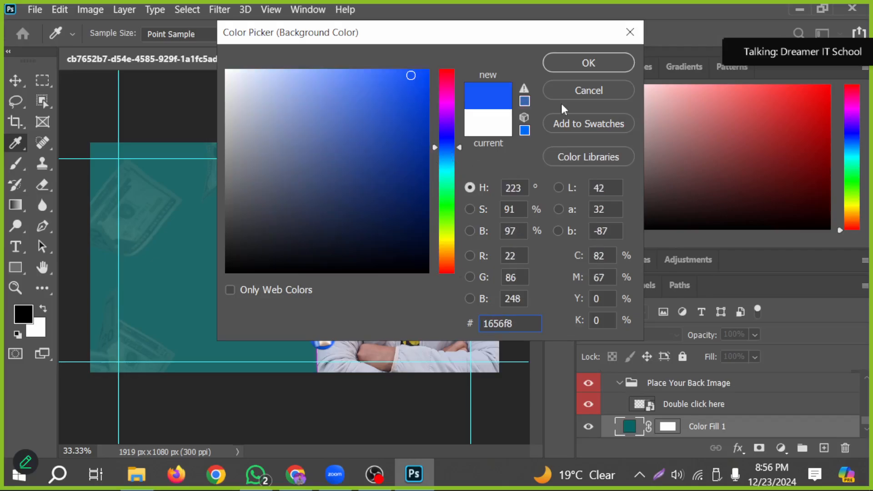
click(590, 67)
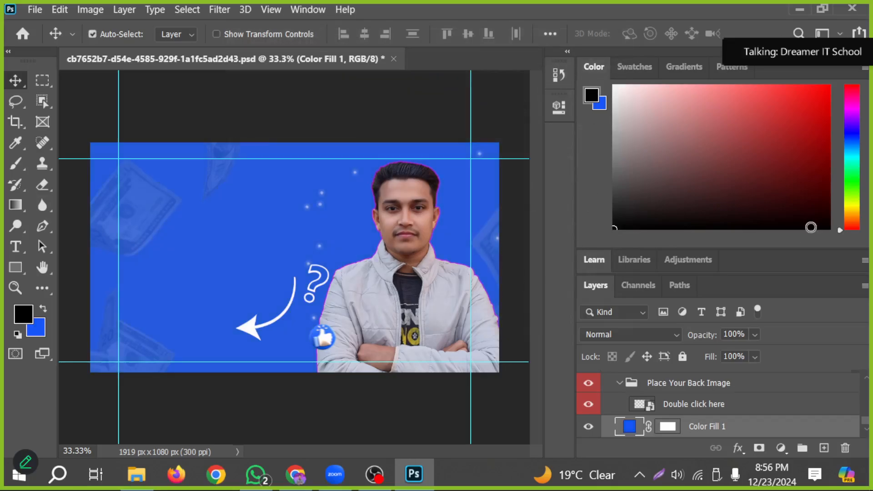
Add the heading text কিভাবে in 60 pt Li Niladri Rongtuli in the empty area beside the man.
click(419, 317)
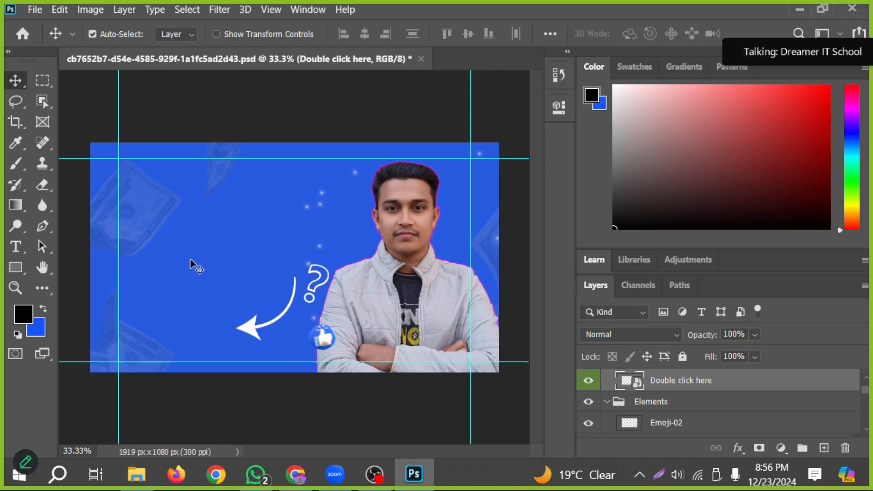
click(18, 248)
drag(142, 195, 339, 284)
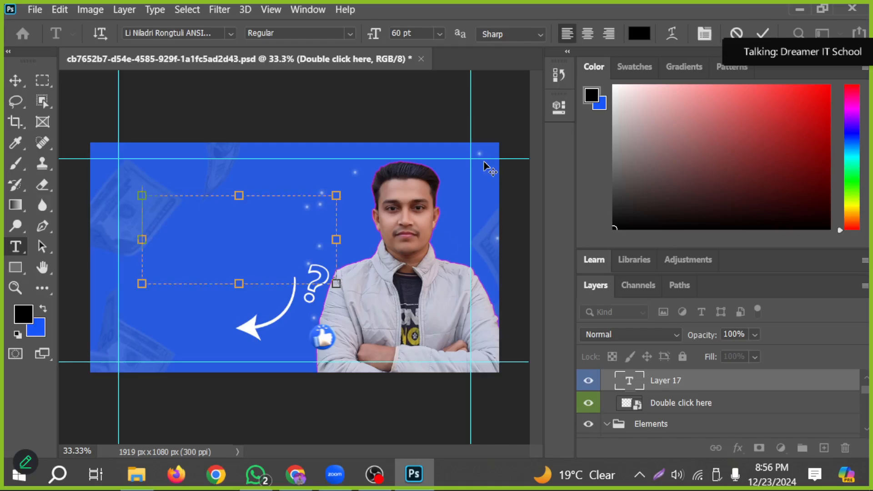
text(কি)
text(ভাবে)
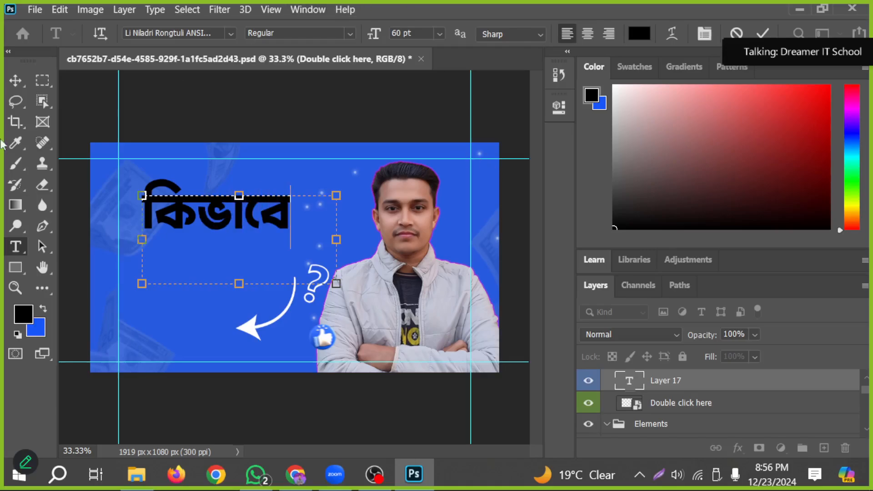
click(25, 83)
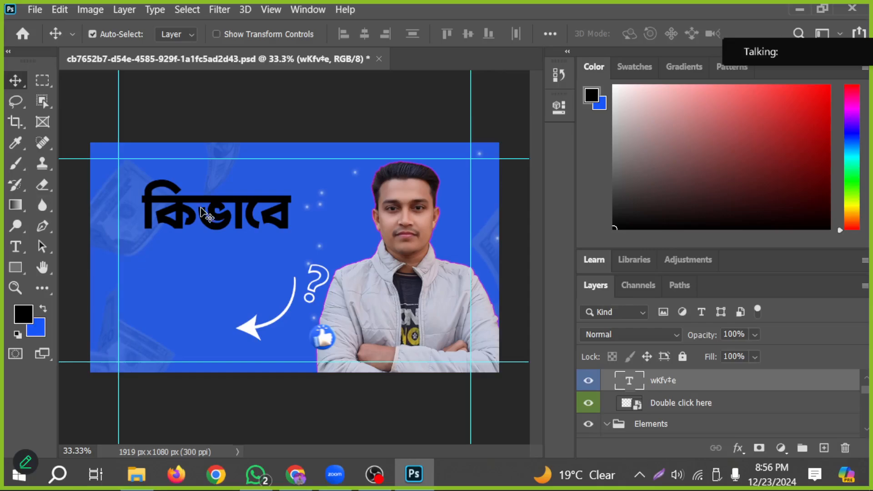
Add ফেসবুক as a second heading line beneath কিভাবে and move both lines up, with the second shifted toward the thumbnail's left edge.
click(18, 250)
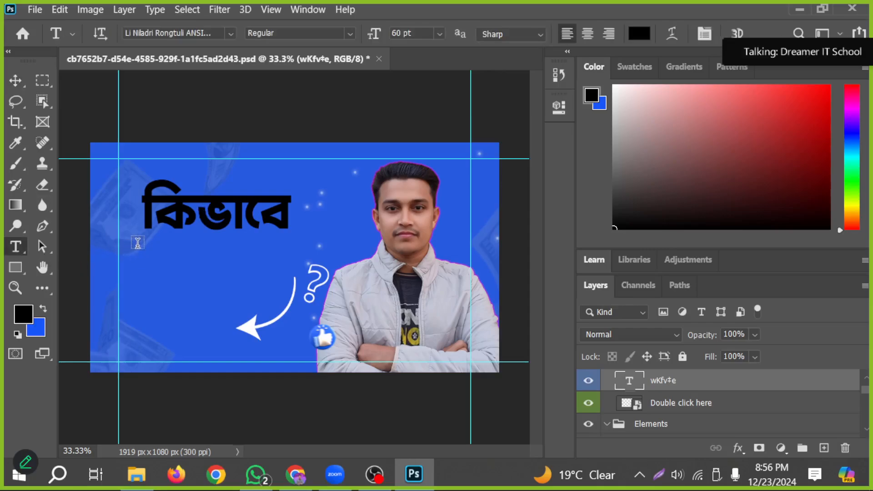
drag(141, 249, 336, 304)
text(ফেসবুক)
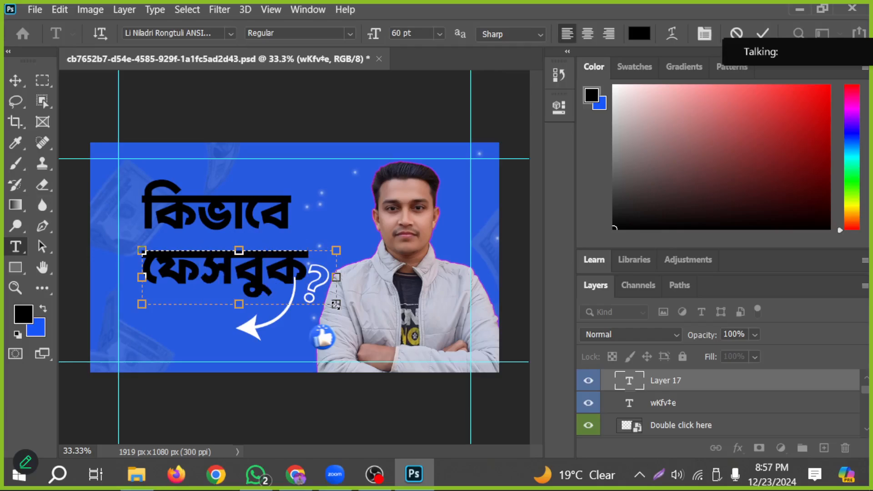
click(15, 81)
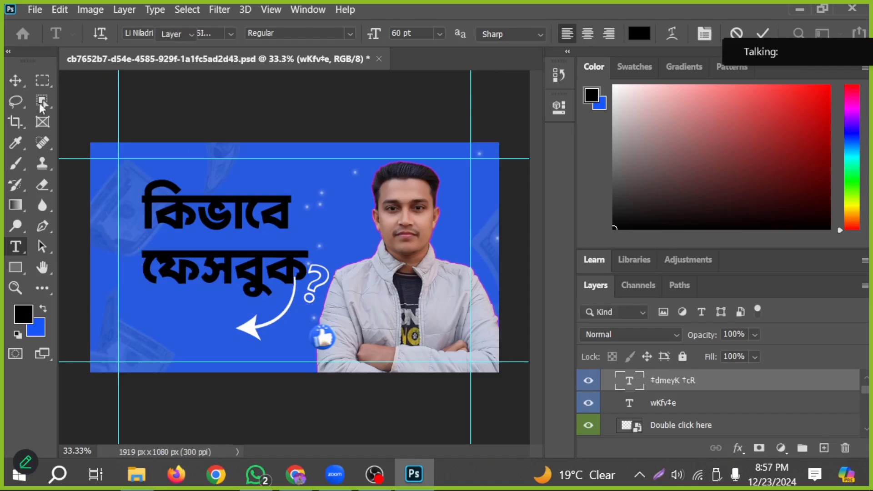
drag(209, 218, 206, 192)
drag(211, 273, 171, 250)
Widen the second heading line's text box and extend its text to ফেসবুক বিজনেস.
double_click(172, 247)
click(211, 246)
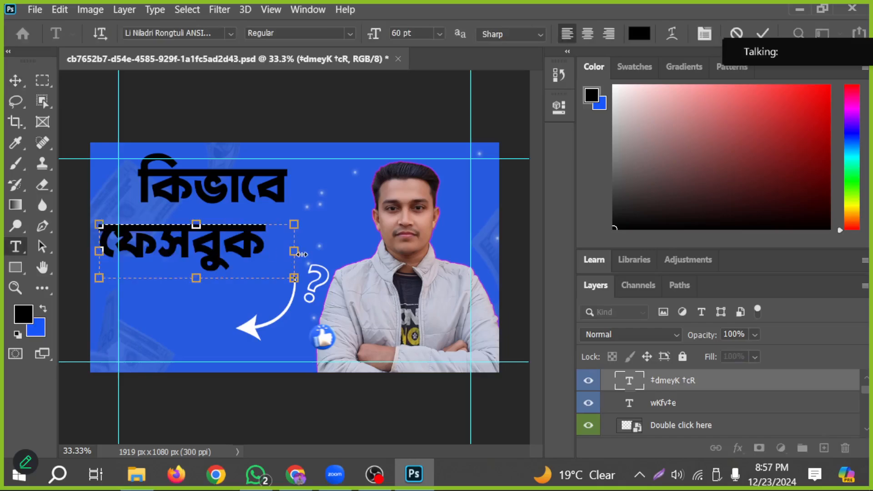
drag(295, 251, 430, 252)
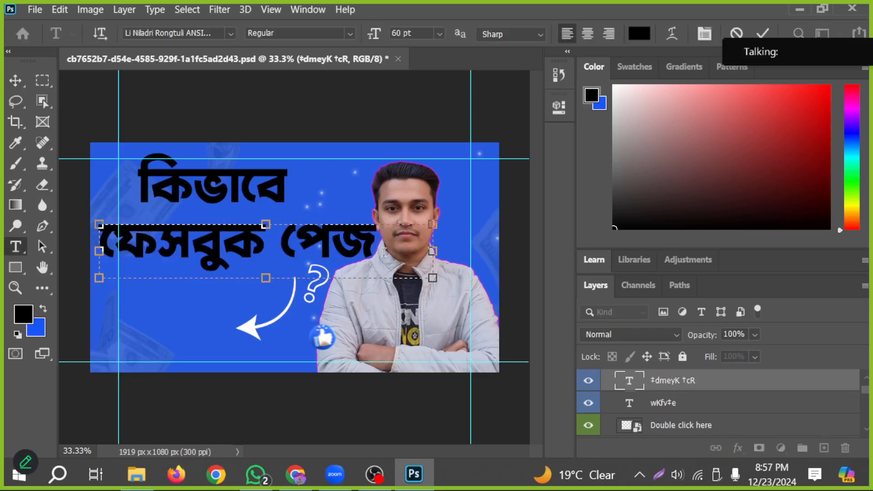
drag(281, 246, 411, 244)
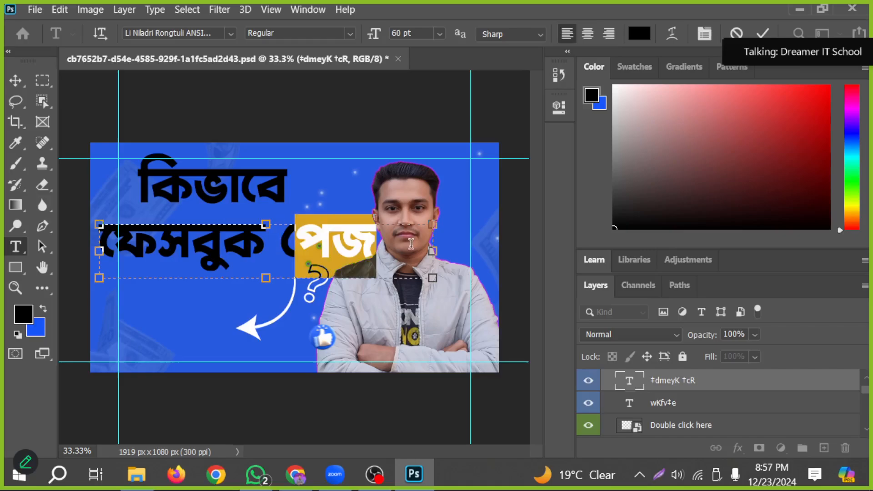
key(BackSpace)
text(weR†)
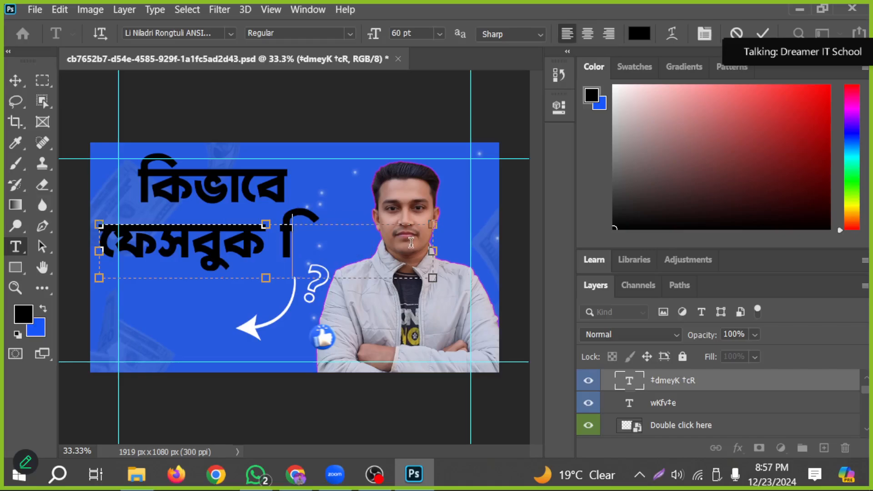
text(b)
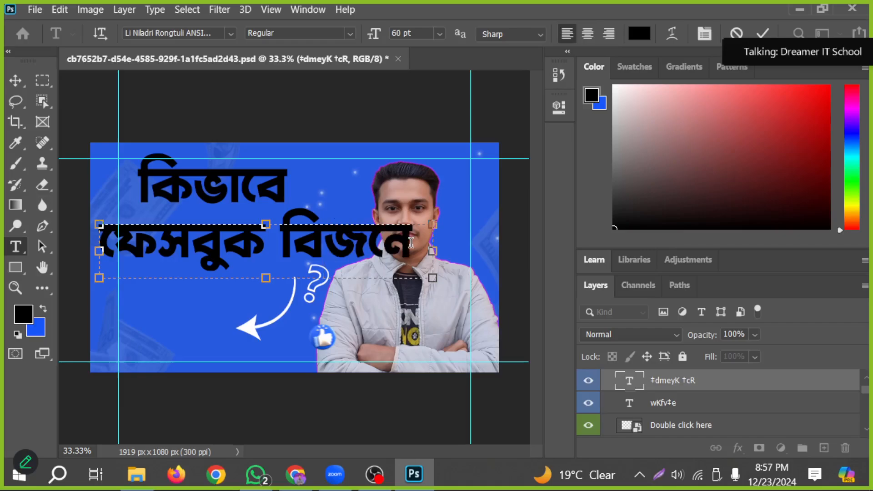
key(BackSpace)
key(BackSpace)
key(BackSpace)
key(BackSpace)
key(BackSpace)
key(BackSpace)
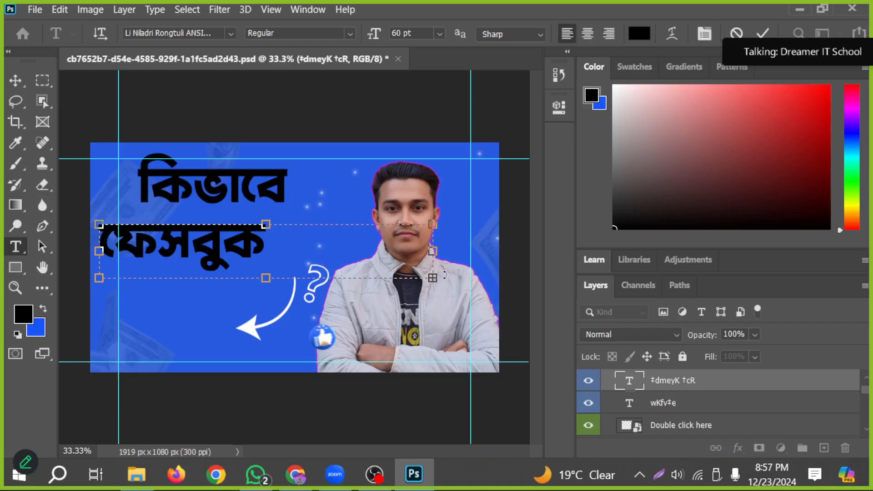
drag(441, 252, 480, 244)
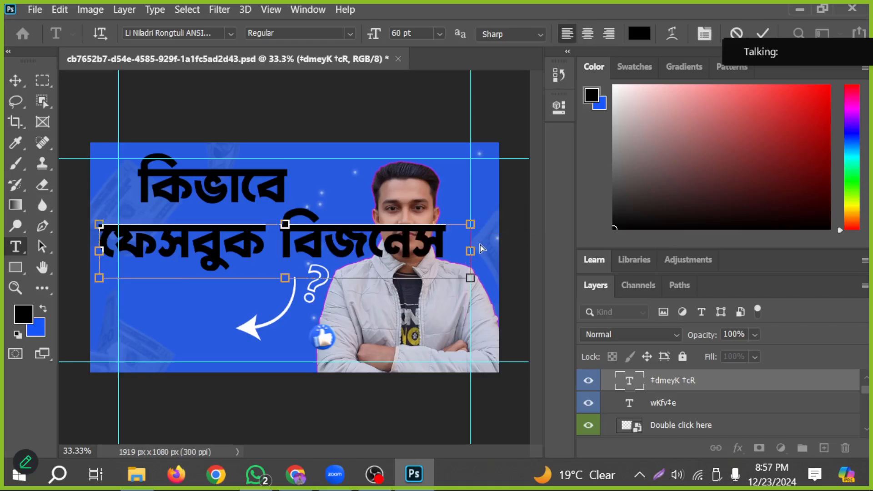
Set the font size of the whole ফেসবুক বিজনেস line to 40 pt.
key(ctrl+a)
click(439, 34)
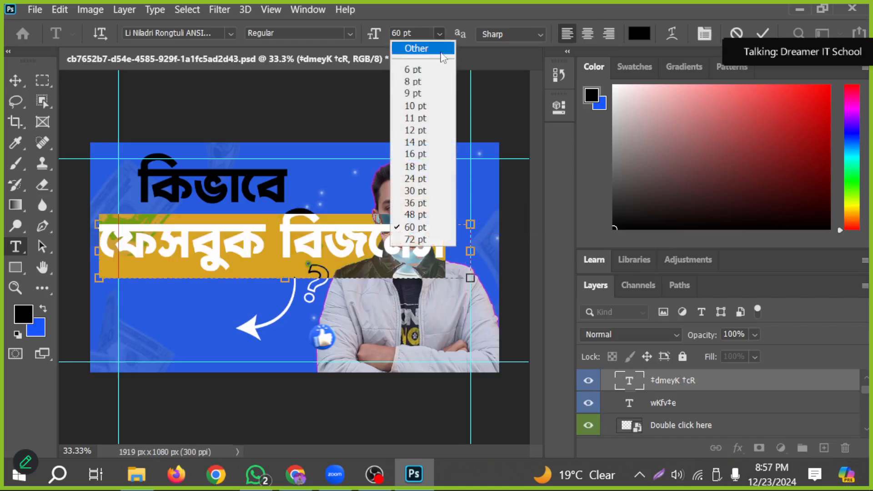
click(432, 211)
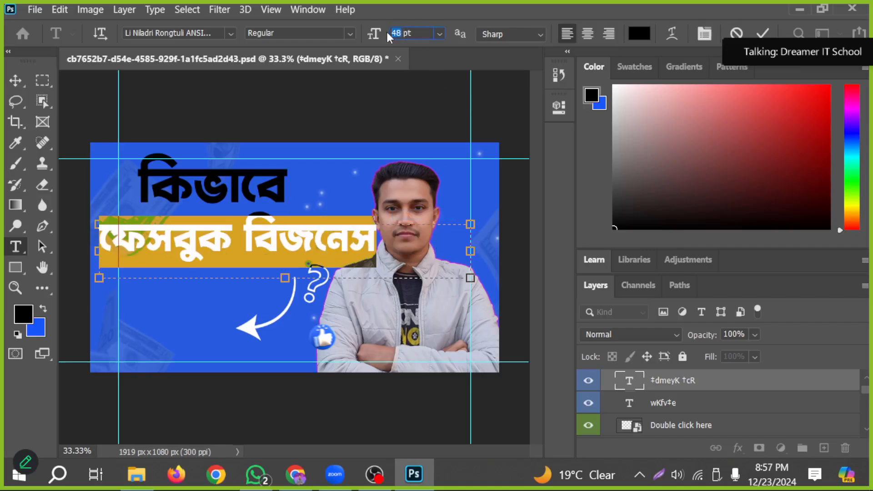
key(Return)
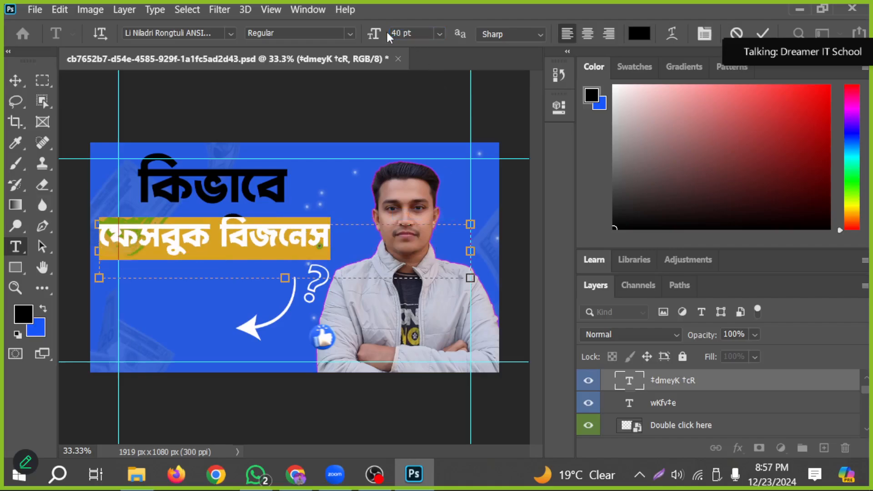
Duplicate the ফেসবুক বিজনেস line and place the two lines one beneath the other under কিভাবে.
click(15, 81)
drag(229, 240, 200, 270)
key(ctrl+c)
key(ctrl+v)
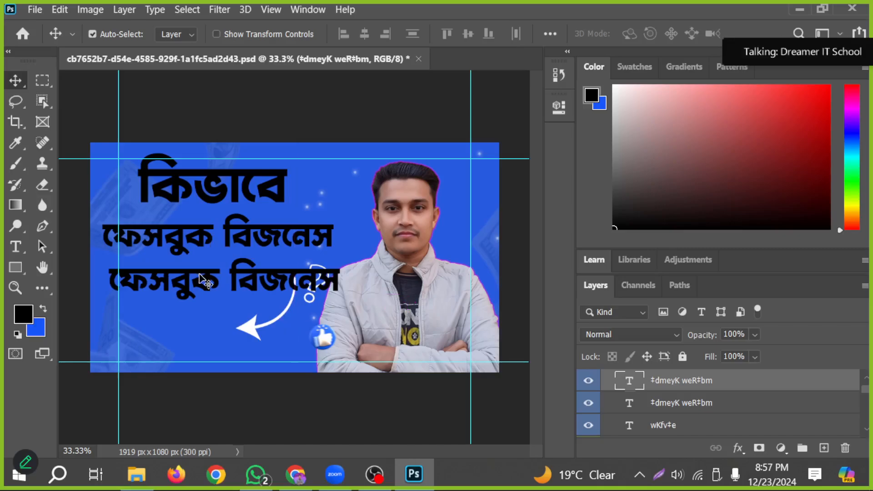
Replace the text of the lower duplicate ফেসবুক বিজনেস line with পেজ তৈরি করবেন.
double_click(218, 273)
text(পে)
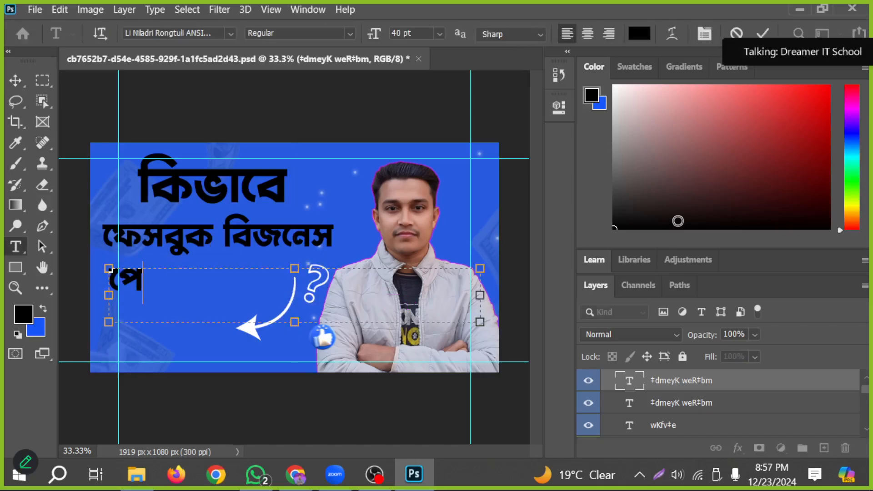
text(জ তে)
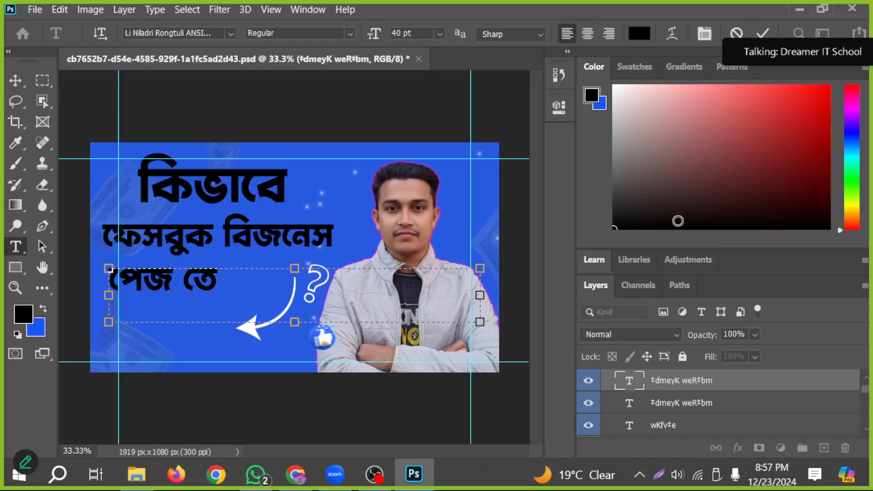
key(BackSpace)
key(BackSpace)
text(তৈরি)
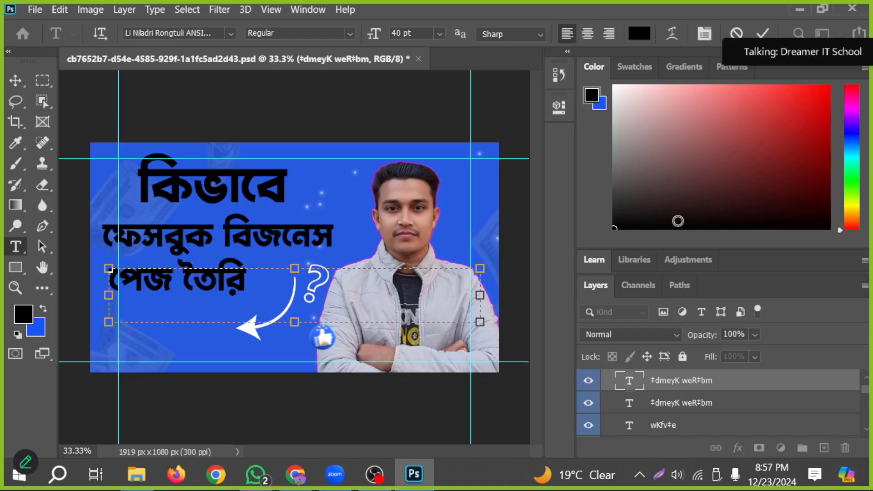
text( করবেন)
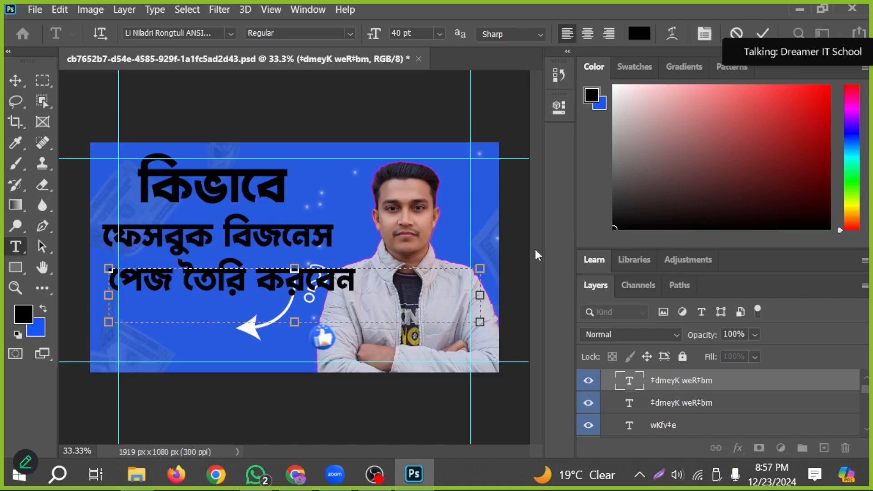
click(15, 80)
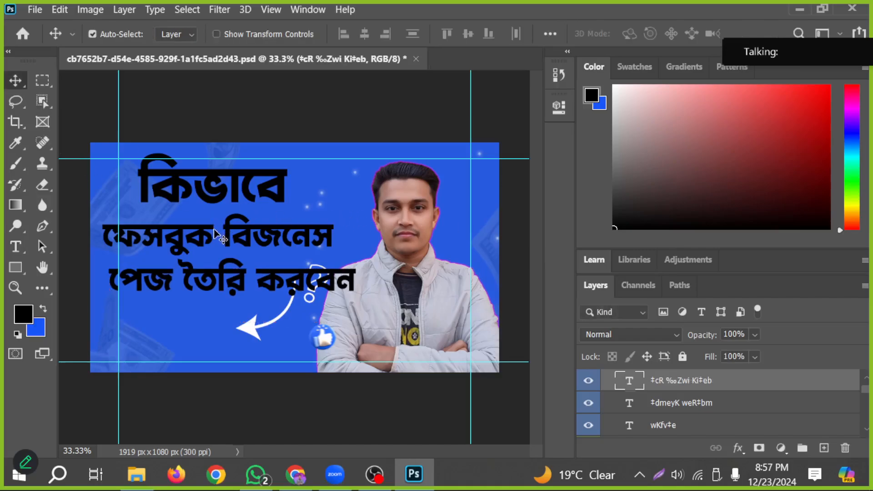
Move the three heading lines closer together and set the পেজ তৈরি করবেন line's font size to 35 pt.
mouse_move(202, 200)
mouse_down()
mouse_move(217, 212)
mouse_move(217, 234)
mouse_move(209, 193)
mouse_up()
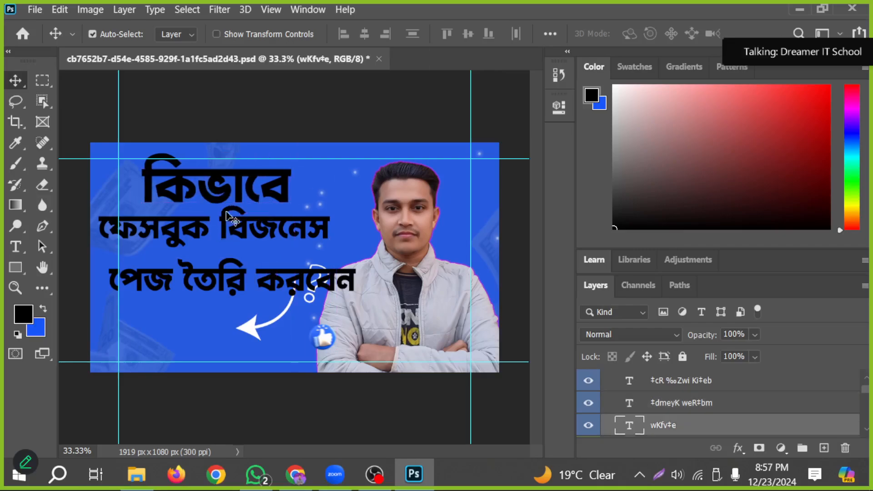
drag(244, 279, 234, 273)
double_click(235, 273)
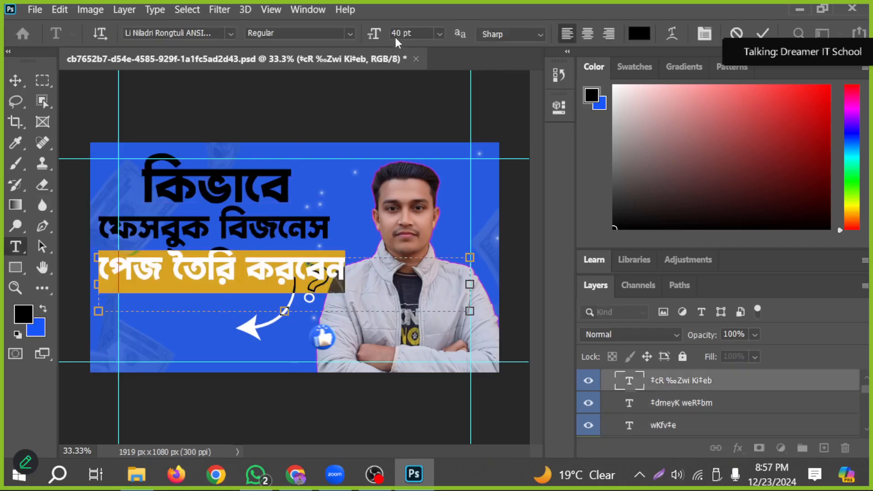
text(35)
key(Return)
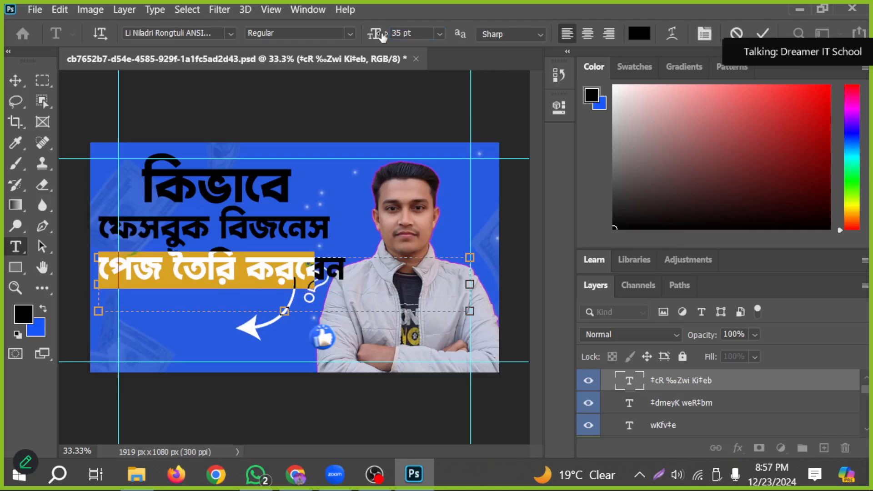
click(16, 81)
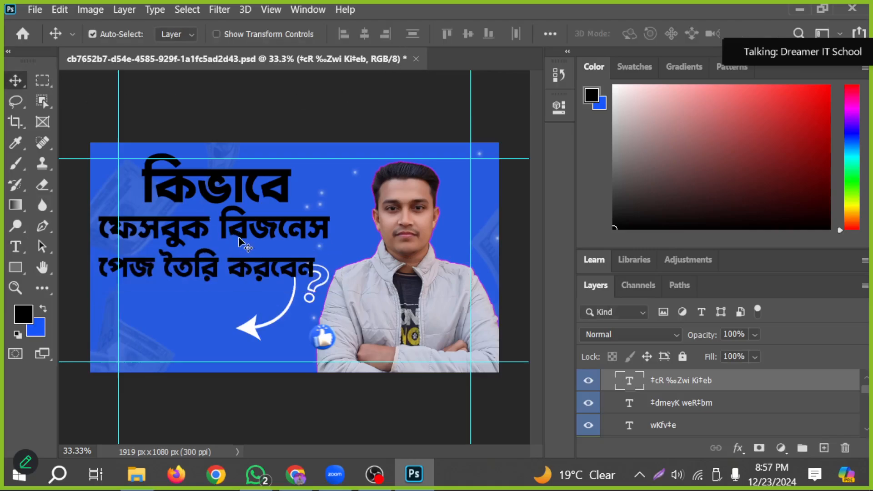
Move the white curved arrow down and toward the thumbnail's left edge, and try to reposition the question mark.
drag(262, 322, 191, 340)
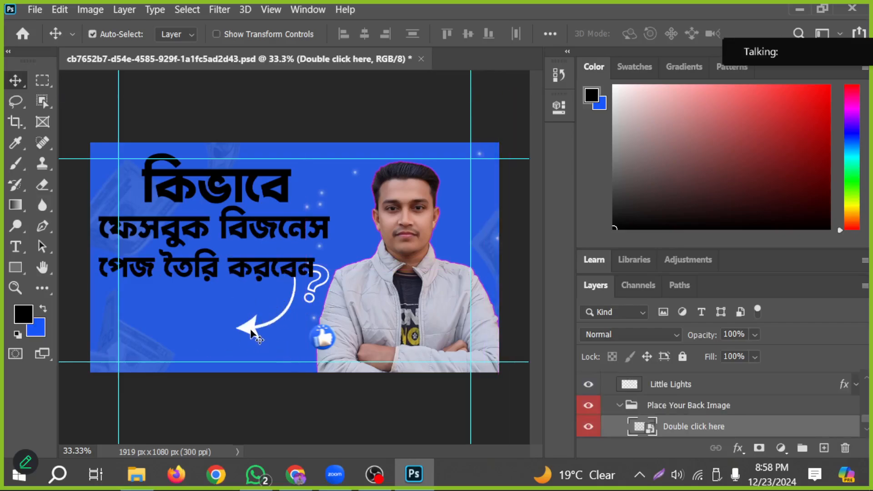
drag(250, 329, 187, 345)
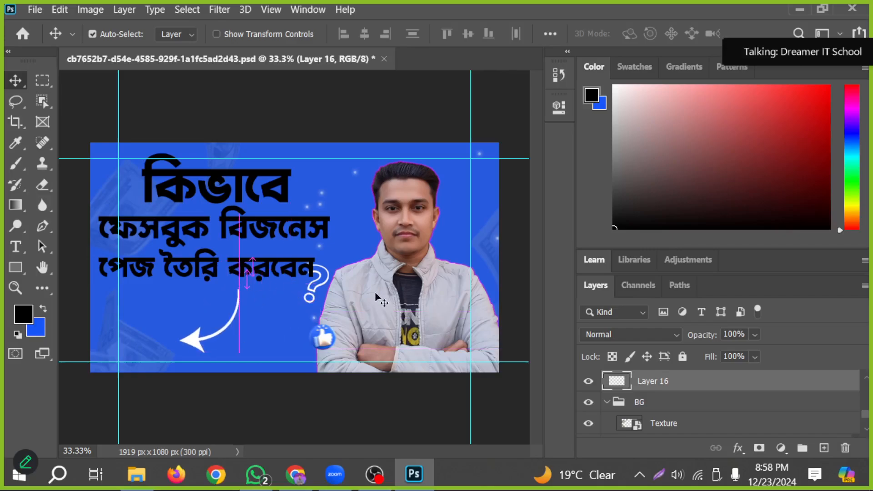
click(322, 284)
drag(315, 288, 317, 295)
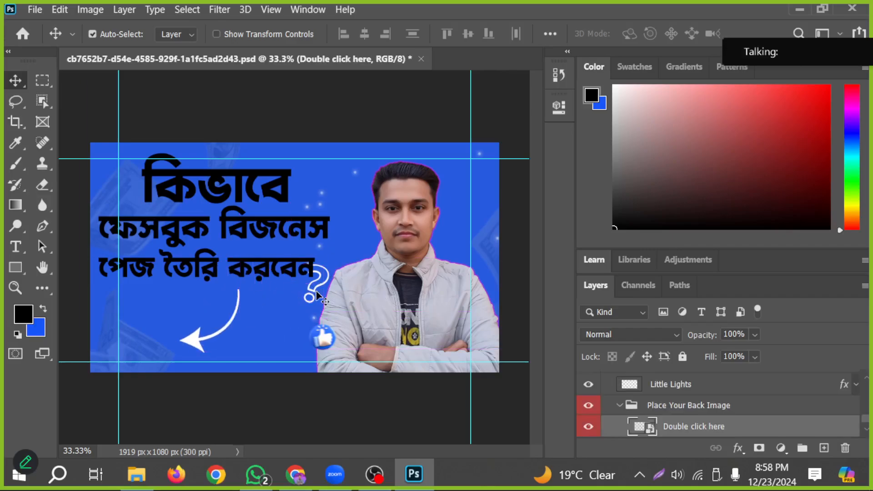
Set the font size of the whole পেজ তৈরি করবেন line to 30 pt.
double_click(254, 269)
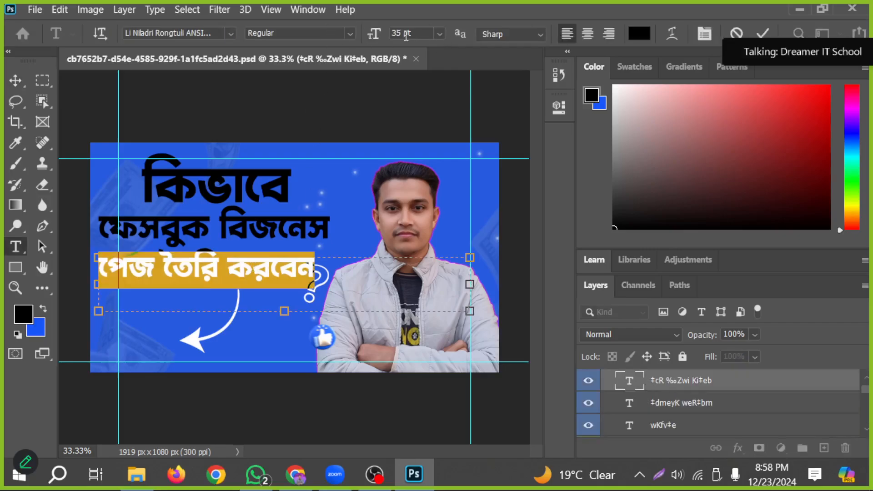
text(30)
key(Return)
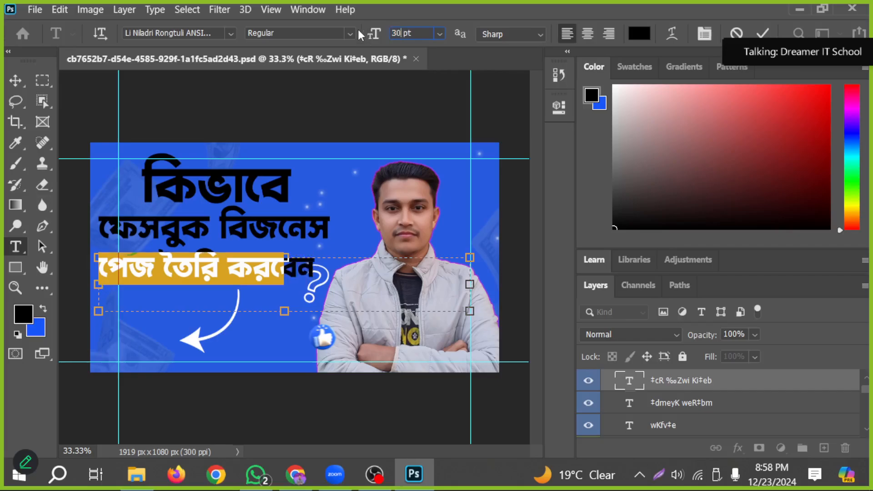
click(10, 81)
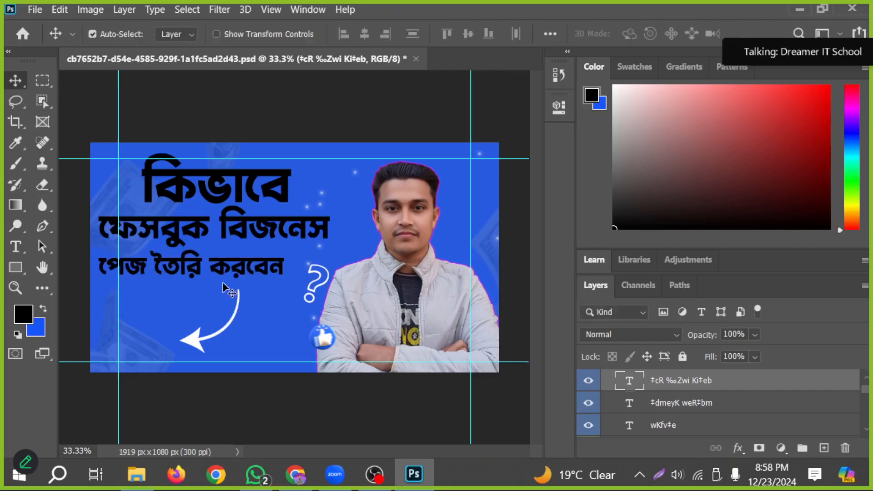
Center the পেজ তৈরি করবেন line under the heading and shift the কিভাবে and ফেসবুক বিজনেস lines slightly down.
drag(217, 273, 236, 279)
drag(229, 230, 230, 235)
drag(222, 176, 227, 194)
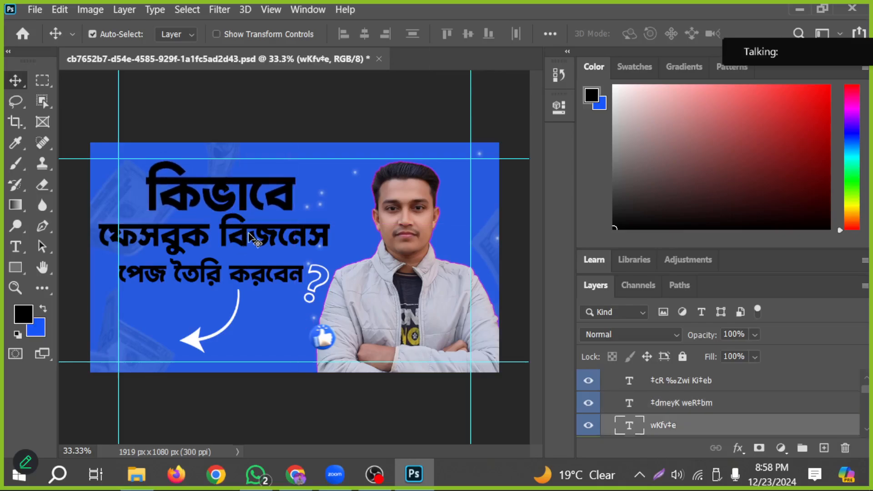
Change the font of the whole কিভাবে heading line to Li Alinur Shishir Unicode.
double_click(273, 202)
click(230, 34)
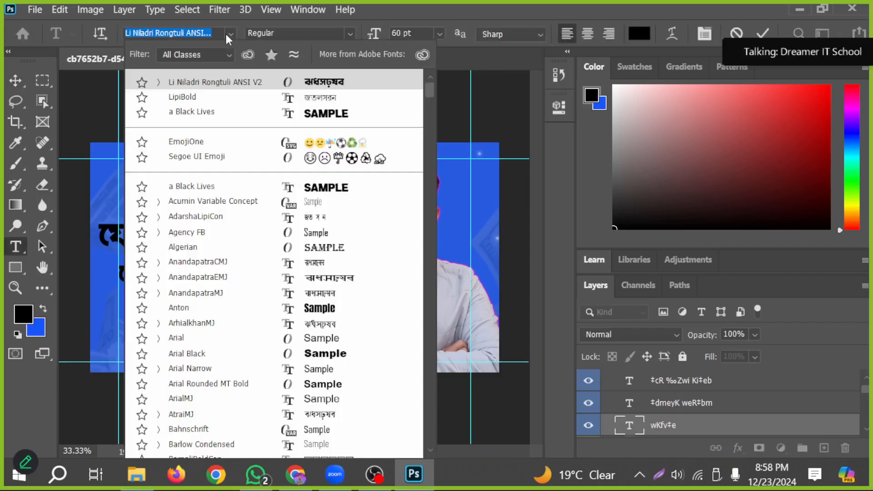
click(438, 90)
key(ctrl+z)
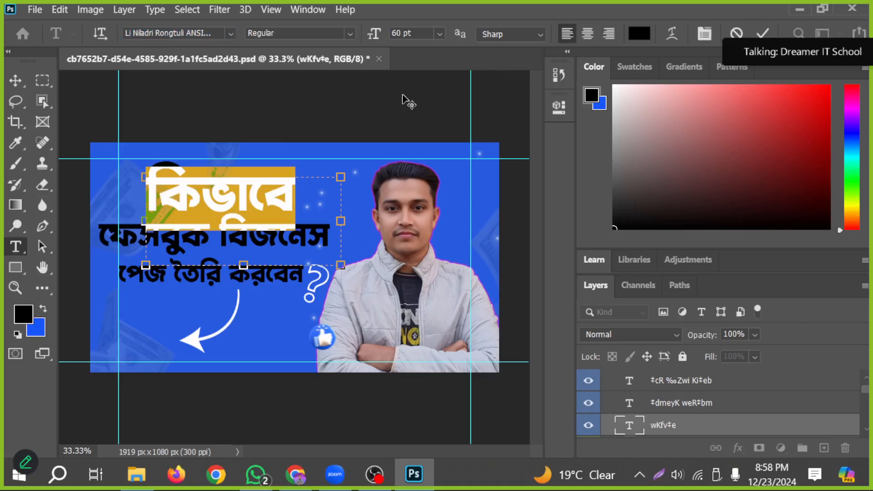
click(231, 33)
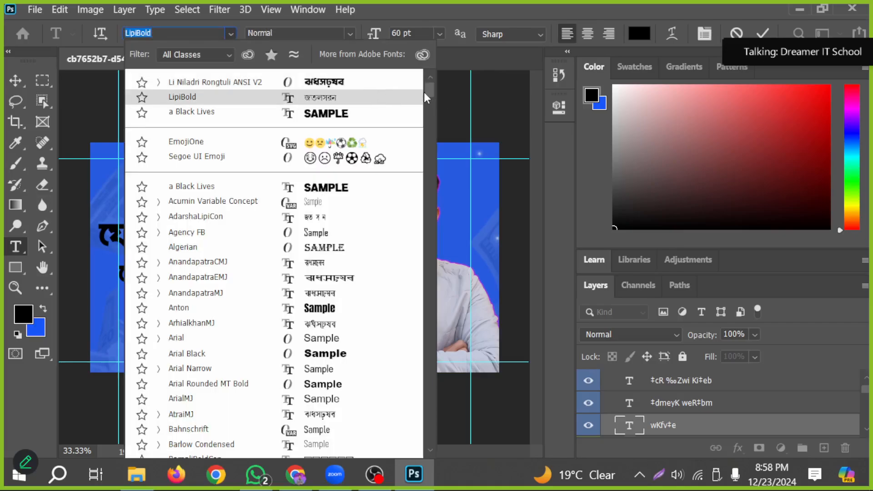
click(424, 92)
click(231, 34)
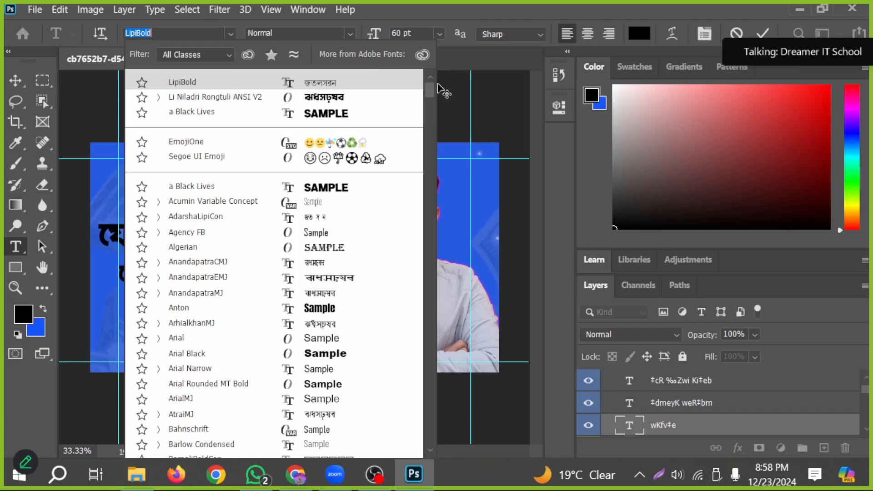
drag(429, 90, 418, 394)
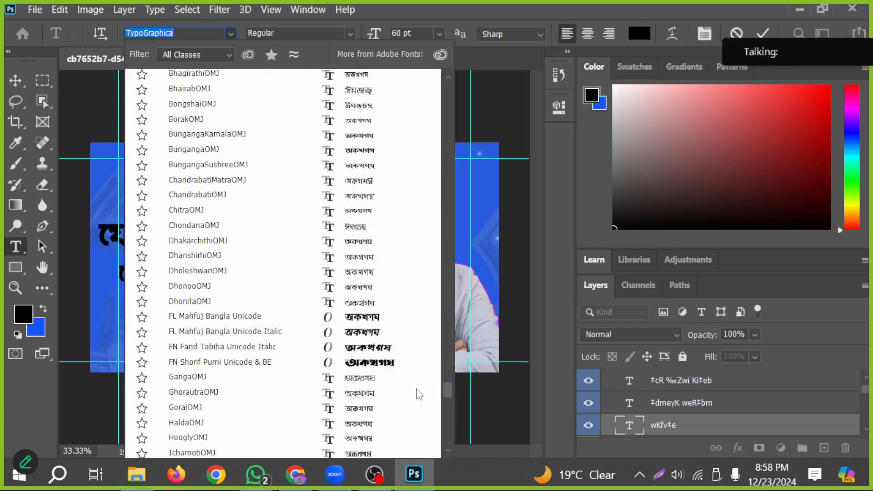
scroll(419, 394, down, 15)
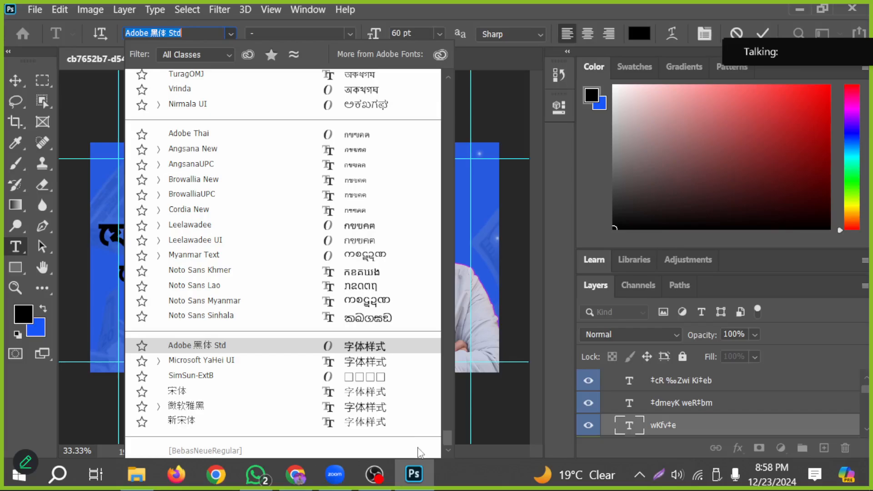
scroll(419, 451, up, 10)
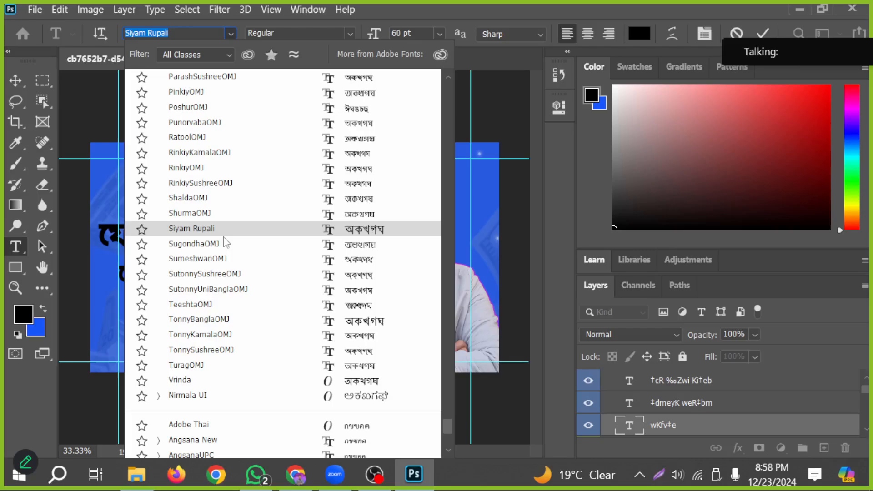
scroll(225, 257, up, 8)
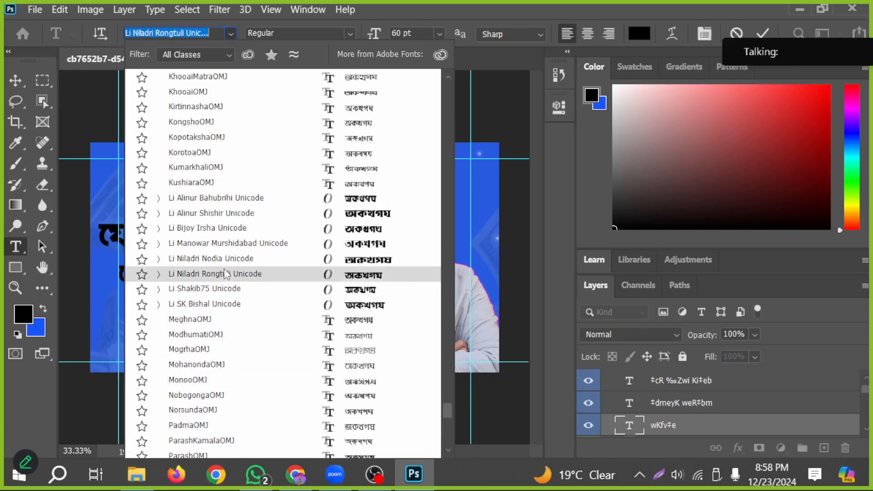
scroll(225, 273, up, 3)
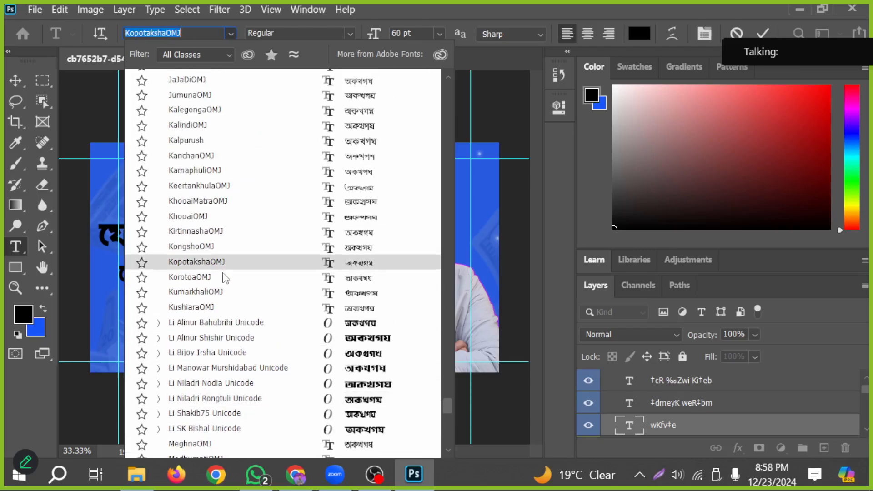
click(315, 342)
Browse the Bangla Unicode fonts for another bold typeface for the কিভাবে heading line.
click(230, 34)
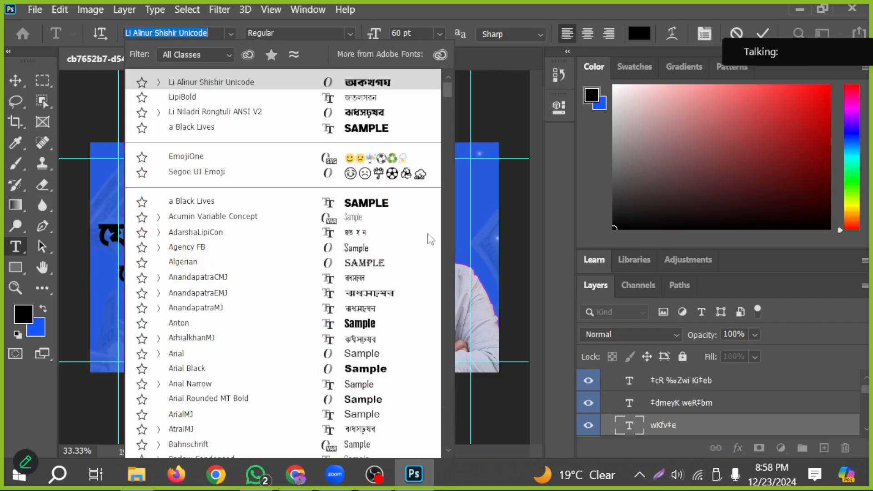
drag(447, 94, 412, 414)
scroll(412, 419, down, 10)
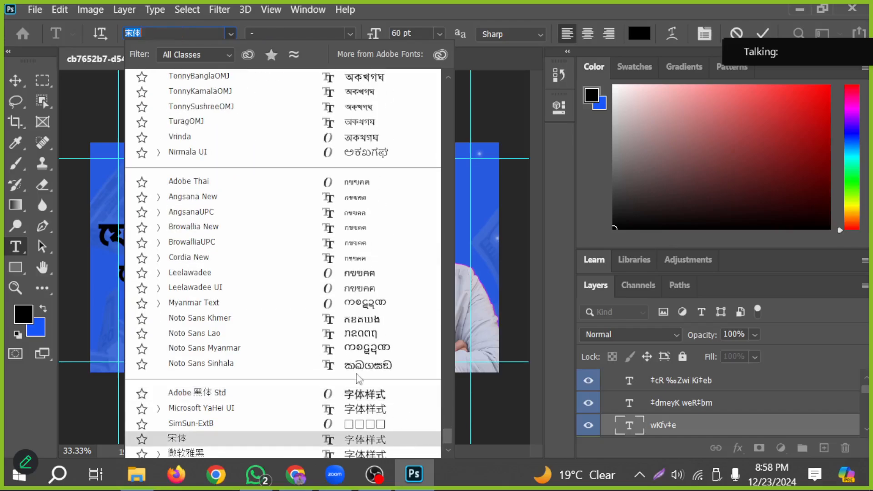
scroll(332, 344, up, 10)
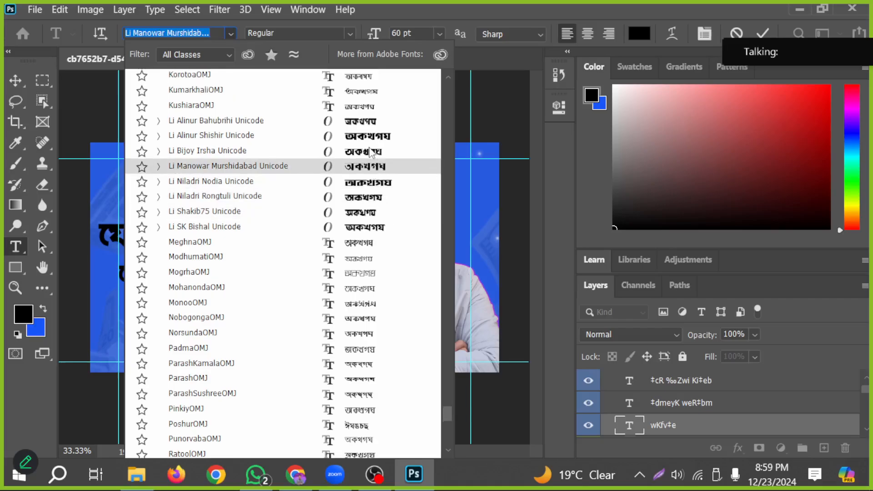
scroll(328, 245, up, 10)
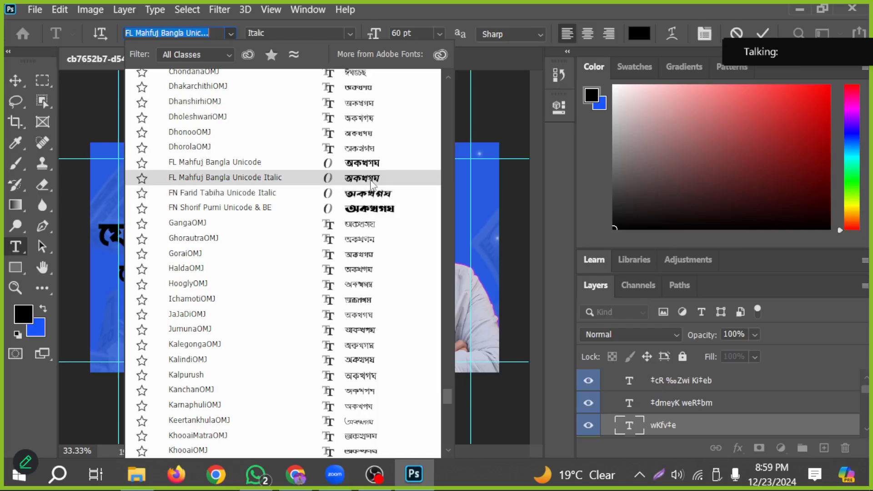
Try the Shorif Bongobondhu Bijoy 2003 and Bijoy52 fonts on the top headline "কিভাবে", settling on Sharif Sabir-V2.
scroll(372, 182, up, 12)
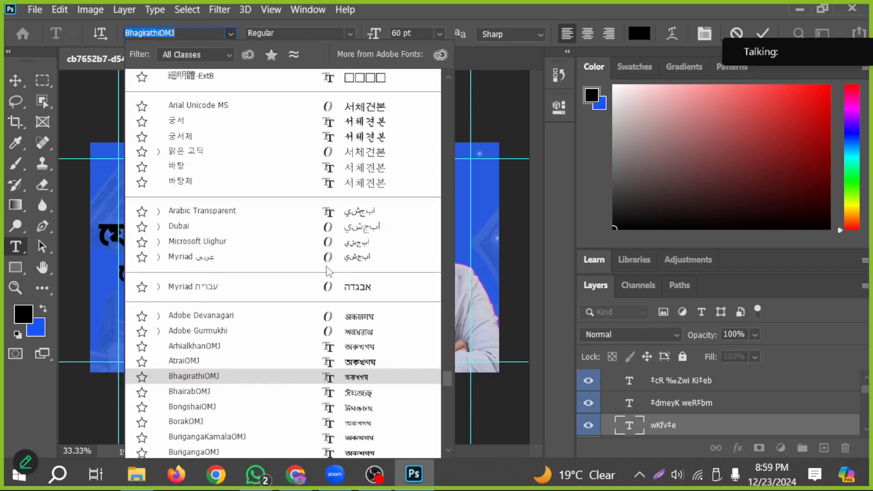
scroll(327, 276, up, 10)
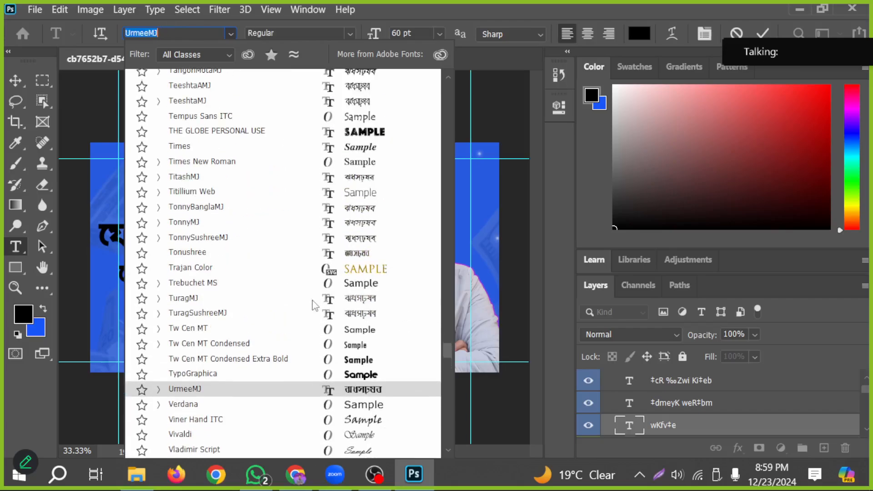
scroll(309, 302, up, 10)
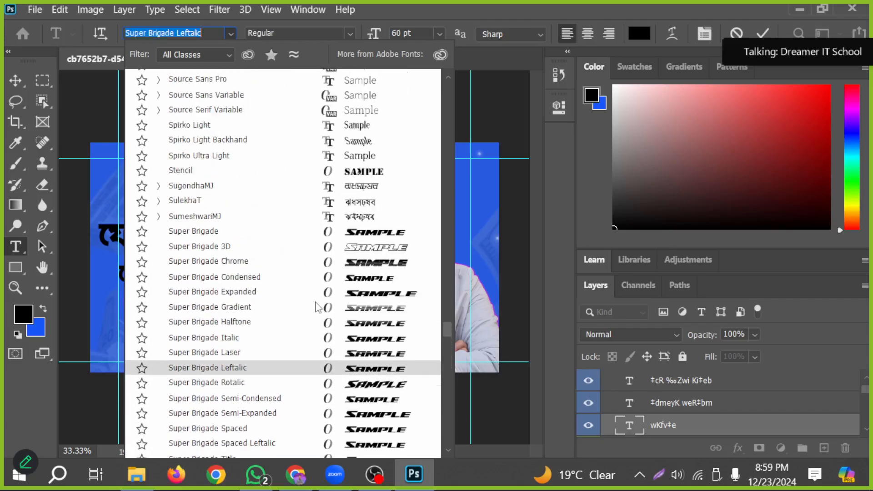
scroll(312, 298, up, 5)
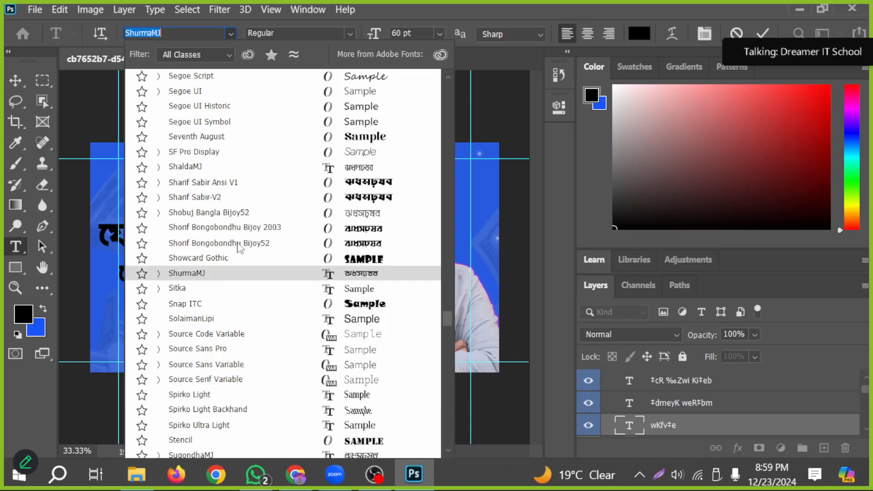
mouse_move(236, 245)
click(441, 202)
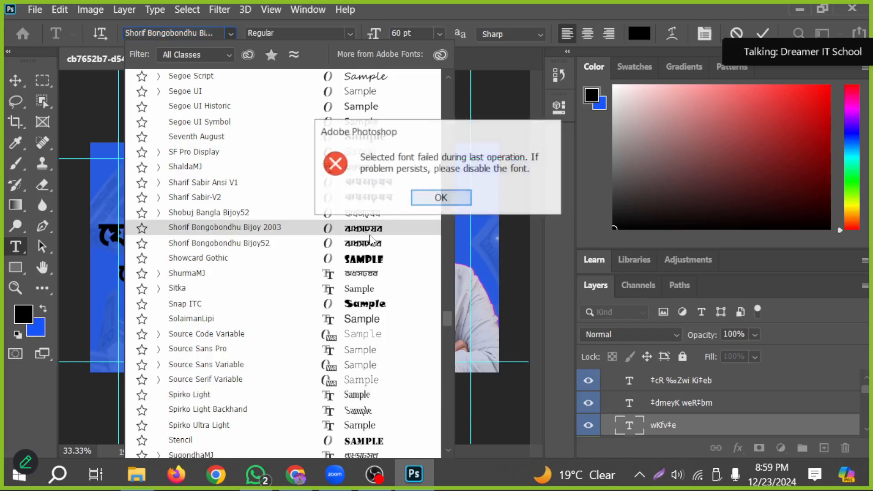
click(425, 196)
click(442, 197)
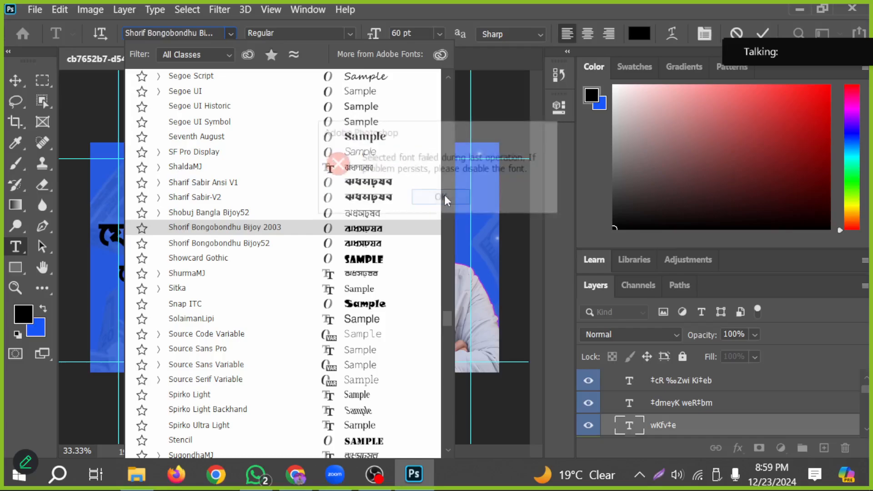
click(468, 198)
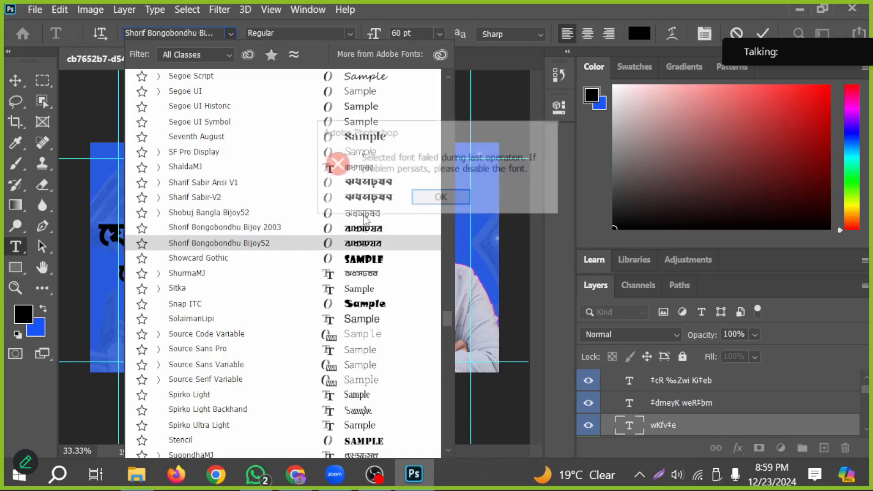
click(437, 197)
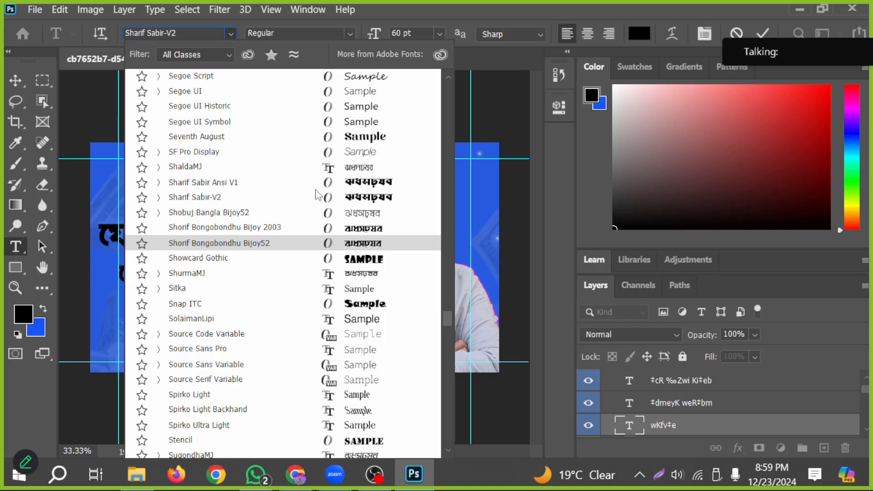
click(428, 196)
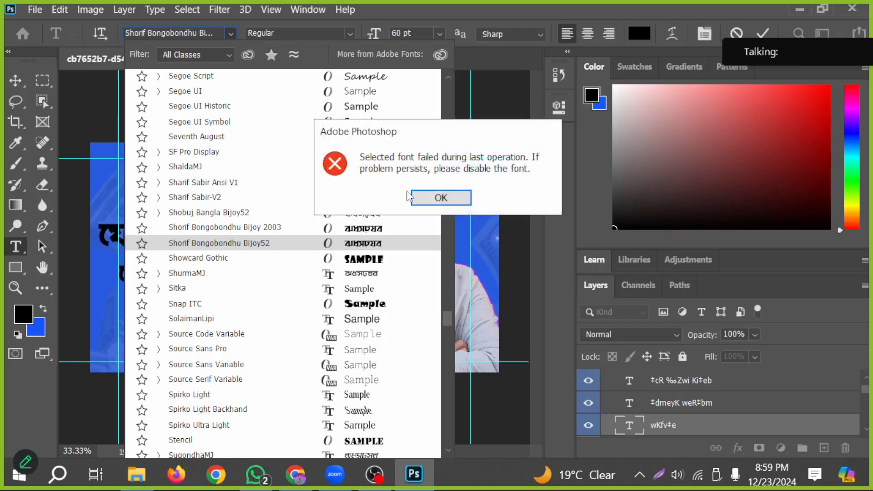
click(427, 198)
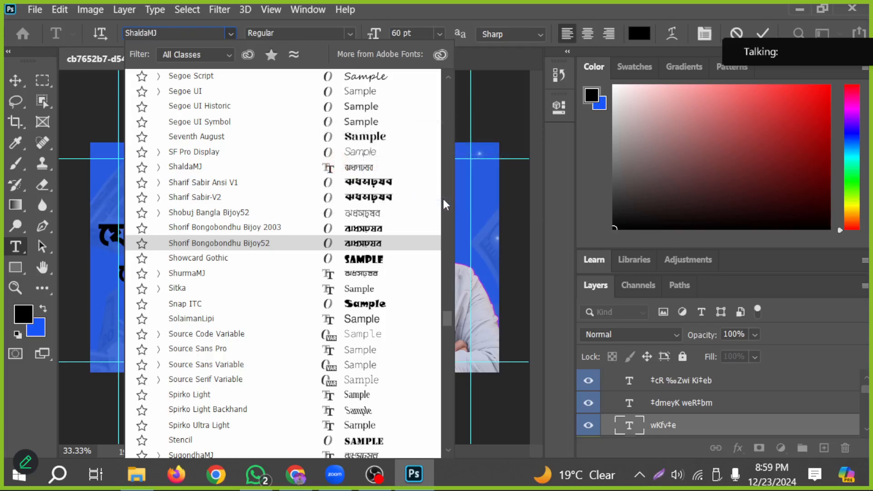
click(422, 199)
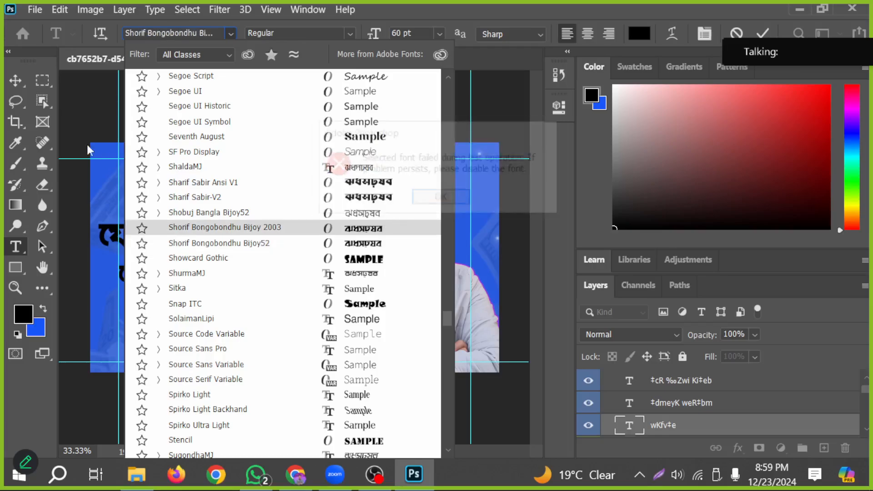
click(422, 198)
key(Down)
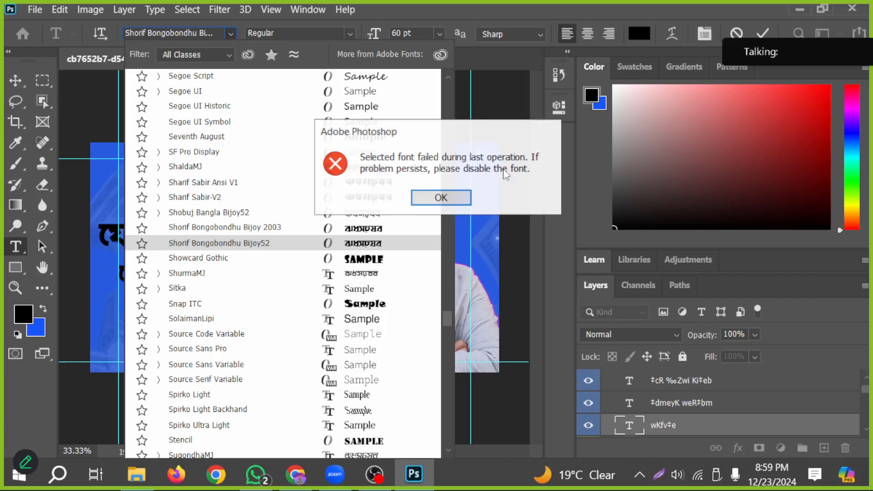
click(415, 200)
key(Up)
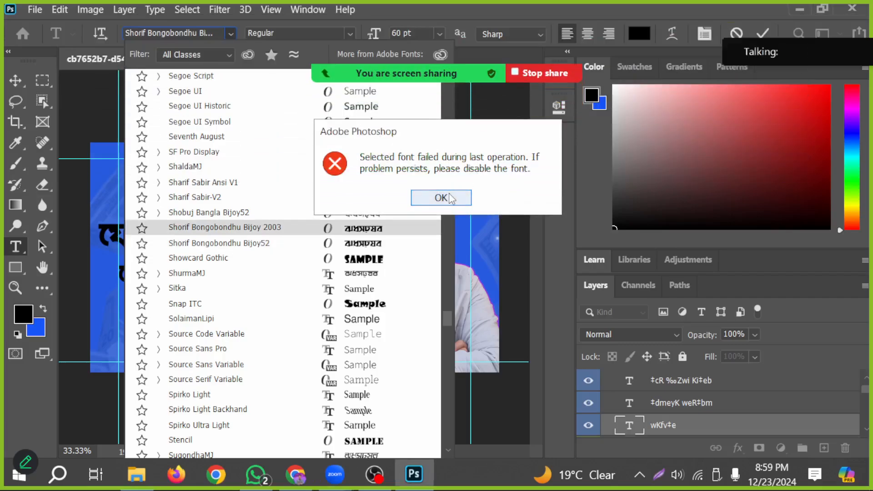
click(461, 198)
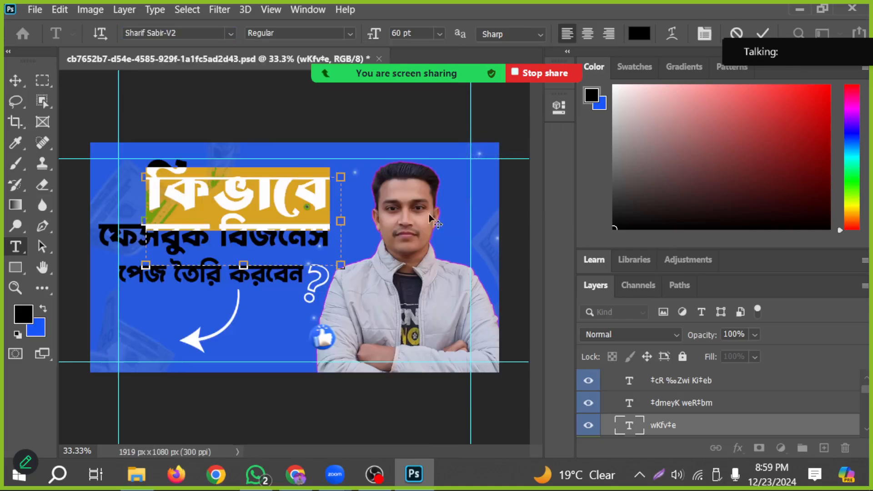
Nudge the top headline "কিভাবে" slightly up and left, and the second line "ফেসবুক বিজনেস" slightly right.
click(15, 80)
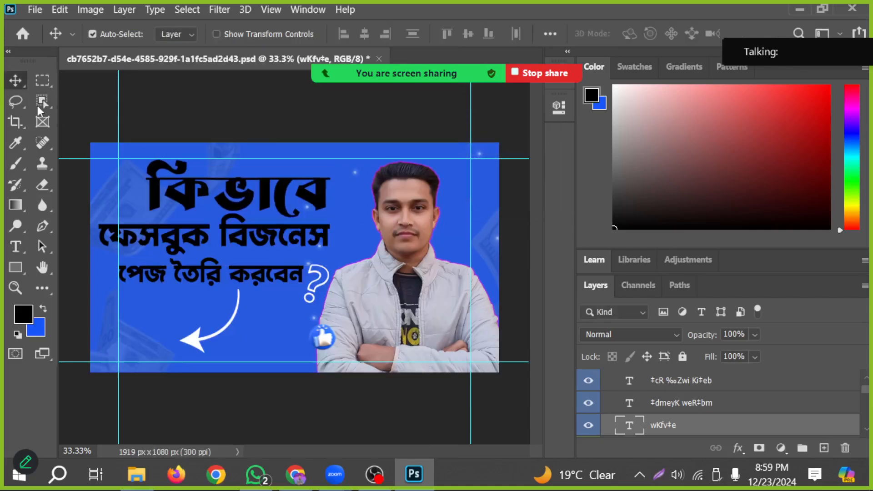
drag(309, 214, 302, 209)
drag(297, 239, 303, 239)
Set the text color of the top headline "কিভাবে" to white (ffffff).
double_click(254, 189)
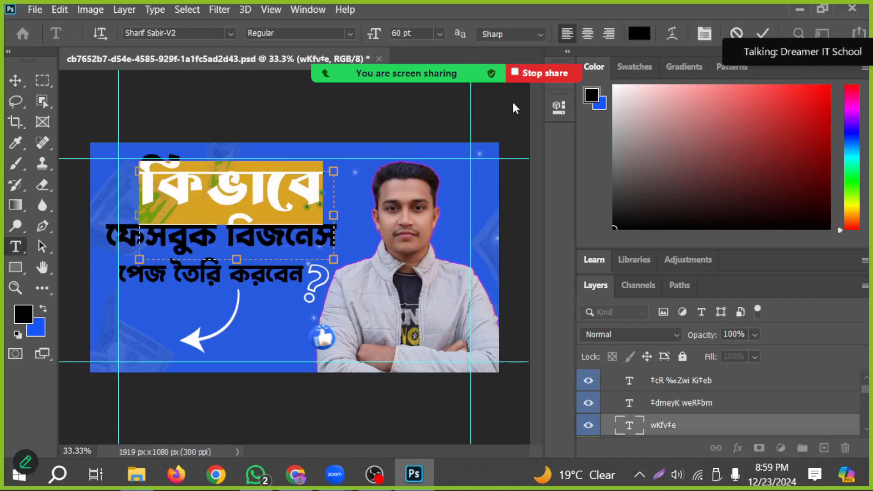
click(637, 33)
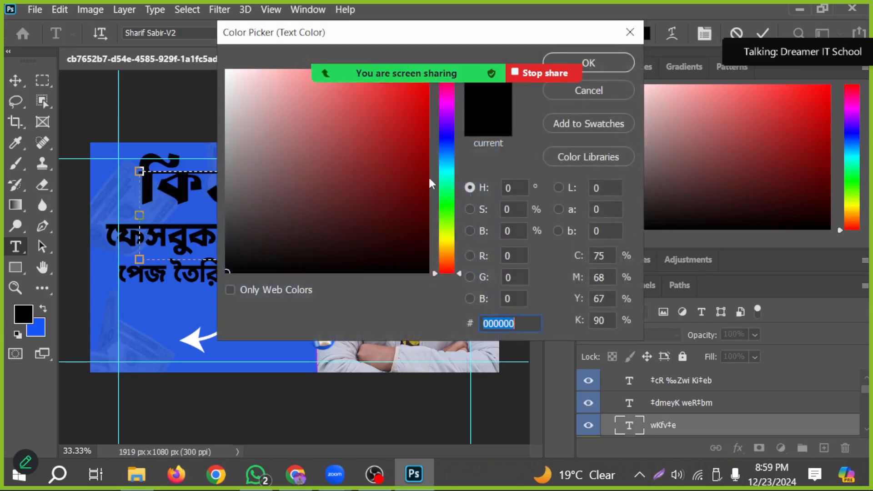
text(ffffff)
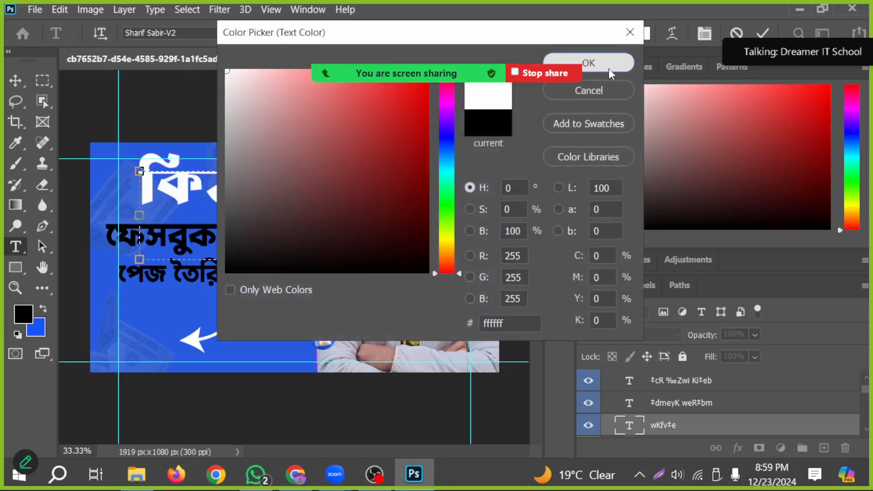
click(609, 68)
click(15, 86)
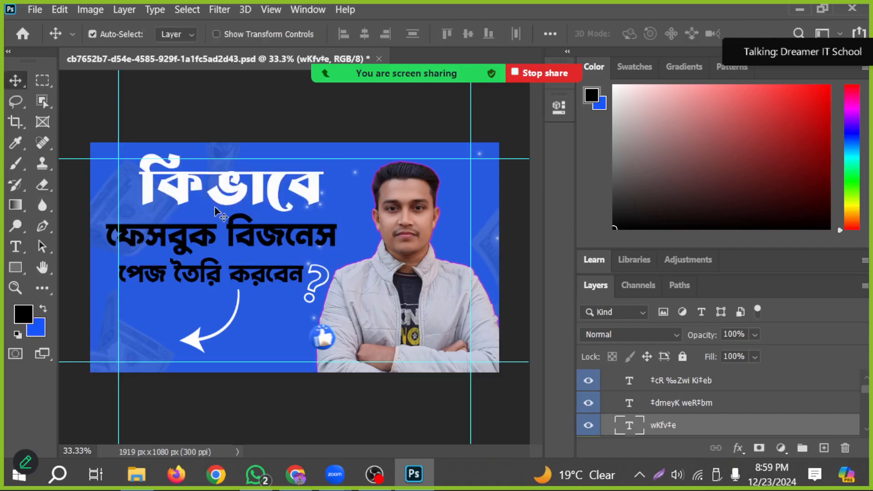
Set the text color of the second line "ফেসবুক বিজনেস" to white (ffffff) and hide the floating meeting controls.
double_click(629, 403)
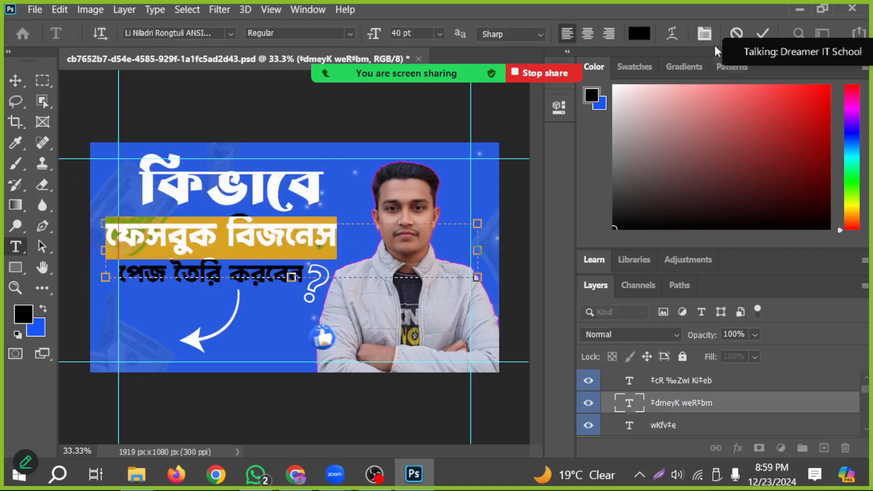
click(638, 37)
text(ffffff)
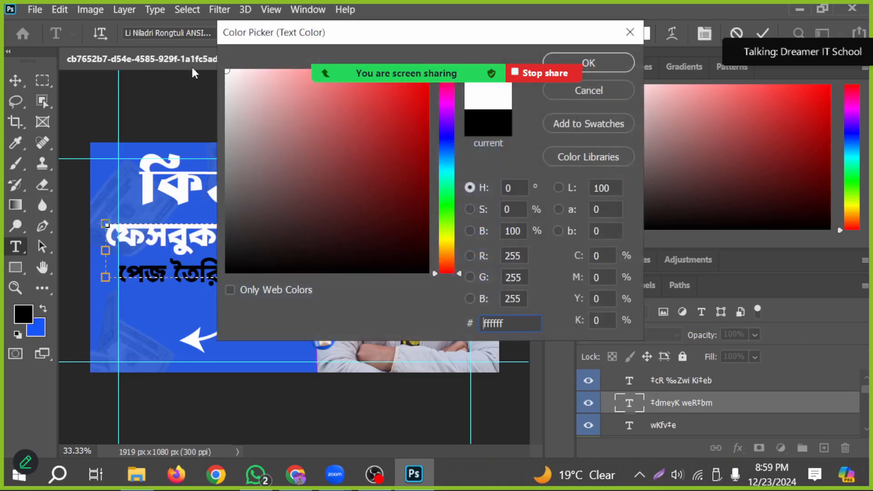
click(599, 65)
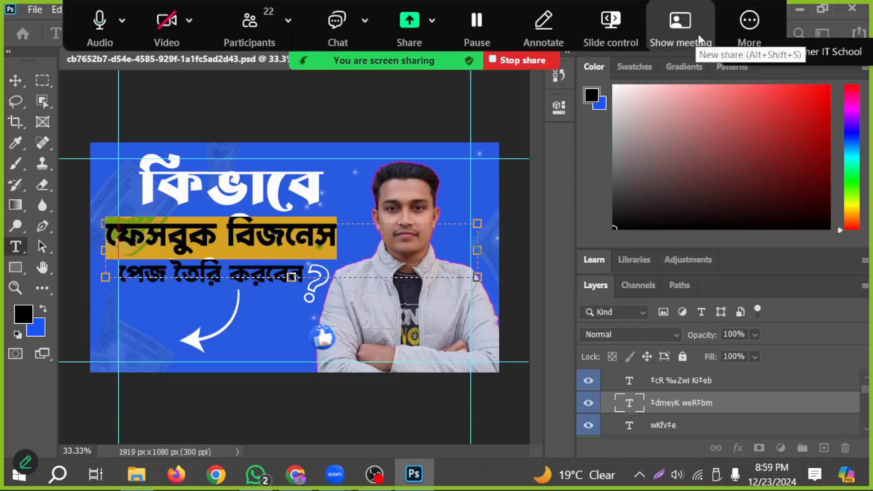
click(749, 22)
click(682, 219)
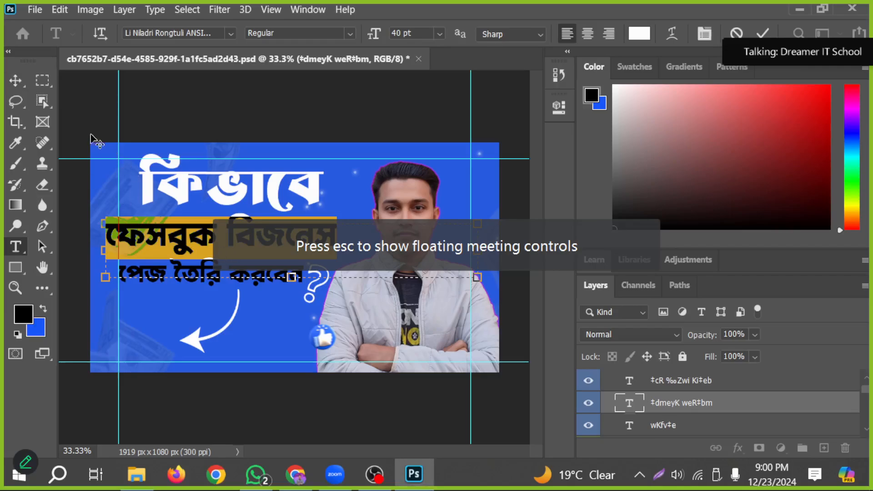
click(16, 81)
click(251, 118)
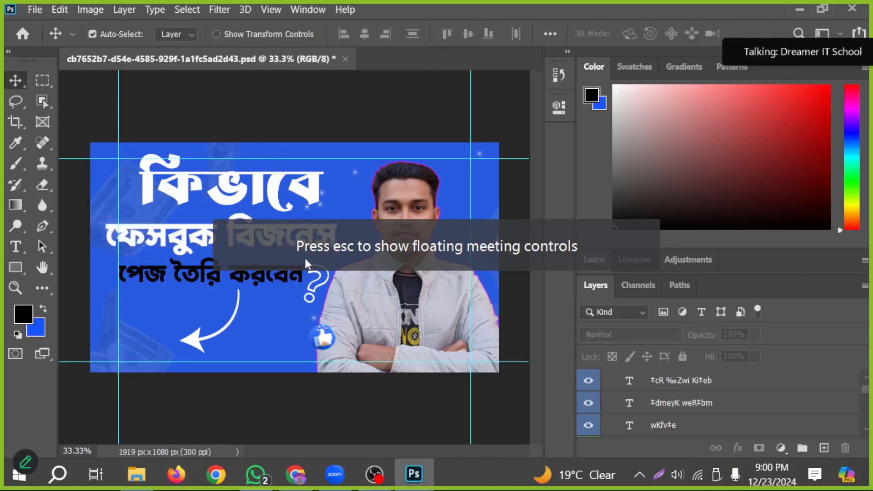
click(215, 254)
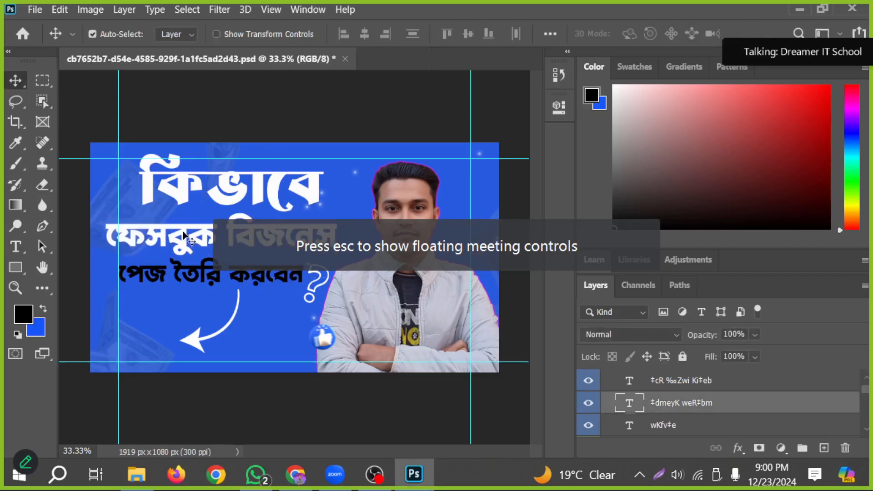
Set the text color of the third line "পেজ তৈরি করবেন" to bright yellow (fff221).
double_click(212, 272)
click(639, 34)
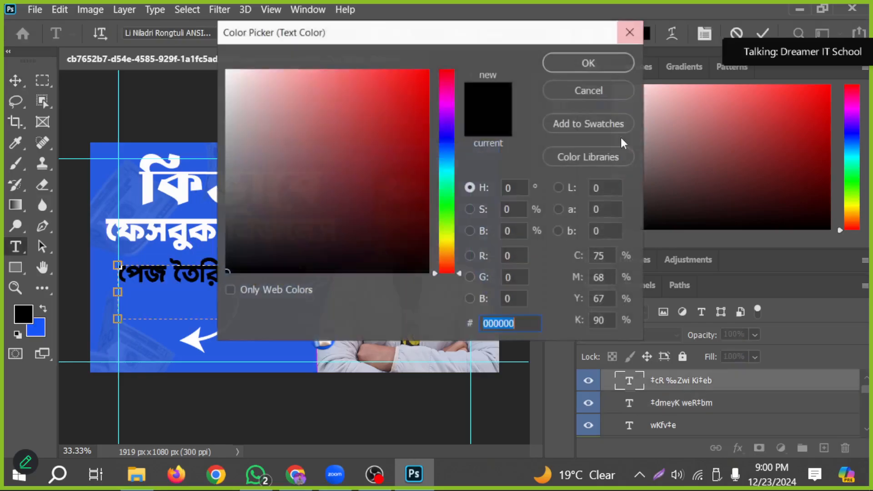
click(445, 238)
drag(389, 137, 453, 33)
click(446, 246)
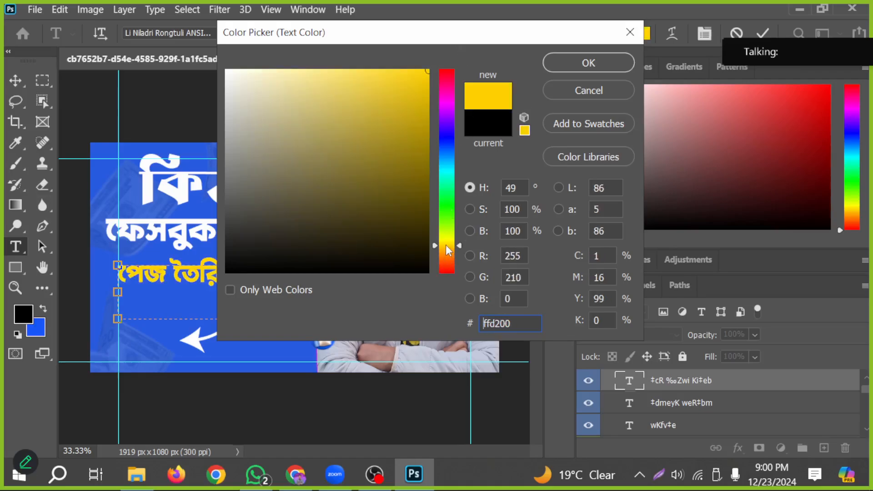
click(403, 68)
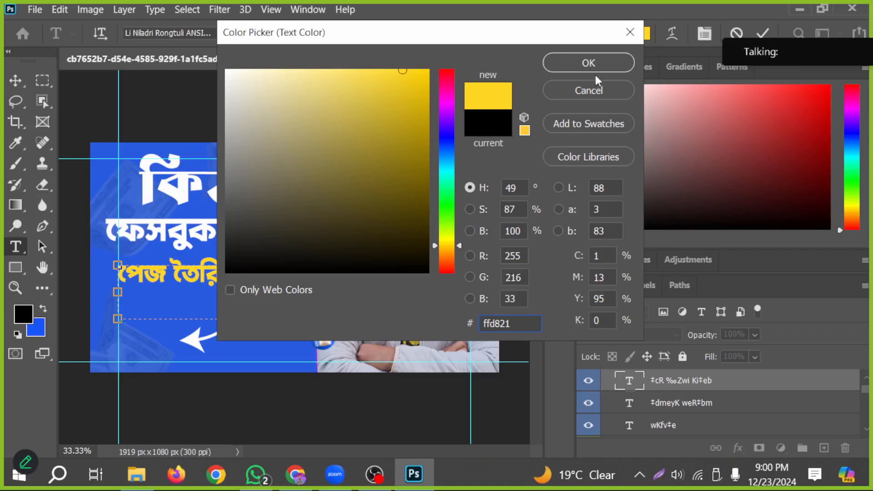
click(446, 242)
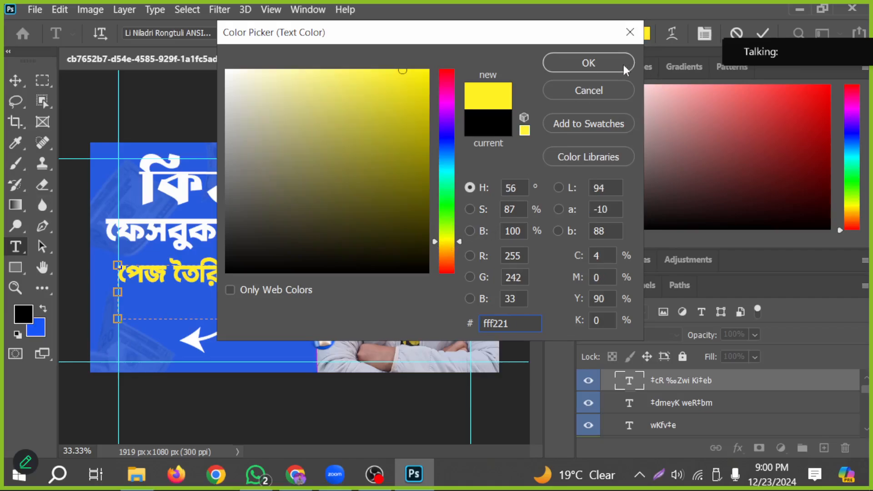
click(588, 62)
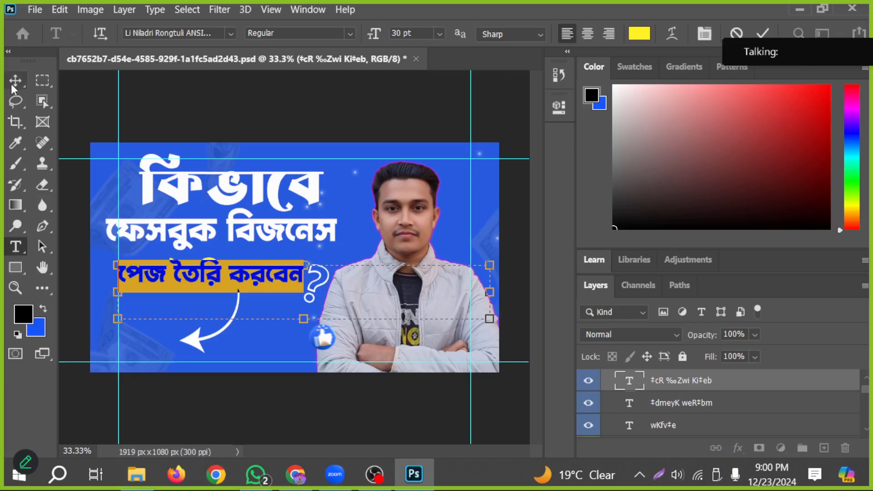
click(16, 81)
Shift the top headline "কিভাবে" left and slightly down, and move the second line "ফেসবুক বিজনেস" a little left and down.
drag(272, 209, 258, 209)
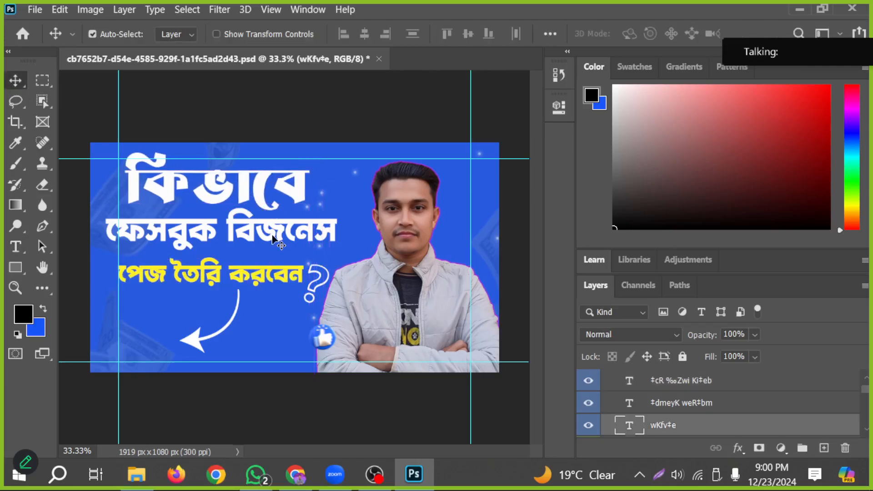
click(272, 238)
click(257, 275)
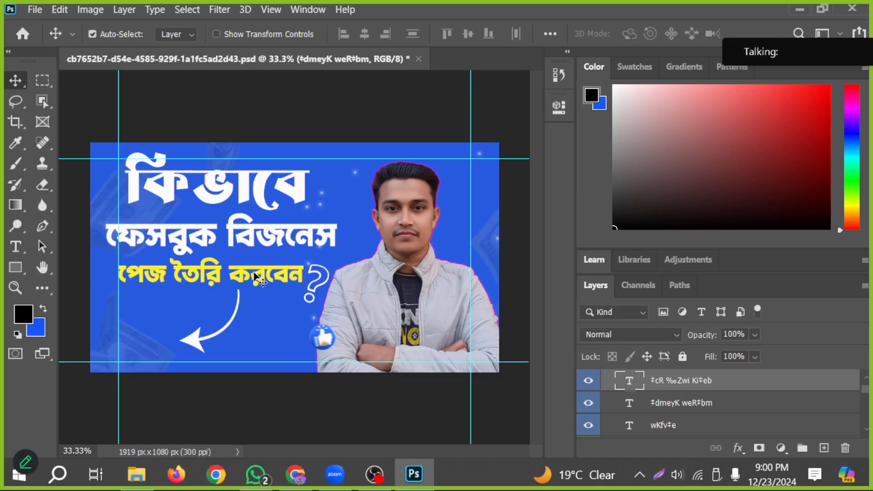
drag(293, 253, 286, 251)
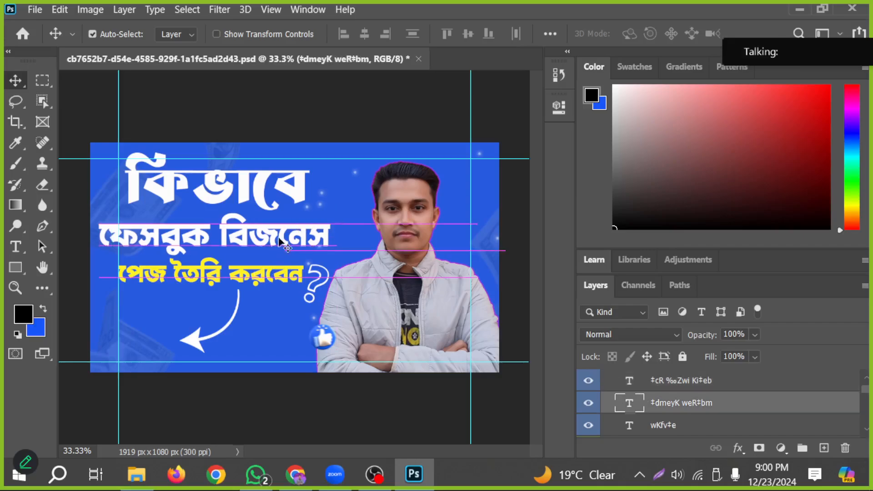
drag(279, 189, 281, 195)
Try the Li Alinur Shishir Unicode font on the second line "ফেসবুক বিজনেস", and restore Li Niladri Rongtuli ANSI V2.
double_click(284, 239)
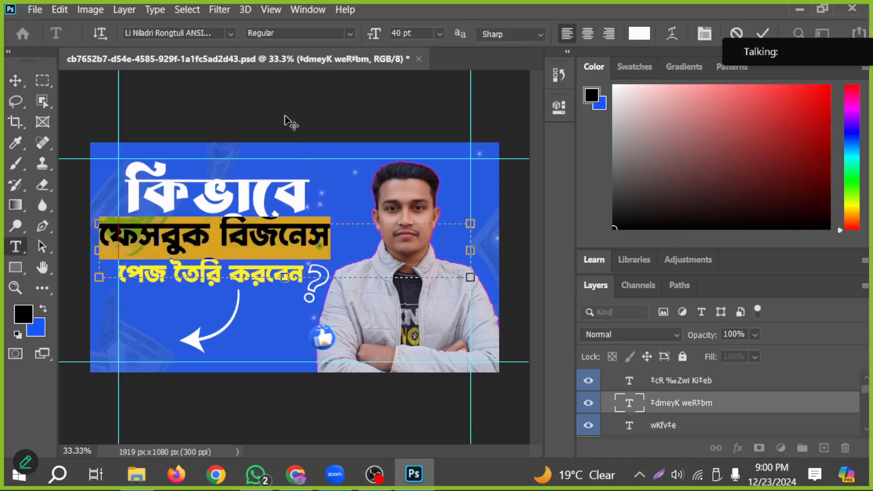
click(232, 33)
scroll(260, 87, up, 1)
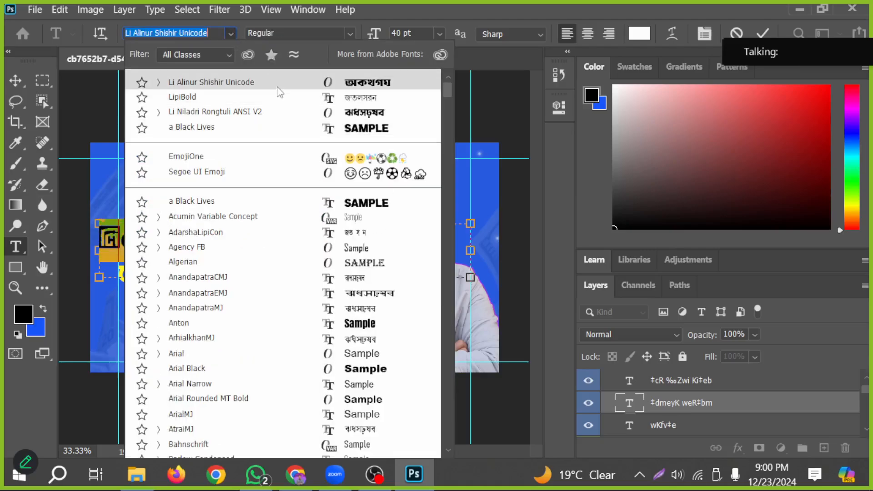
click(278, 87)
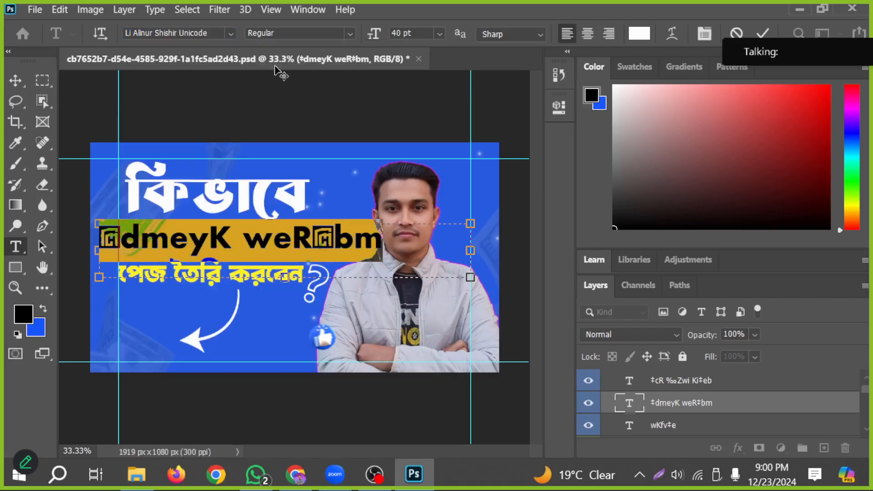
click(231, 33)
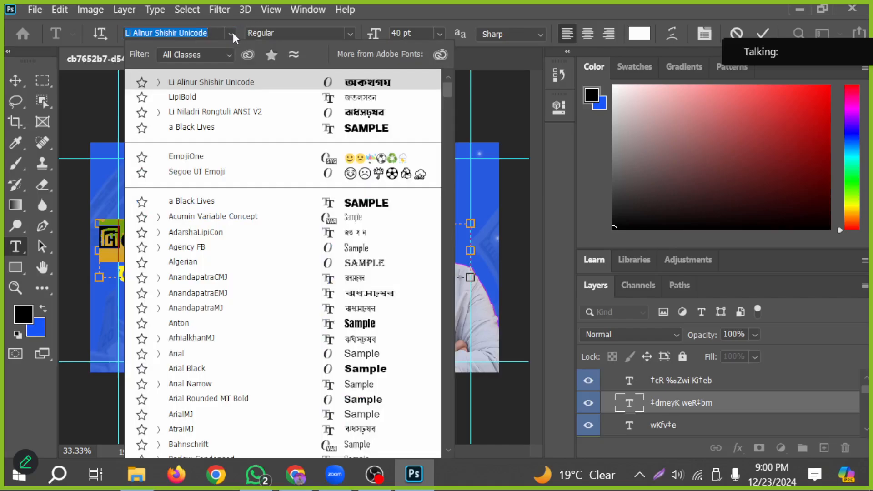
click(322, 117)
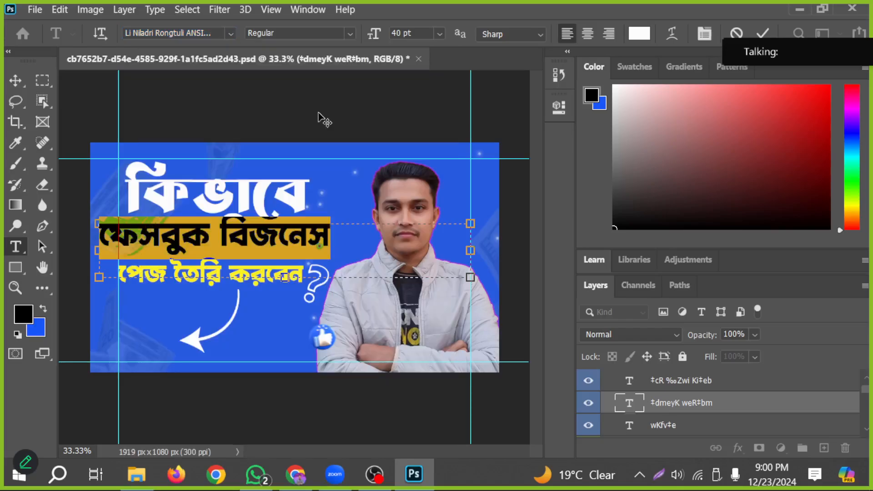
click(17, 81)
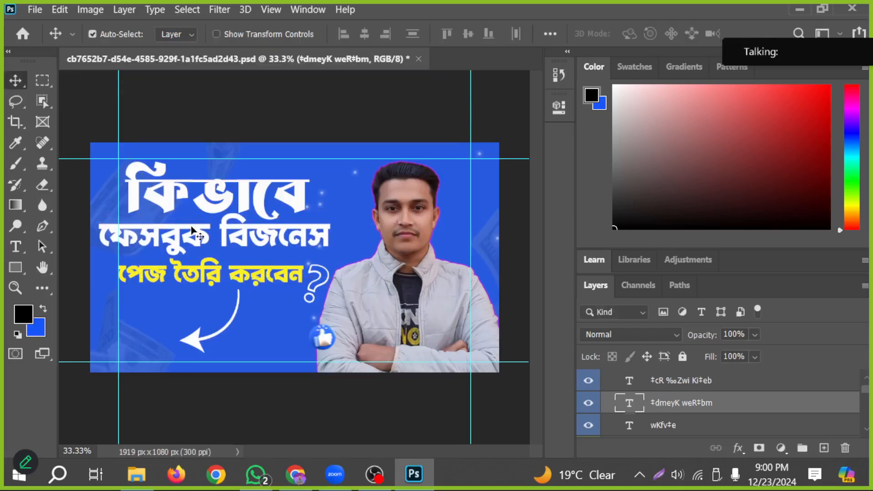
click(237, 210)
double_click(237, 208)
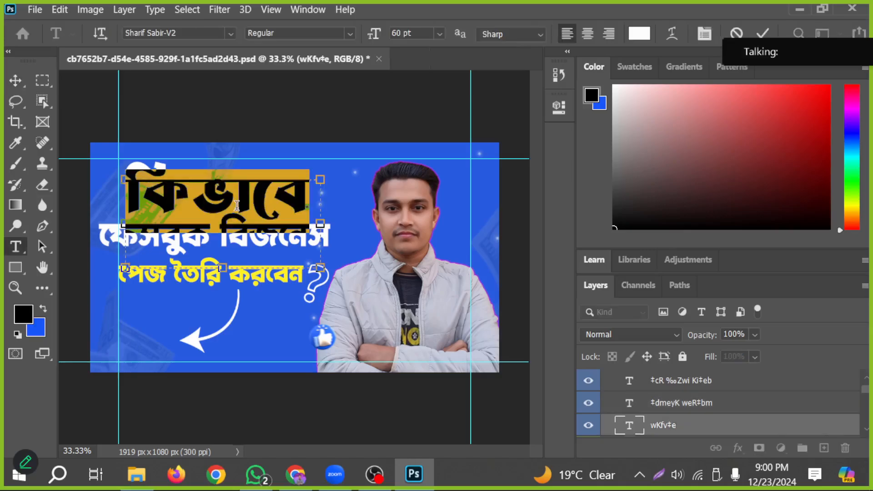
click(16, 84)
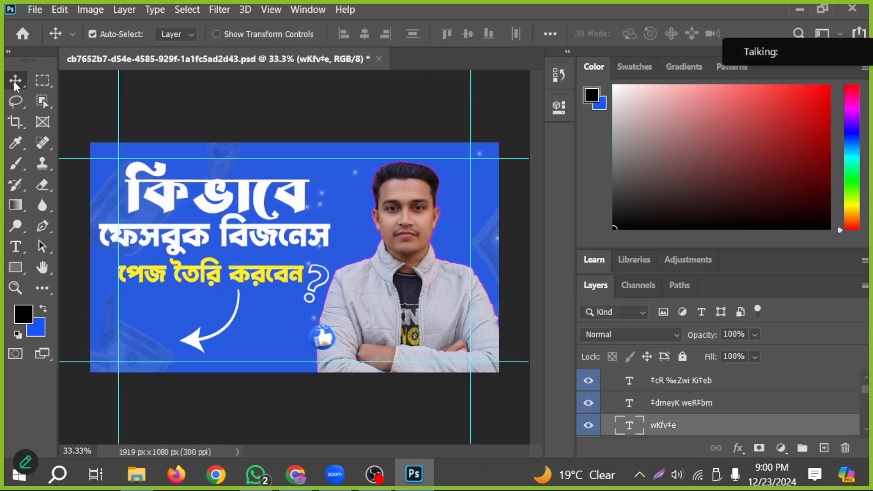
Nudge the second line "ফেসবুক বিজনেস" slightly down and group the three headline text layers together.
click(250, 249)
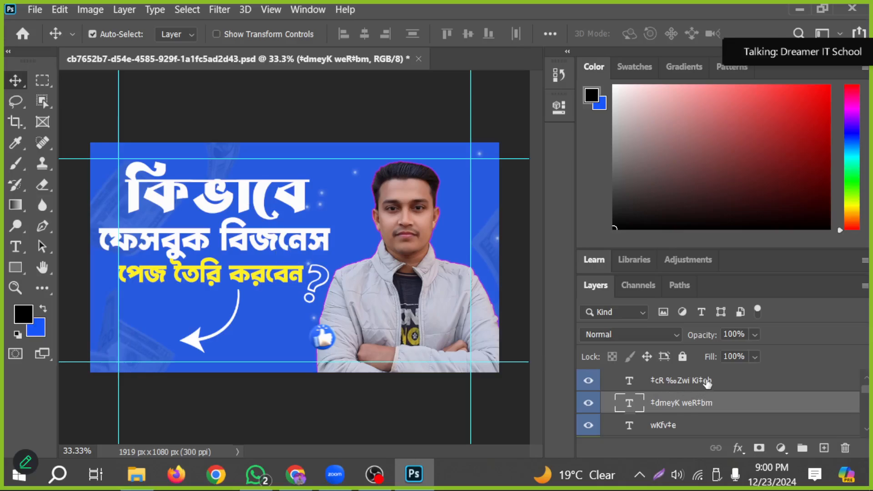
scroll(708, 383, up, 2)
scroll(702, 391, down, 1)
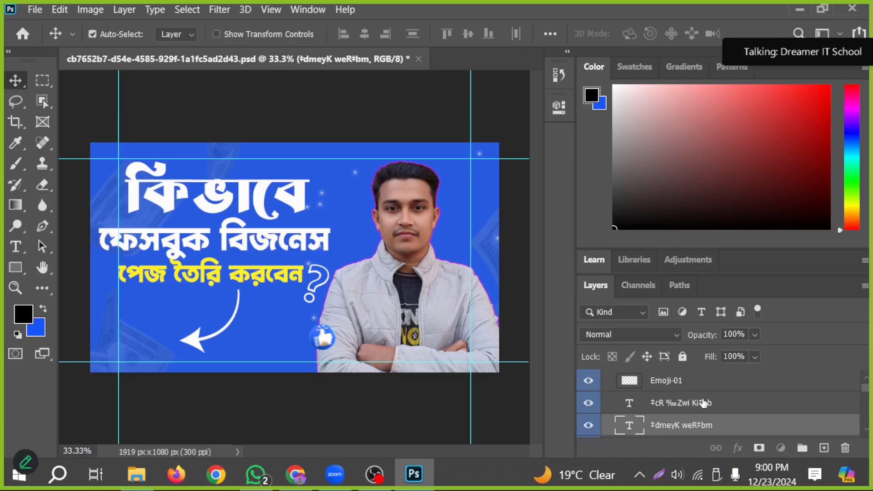
click(704, 403)
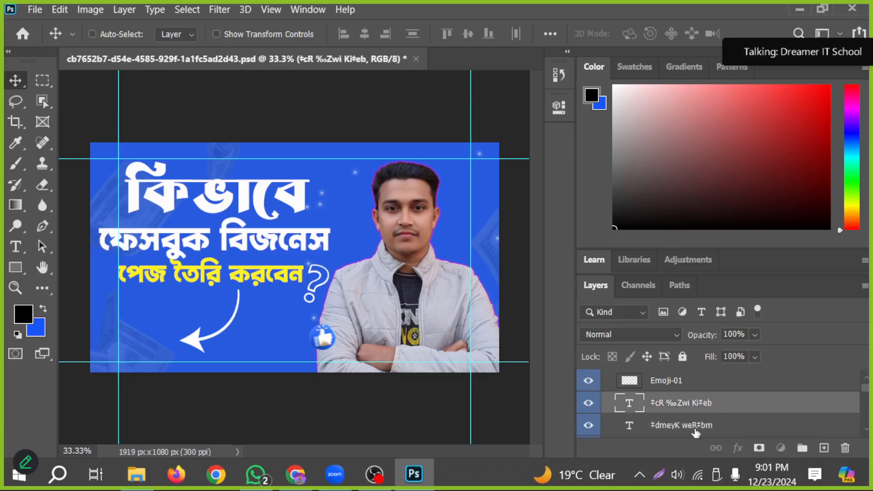
shift+click(696, 428)
scroll(696, 427, down, 1)
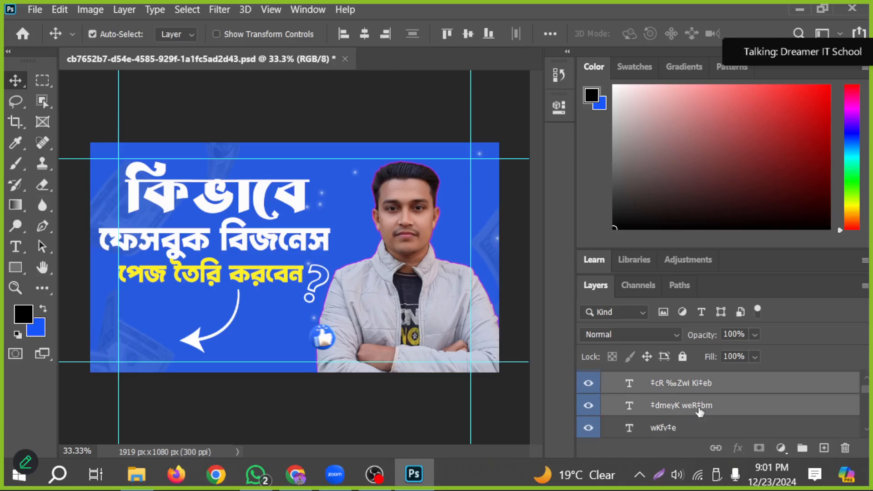
shift+click(681, 428)
key(ctrl+g)
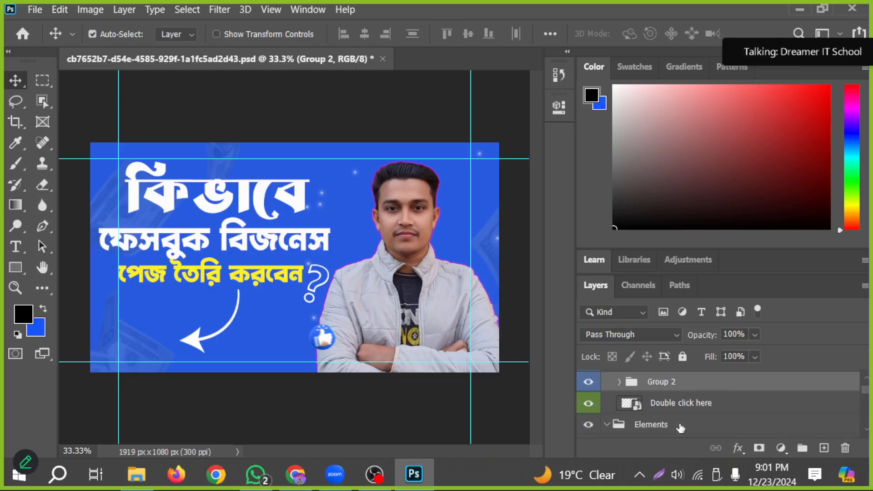
Add a black 5 px Stroke effect positioned Outside to the group of headline text layers.
click(737, 452)
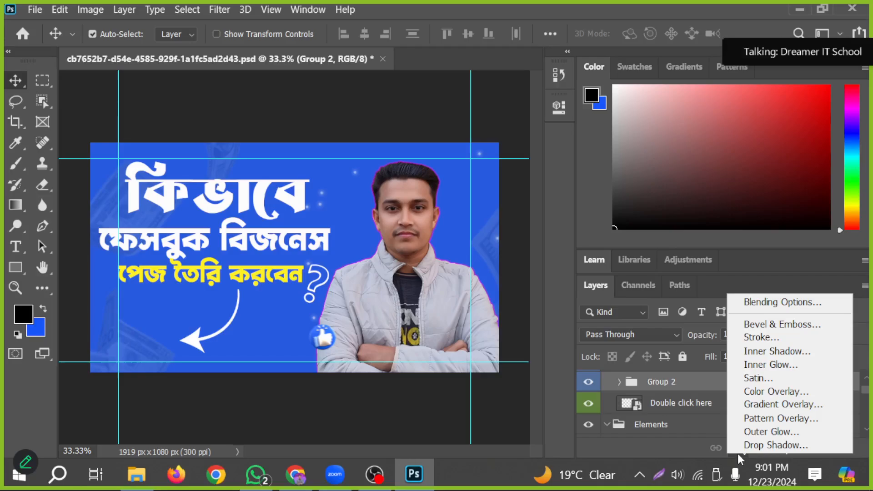
click(785, 343)
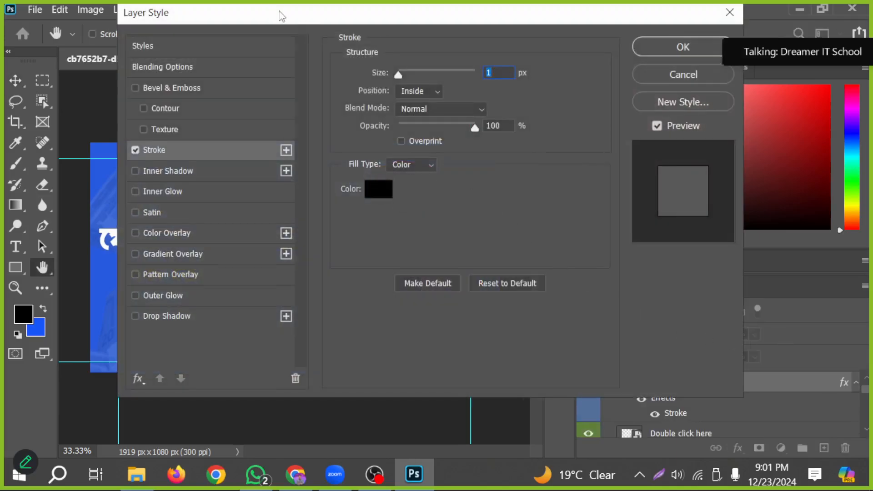
drag(281, 15, 480, 27)
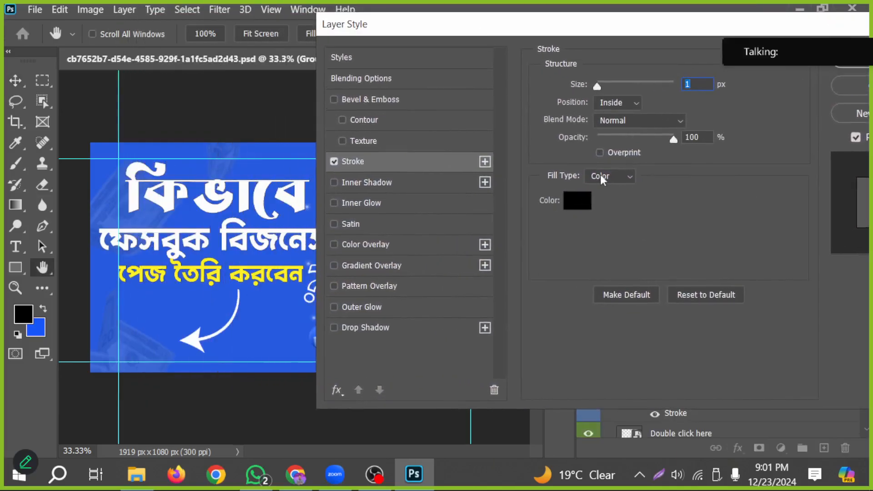
drag(593, 87, 604, 89)
click(617, 103)
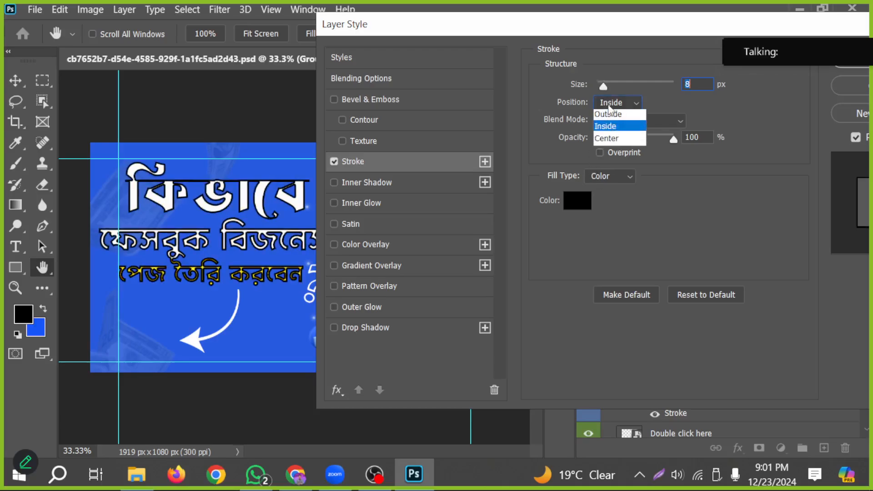
click(615, 115)
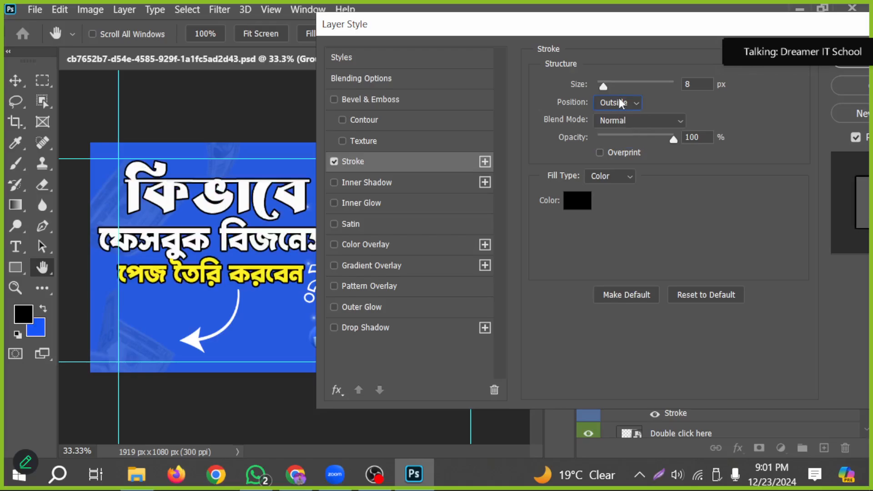
drag(607, 83, 601, 84)
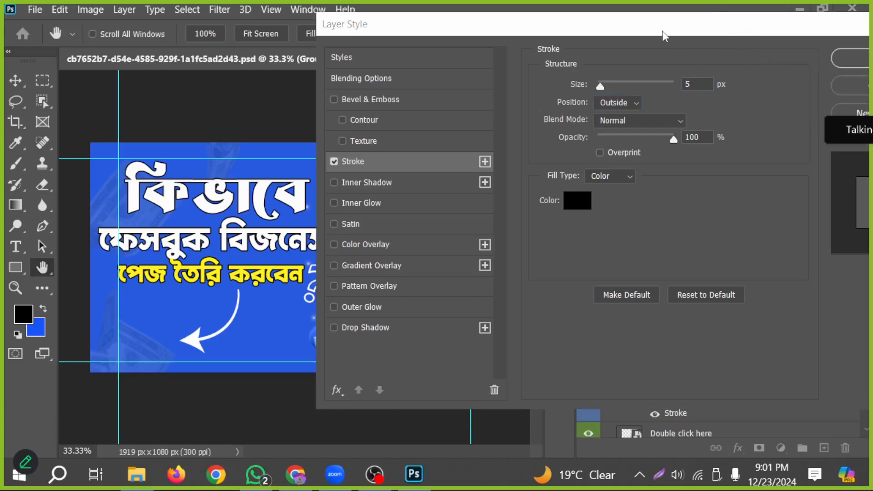
drag(663, 31, 428, 56)
click(672, 88)
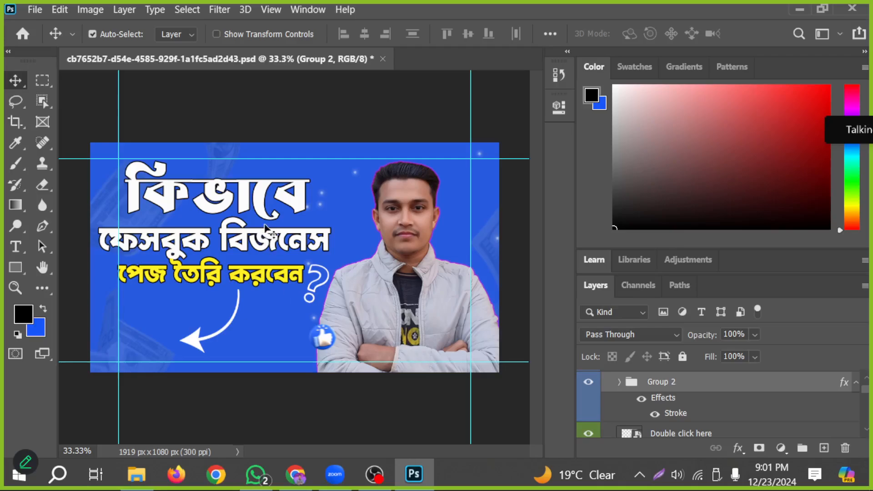
Add a Gradient Overlay to the top headline "কিভাবে" and set the gradient's starting color stop to bright green (28ff12).
double_click(248, 201)
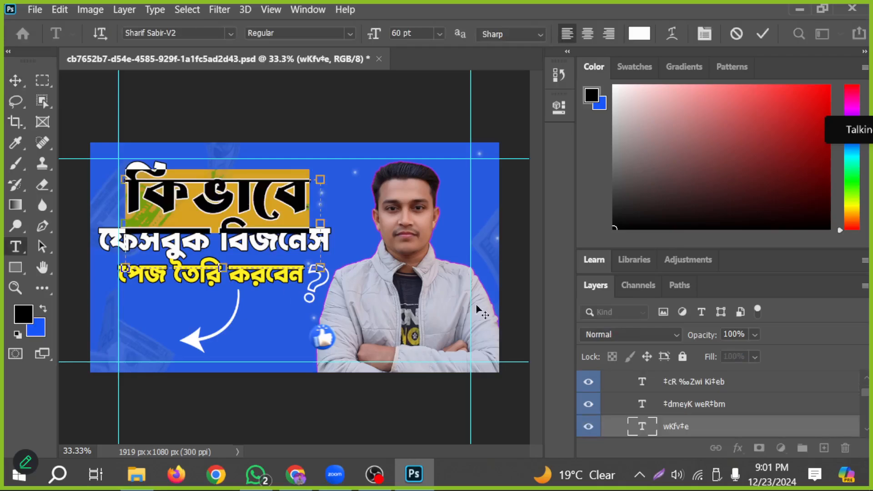
click(689, 432)
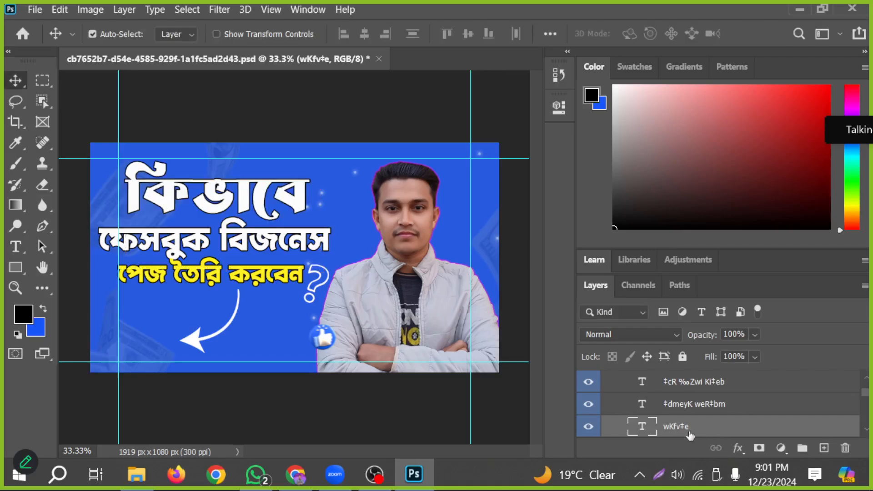
click(738, 448)
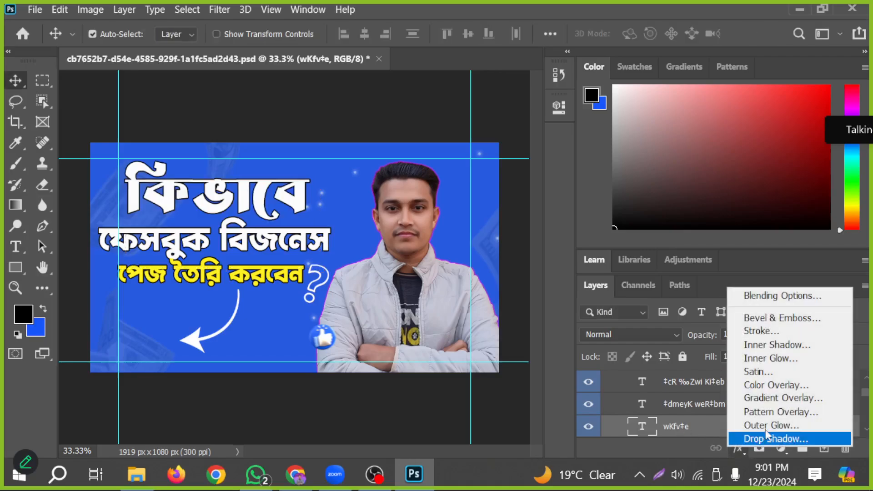
click(789, 398)
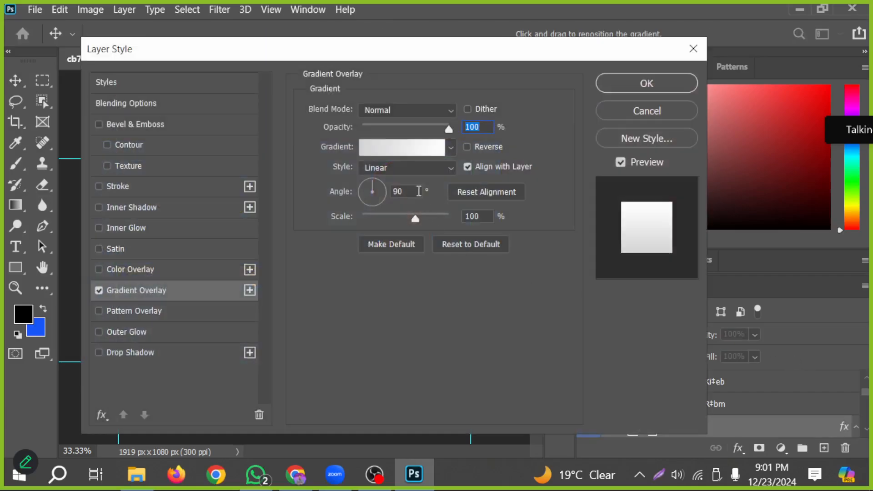
click(383, 152)
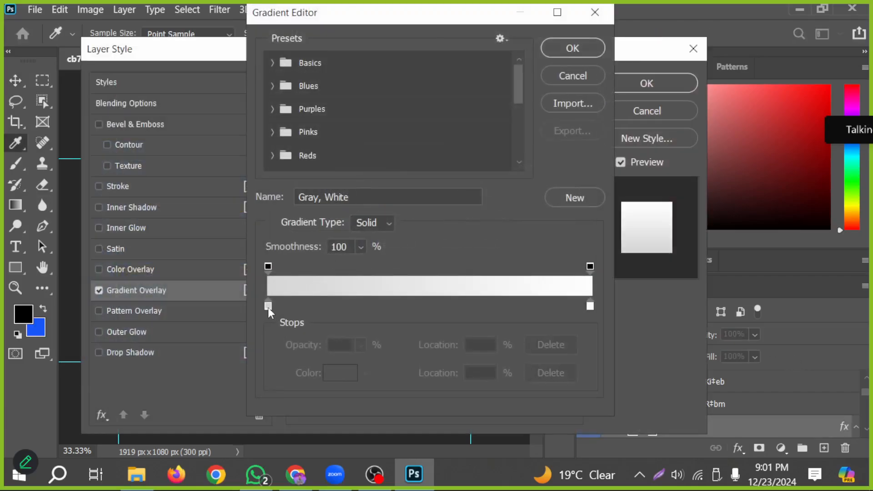
click(268, 306)
click(346, 376)
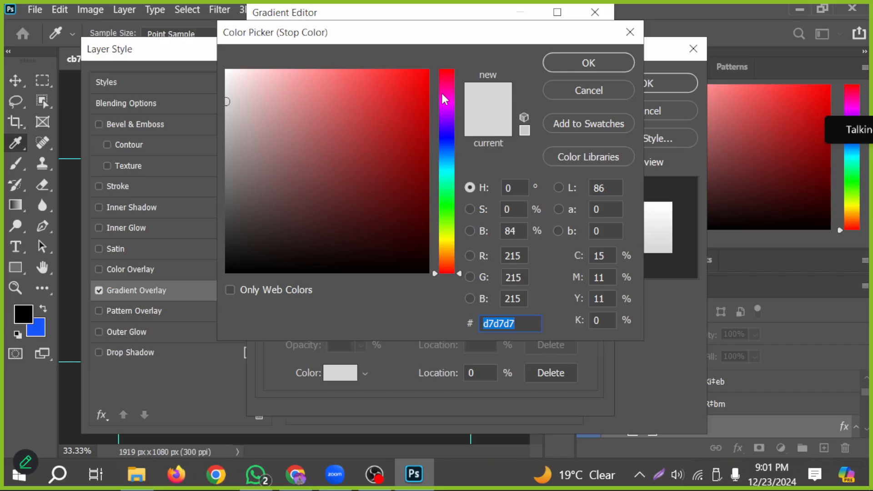
drag(371, 35, 493, 96)
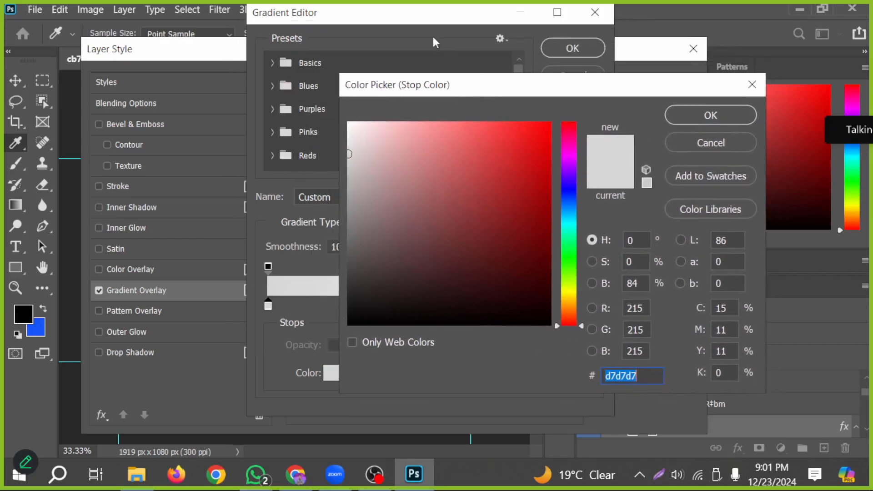
click(566, 261)
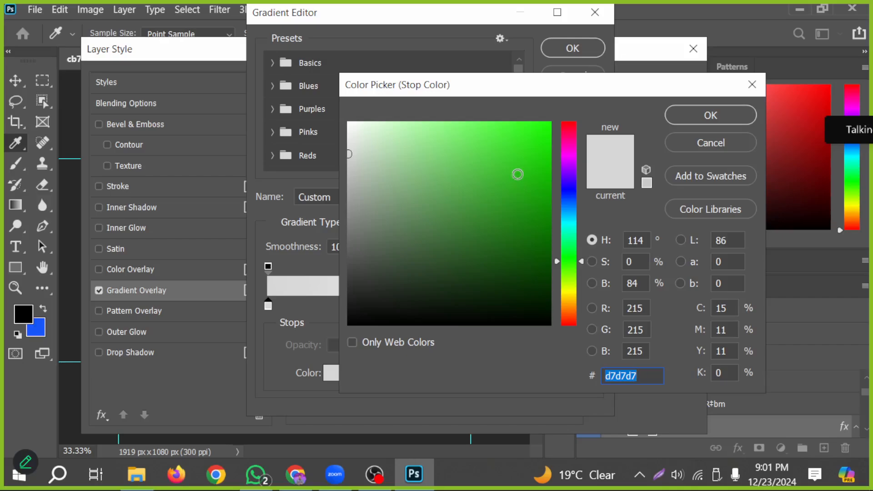
click(536, 123)
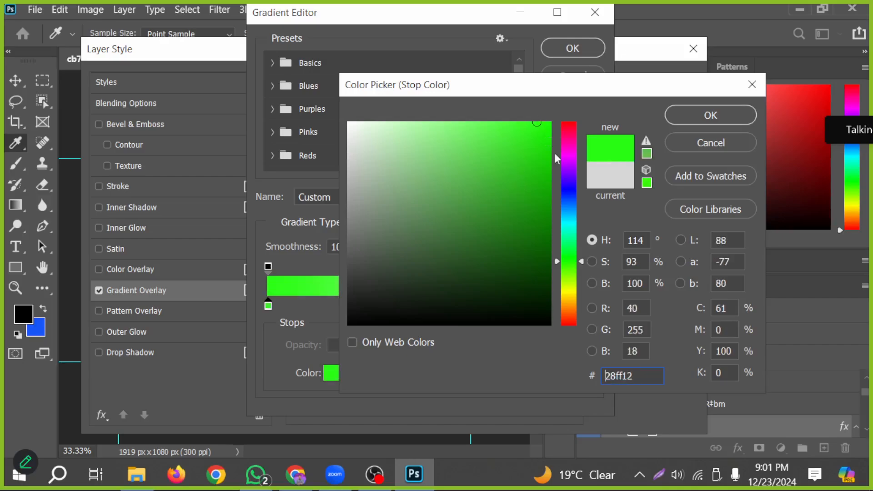
click(688, 121)
Set the gradient's end stop to a darker green at location 99% and apply the overlay to the headline.
click(586, 305)
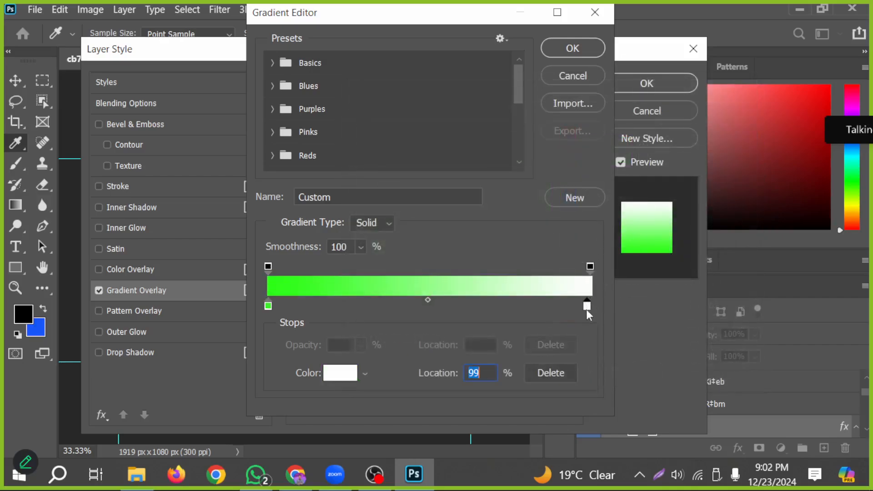
click(347, 375)
click(568, 273)
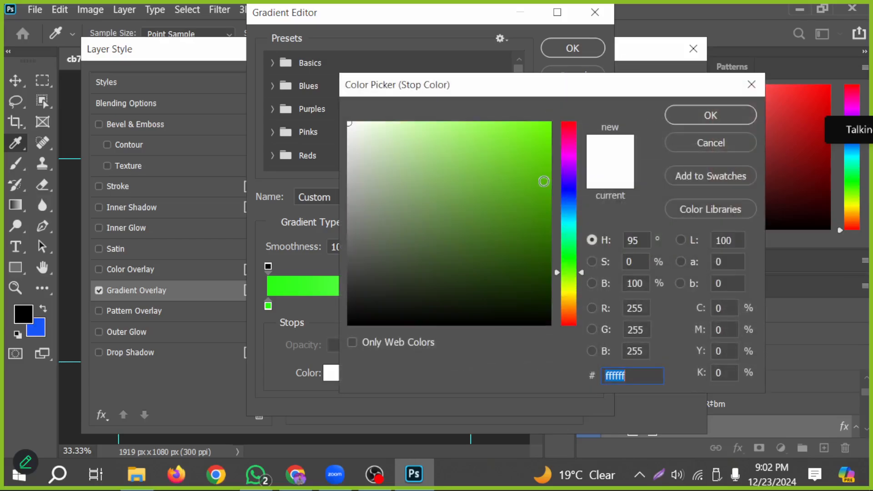
click(544, 179)
click(699, 125)
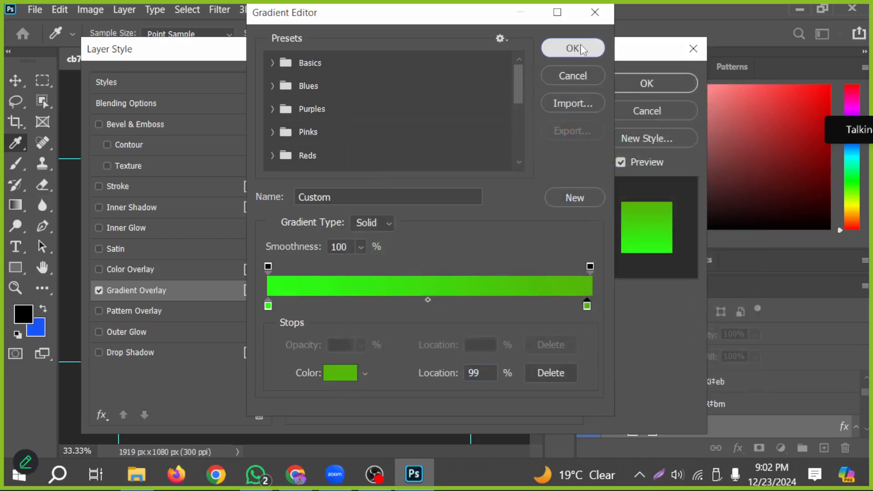
click(572, 48)
click(648, 87)
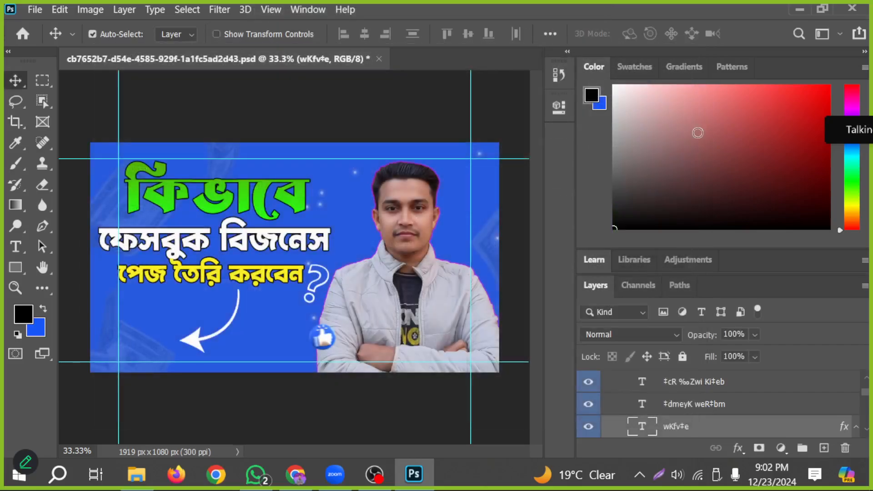
Add an Inner Bevel (Bevel & Emboss) effect with 1000% depth to the green headline "কিভাবে".
right_click(689, 428)
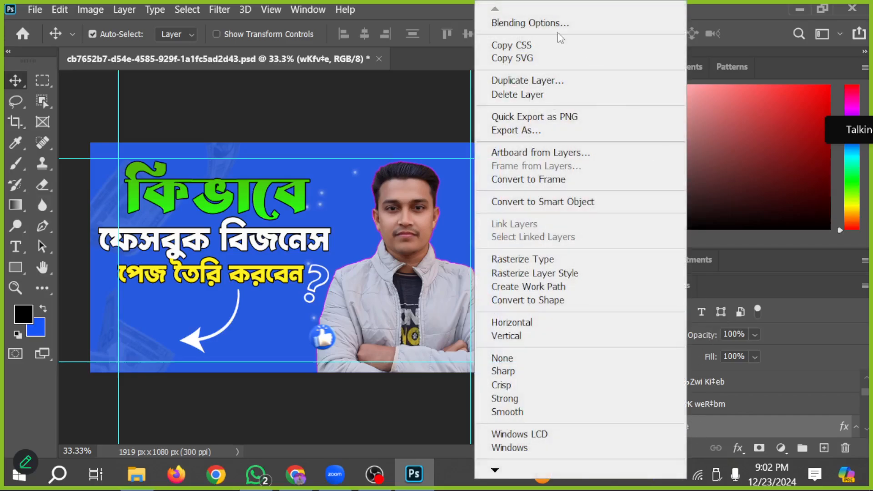
click(423, 107)
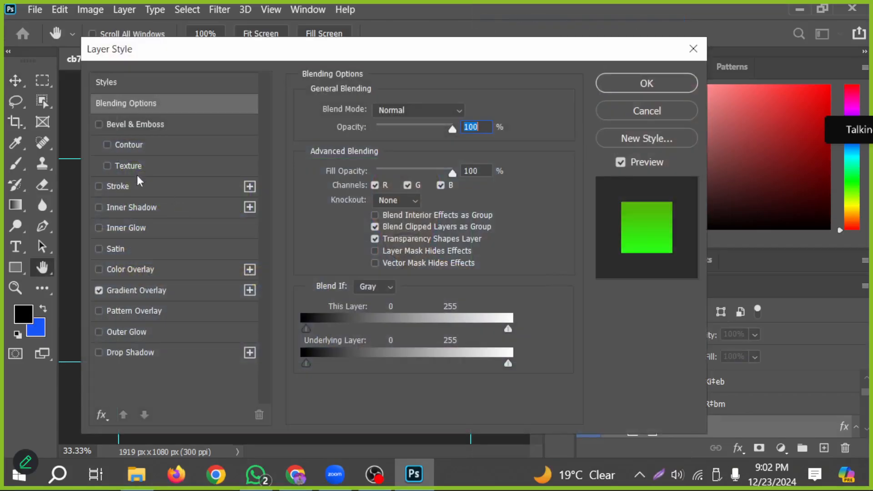
click(99, 124)
drag(157, 49, 417, 36)
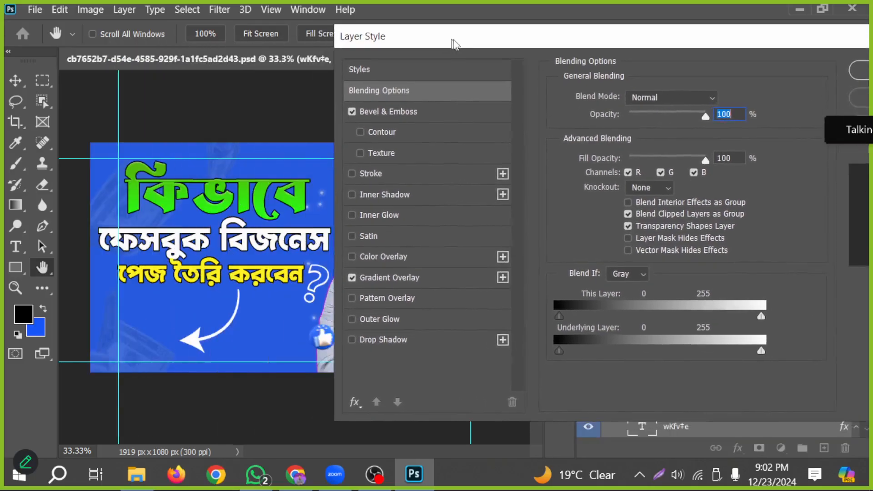
click(414, 113)
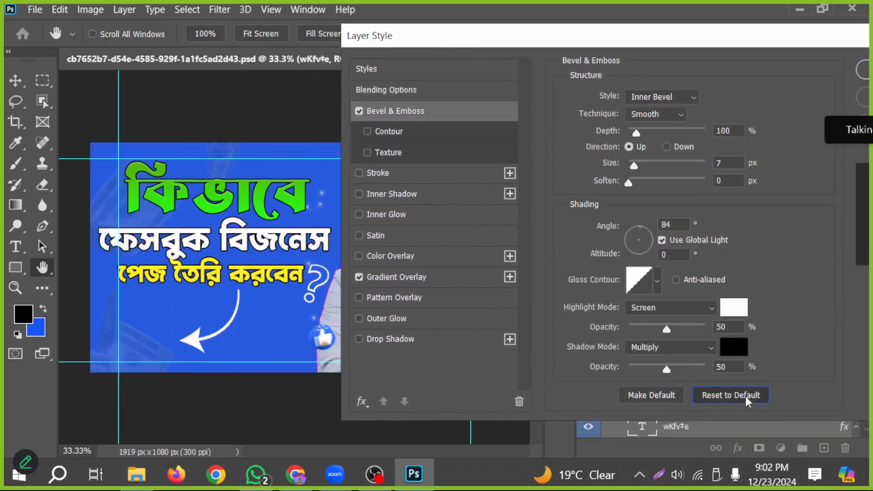
drag(643, 133, 712, 132)
double_click(730, 131)
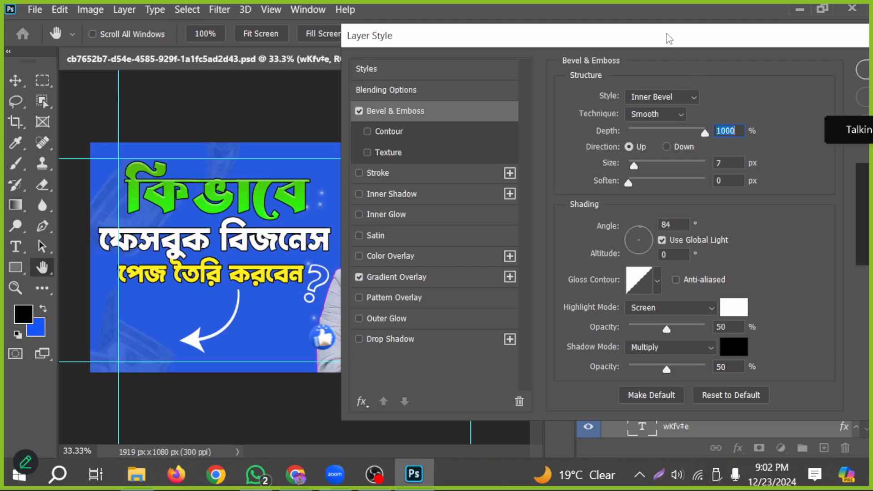
drag(669, 39, 553, 37)
click(792, 64)
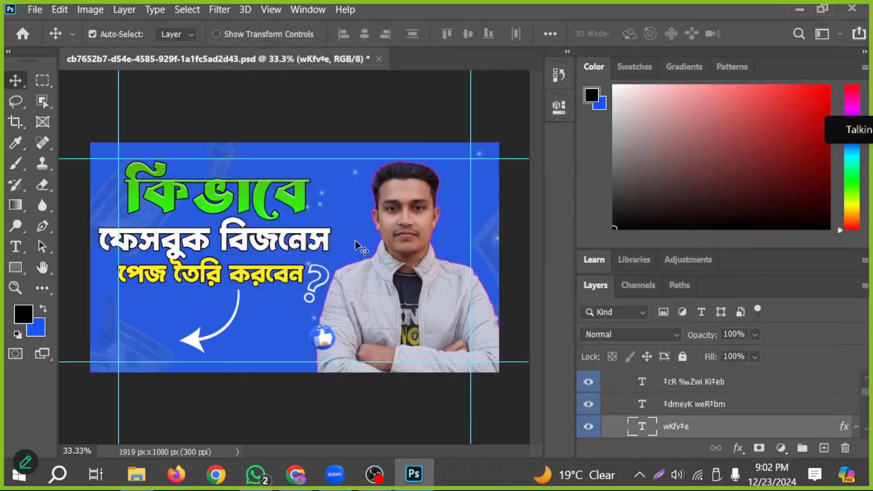
click(303, 245)
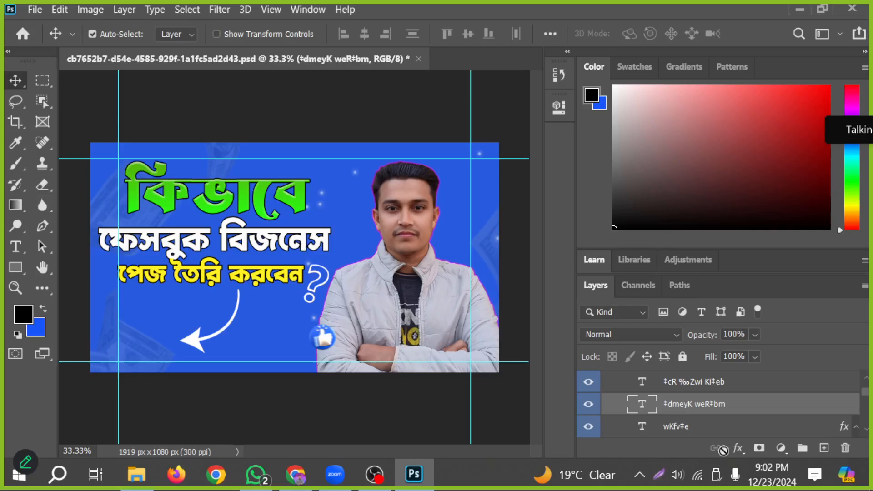
click(739, 449)
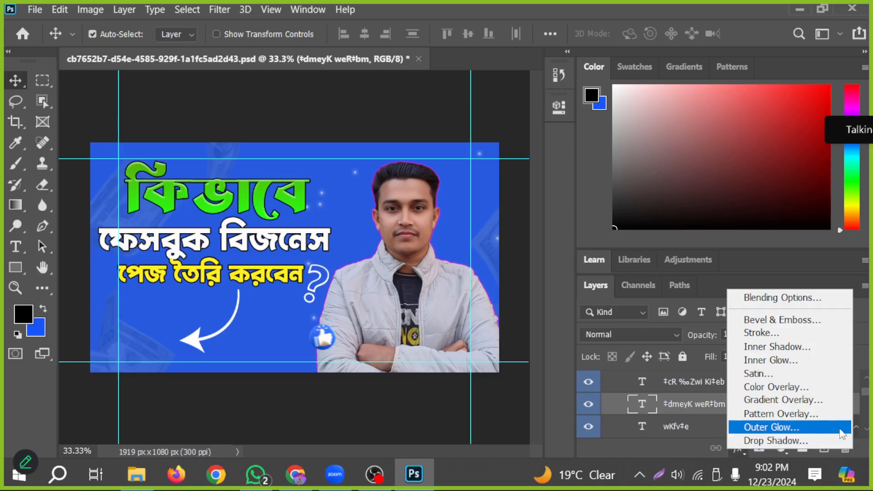
click(239, 285)
key(Down)
key(Down)
key(Down)
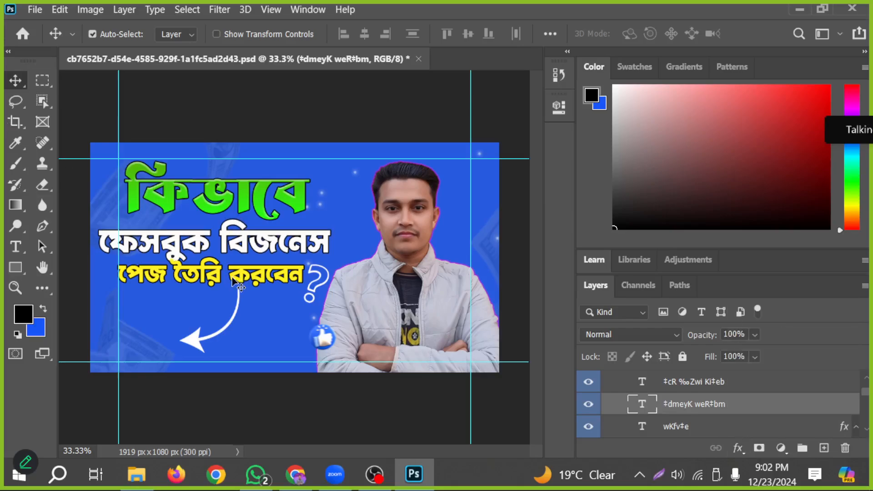
key(Up)
key(Up)
key(Up)
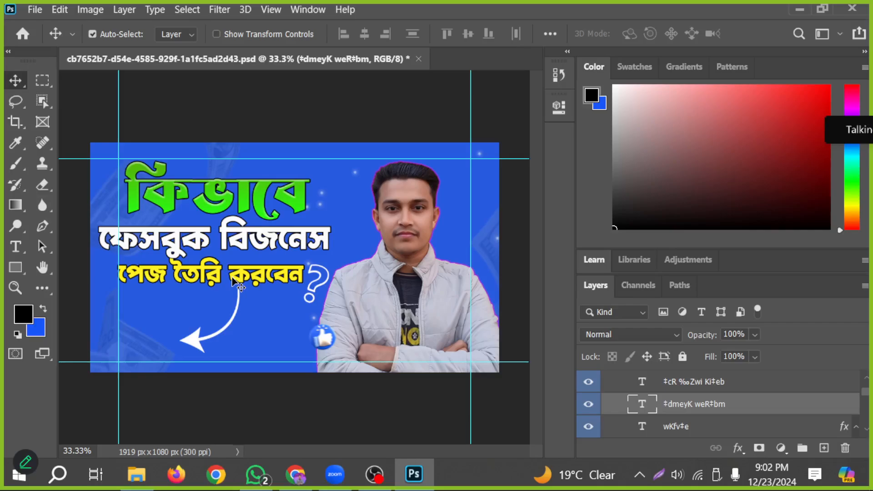
Nudge the yellow third line "পেজ তৈরি করবেন" slightly down, away from the second line.
click(206, 280)
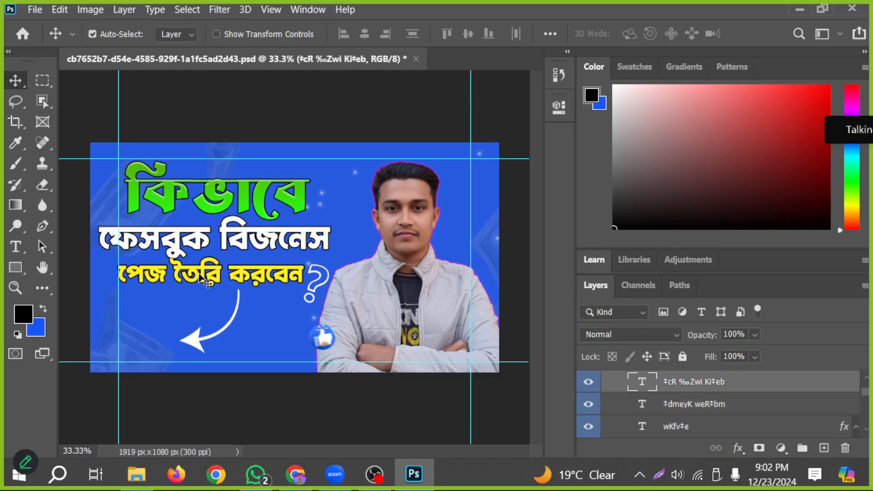
key(Down)
key(Down)
key(Down)
key(Down)
key(Down)
key(Down)
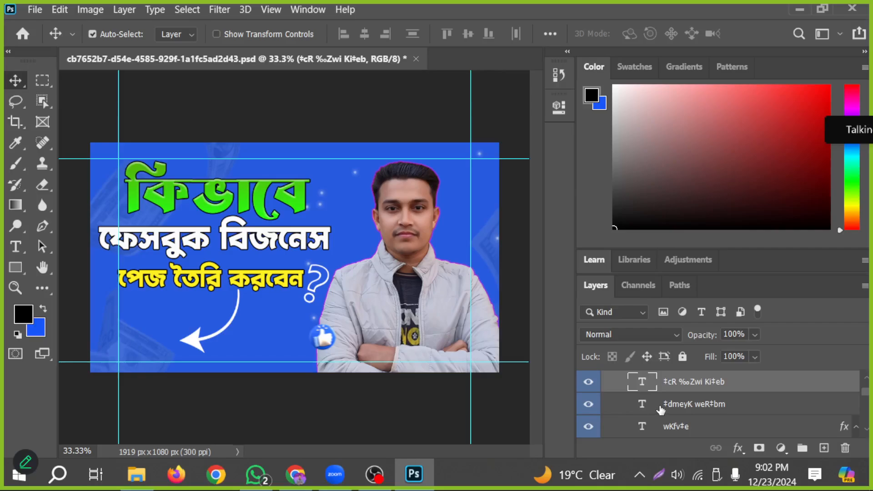
Delete all the text of the second headline line "ফেসবুক বিজনেস".
double_click(251, 244)
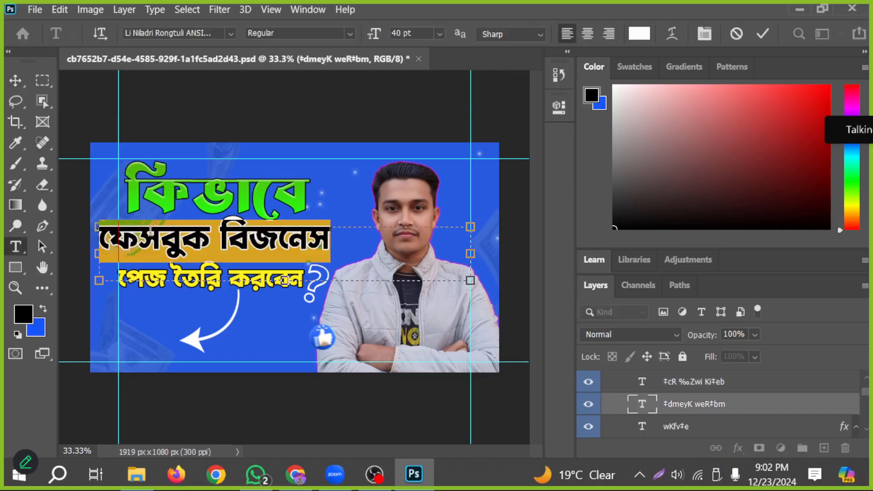
key(BackSpace)
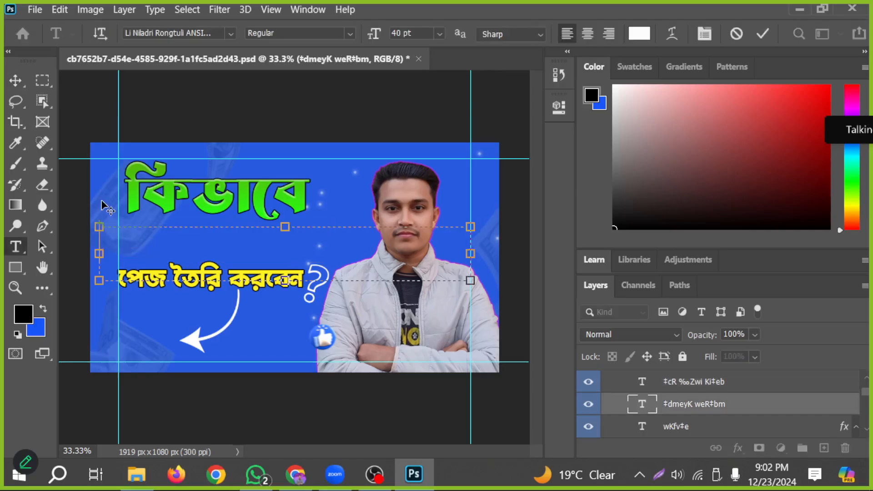
click(20, 85)
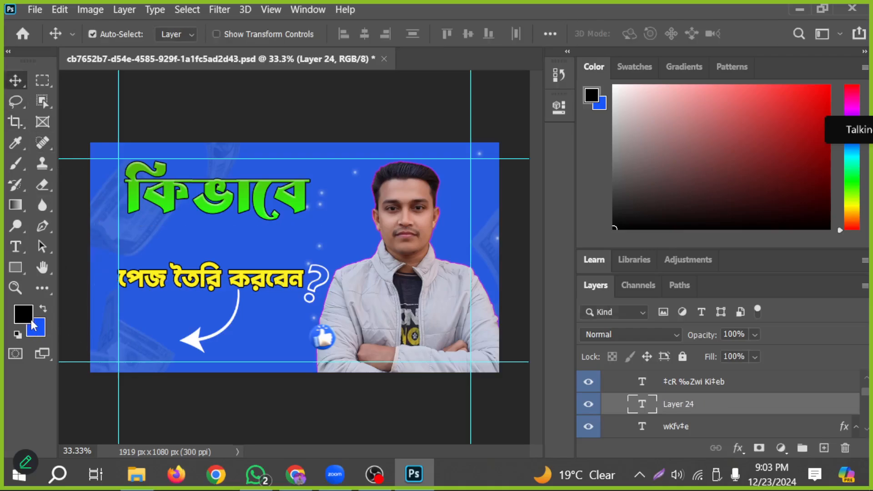
Create a text box between the green and yellow lines and enter "FACEBOOK" in the a Black Lives font.
click(15, 246)
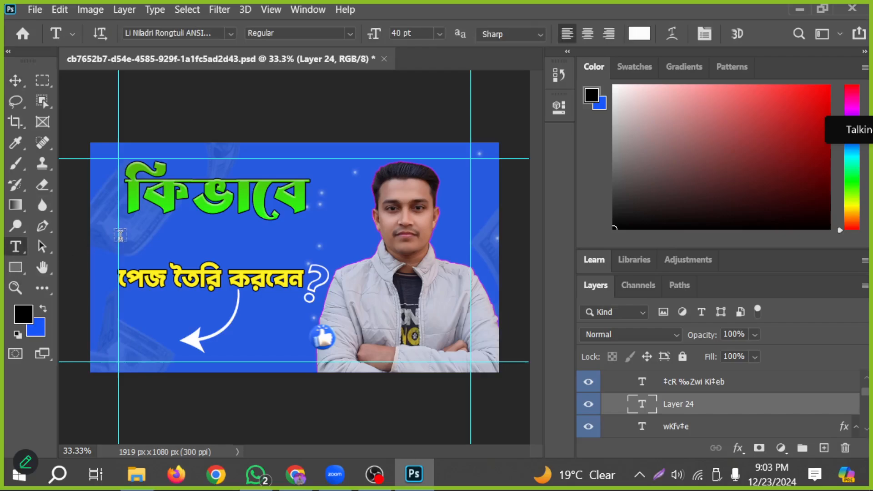
drag(117, 227, 330, 269)
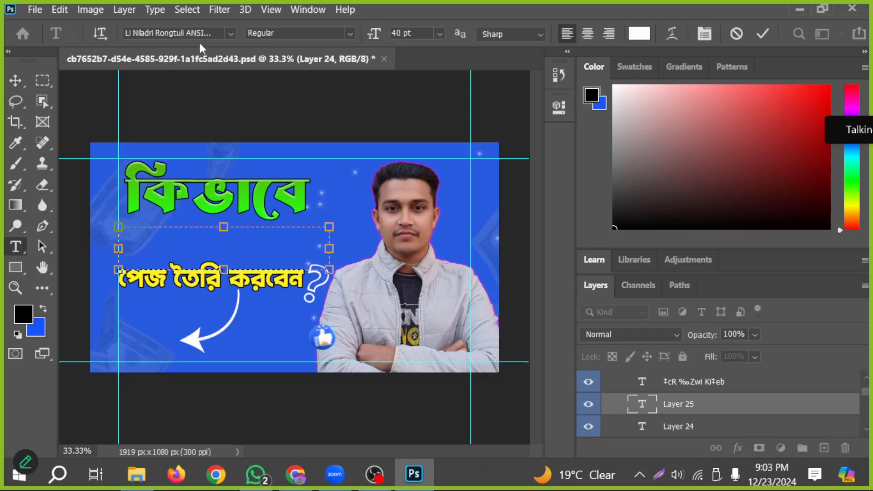
click(230, 35)
click(225, 203)
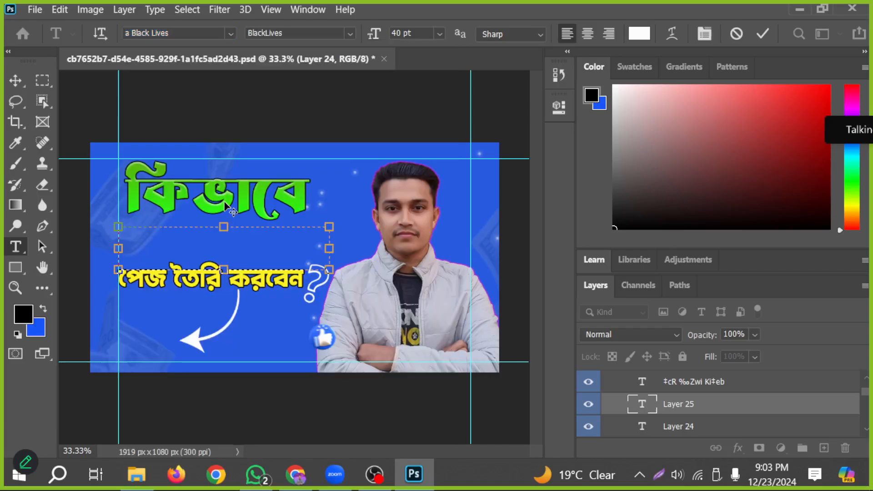
text(F)
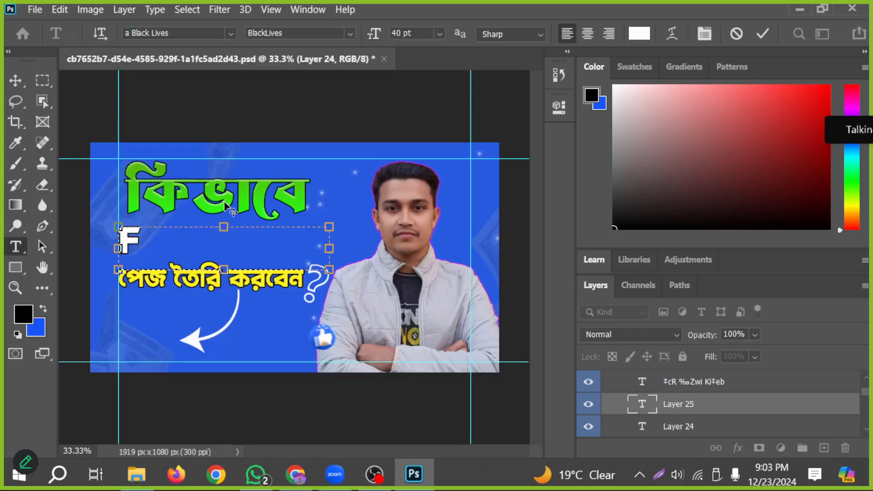
text(ACEBOOK)
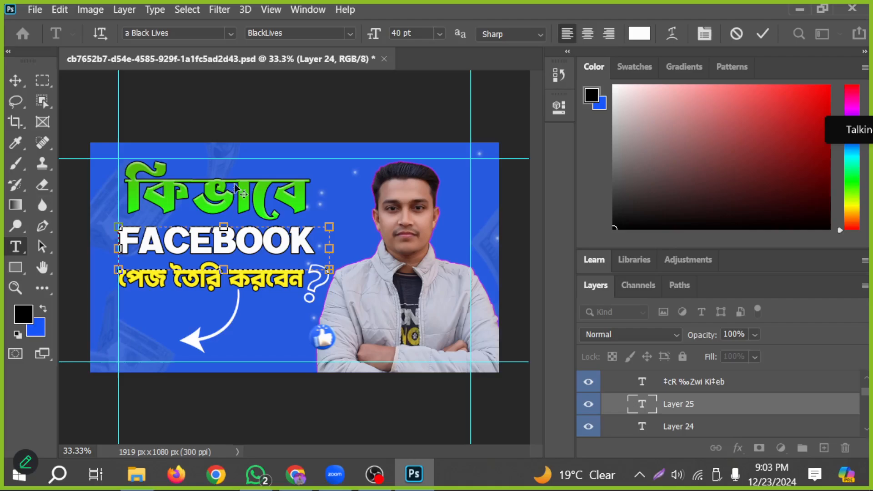
Extend the new line's text to "FACEBOOK BUSINESS" and widen its text box so both words fit on one line.
drag(329, 248, 460, 245)
text(BU)
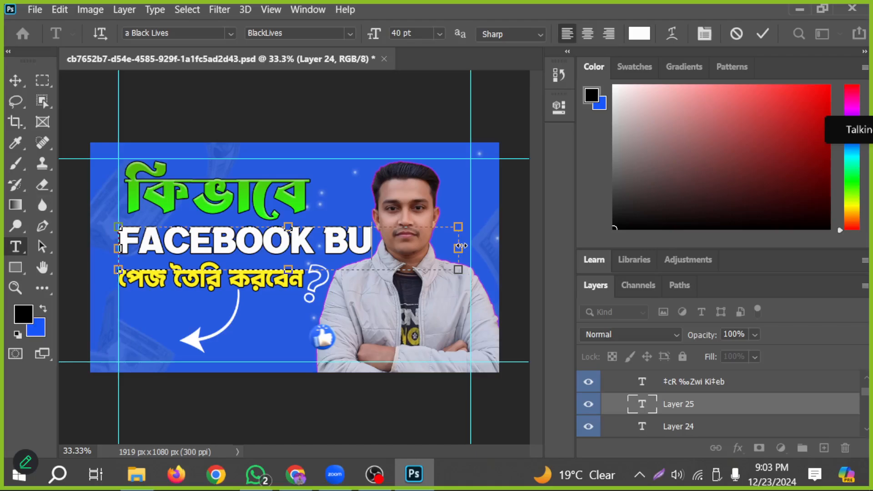
key(BackSpace)
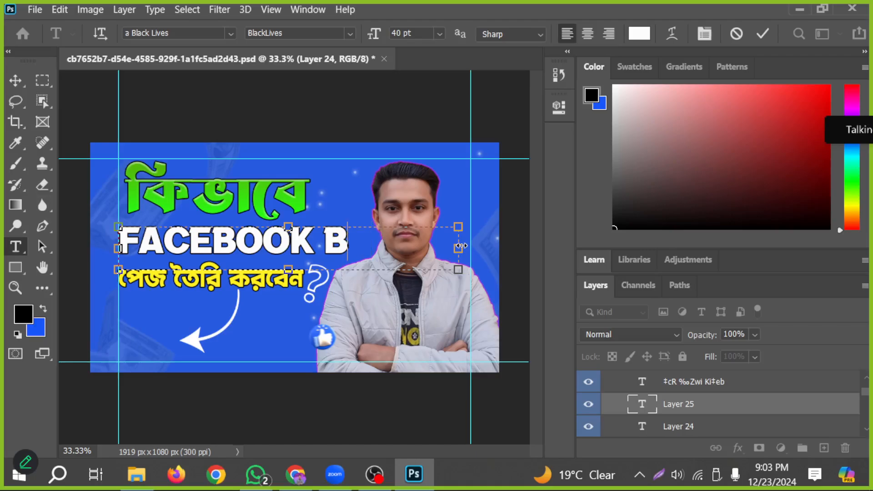
text(USINESS)
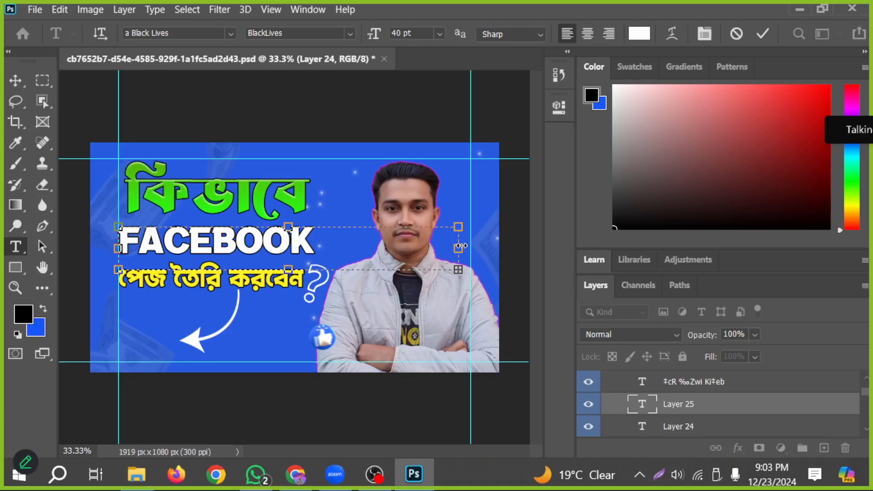
drag(461, 246, 529, 246)
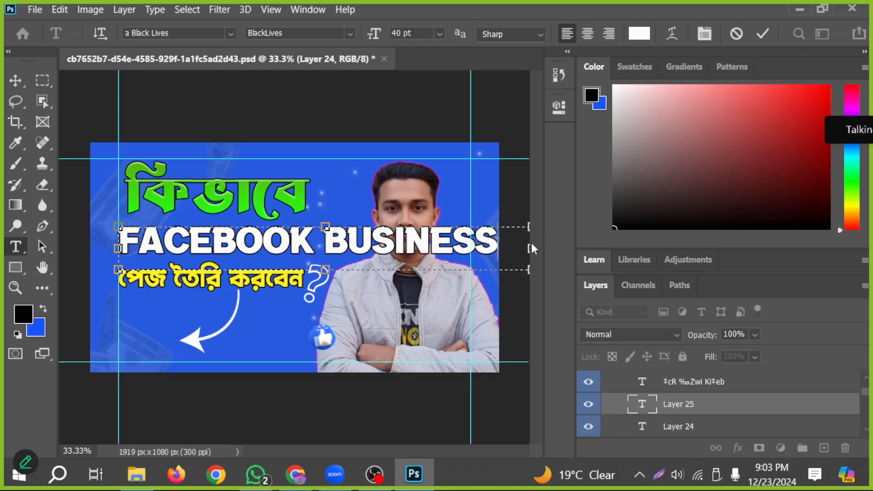
Set the font size of the whole "FACEBOOK BUSINESS" text to 25 pt and commit it.
key(ctrl+a)
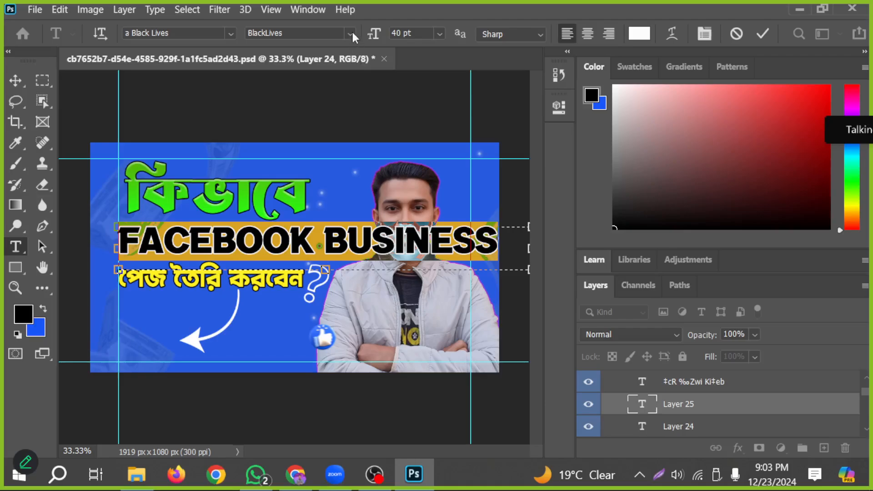
click(400, 33)
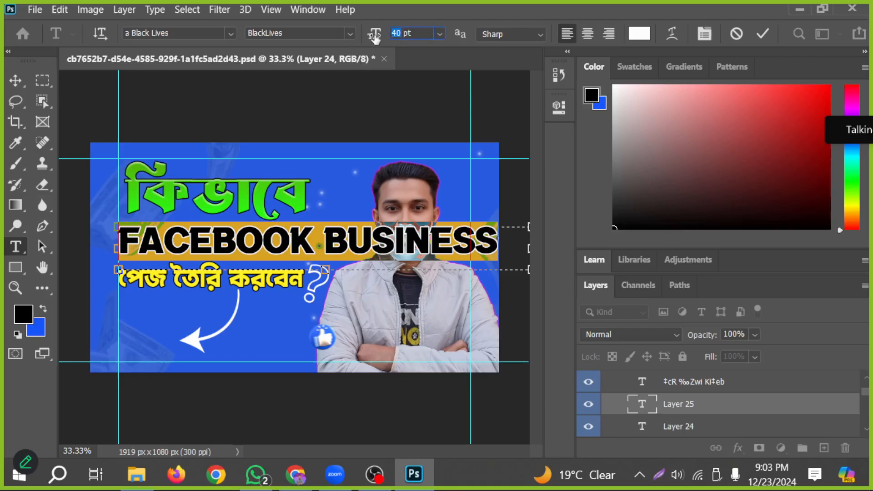
text(3)
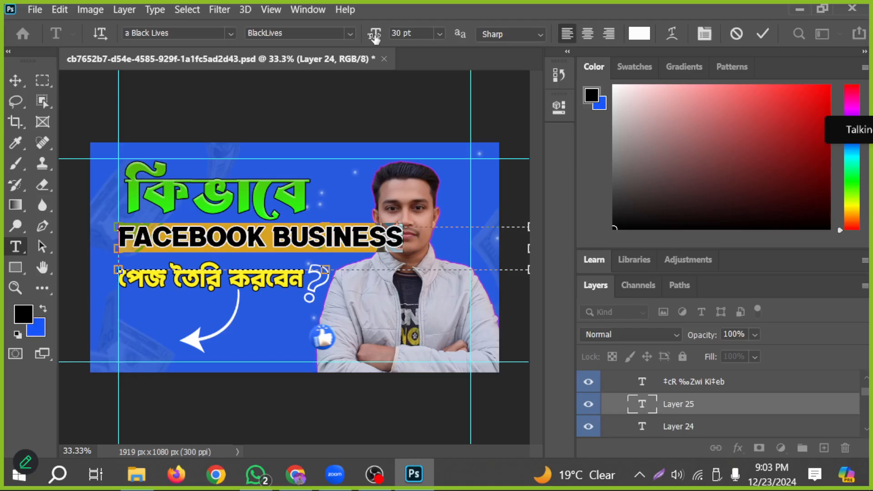
click(387, 32)
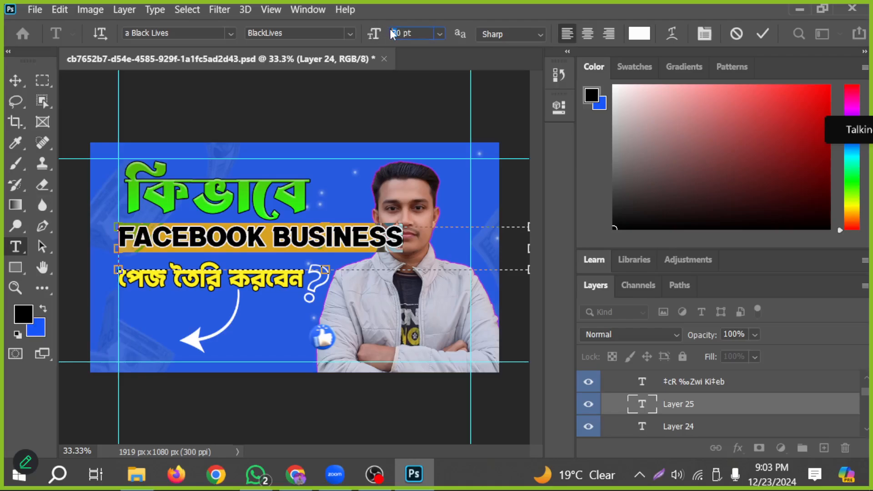
text(25)
key(Return)
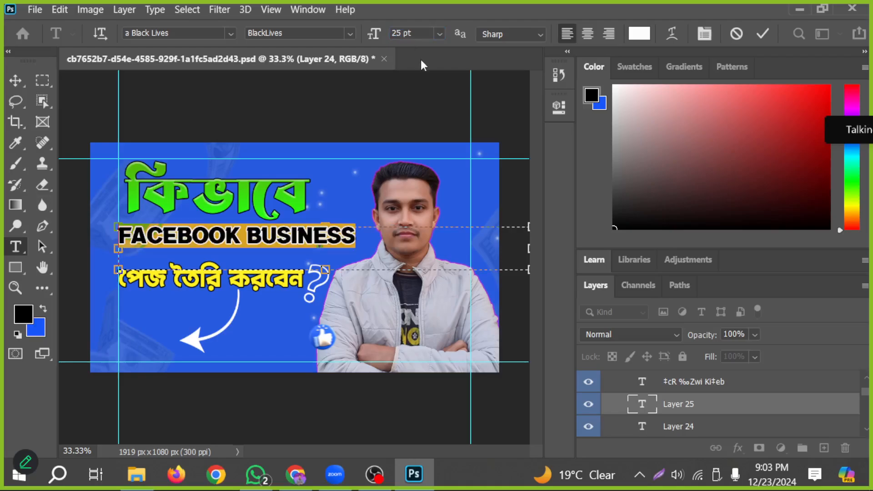
click(16, 80)
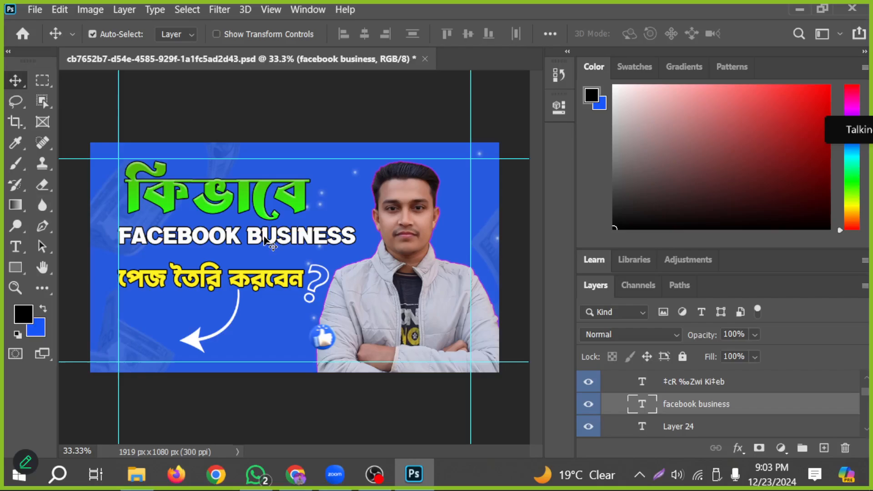
Shift "FACEBOOK BUSINESS" left to center it under the green headline and move the yellow line up closer beneath it.
drag(269, 243, 245, 241)
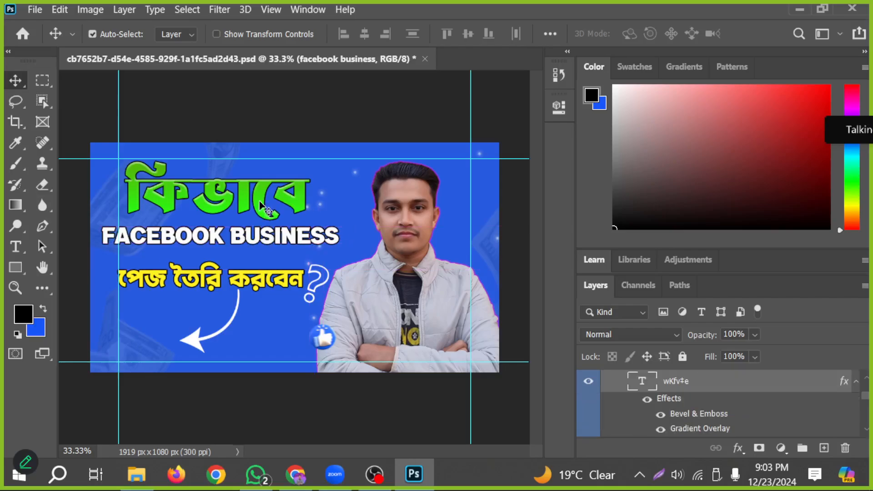
click(266, 208)
drag(265, 278, 275, 258)
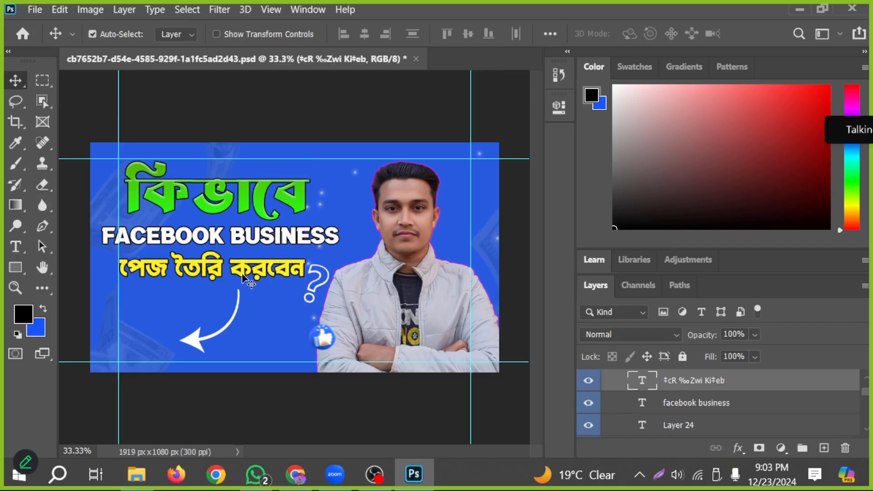
Draw a black rectangle about 1158 by 121 px over the "FACEBOOK BUSINESS" line and dock the Properties panel above the Color panel.
click(15, 267)
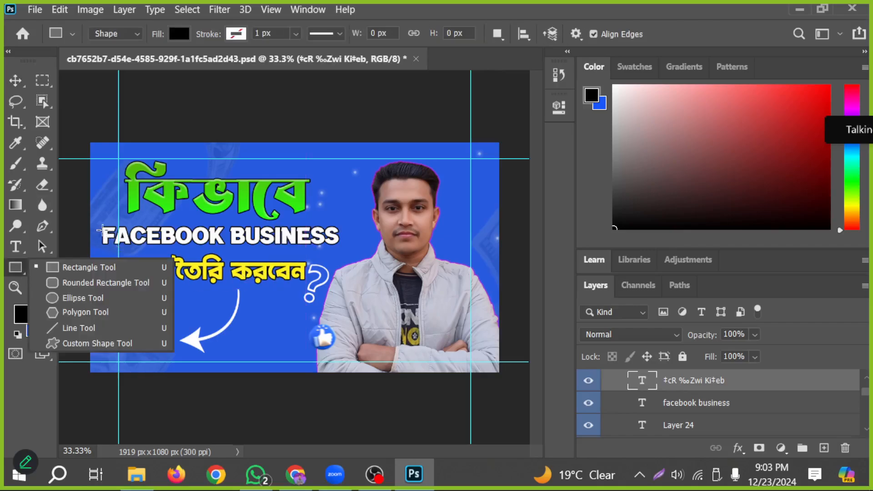
drag(99, 223, 345, 247)
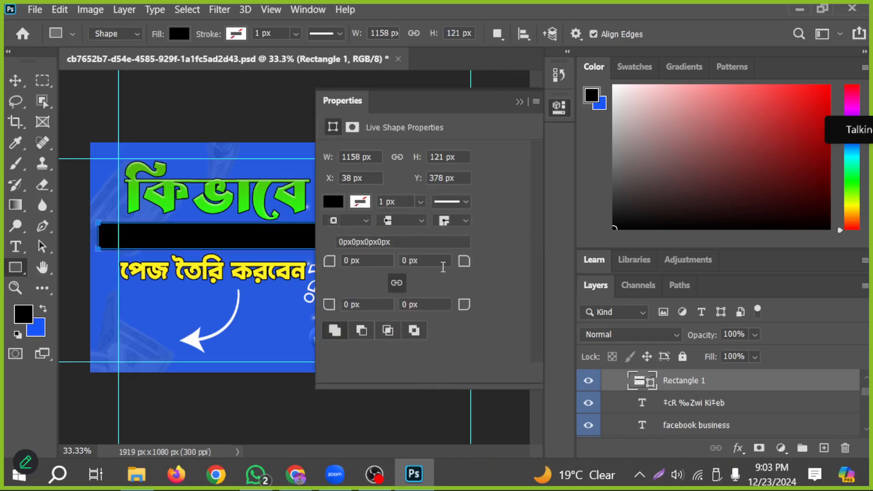
drag(351, 100, 633, 92)
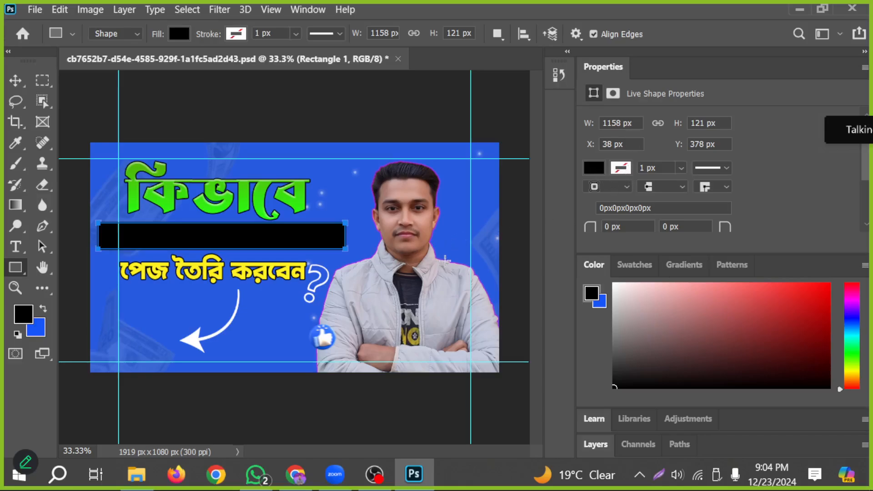
Remove the fill from the black rectangle covering the "FACEBOOK BUSINESS" line so the text is uncovered.
click(18, 81)
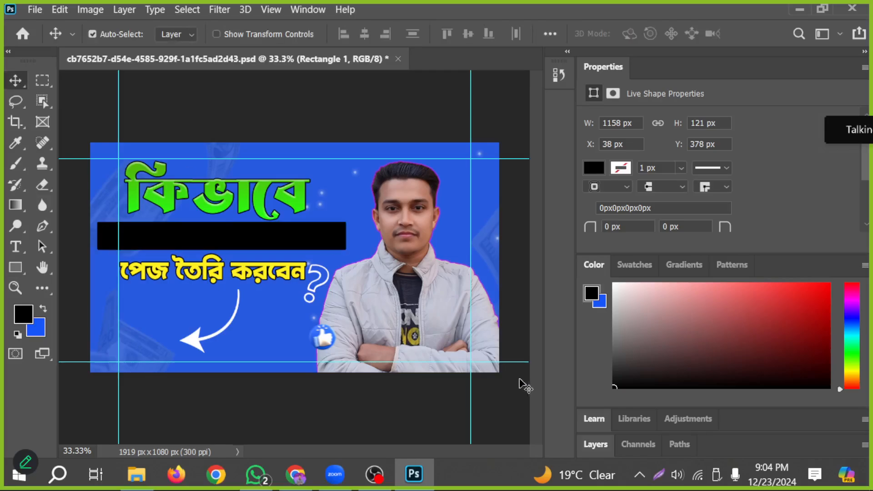
click(596, 444)
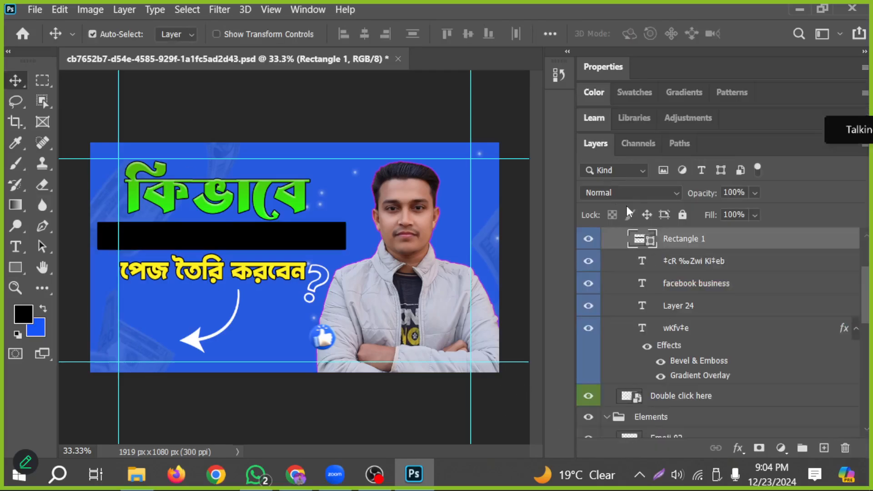
click(607, 67)
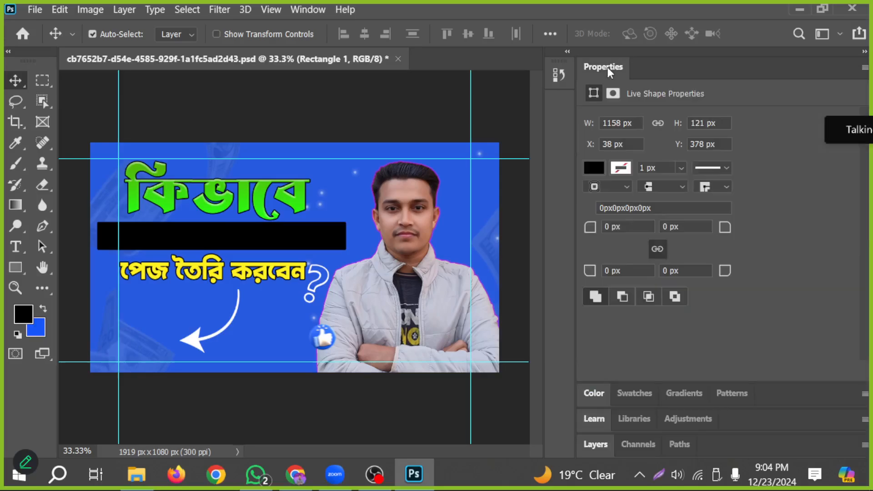
click(590, 169)
click(600, 203)
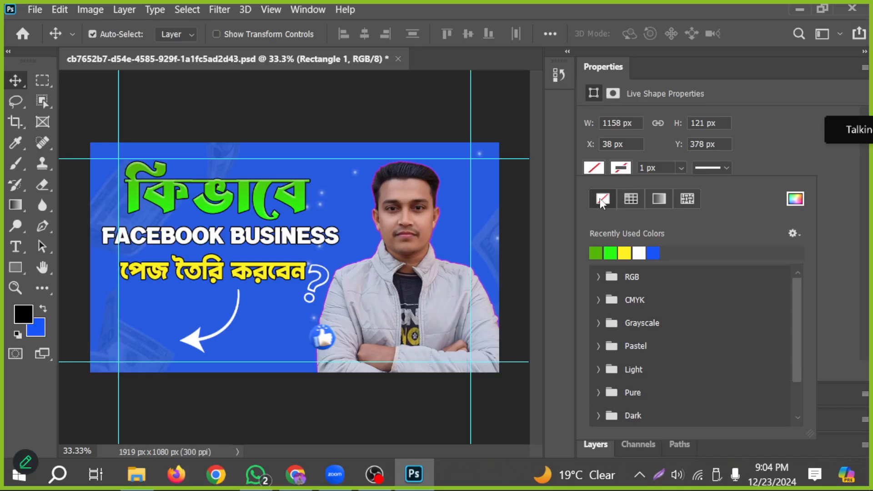
click(599, 172)
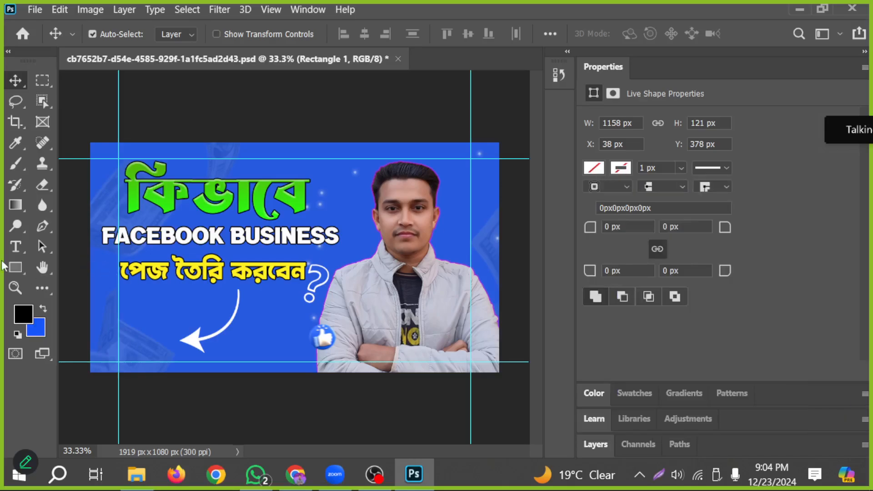
Try a bright green 1 px stroke on the unfilled rectangle around "FACEBOOK BUSINESS".
click(15, 267)
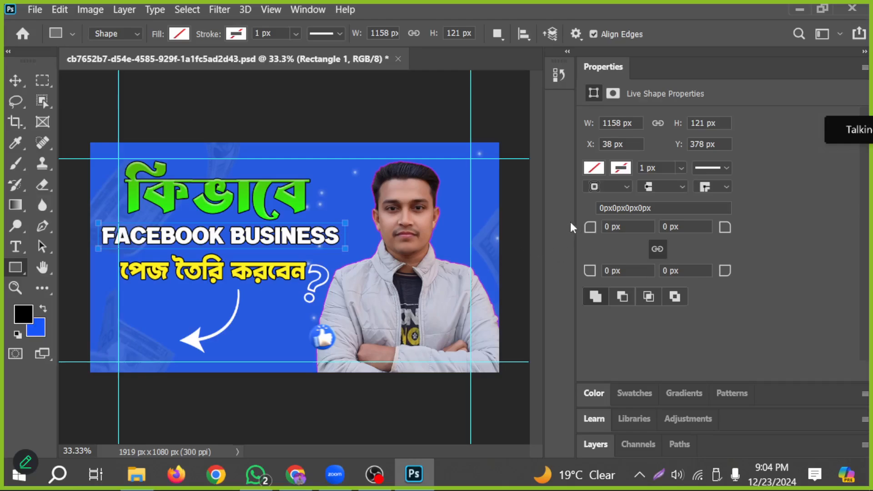
click(621, 170)
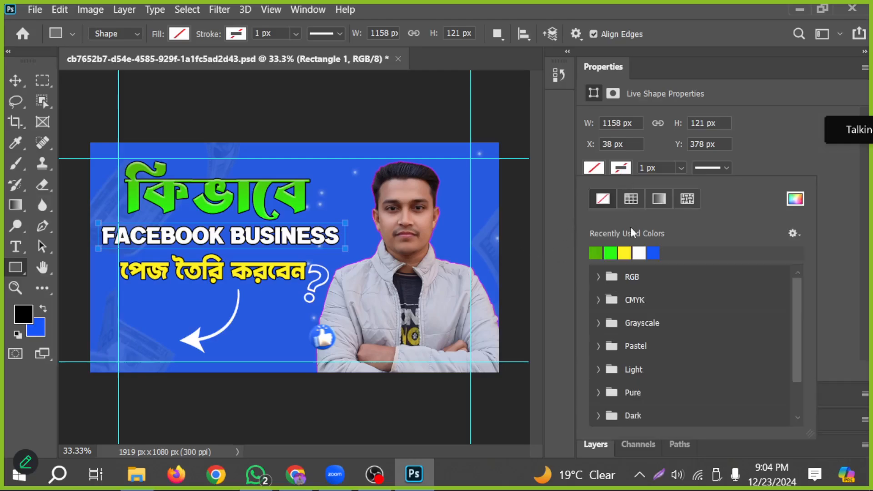
click(611, 253)
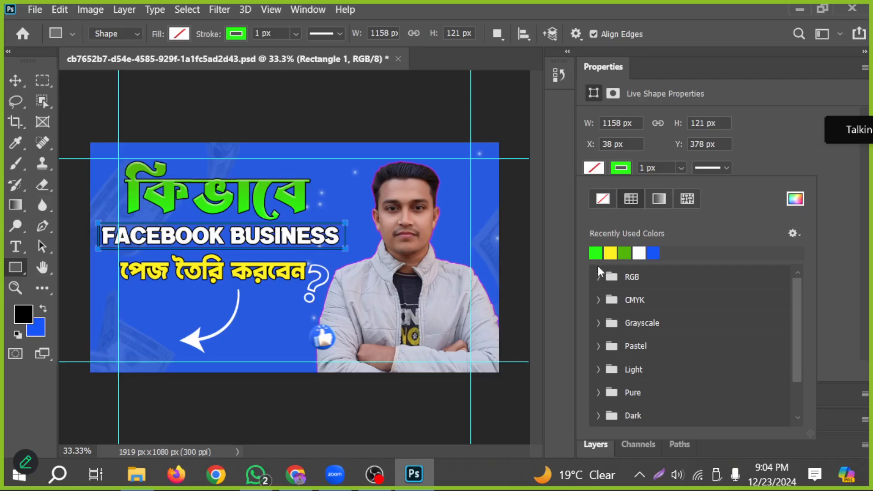
click(595, 168)
click(595, 168)
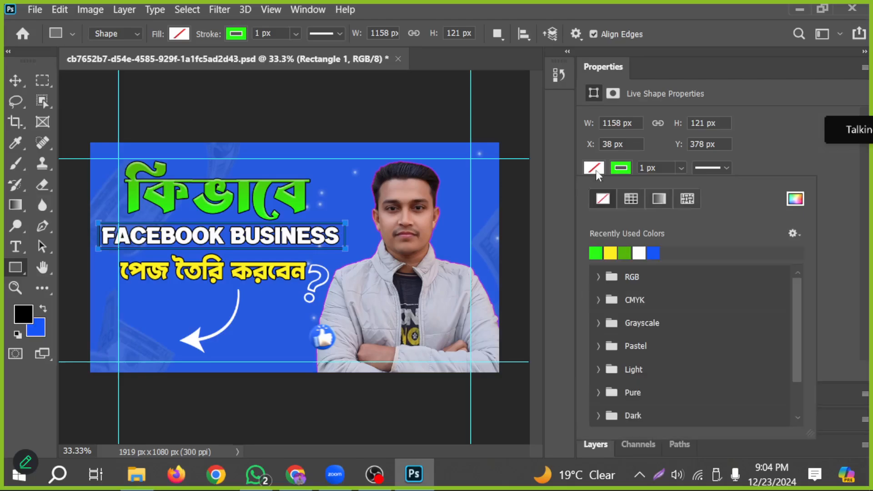
Dock the Properties panel into the Color panel's group and expand the Layers panel.
click(596, 67)
drag(596, 68, 624, 390)
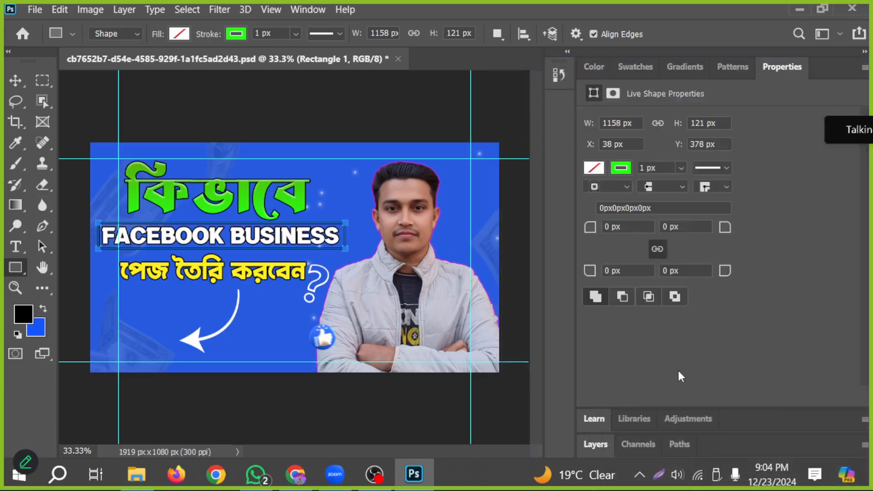
click(600, 443)
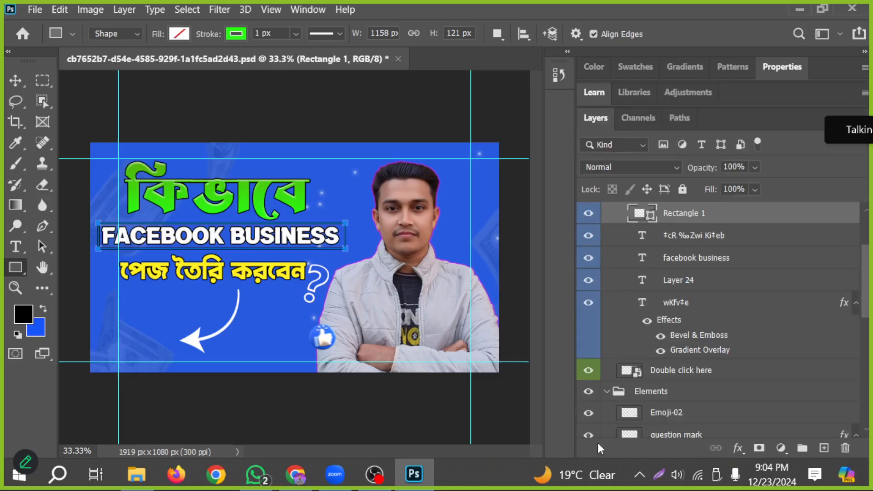
Undo the green stroke and draw a black rectangle about 1181 by 124 px behind "FACEBOOK BUSINESS", just above the background image layer.
click(15, 81)
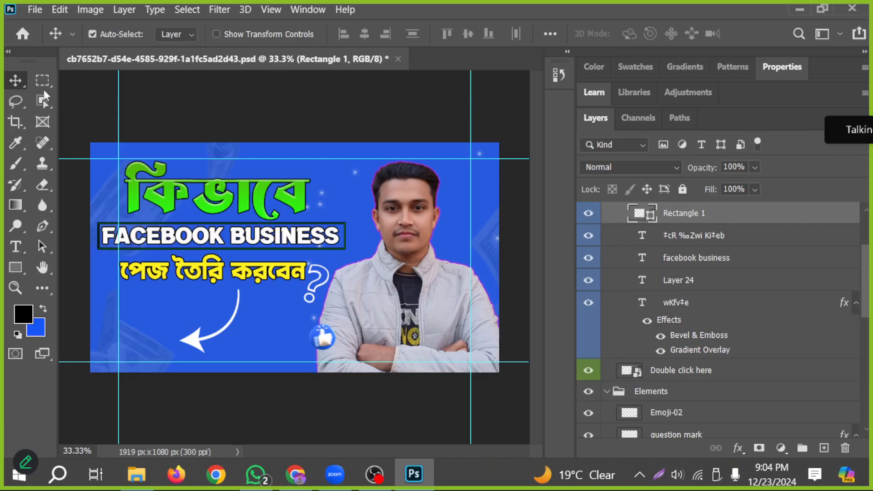
click(345, 250)
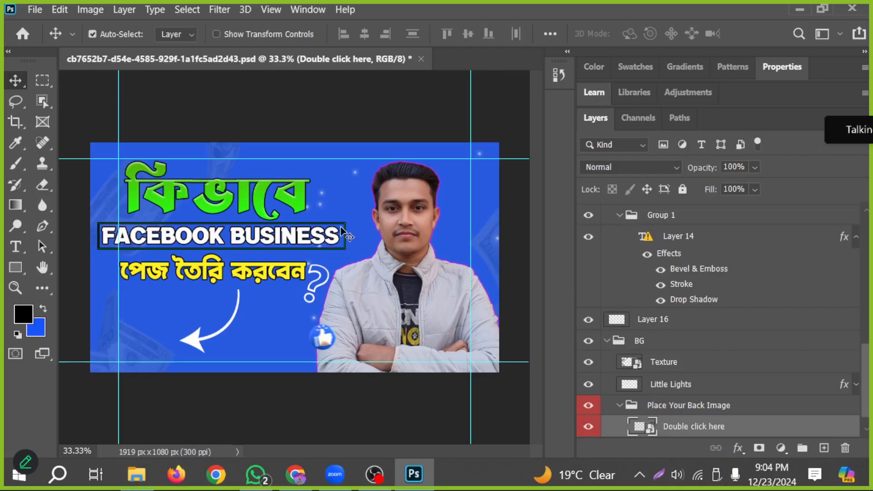
key(ctrl)
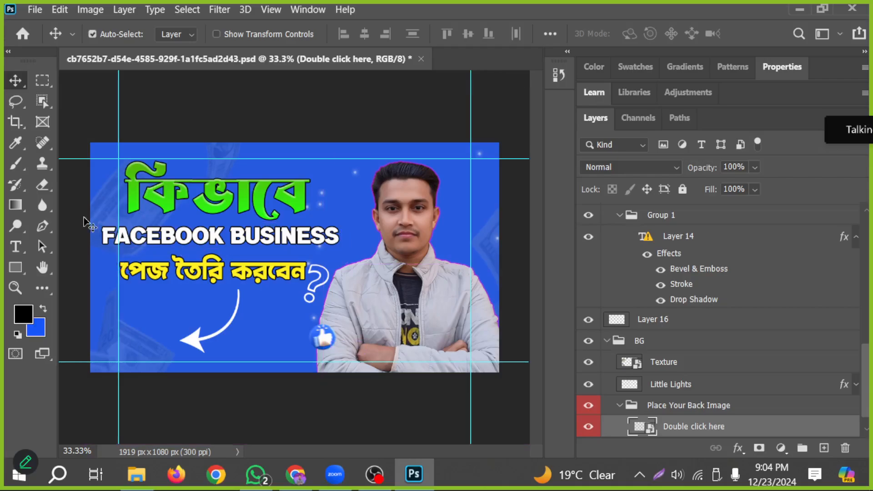
click(15, 267)
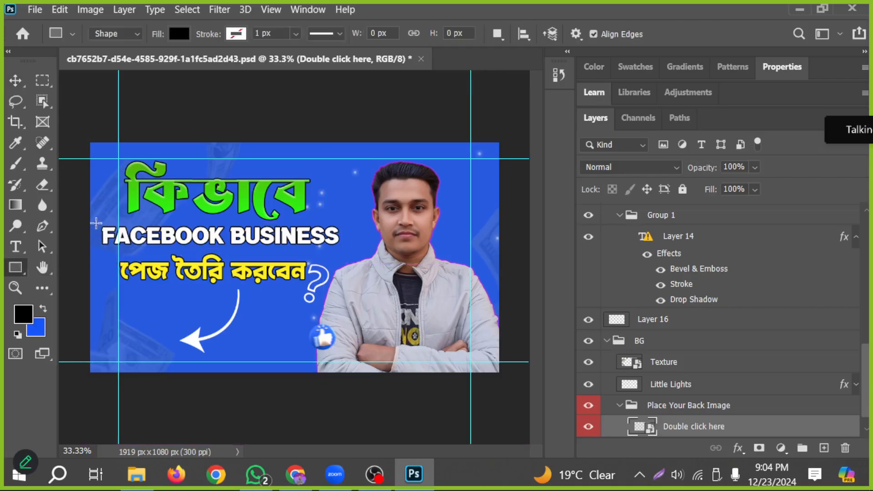
drag(96, 223, 346, 248)
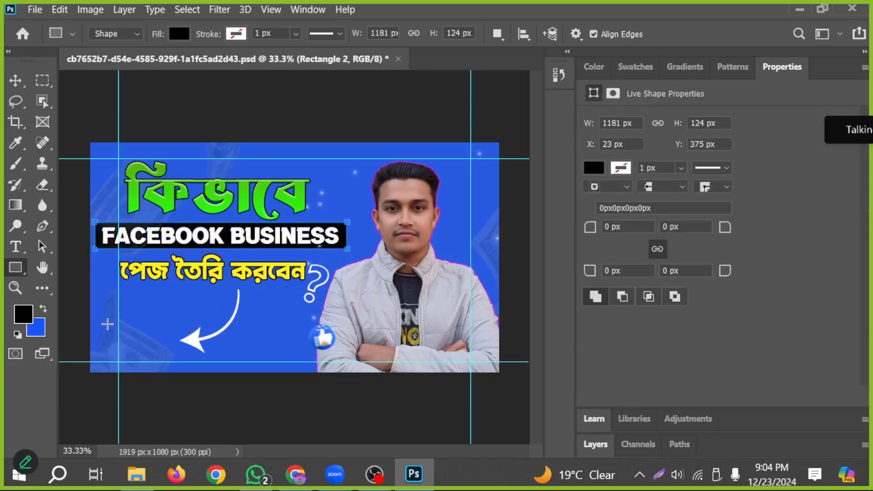
Set the background color to pink #ff0380 and fill the new rectangle behind "FACEBOOK BUSINESS" with it.
click(41, 332)
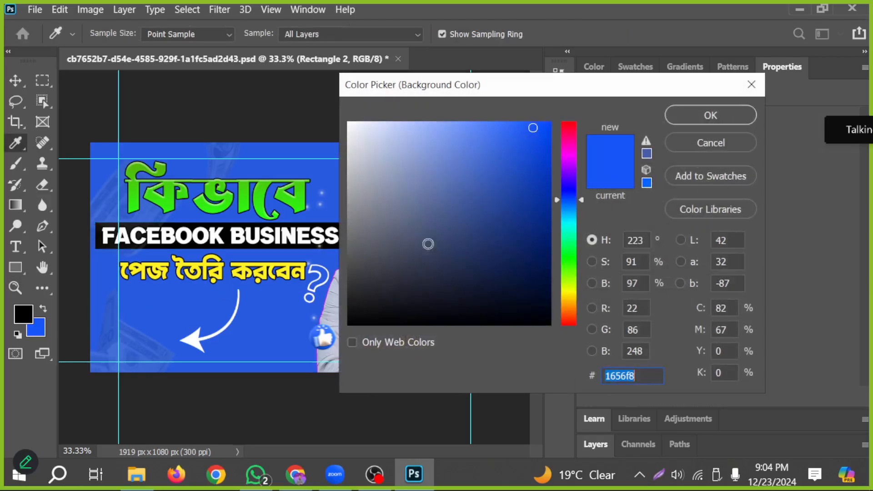
click(567, 138)
drag(532, 153, 572, 118)
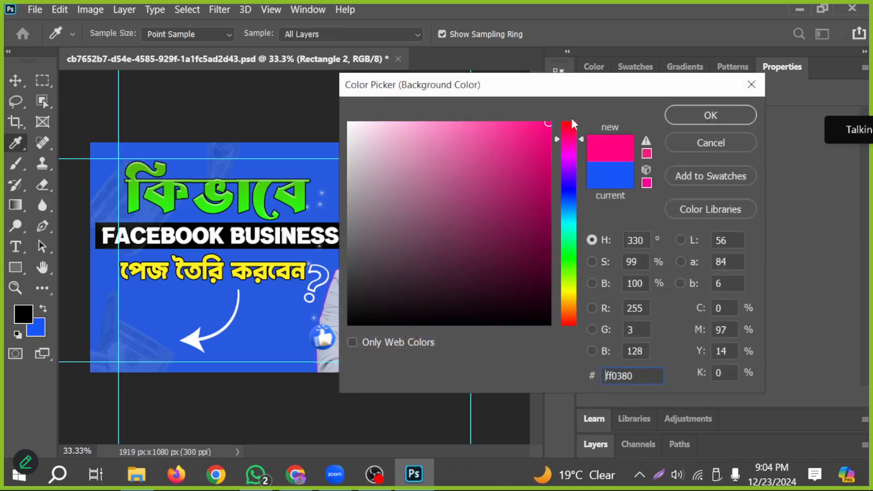
click(720, 116)
key(ctrl+BackSpace)
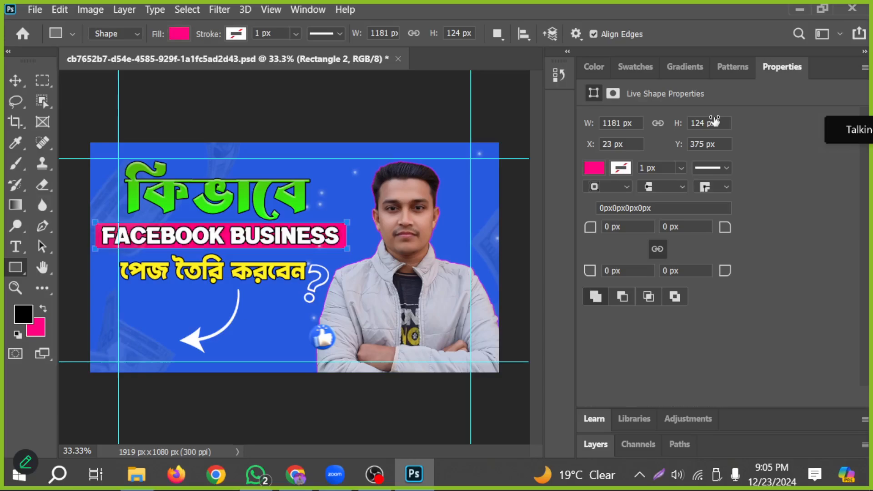
key(v)
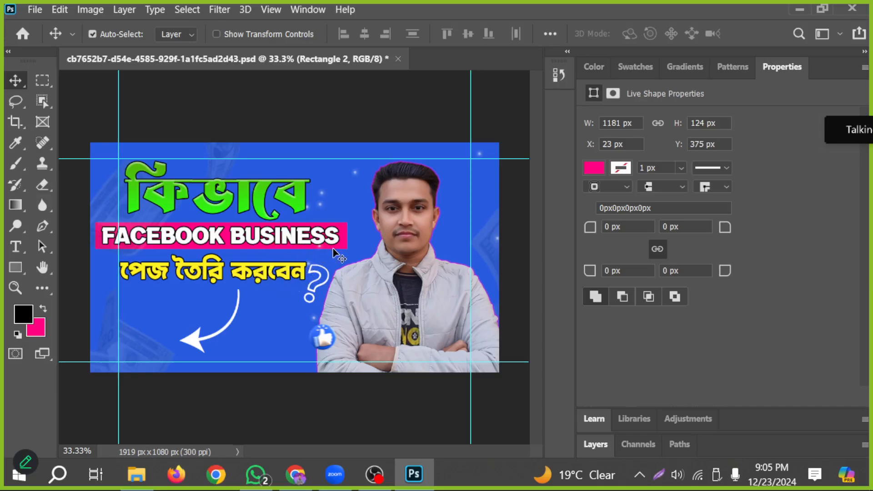
Rotate, enlarge and reposition the white arrow to about 514 by 311 px so it curves up toward the yellow line.
click(195, 350)
key(ctrl+t)
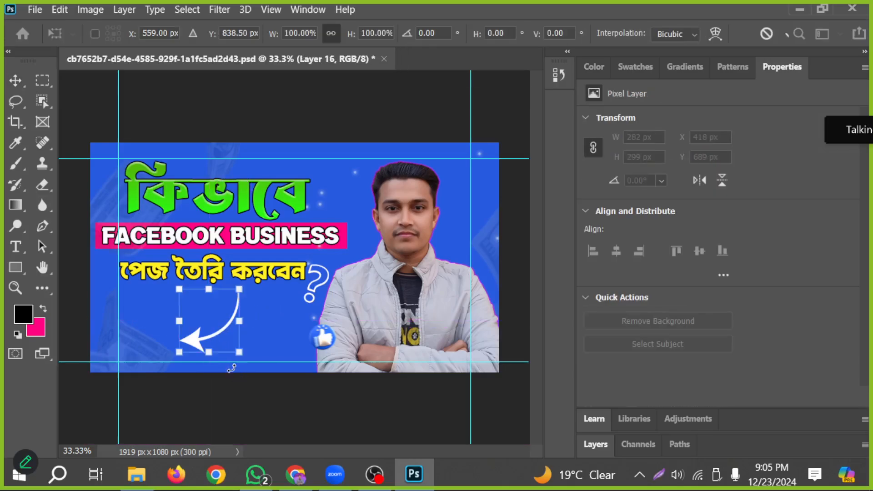
drag(253, 364, 252, 370)
drag(257, 327, 206, 355)
drag(191, 310, 219, 313)
drag(268, 354, 327, 363)
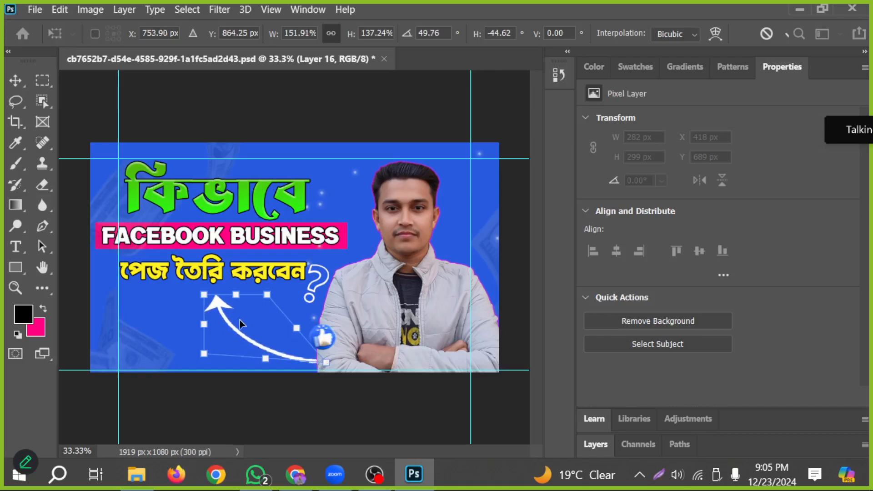
drag(219, 307, 269, 295)
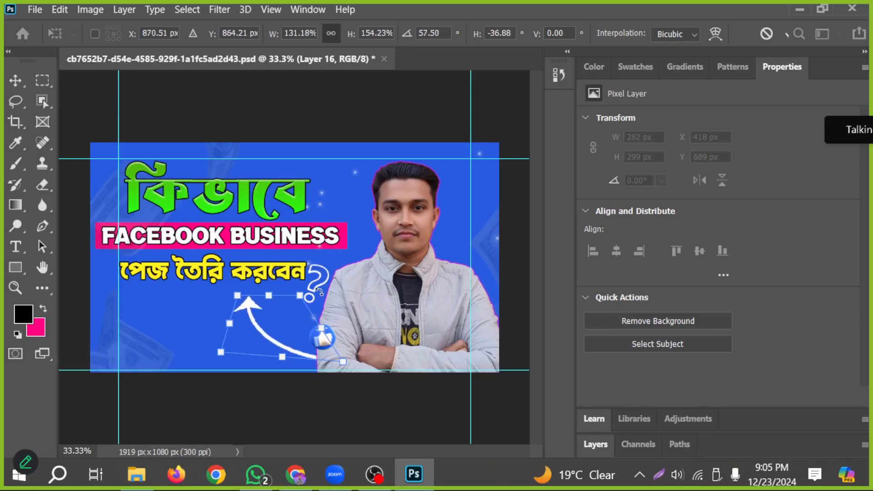
key(Return)
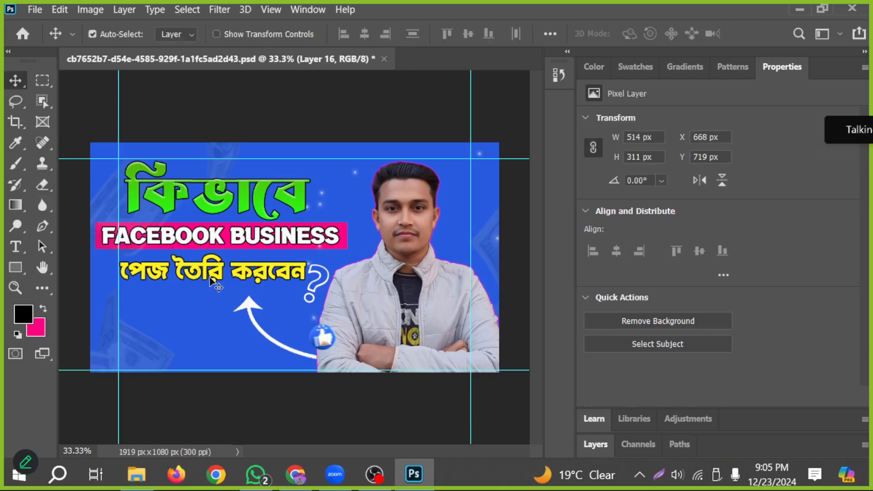
Shift the yellow line slightly up and left, and fine-tune the green headline's vertical position above the pink bar.
drag(212, 275, 208, 268)
drag(221, 211, 216, 203)
key(Down)
key(Down)
key(Down)
key(Down)
key(Down)
key(Down)
key(Down)
key(Down)
key(Down)
key(Down)
key(Down)
key(Down)
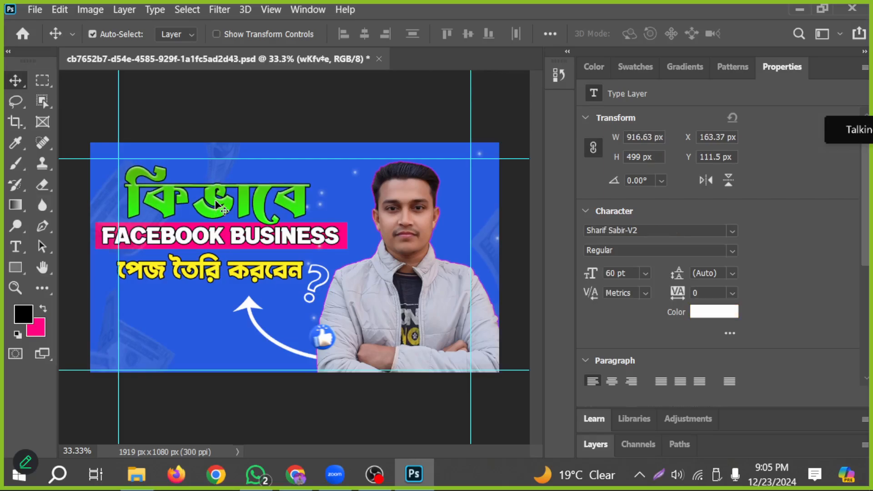
key(Up)
key(Up)
key(Up)
key(Up)
key(Up)
key(Up)
key(Up)
key(Up)
key(Up)
key(Up)
key(Up)
key(Up)
key(Up)
key(Up)
key(Up)
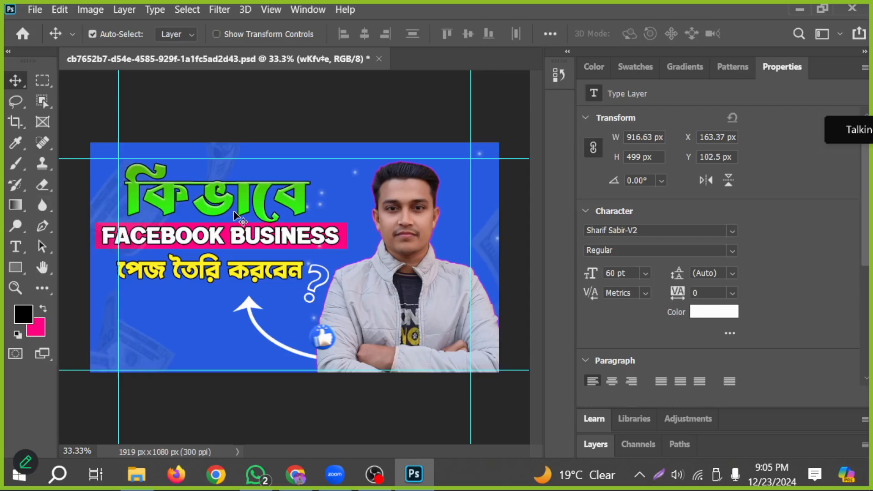
Examine Group 2 and the layers inside it, checking the visibility of the group and of Rectangle 1.
click(595, 444)
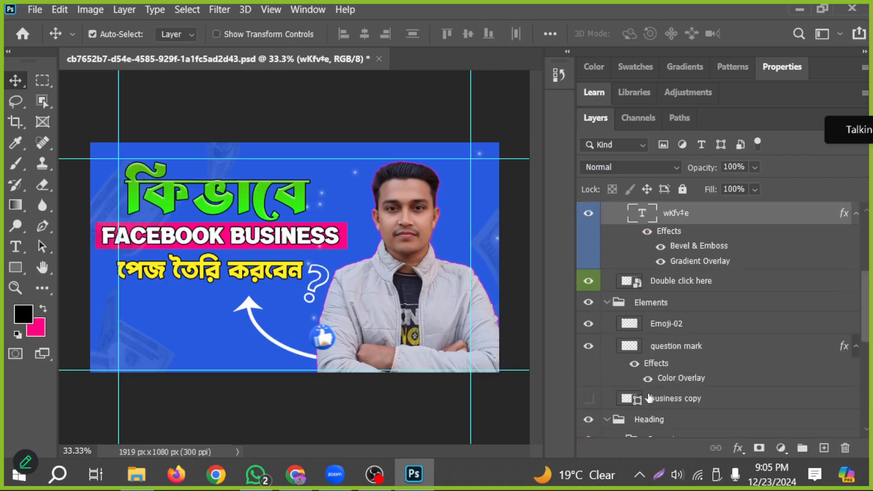
scroll(711, 270, up, 4)
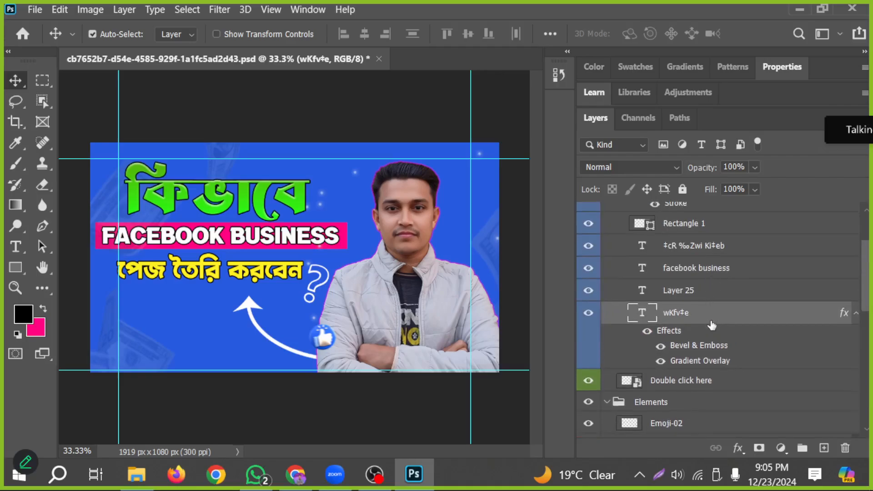
scroll(712, 338, up, 3)
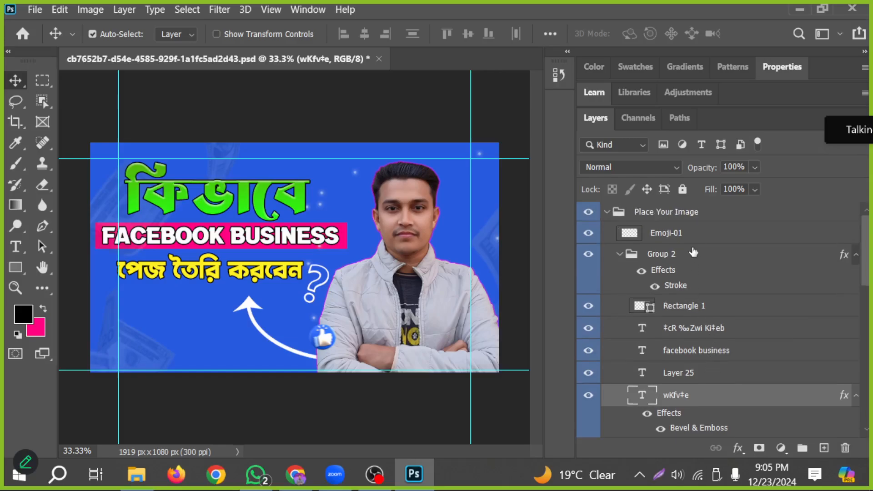
click(694, 253)
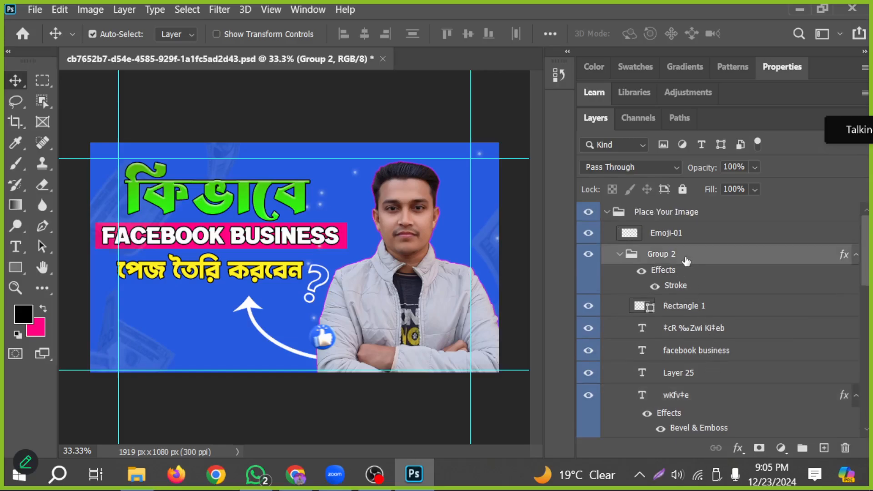
click(589, 255)
click(590, 256)
right_click(671, 257)
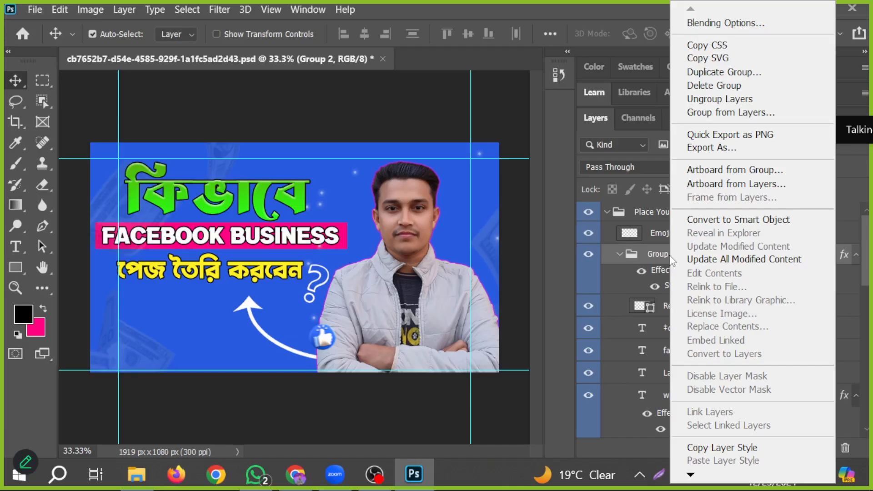
click(618, 256)
scroll(662, 401, down, 4)
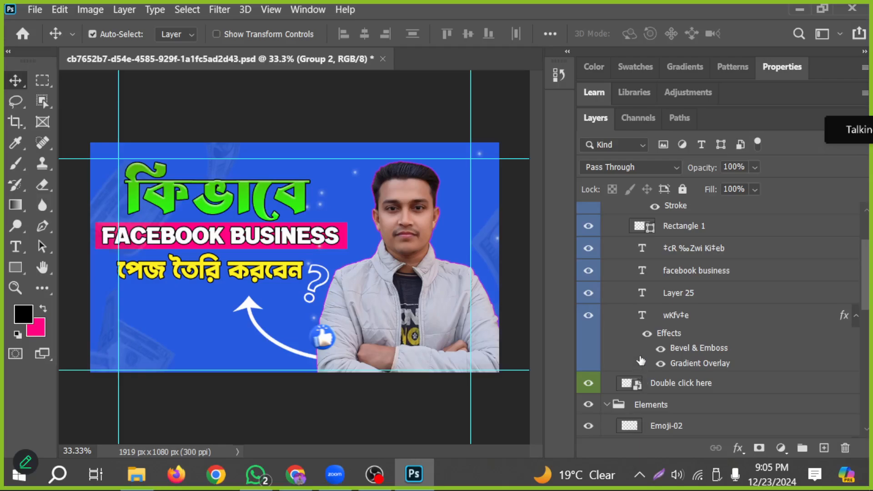
click(588, 227)
scroll(666, 263, up, 2)
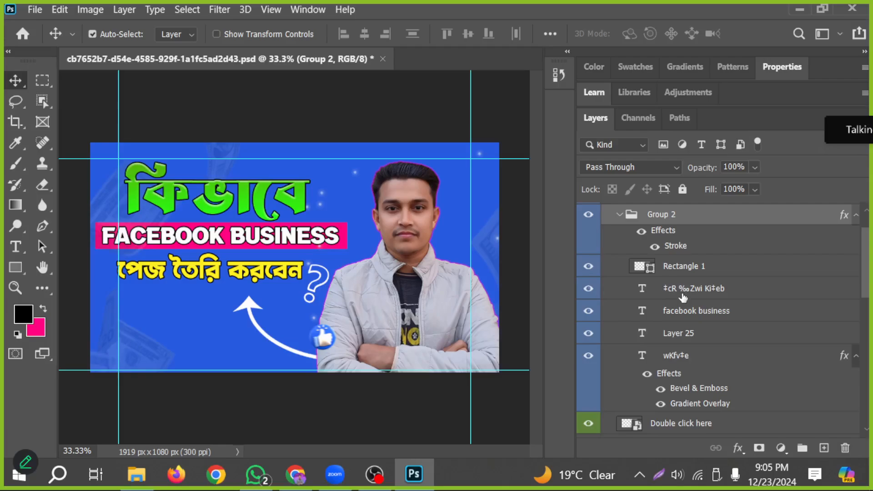
click(619, 215)
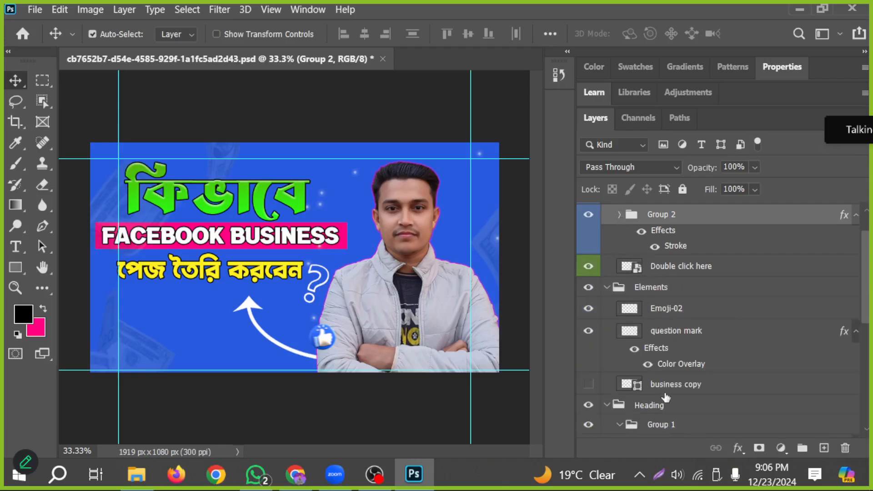
Select the unfilled Rectangle 1 layer around "FACEBOOK BUSINESS" and hide it.
click(343, 243)
click(588, 267)
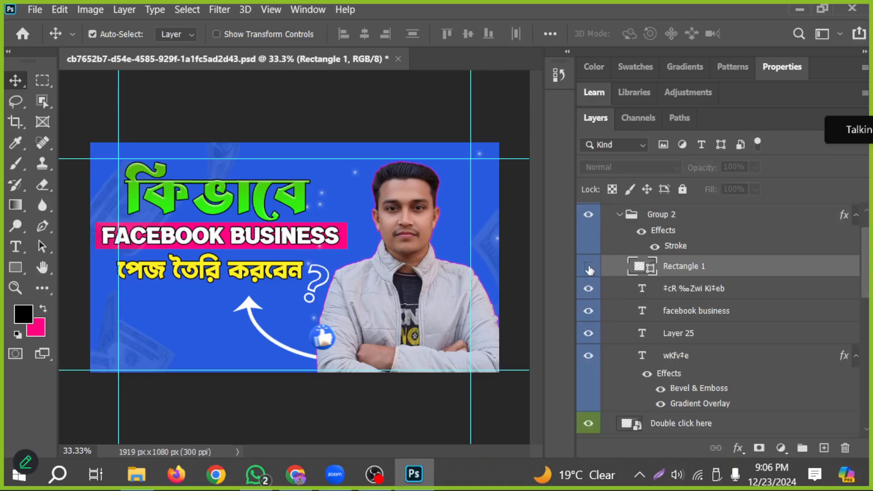
Show Rectangle 1 again and check its extent around "FACEBOOK BUSINESS" with Free Transform, leaving its size unchanged.
click(588, 267)
scroll(674, 319, down, 3)
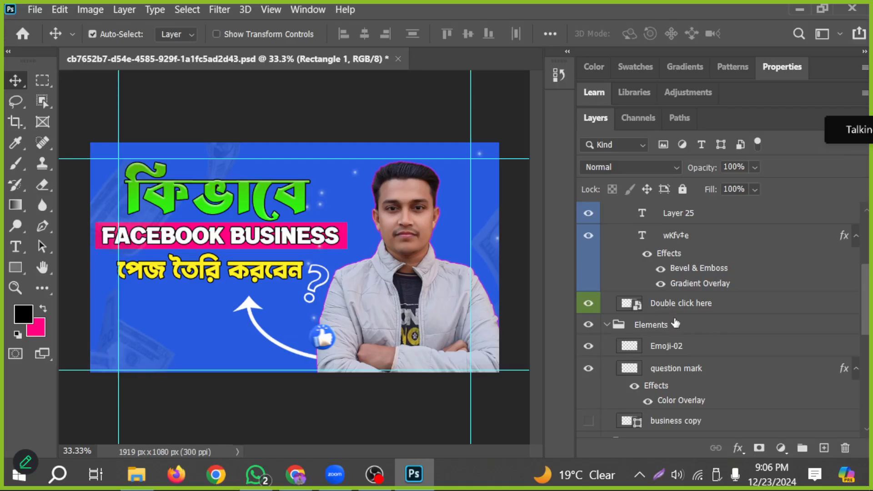
scroll(588, 305, down, 8)
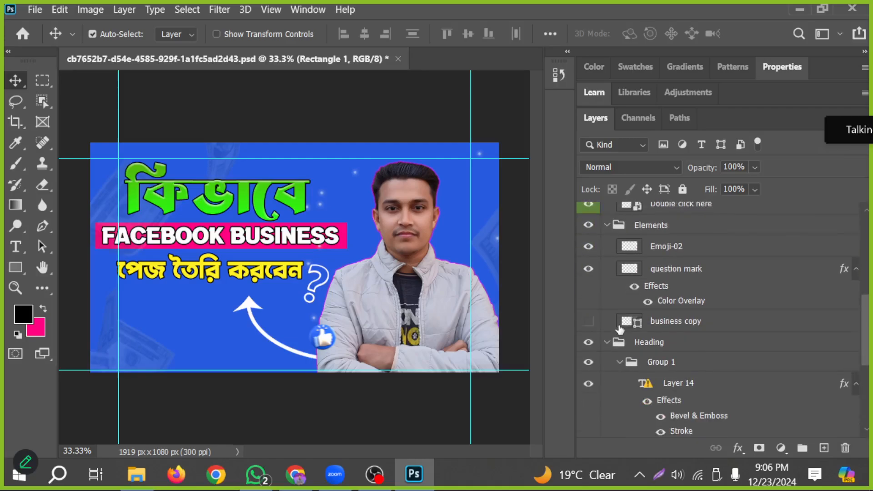
scroll(619, 329, down, 4)
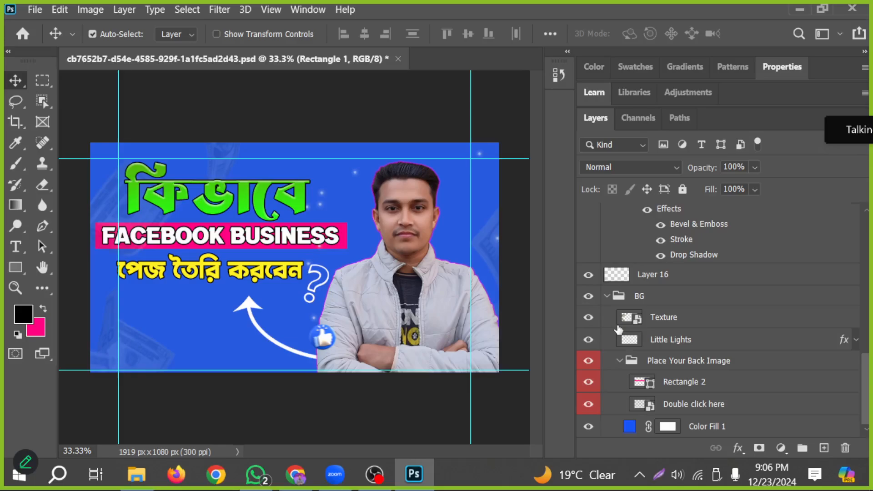
scroll(700, 364, up, 10)
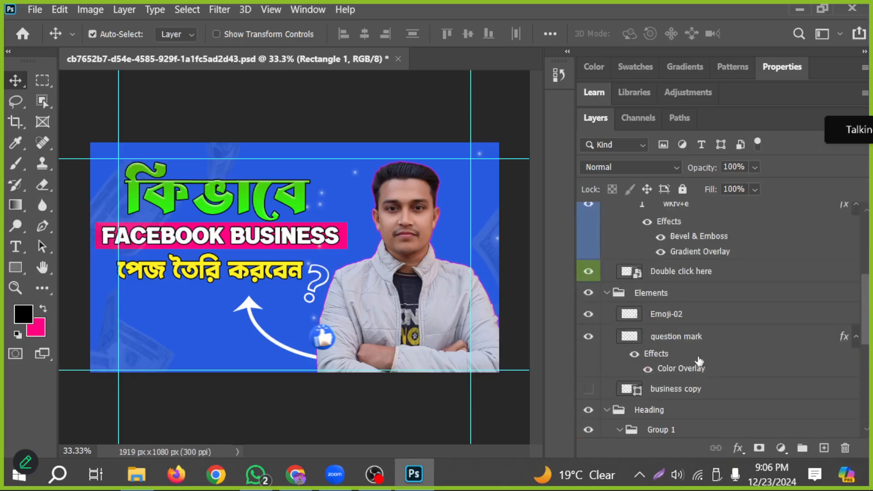
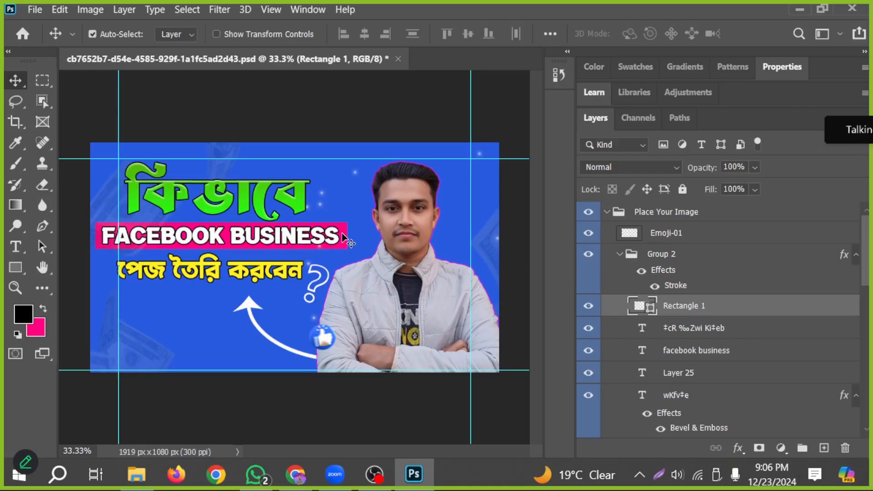
key(ctrl+t)
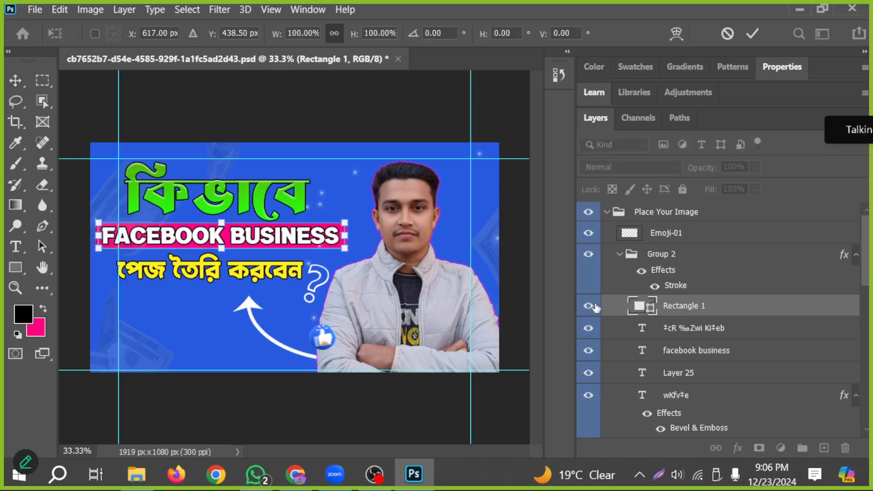
key(Return)
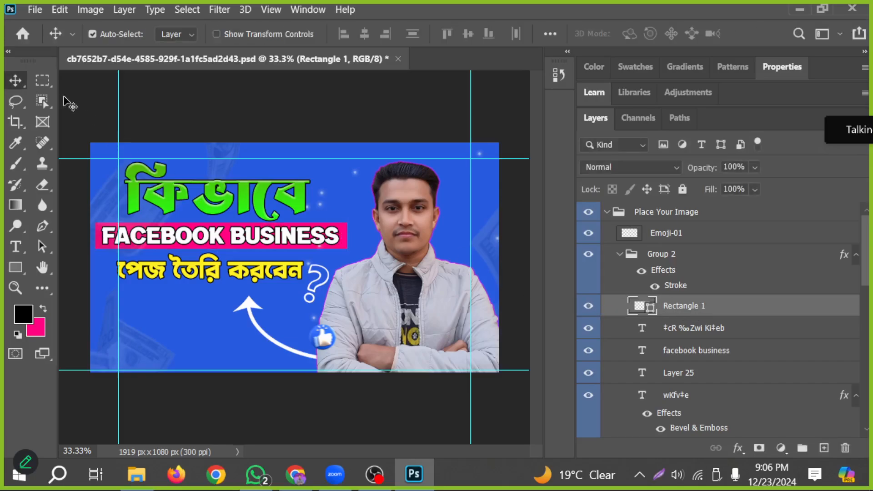
drag(625, 309, 699, 265)
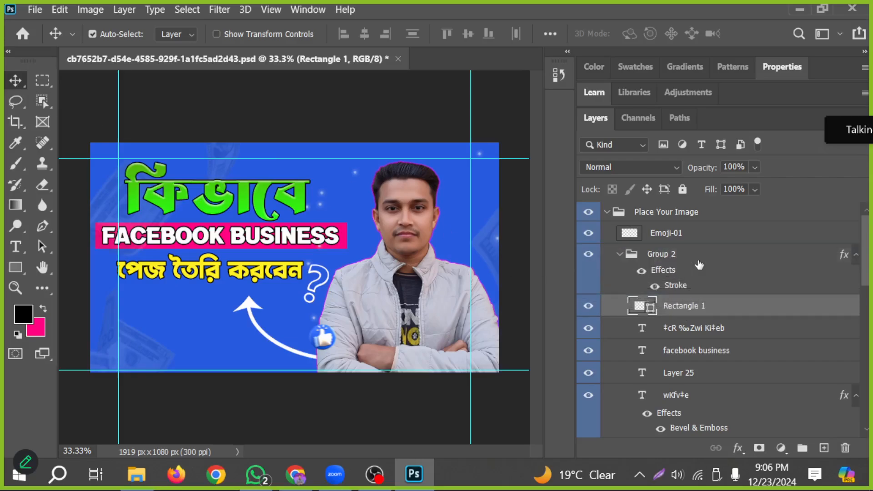
Examine which layers belong to Group 2, toggling the visibility of the group and the photo layer, and locate Rectangle 1 around the pink bar.
click(620, 255)
right_click(639, 262)
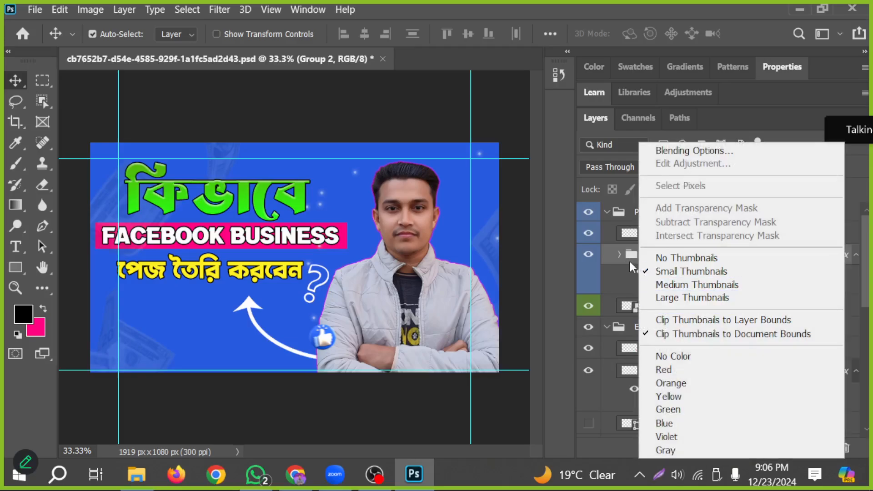
click(633, 268)
right_click(619, 255)
click(644, 266)
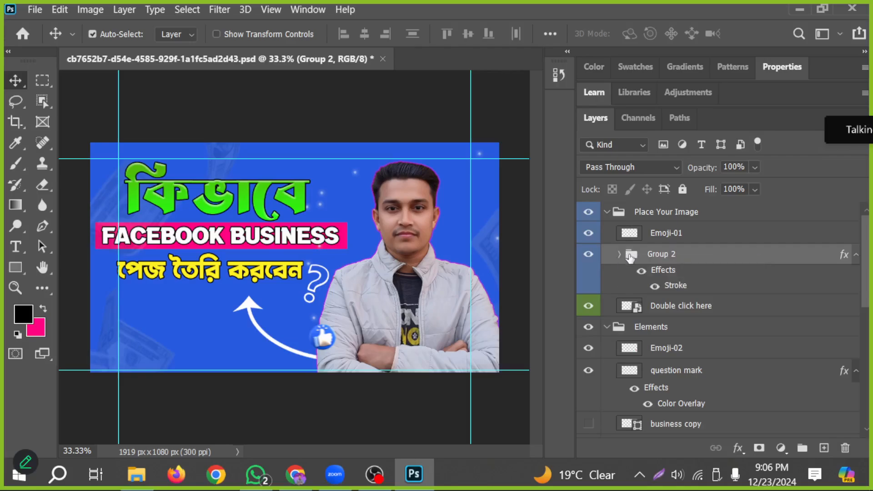
click(588, 255)
click(588, 255)
click(590, 308)
click(593, 310)
click(589, 255)
click(589, 255)
click(620, 255)
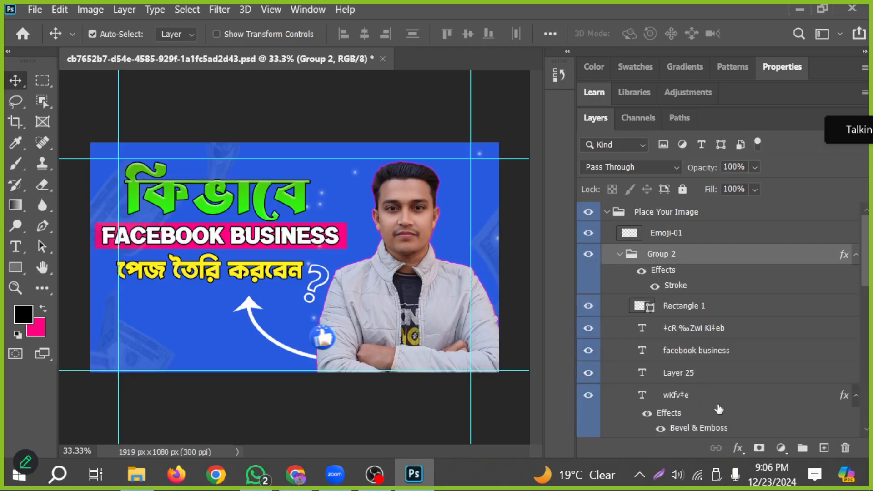
scroll(704, 386, down, 5)
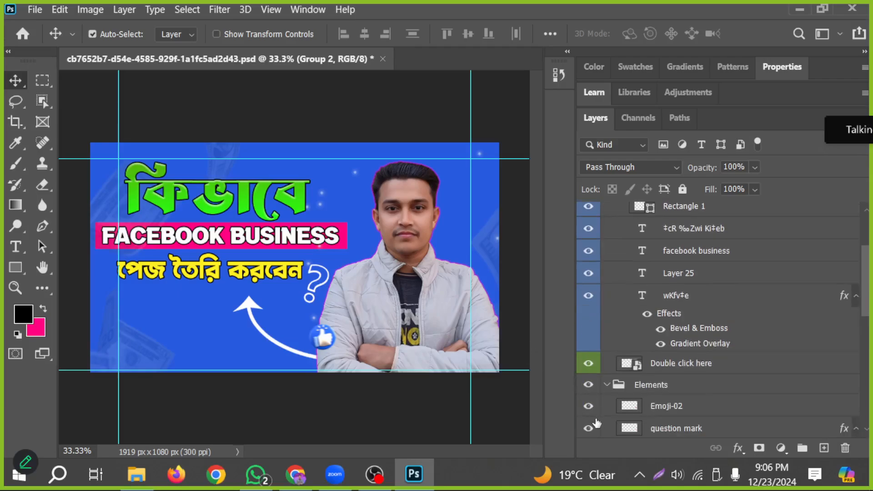
click(589, 406)
click(347, 247)
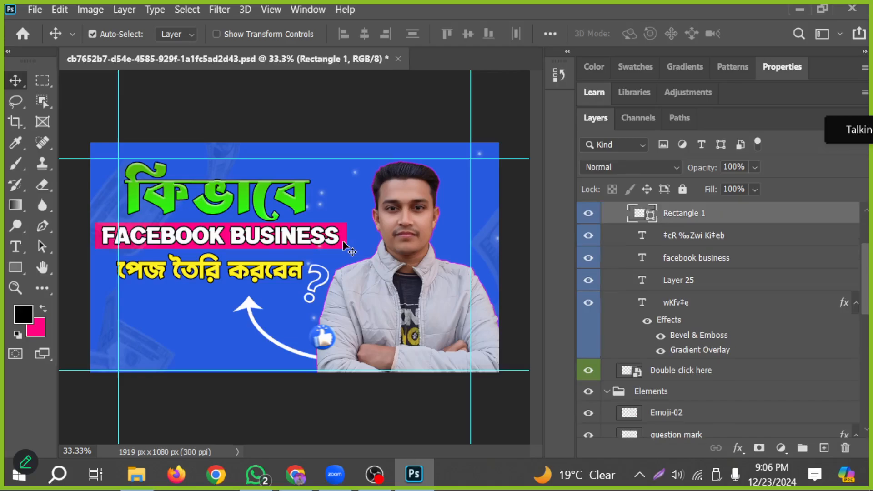
scroll(676, 304, up, 2)
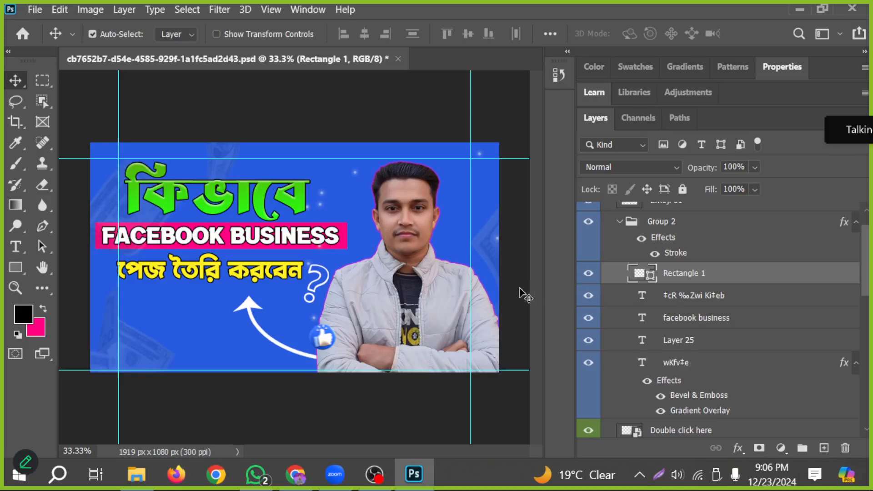
scroll(729, 288, up, 1)
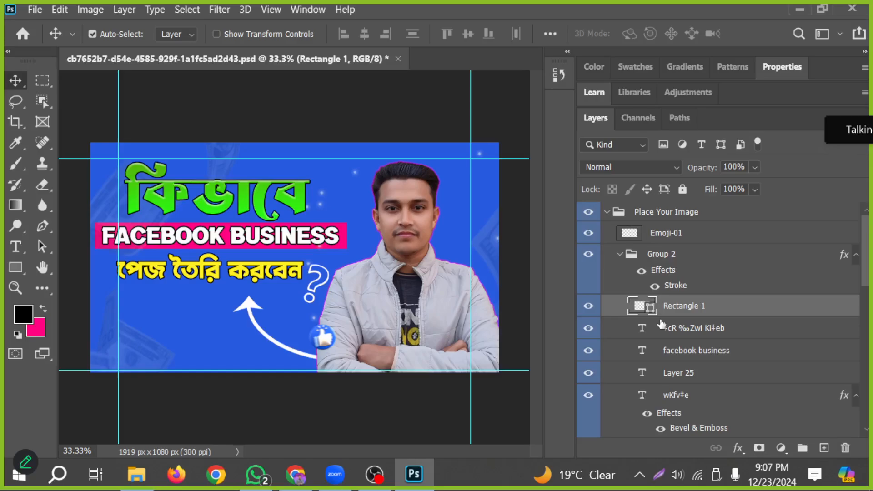
Try converting the whole of Group 2 to a smart object.
click(661, 255)
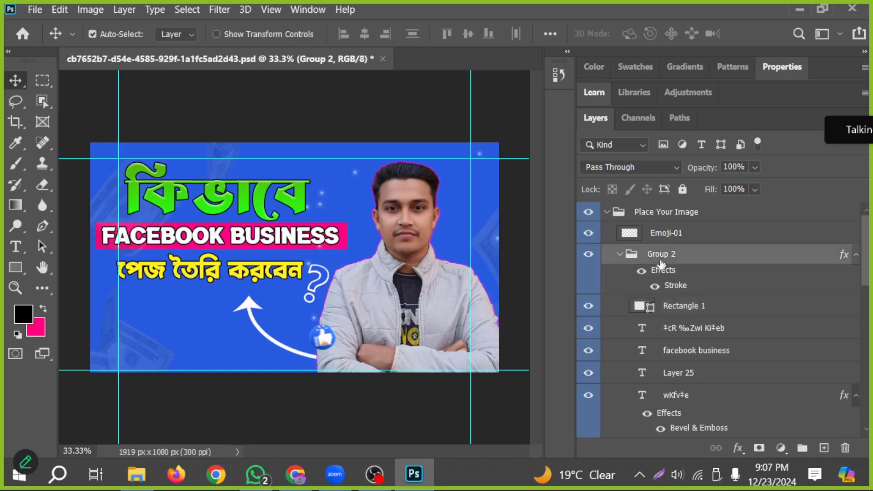
right_click(661, 264)
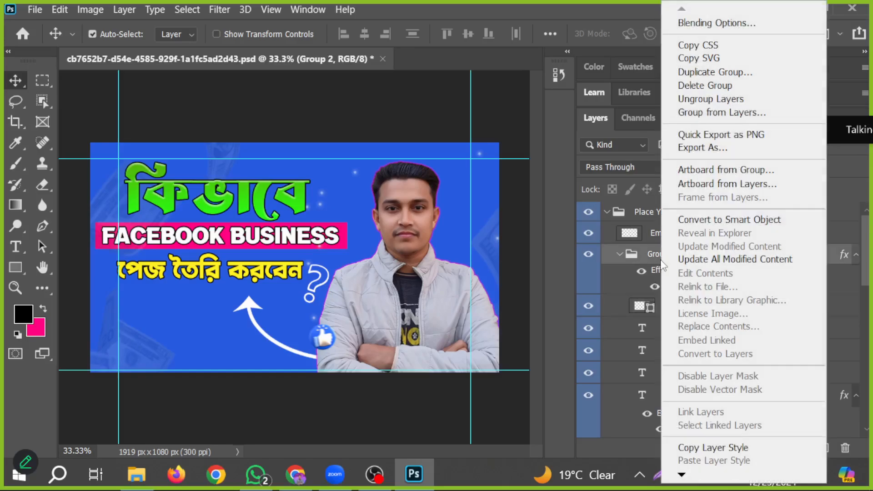
click(700, 220)
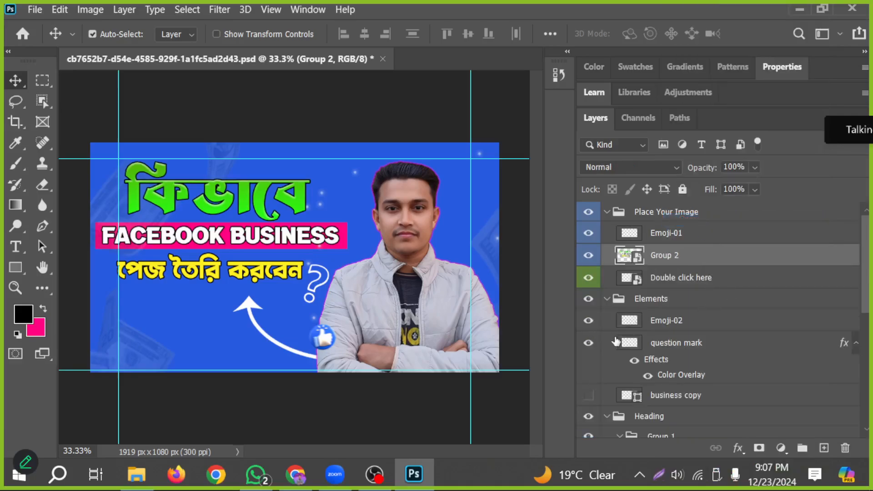
Identify the pink bar's Rectangle 2 layer, try moving it directly above the Group 2 smart object, and undo the move.
scroll(595, 350, down, 10)
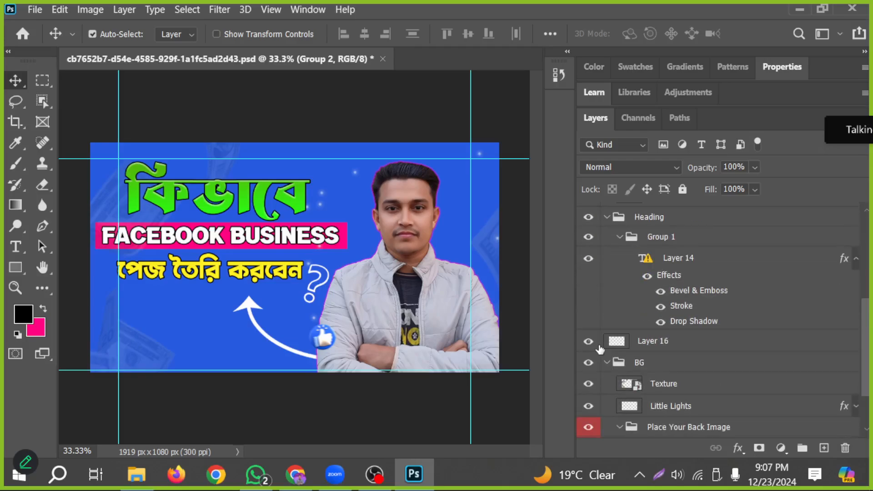
scroll(651, 363, down, 3)
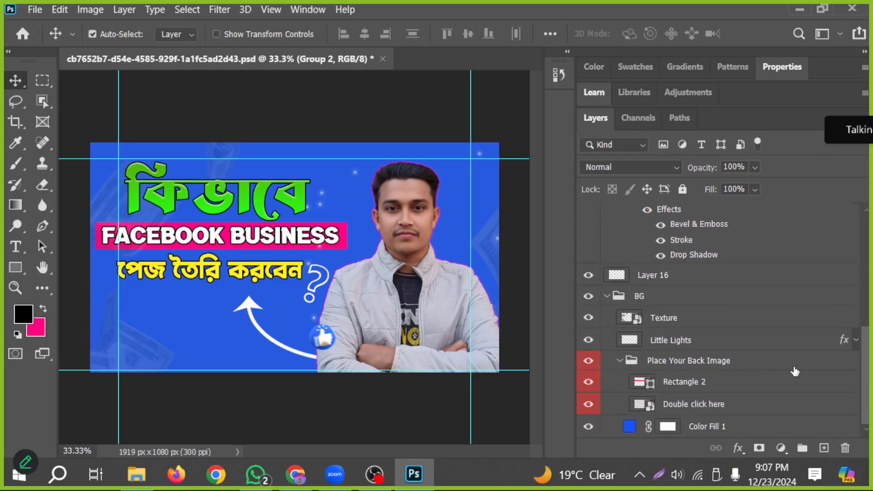
click(590, 382)
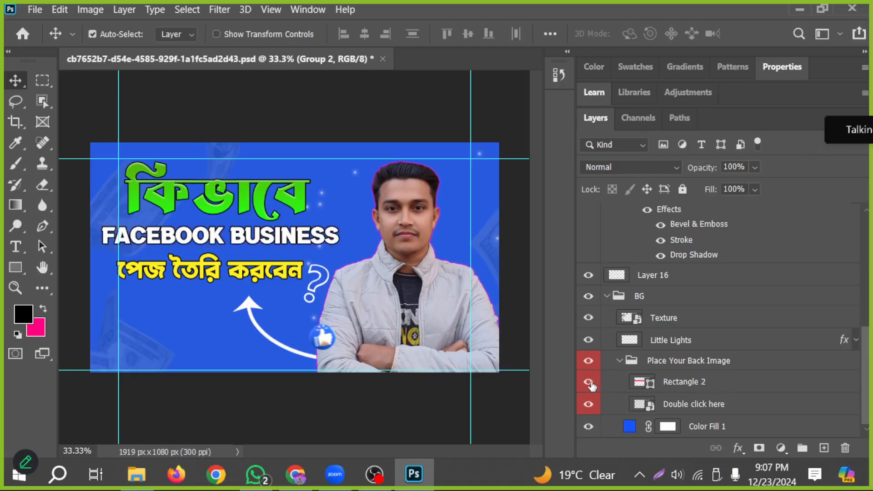
drag(686, 383, 686, 254)
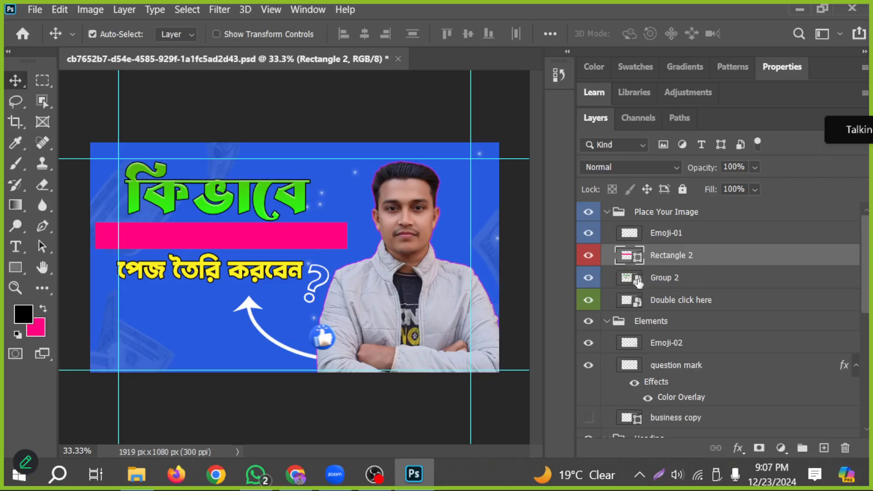
key(ctrl+z)
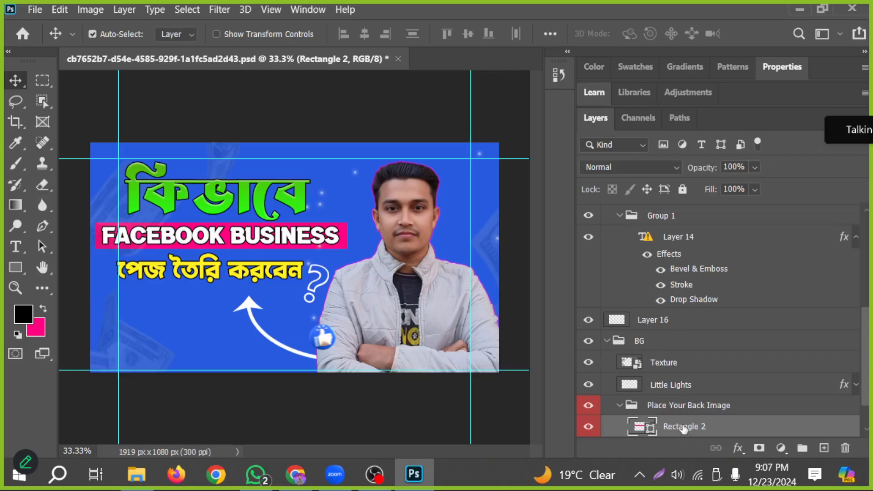
key(ctrl+z)
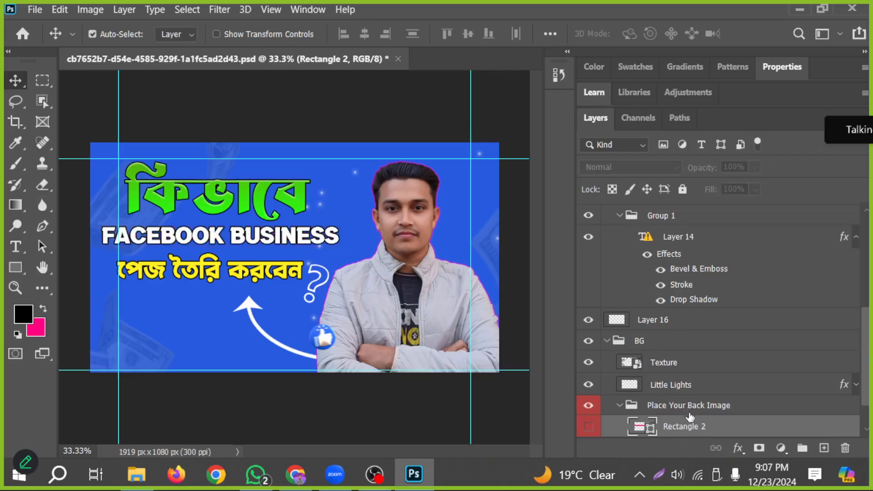
Undo the smart object conversion so that Group 2 is an editable layer group again.
scroll(637, 387, up, 5)
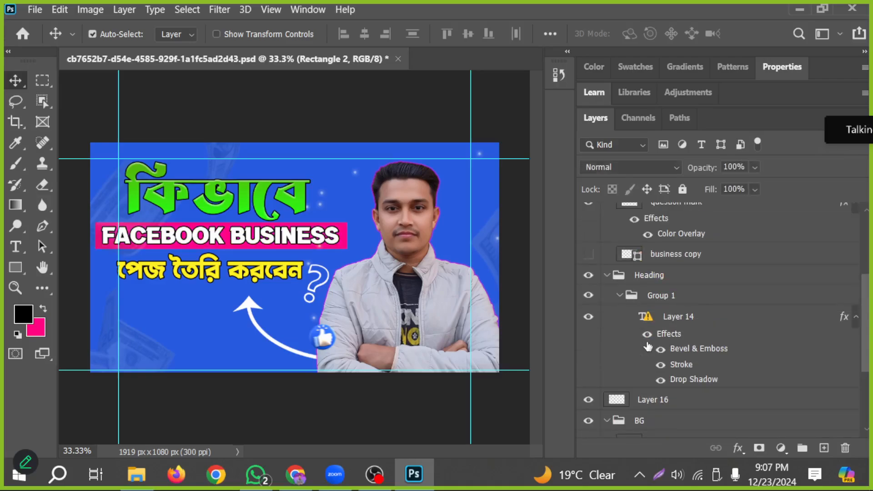
key(ctrl)
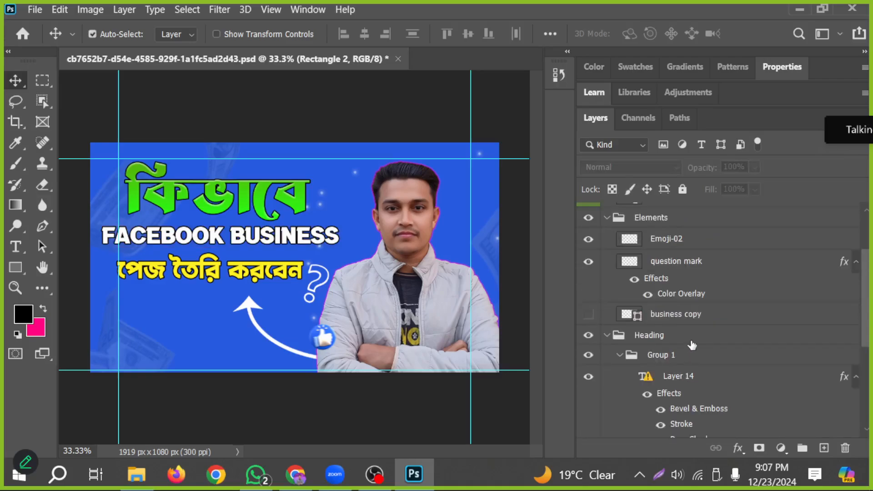
key(ctrl+shift+z)
scroll(692, 345, up, 8)
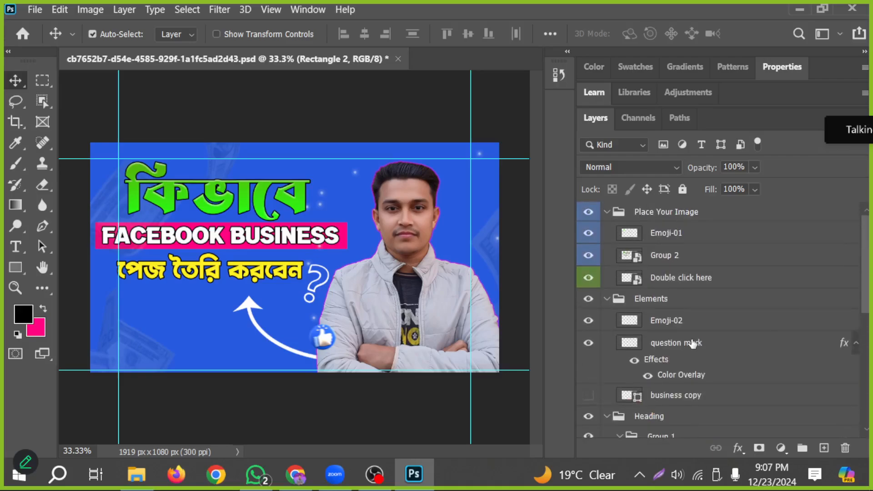
scroll(691, 343, down, 1)
scroll(692, 343, up, 1)
key(ctrl+z)
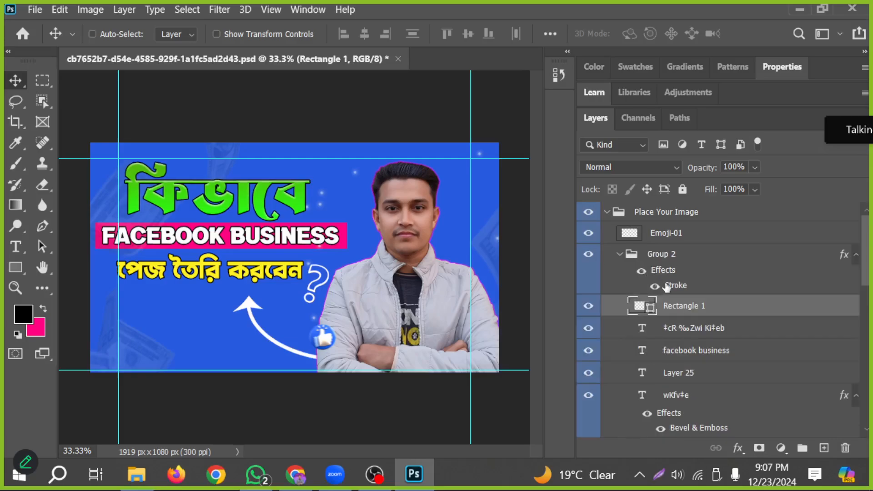
Move the pink Rectangle 2 layer out of Place Your Back Image into Group 2, directly beneath the "facebook business" text layer.
scroll(678, 291, down, 6)
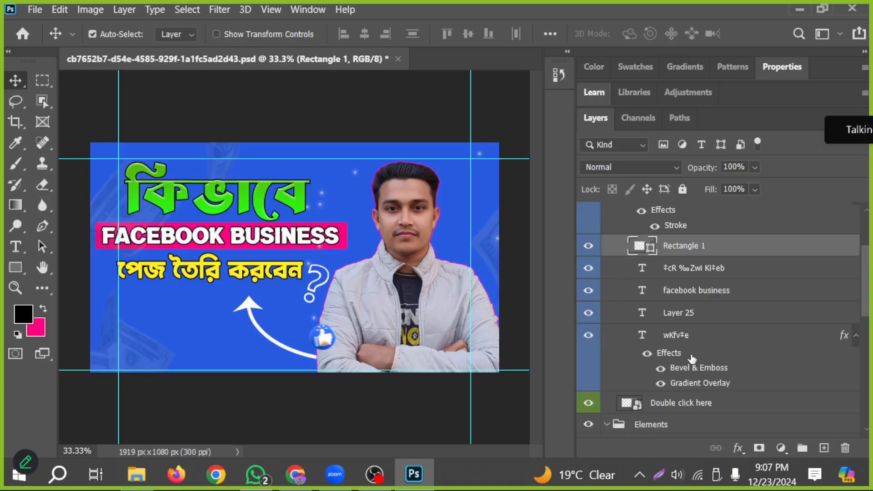
scroll(693, 368, down, 7)
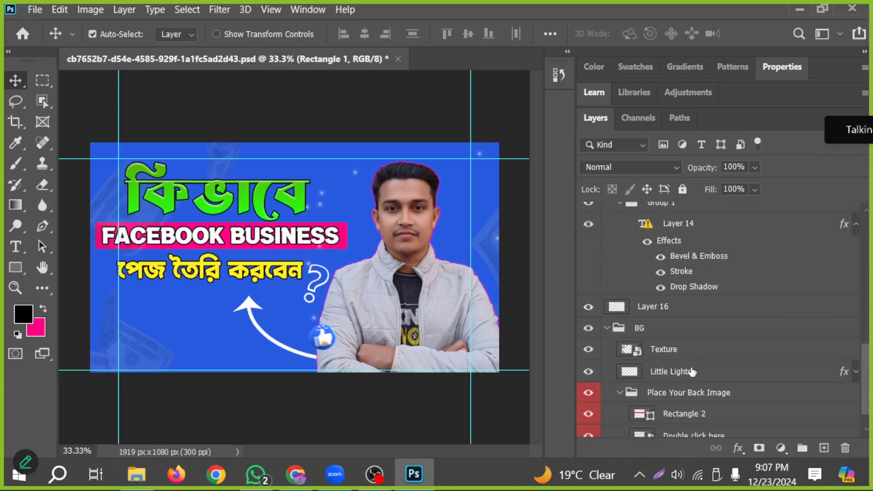
drag(694, 394, 681, 238)
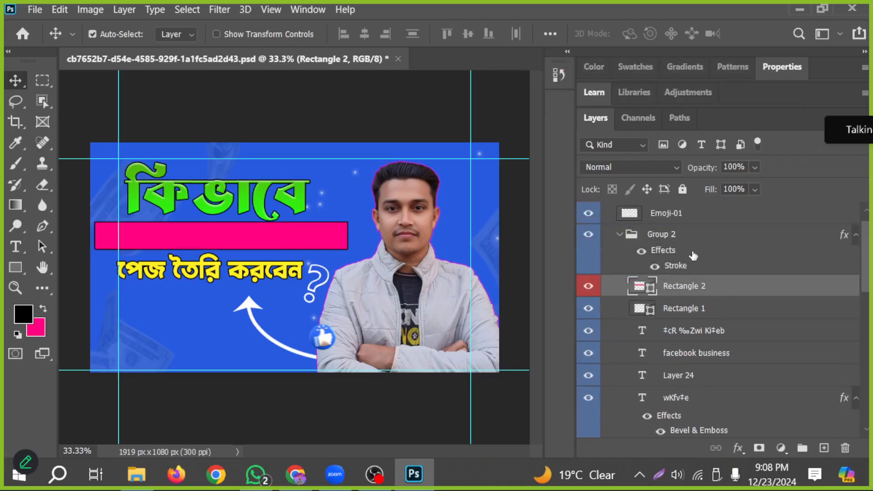
drag(655, 285, 692, 369)
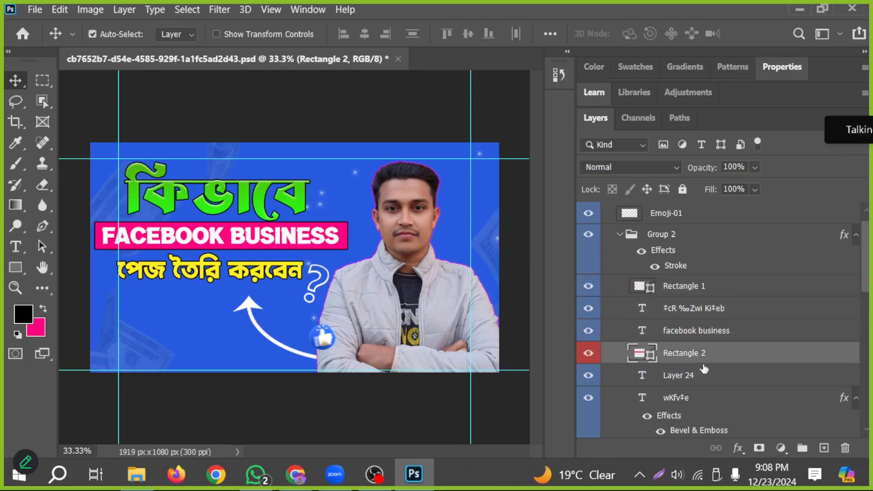
Check what Group 2 contains by toggling its visibility, and convert the whole group to a smart object.
scroll(659, 310, up, 1)
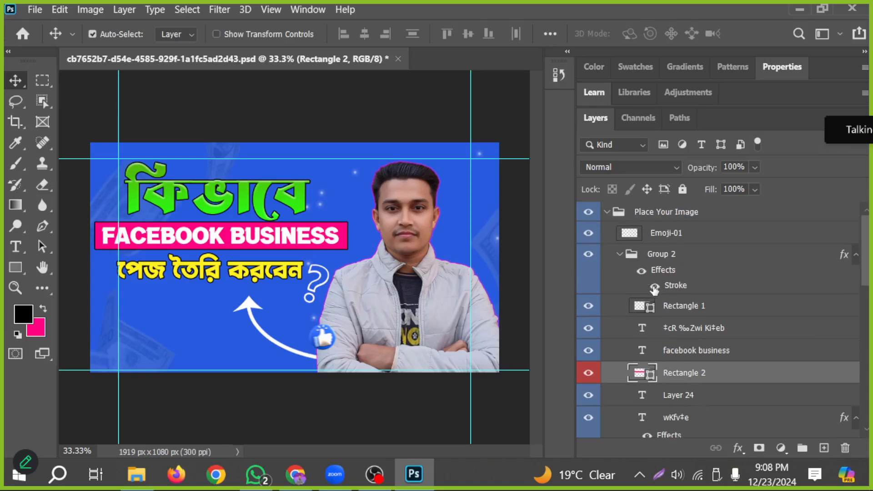
click(669, 238)
click(589, 254)
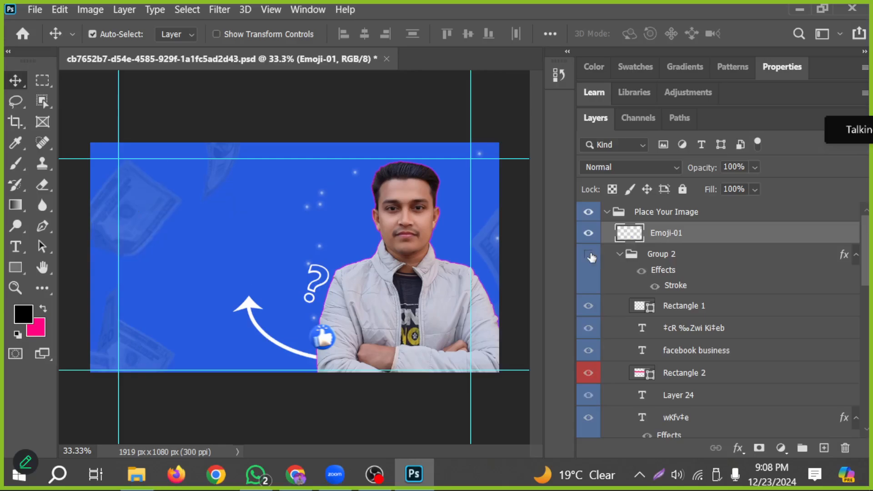
click(589, 255)
right_click(670, 260)
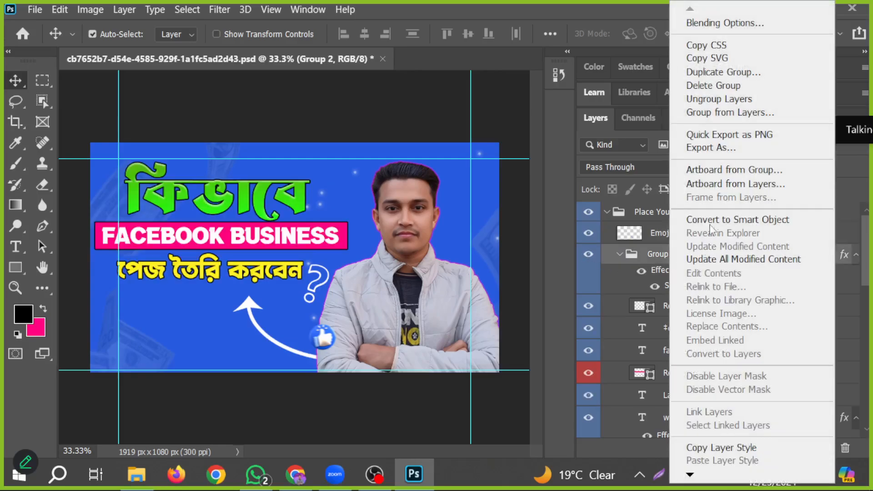
click(712, 221)
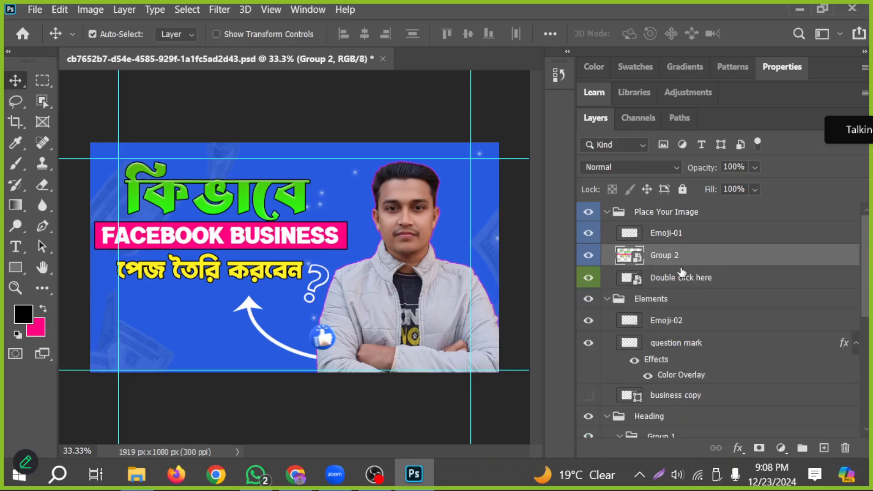
Warp the Group 2 headline slightly by pulling its top-right corner up and inward, and undo the last inner warp adjustment.
right_click(663, 265)
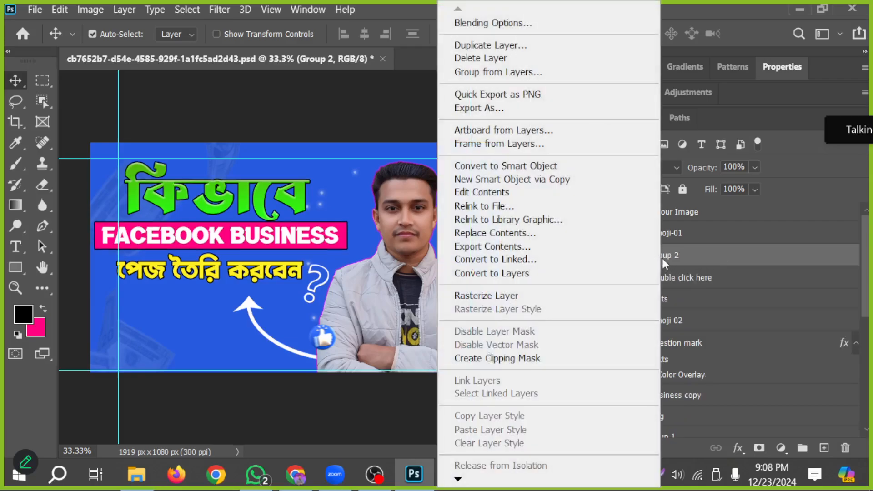
click(671, 259)
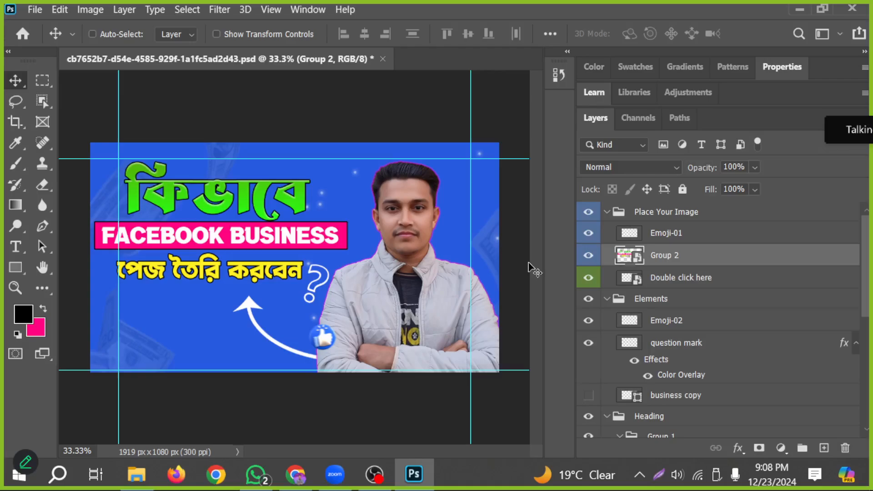
key(ctrl+t)
right_click(267, 241)
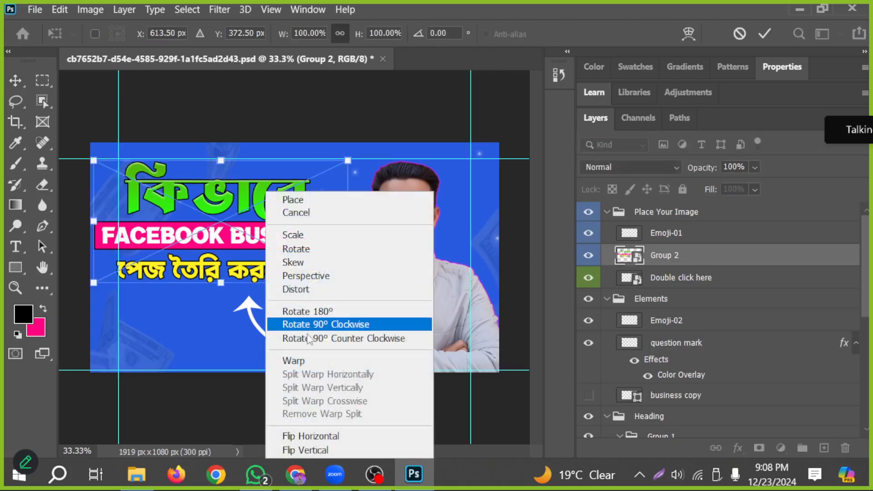
click(294, 360)
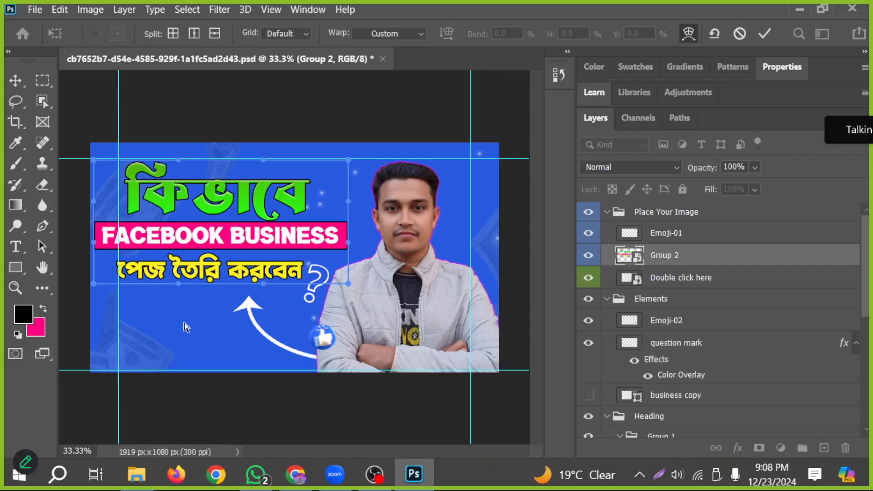
drag(346, 165, 340, 156)
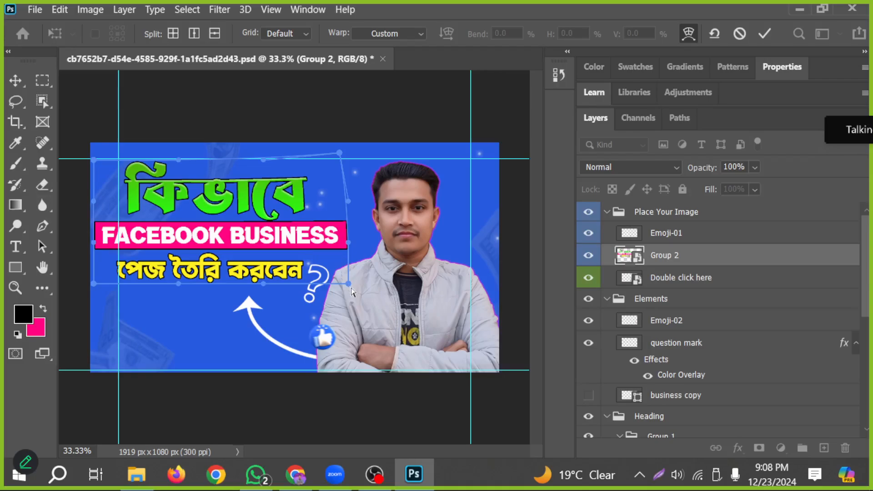
mouse_move(348, 286)
mouse_down()
mouse_move(343, 291)
mouse_move(348, 280)
mouse_up()
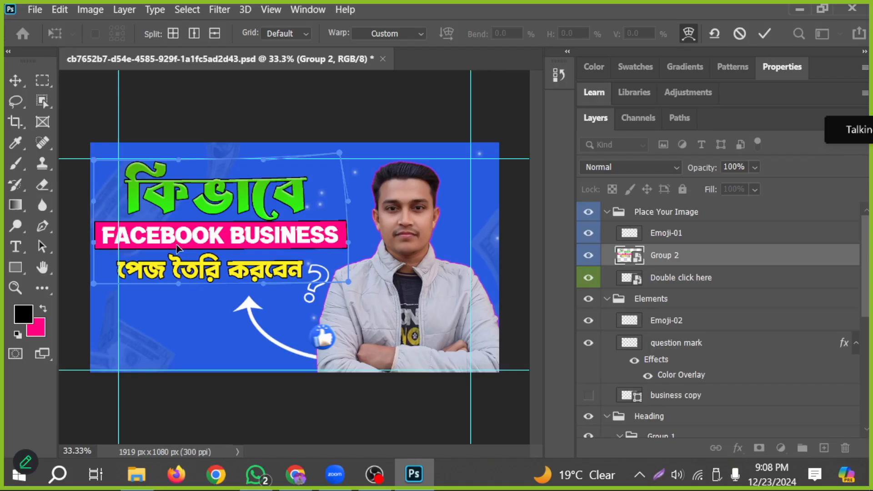
drag(177, 247, 168, 237)
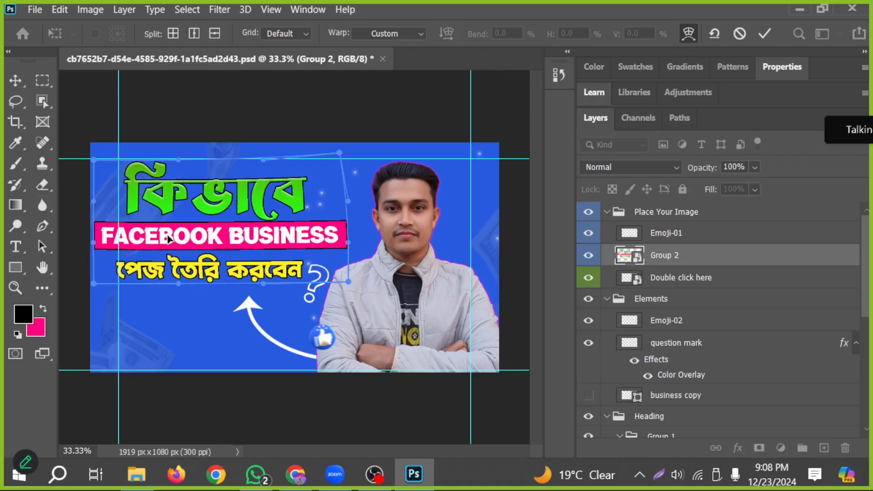
key(ctrl+z)
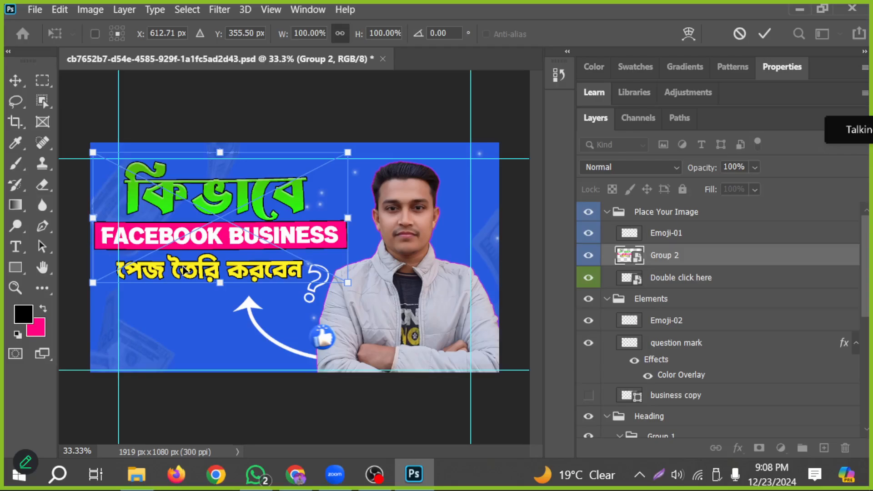
Rotate the Group 2 headline to about 2.71°, shift it slightly down and enlarge it a little.
mouse_move(156, 311)
mouse_down()
mouse_move(155, 318)
mouse_move(144, 310)
mouse_move(155, 307)
mouse_up()
drag(198, 247, 199, 252)
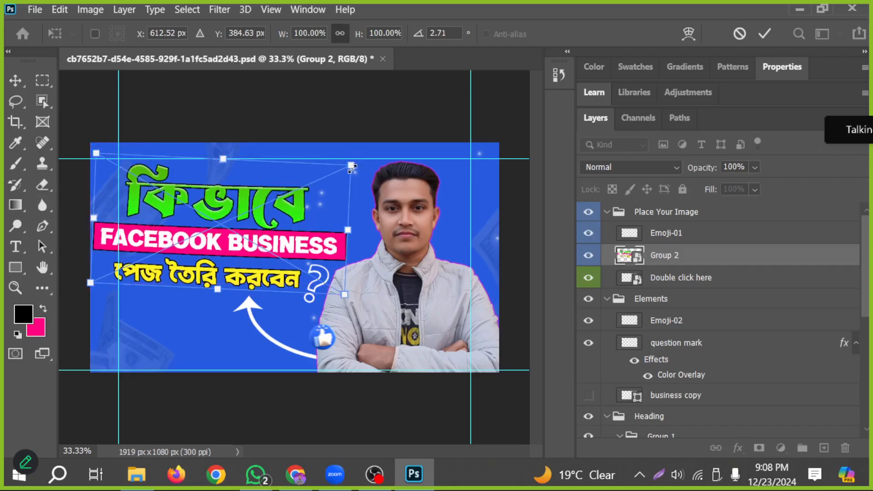
drag(353, 167, 357, 167)
key(Return)
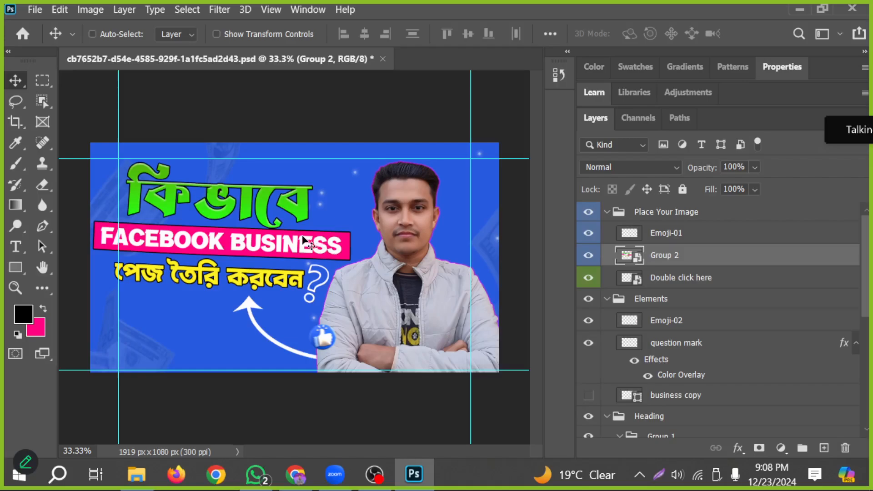
Scale the Group 2 headline to about 94.53% from its top-left corner and nudge it 9 px to the left.
key(ctrl+t)
drag(102, 160, 123, 177)
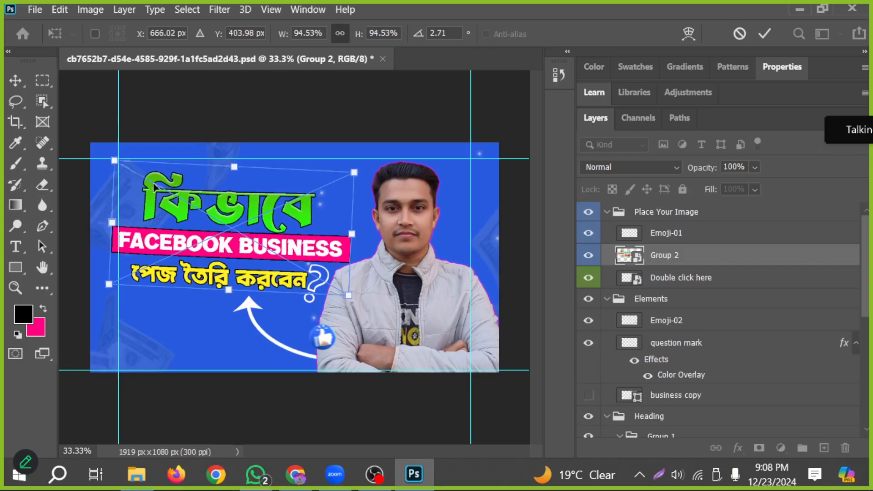
key(Left)
key(Left)
key(Left)
key(Left)
key(Left)
key(Left)
key(Left)
key(Left)
key(Left)
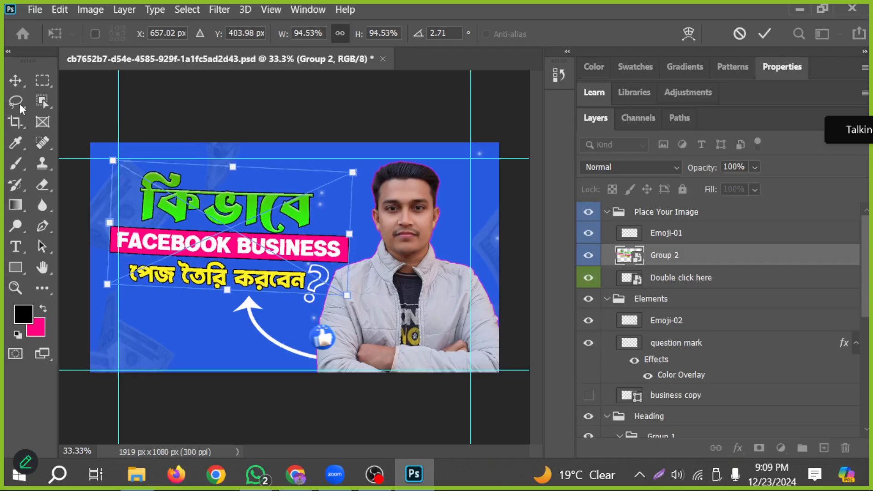
click(16, 80)
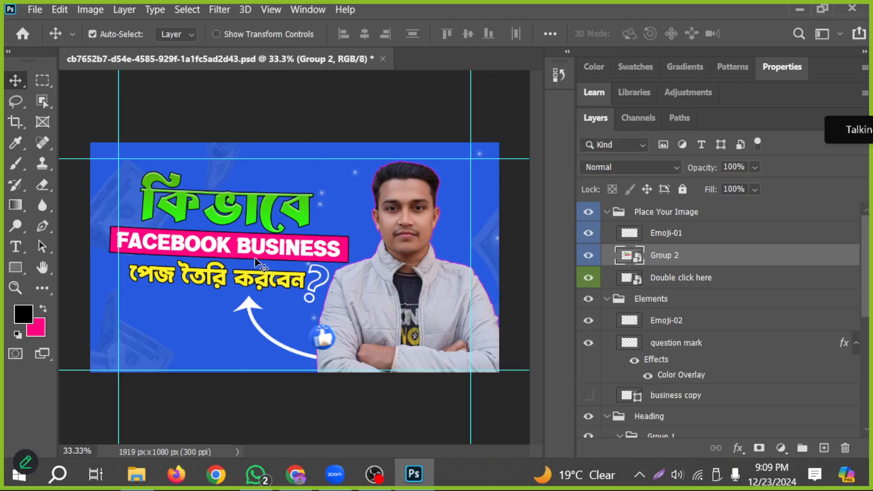
Reduce the tilt of the Group 2 headline to about 1.97°.
key(ctrl+t)
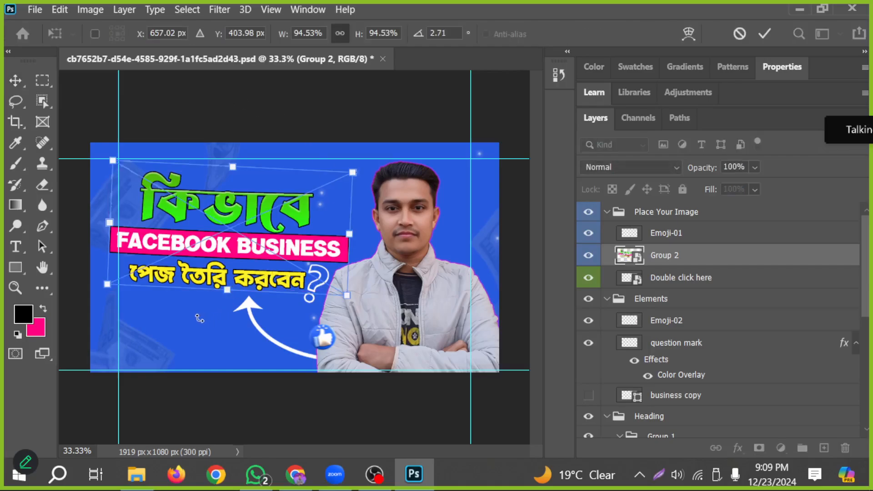
drag(200, 319, 200, 319)
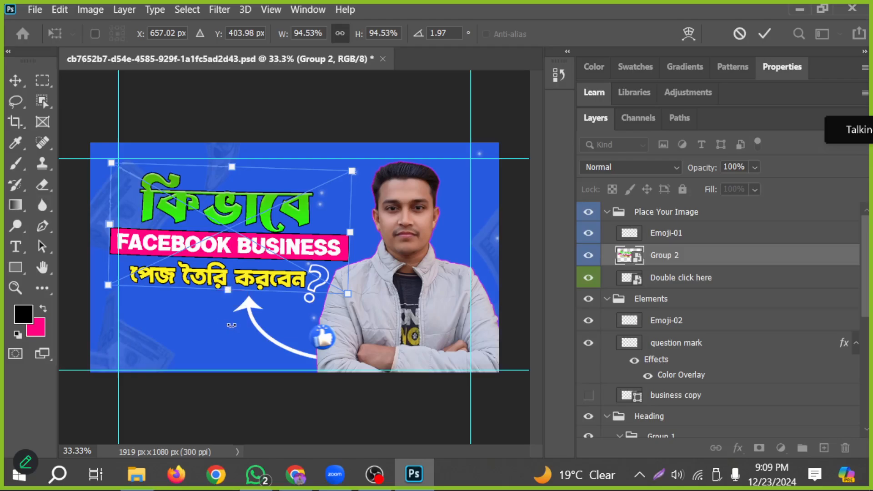
key(Return)
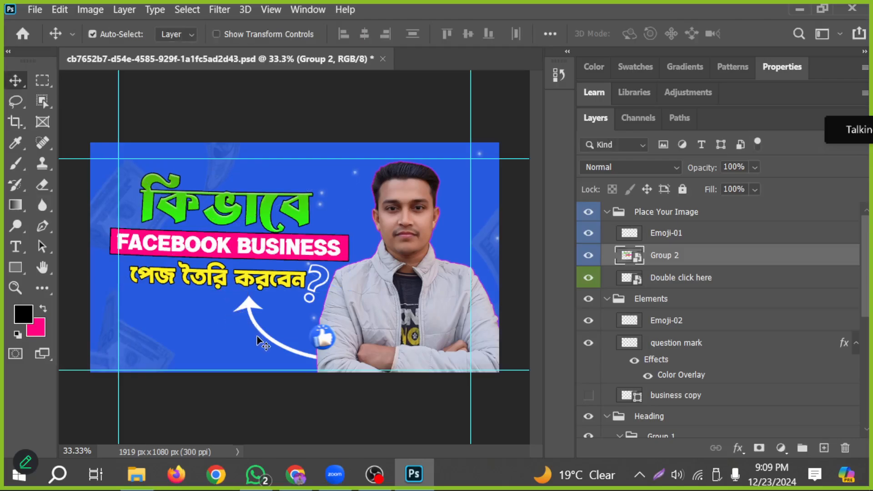
Open faceook icon.png from the Icon folder inside A YT Thumbnails All on Local Disk (D:).
click(35, 9)
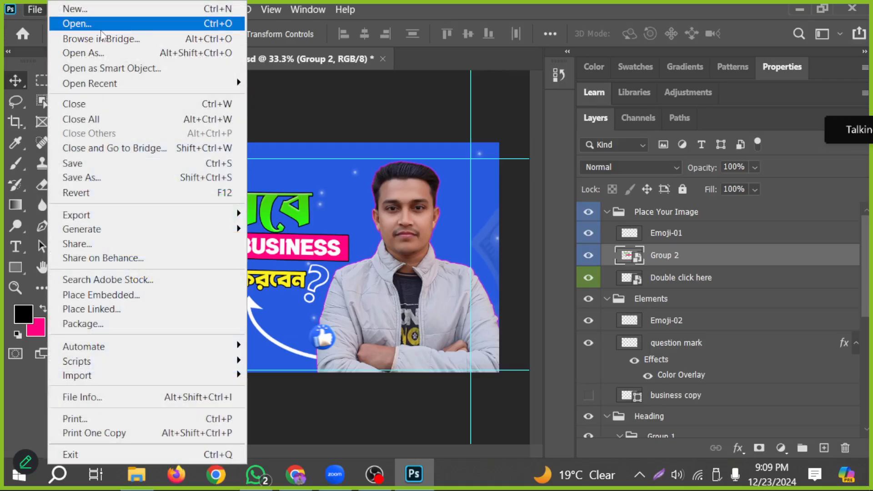
click(77, 23)
scroll(82, 188, down, 5)
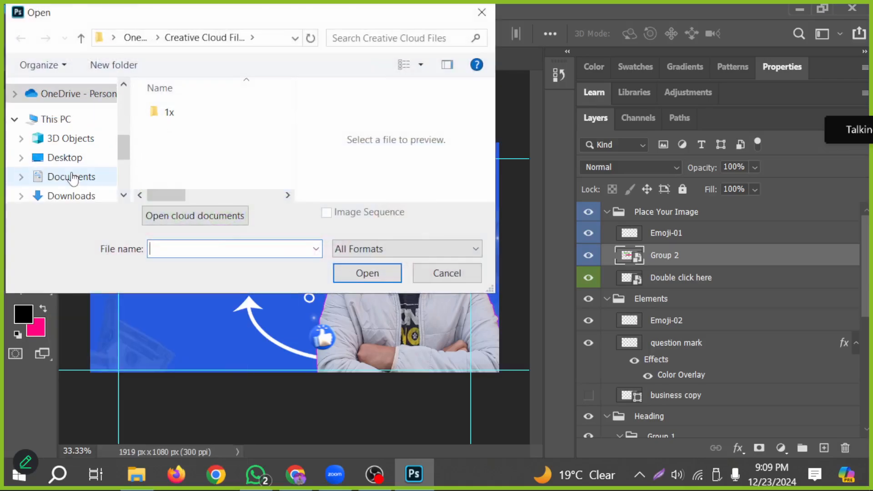
click(78, 144)
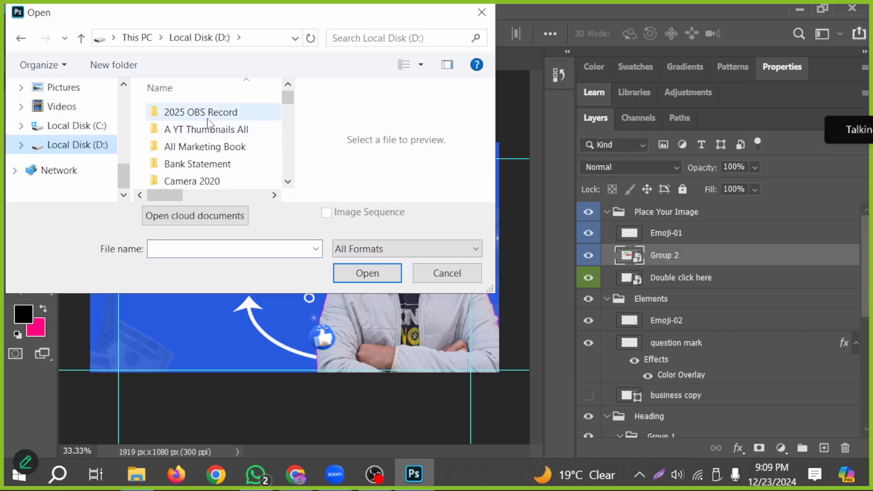
double_click(216, 135)
scroll(200, 146, down, 2)
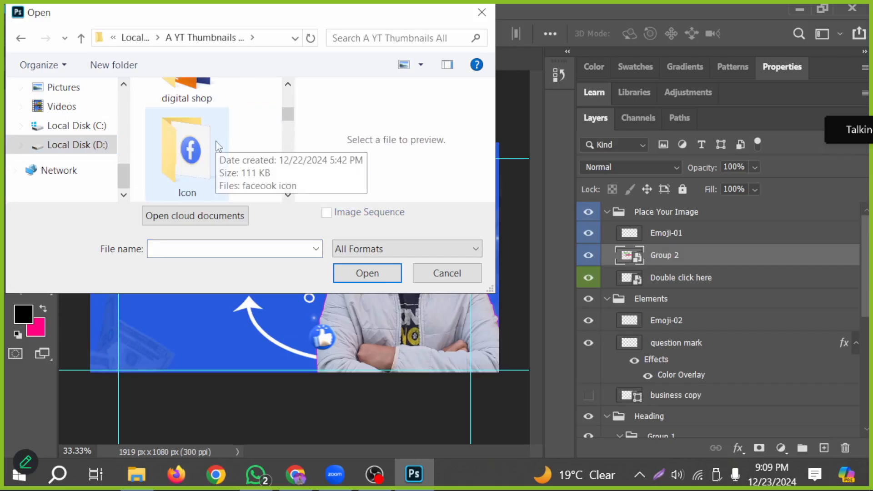
double_click(196, 157)
click(194, 157)
click(362, 272)
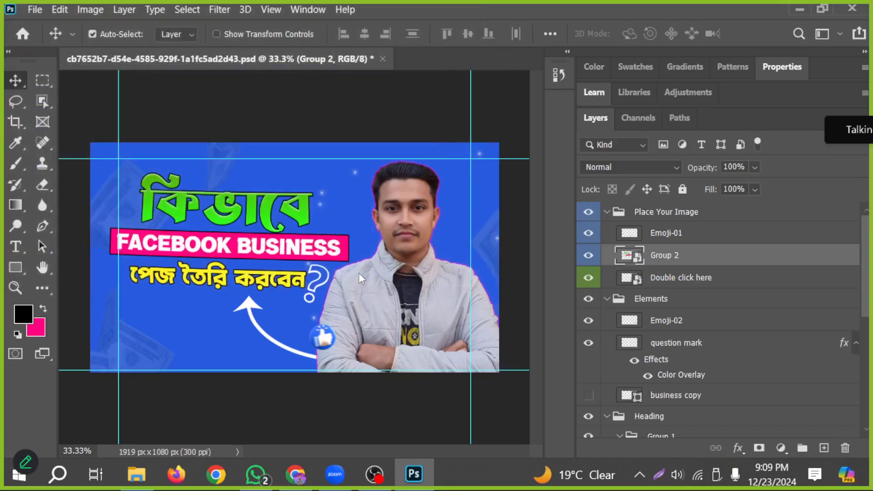
Copy the Facebook icon into the thumbnail, shrink it to a small badge and place it in the canvas's bottom-left corner.
drag(312, 227, 152, 329)
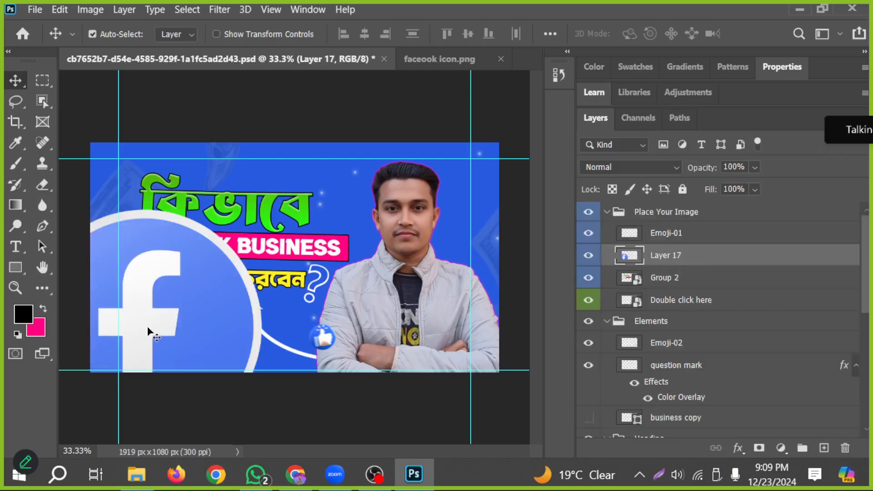
key(ctrl+t)
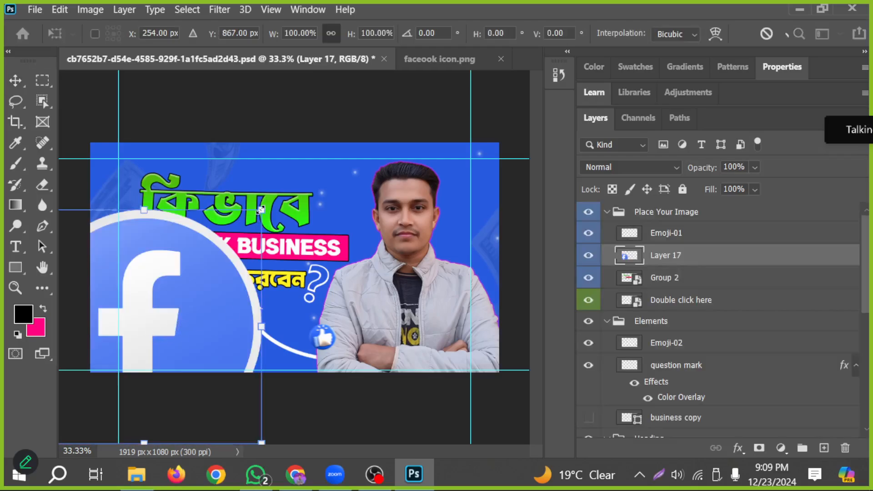
drag(260, 210, 189, 324)
drag(177, 357, 135, 334)
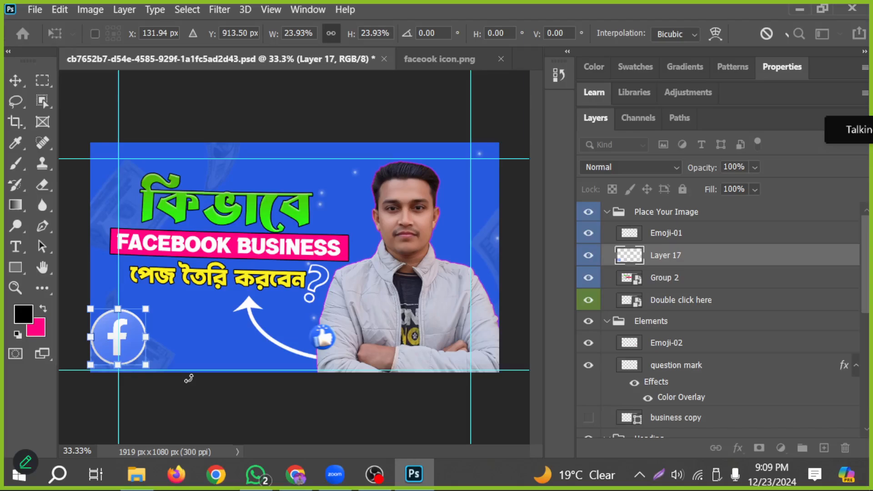
drag(151, 362, 110, 353)
key(Return)
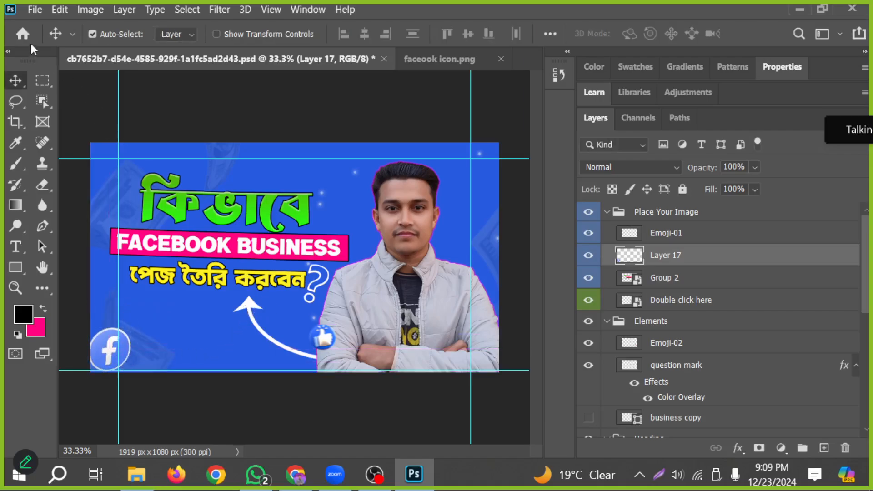
Start an Export As of the thumbnail and set its file format to JPG.
click(35, 9)
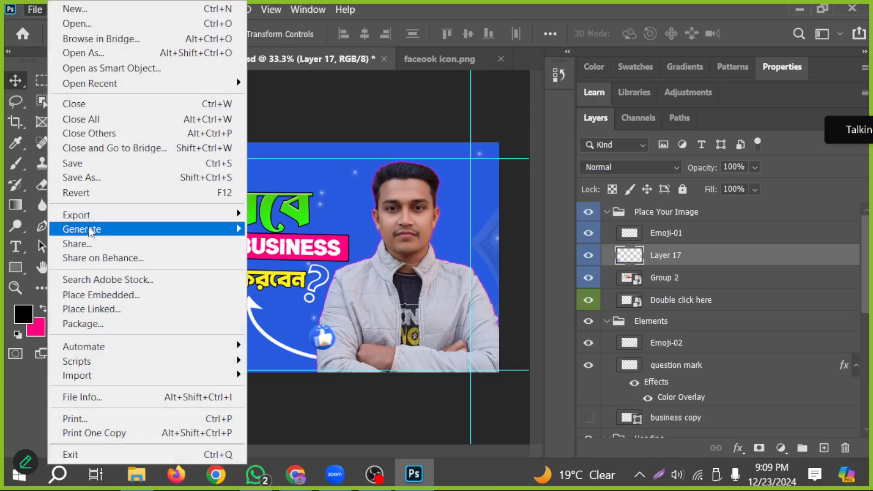
mouse_move(104, 215)
click(280, 236)
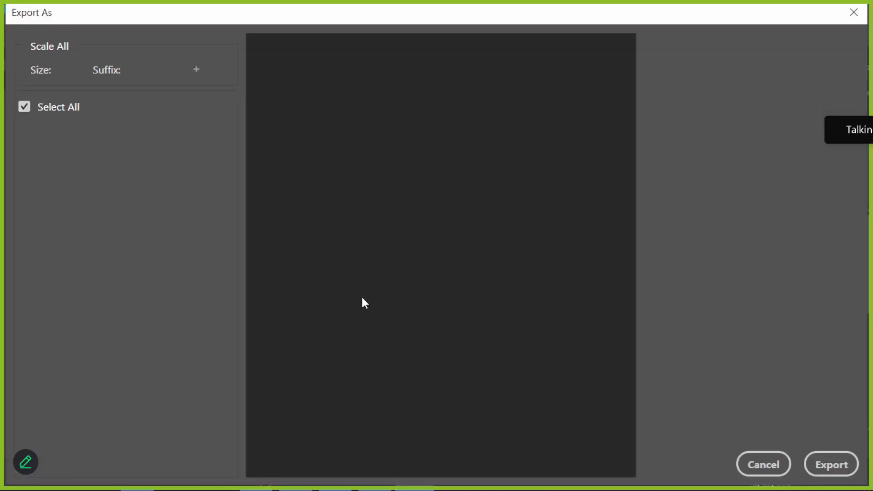
drag(853, 130, 872, 48)
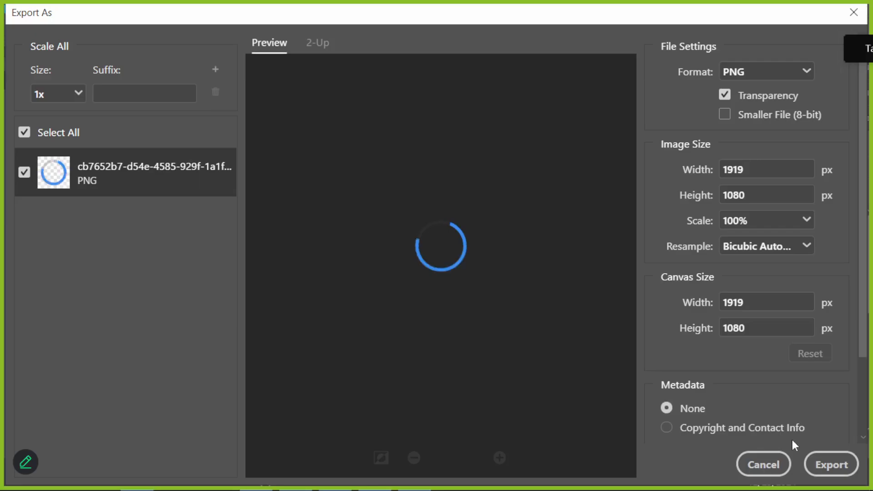
click(753, 75)
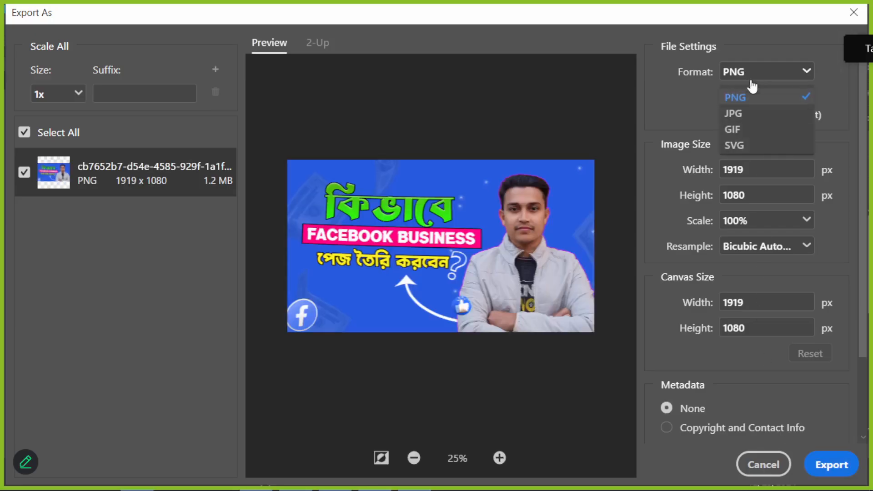
click(736, 115)
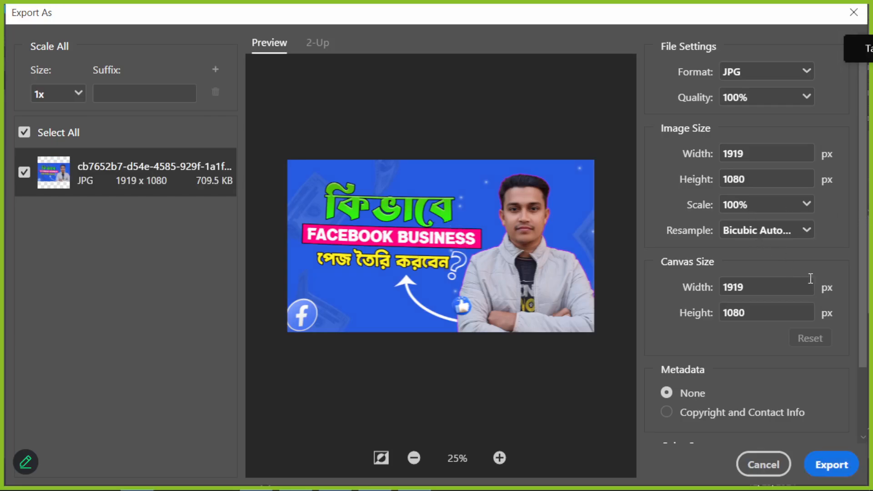
Export the JPG to the Downloads folder under the file name "how to create facebook page".
click(825, 468)
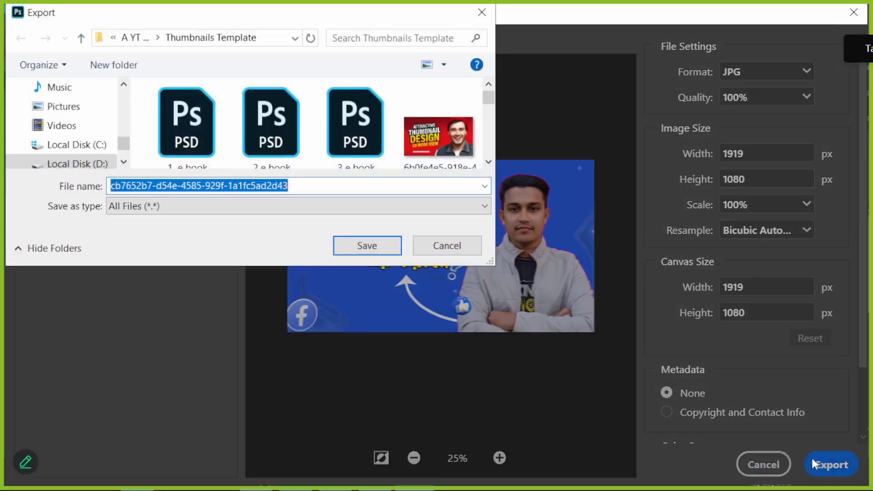
scroll(48, 134, up, 1)
click(70, 107)
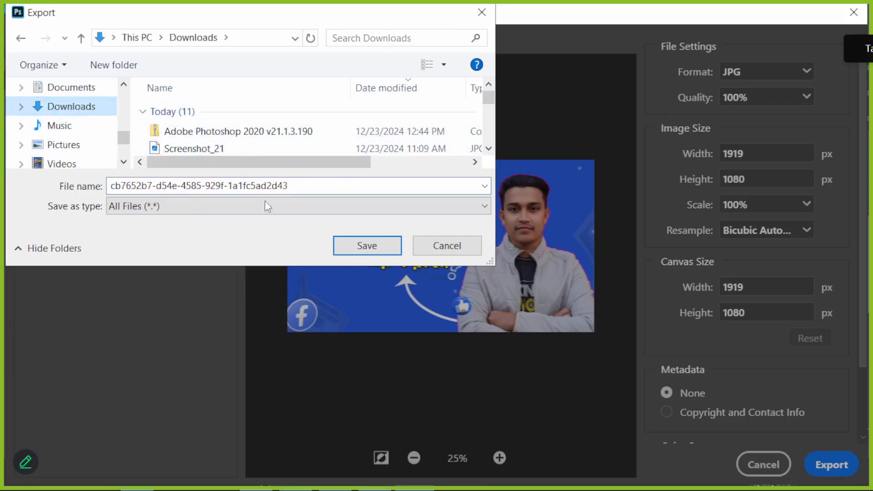
double_click(238, 186)
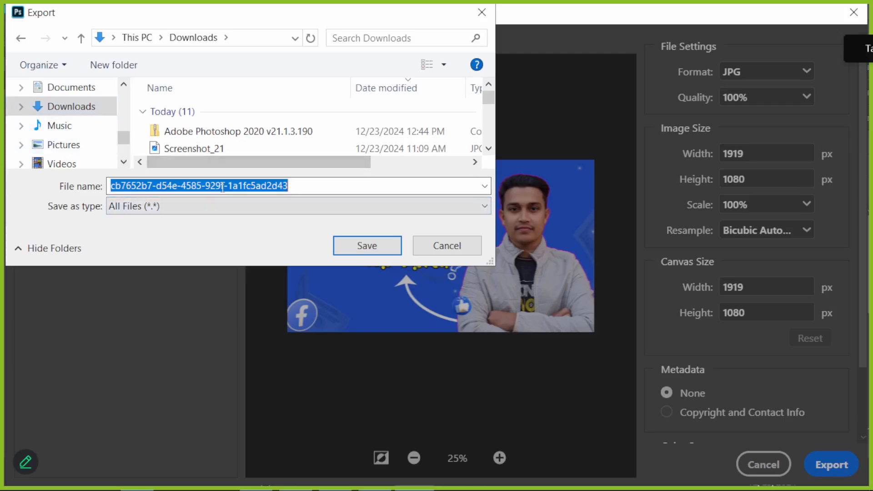
text(how )
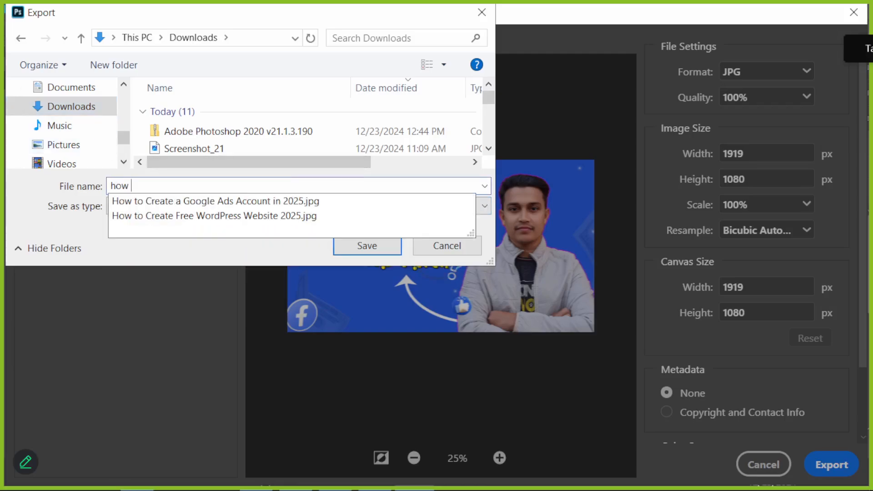
text(to create facebook page)
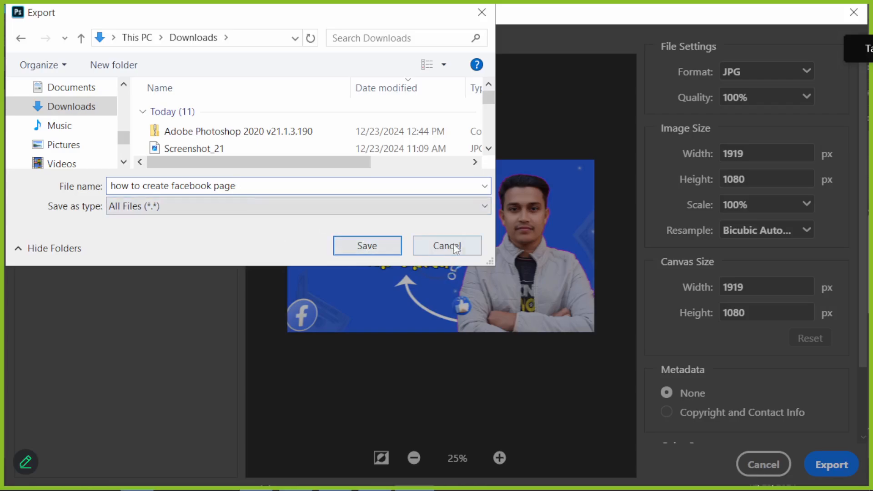
click(376, 250)
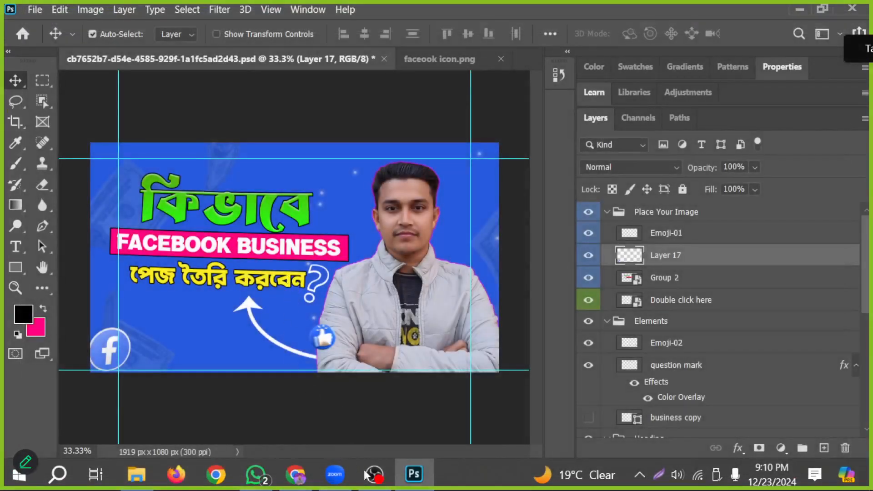
Switch to YouTube Studio in Chrome and copy "How to Create a Facebook Business Page 2025" from the video's title, without the emojis.
click(296, 478)
scroll(318, 264, up, 10)
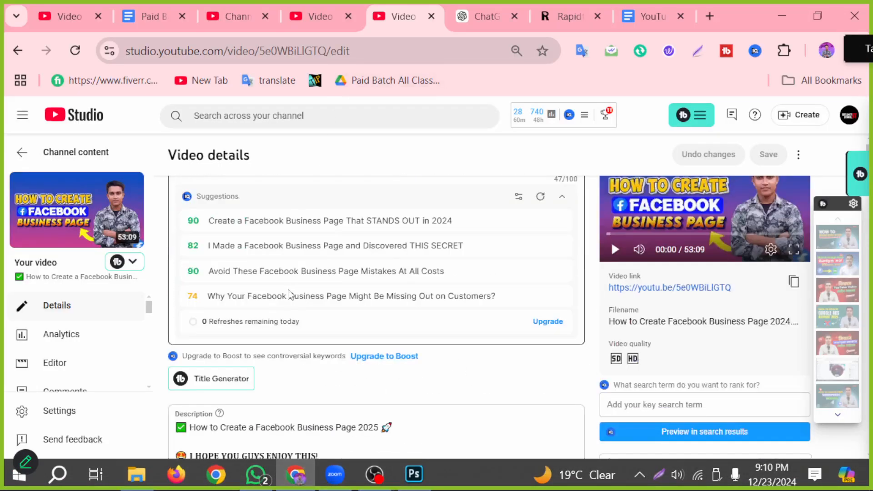
drag(382, 200, 186, 200)
key(ctrl+c)
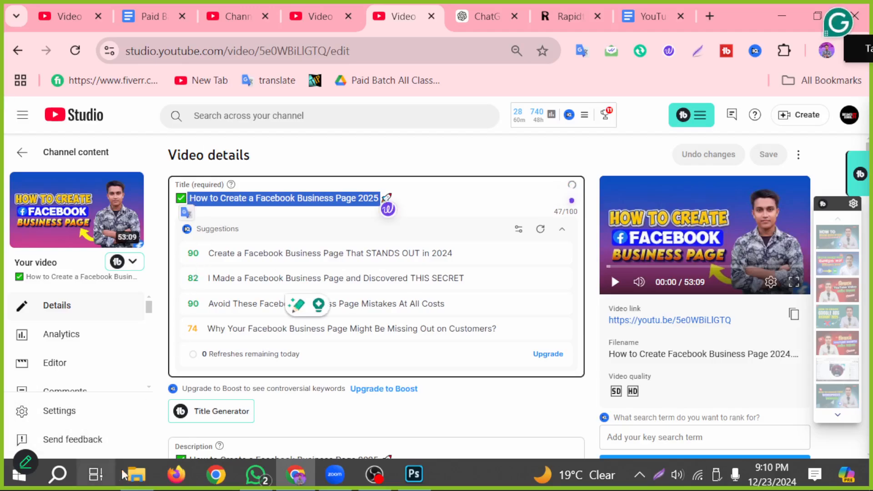
In File Explorer, rename the exported thumbnail in Downloads to "How to Create a Facebook Business Page 2025".
click(136, 475)
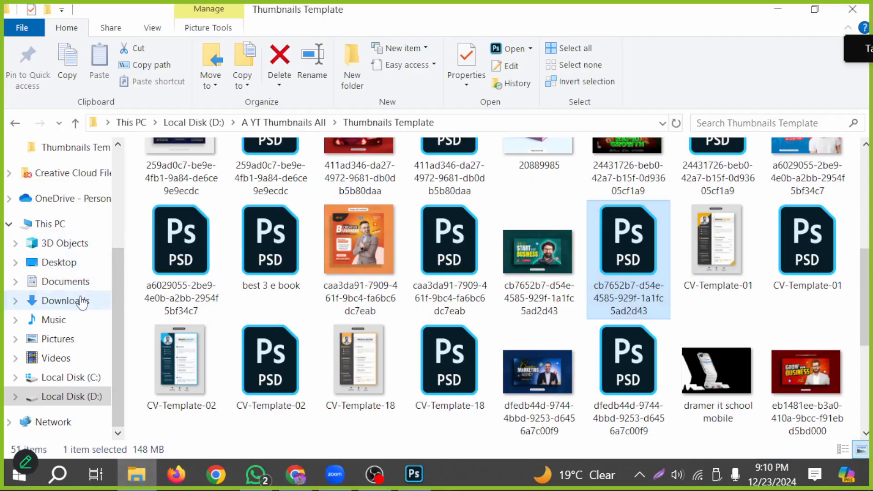
click(85, 301)
click(187, 172)
right_click(187, 171)
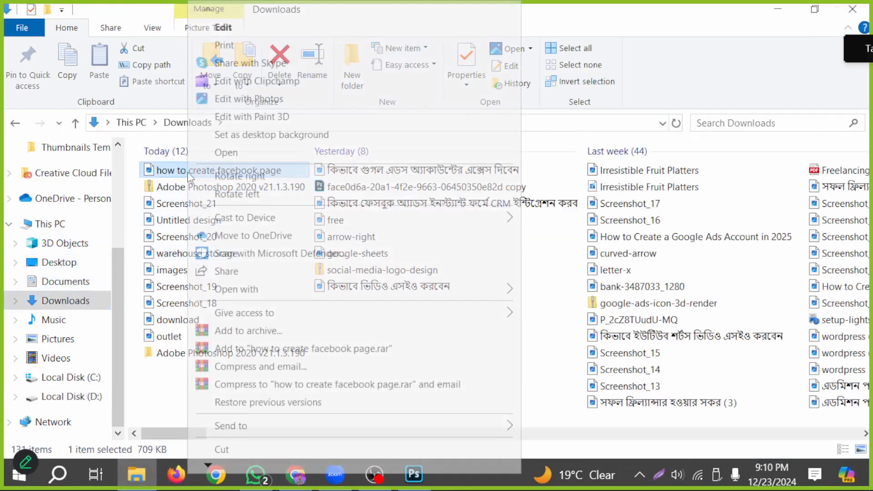
scroll(211, 473, down, 5)
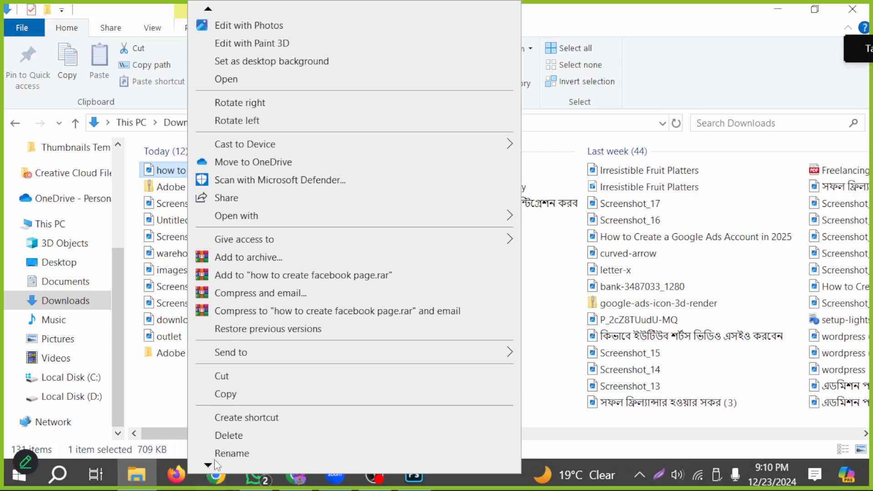
click(233, 421)
key(ctrl+v)
key(Return)
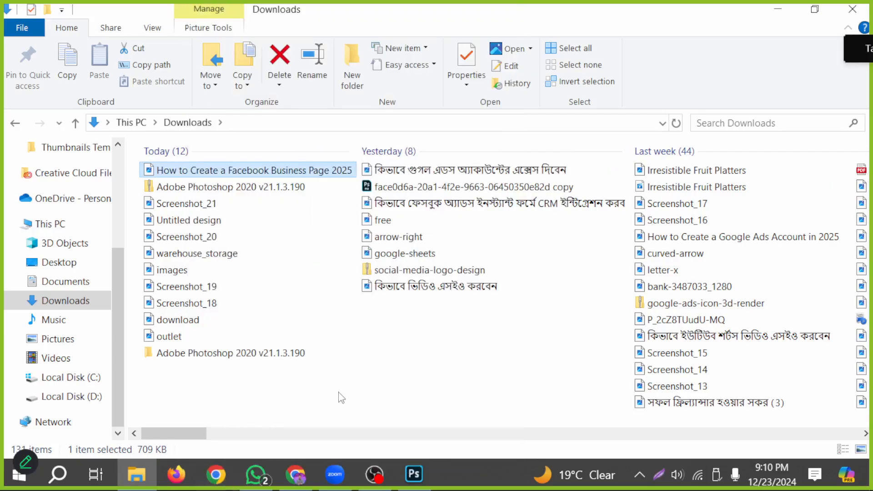
In the thumbnail's detail properties, set Title and Subject to "How to Create a Facebook Business Page 2025" and the rating to five stars.
right_click(235, 175)
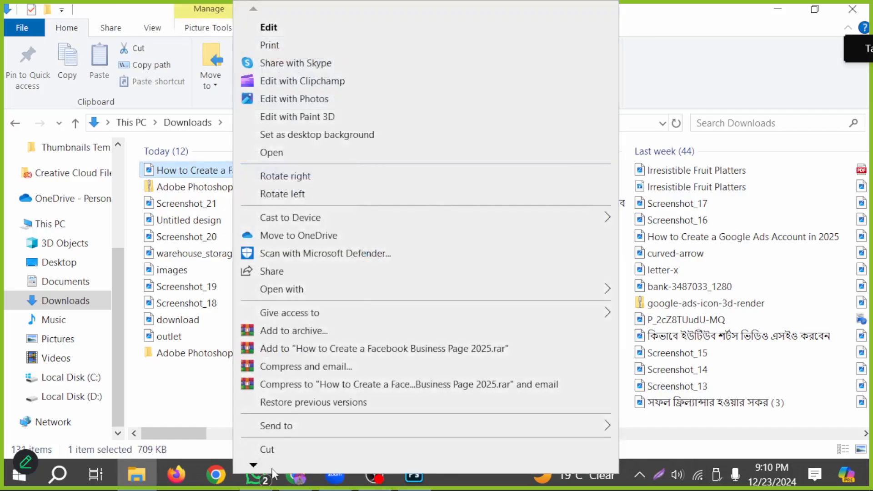
scroll(254, 465, down, 3)
click(283, 441)
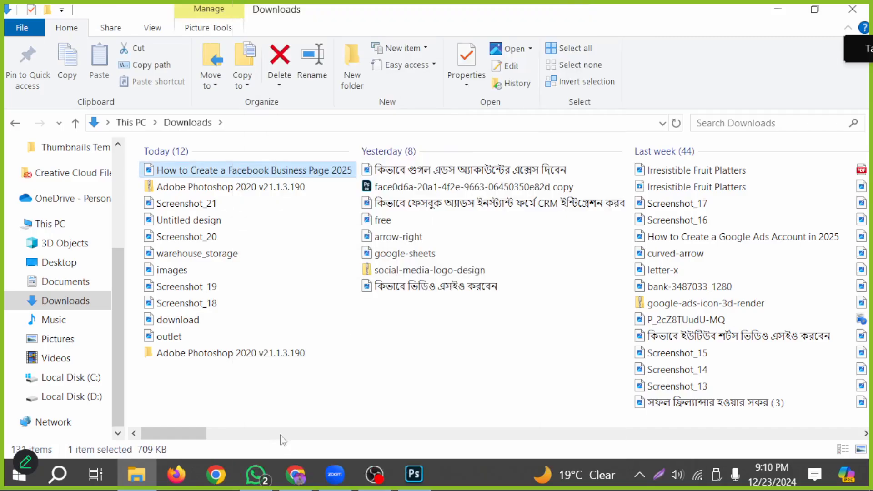
click(353, 89)
click(368, 146)
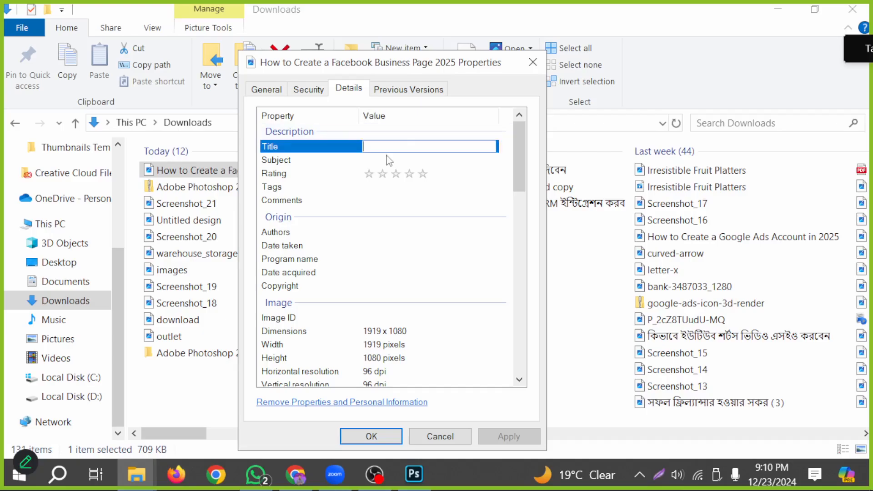
key(ctrl+v)
click(387, 159)
click(423, 174)
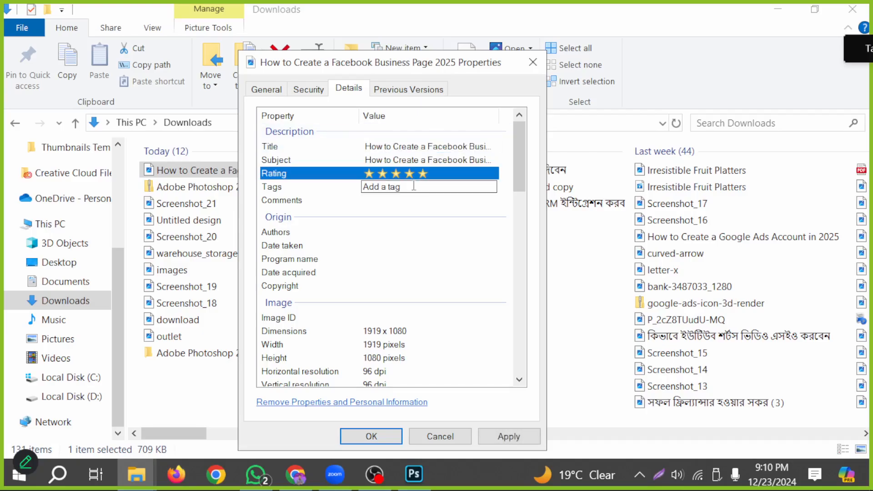
Fill the Tags, Comments and Authors properties with "How to Create a Facebook Business Page 2025".
text(How to Create a Facebook Business Page 2025)
click(386, 200)
text(How to Create a Facebook Business Page 2025)
click(357, 209)
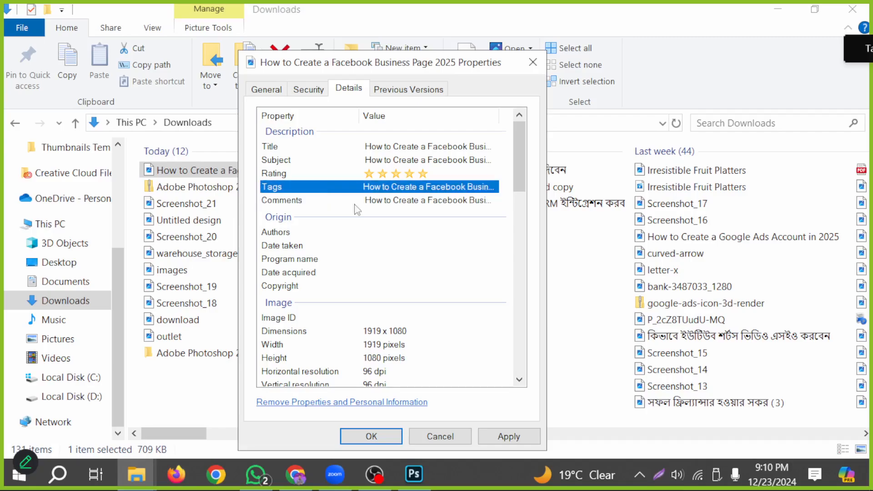
click(391, 232)
text(How to Create a Facebook Business Page 2025)
click(394, 265)
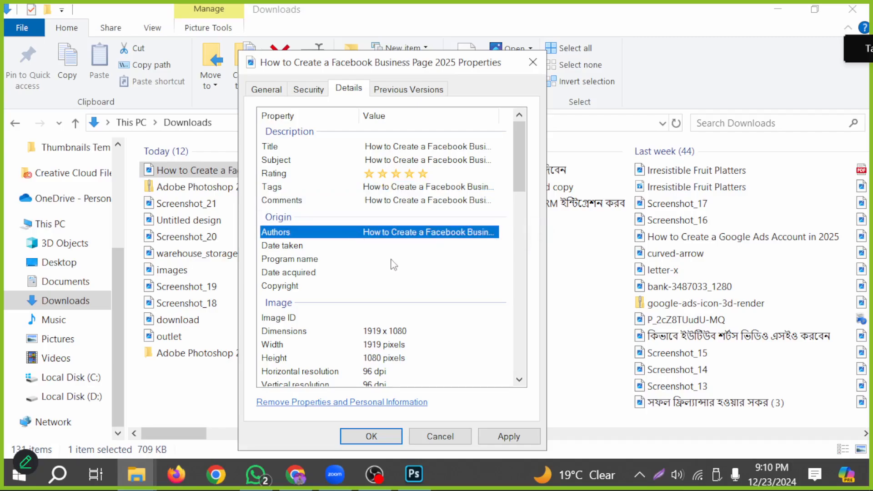
Set Camera maker and Camera model to "How to Create a Facebook Business Page 2025", then apply the properties and close them.
click(377, 260)
click(436, 331)
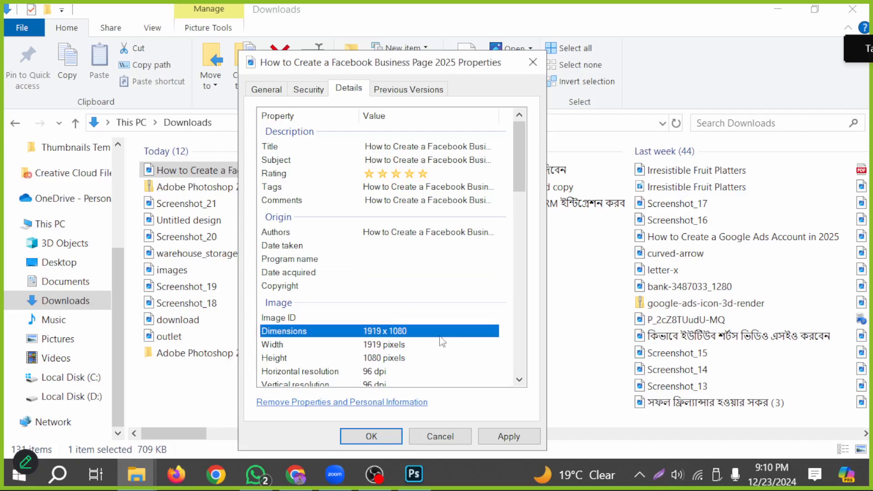
click(447, 358)
scroll(455, 359, down, 4)
scroll(455, 359, down, 5)
scroll(441, 326, up, 4)
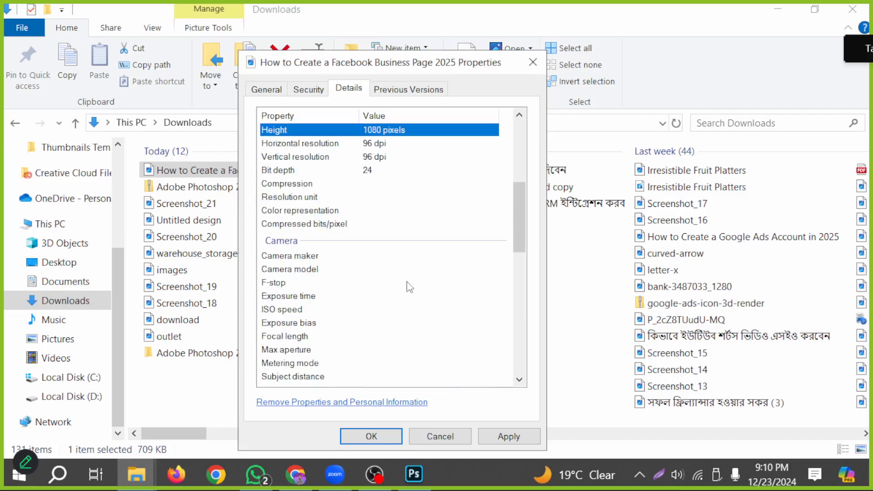
click(409, 283)
click(393, 257)
click(393, 257)
key(ctrl+v)
click(395, 266)
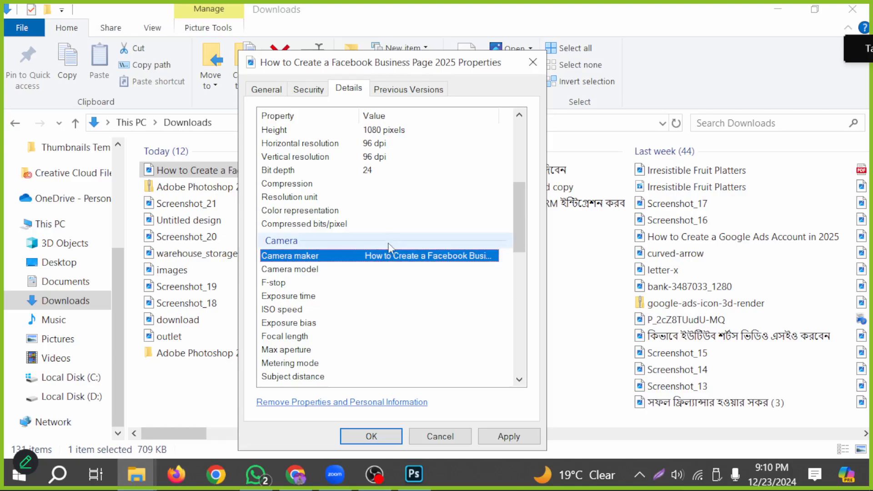
click(401, 295)
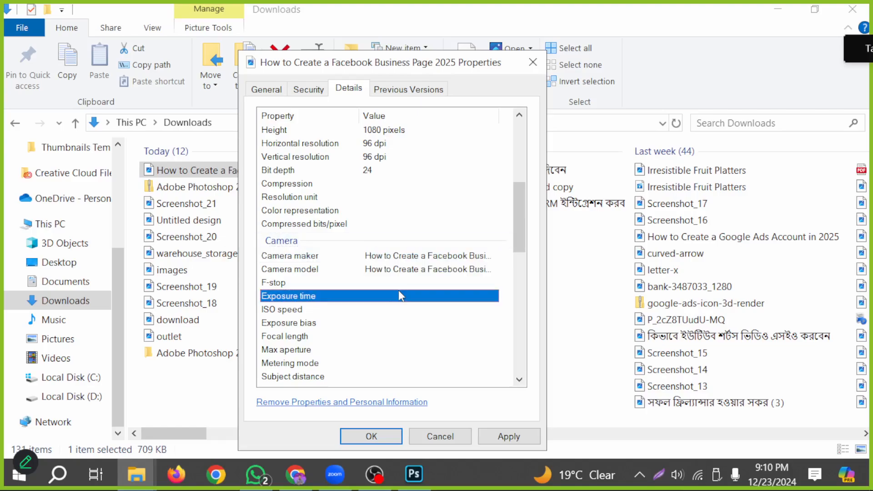
click(450, 337)
click(508, 437)
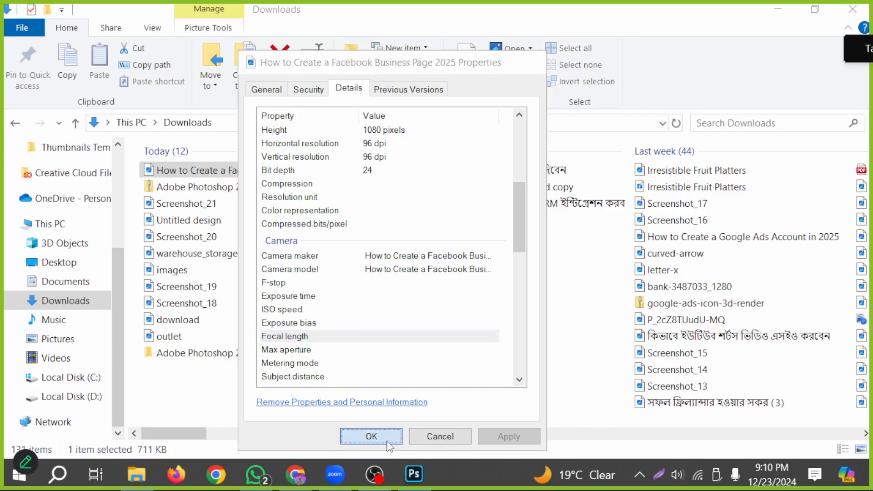
click(372, 437)
Reopen the thumbnail's detail properties and re-enter "How to Create a Facebook Business Page 2025" as Title and Subject with a five-star rating.
right_click(242, 175)
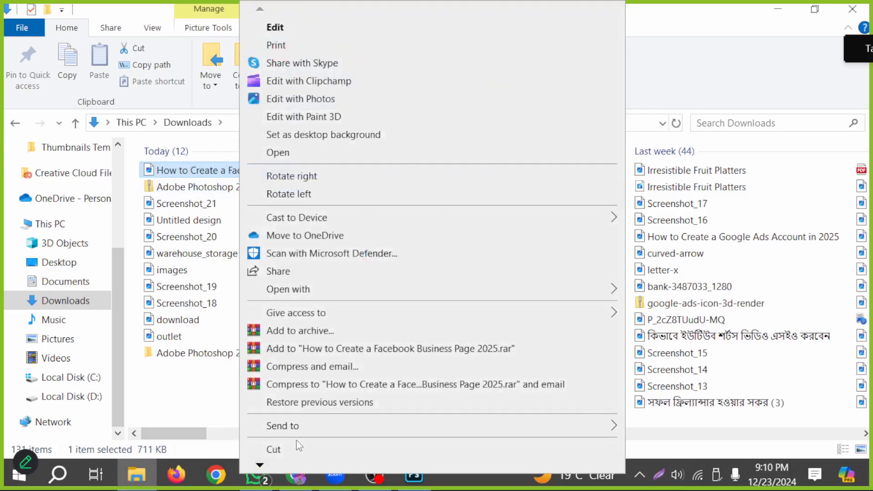
scroll(257, 464, down, 3)
scroll(256, 468, down, 2)
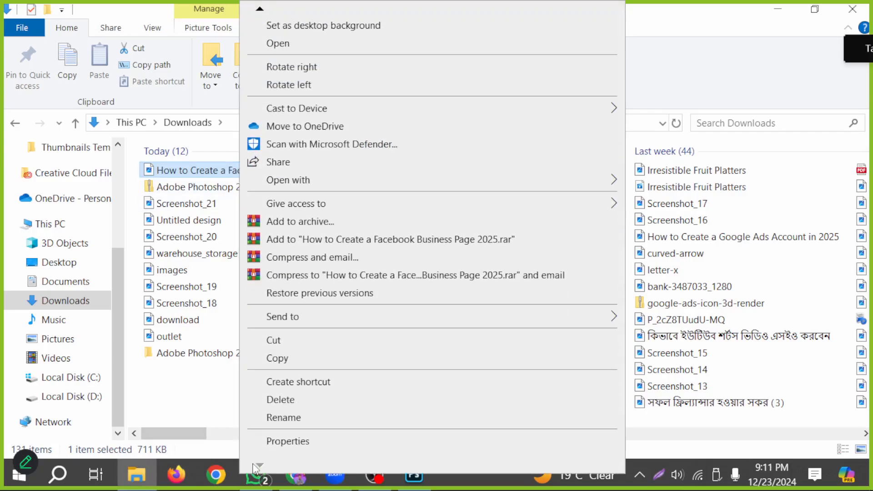
click(280, 442)
click(355, 90)
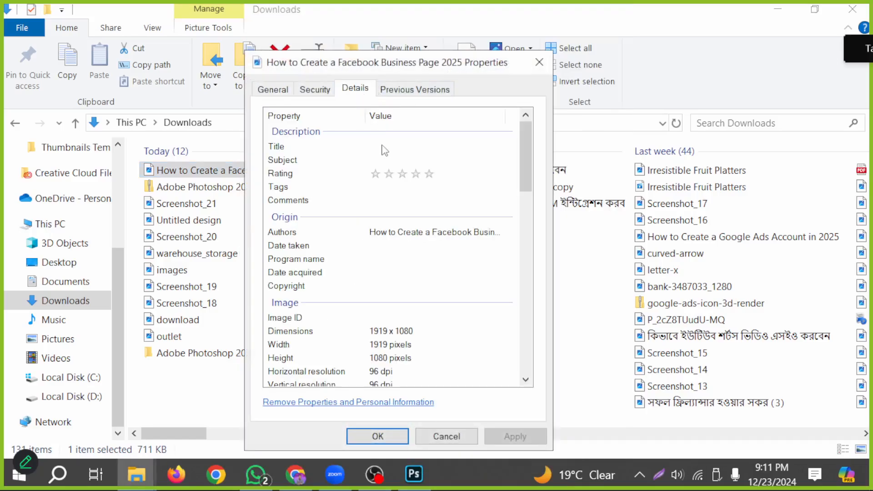
click(385, 146)
key(ctrl+v)
click(396, 159)
click(429, 175)
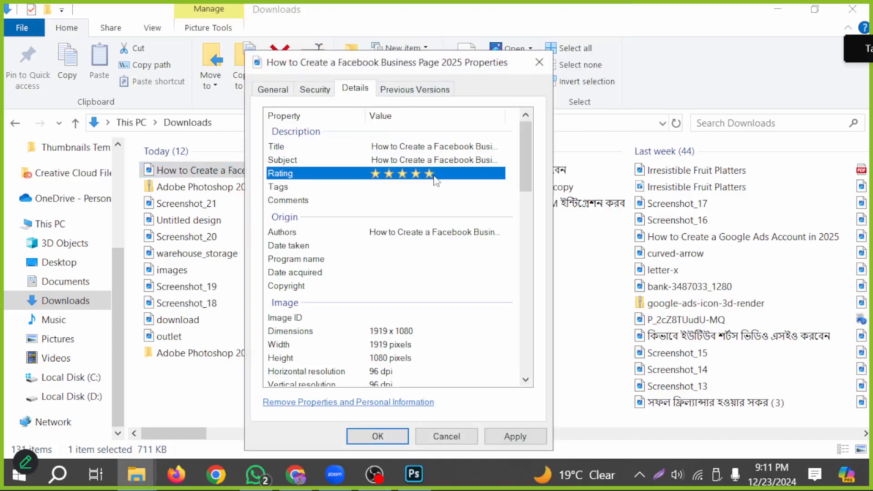
Re-enter "How to Create a Facebook Business Page 2025" as Tags and Comments, and apply the thumbnail's properties.
text(How to Create a Facebook Business Page 2025)
click(396, 201)
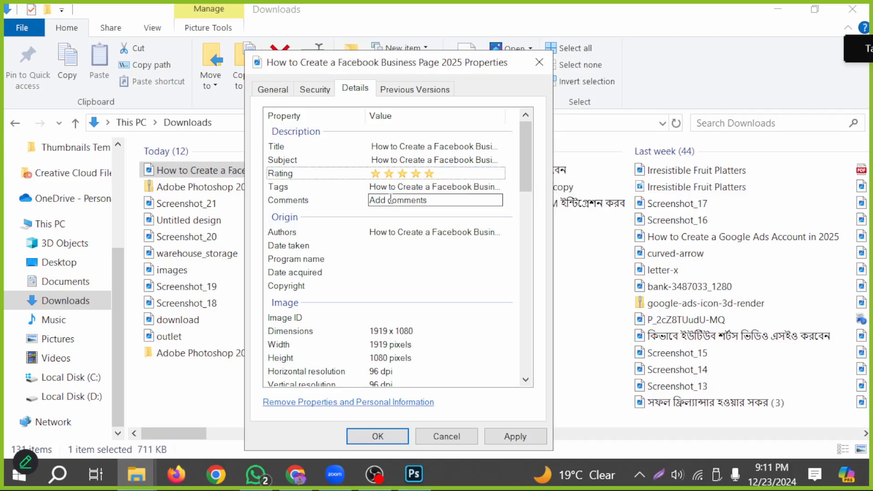
click(518, 437)
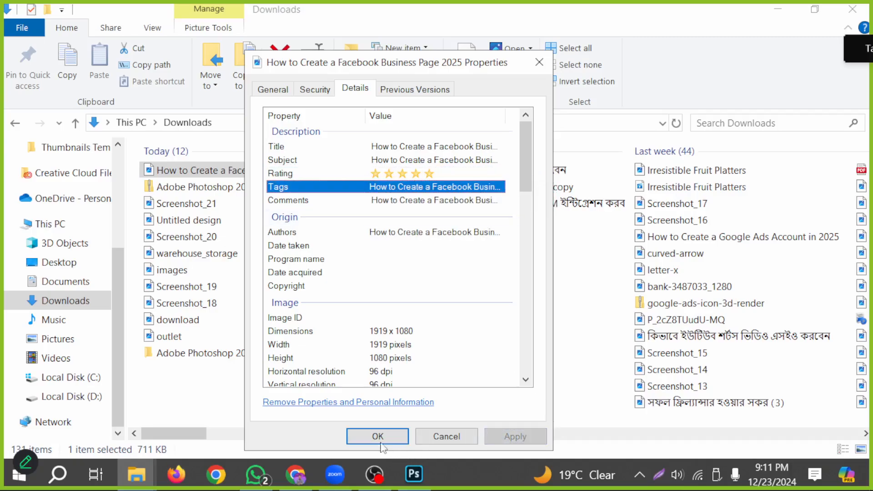
click(380, 440)
Reopen the thumbnail's detail properties and enter "How to Create a Facebook Business Page 2025" as Title and Subject.
right_click(240, 175)
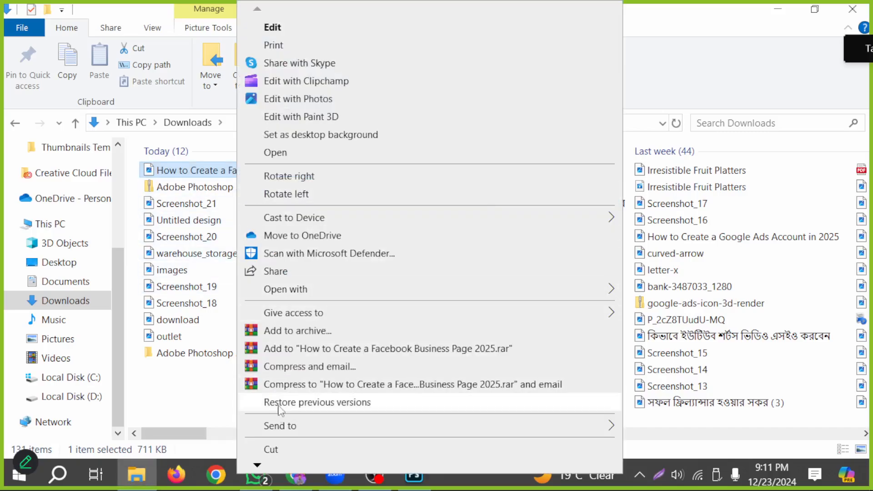
scroll(266, 459, down, 2)
click(282, 441)
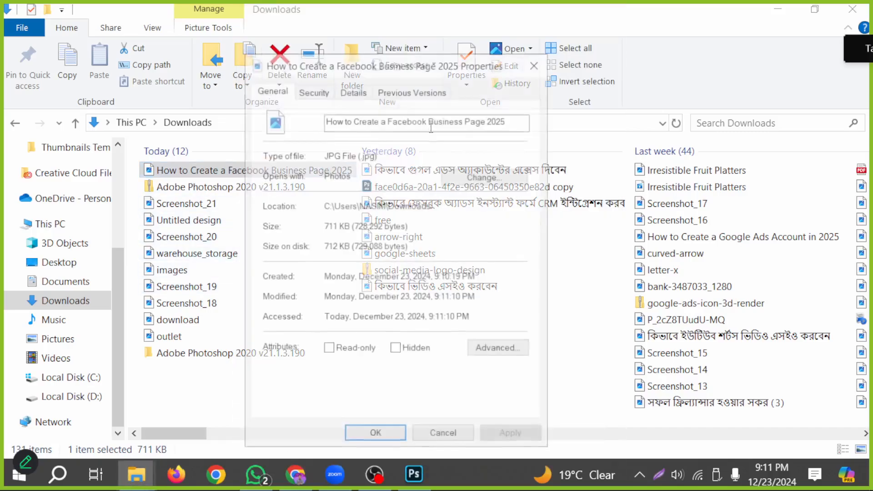
click(362, 90)
click(394, 146)
text(How to Create a Facebook Business Page 2025)
click(405, 160)
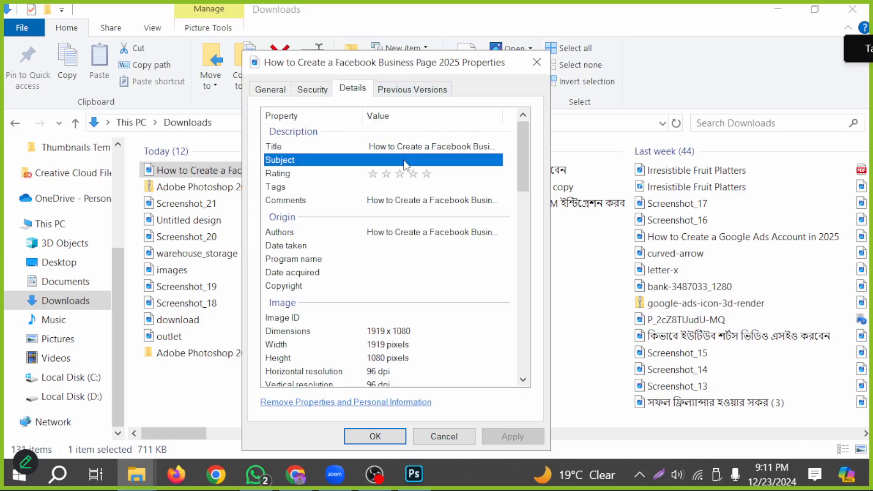
text(How to Create a Facebook Business Page 2025)
Set a five-star rating, enter "How to Create a Facebook Business Page 2025" as Tags, and apply the properties.
click(426, 174)
click(419, 187)
text(How to Create a Facebook Business Page 2025)
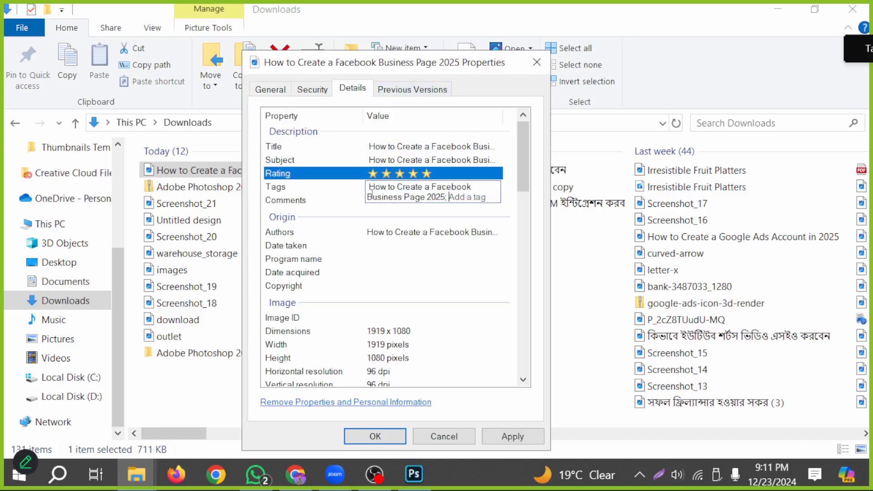
key(Return)
click(376, 436)
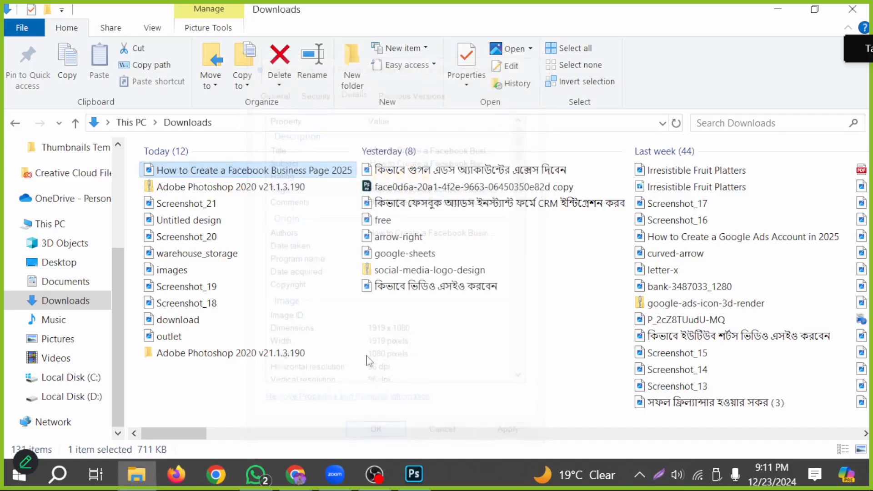
Try to fill the thumbnail's Title and Tags again with "How to Create a Facebook Business Page 2025", applying the properties.
right_click(220, 175)
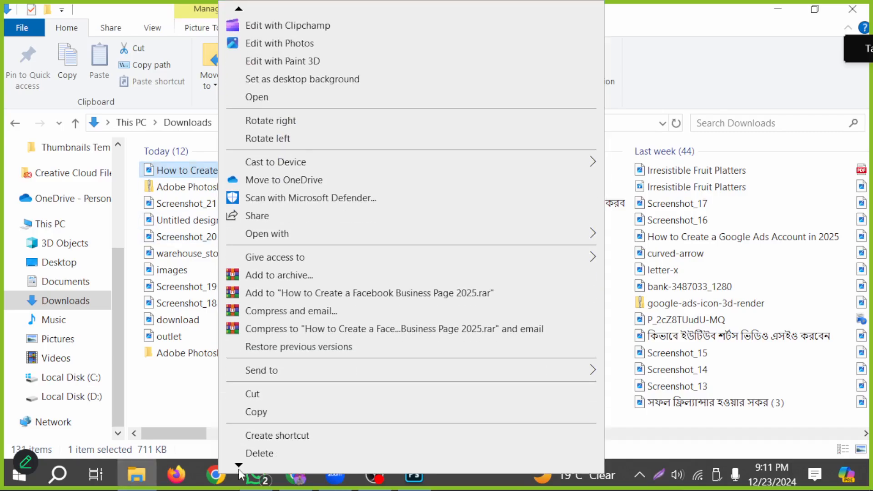
click(254, 440)
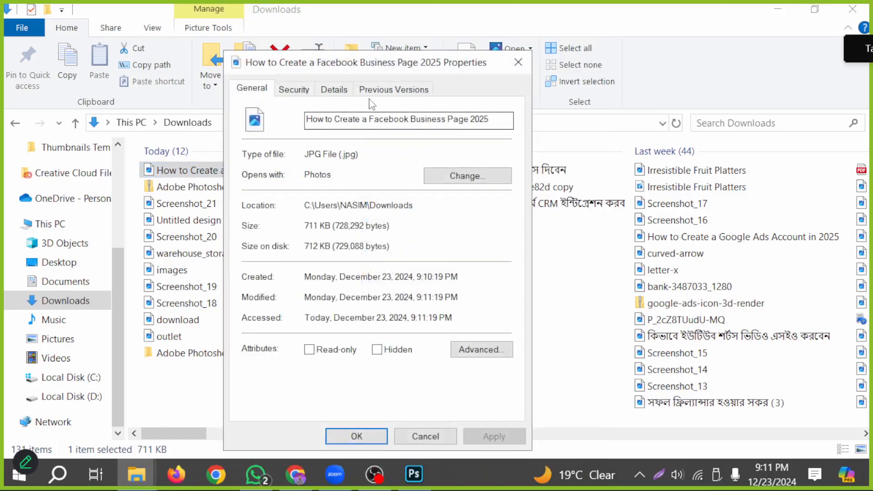
click(332, 91)
click(368, 147)
text(How to Create a Facebook Business Page 2025)
click(380, 187)
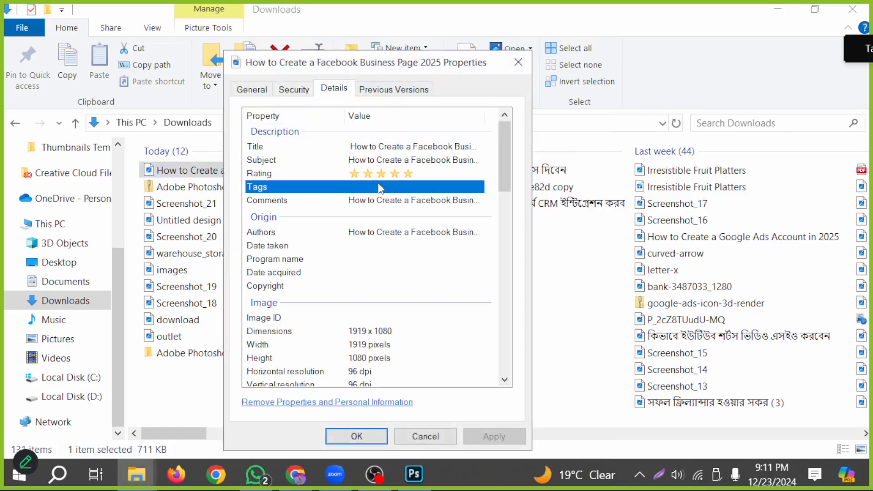
text(How to Create a Facebook Business Page 2025)
click(359, 437)
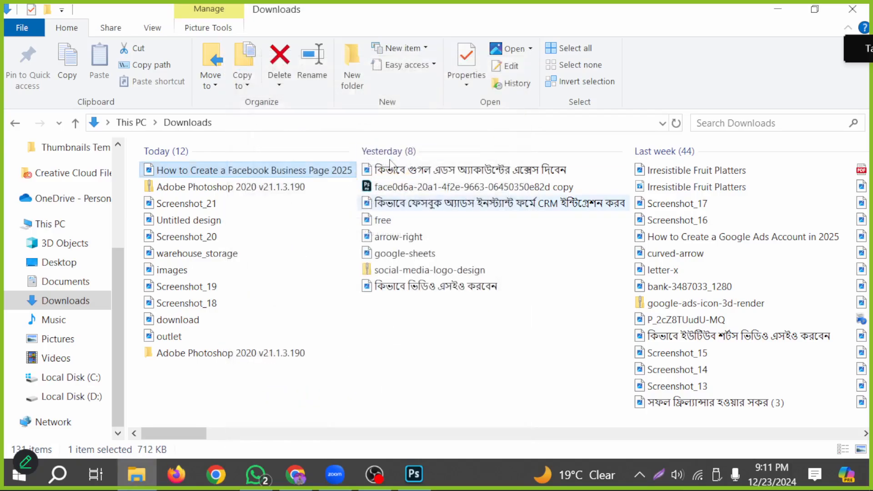
right_click(231, 172)
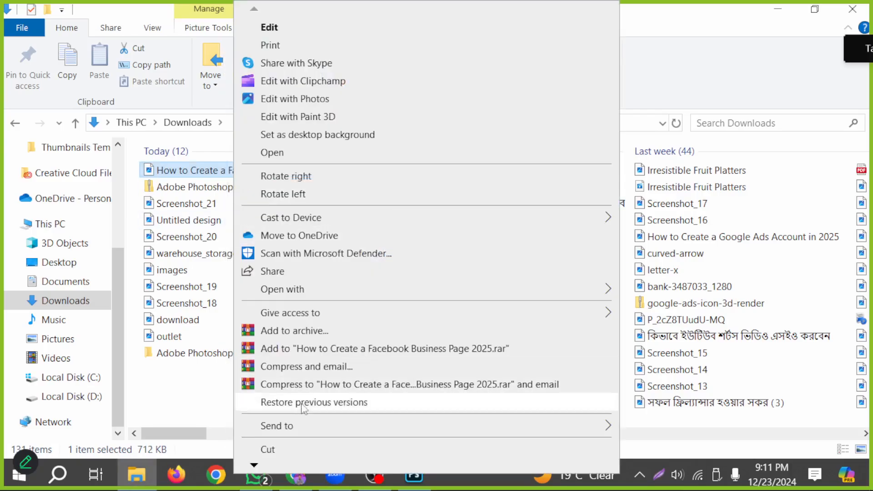
click(249, 452)
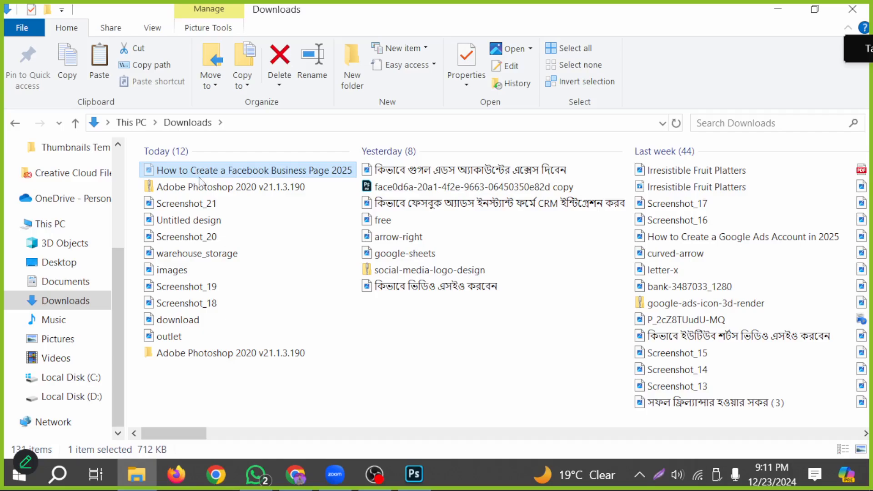
right_click(233, 177)
click(177, 418)
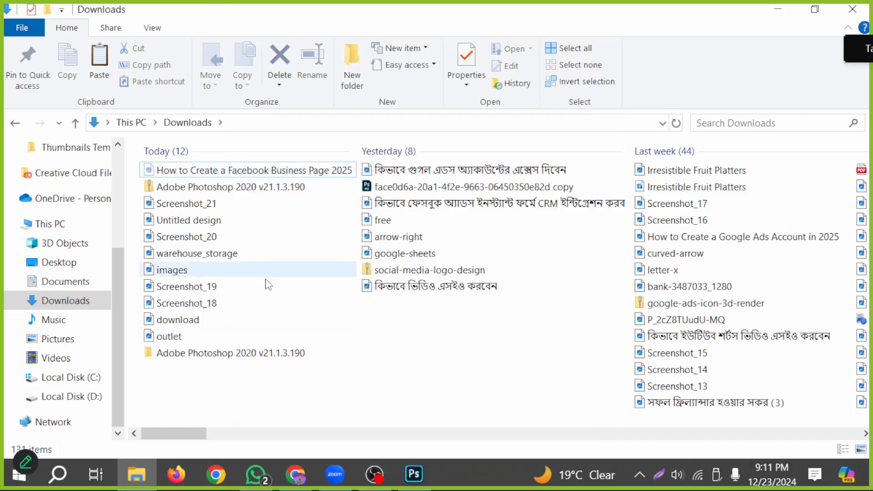
key(ctrl+v)
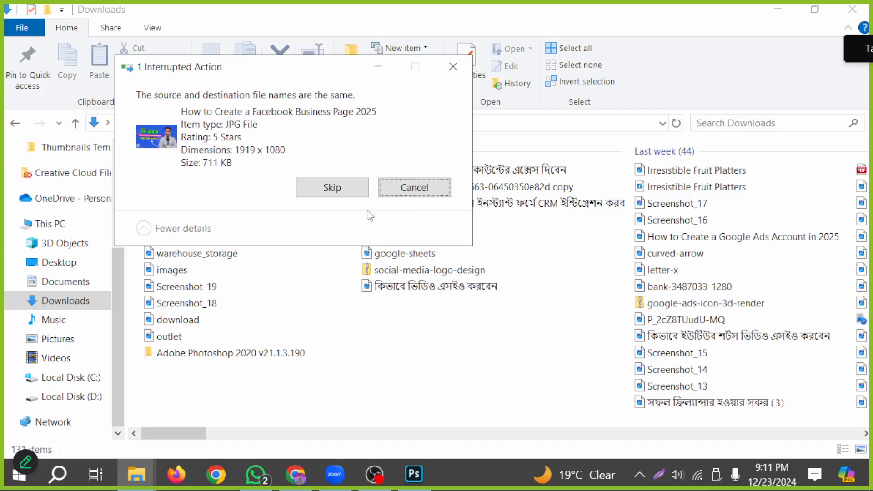
click(312, 195)
Reopen the thumbnail's detail properties and copy the Subject text "How to Create a Facebook Business Page 2025" into the Title.
click(234, 171)
right_click(234, 171)
mouse_move(289, 464)
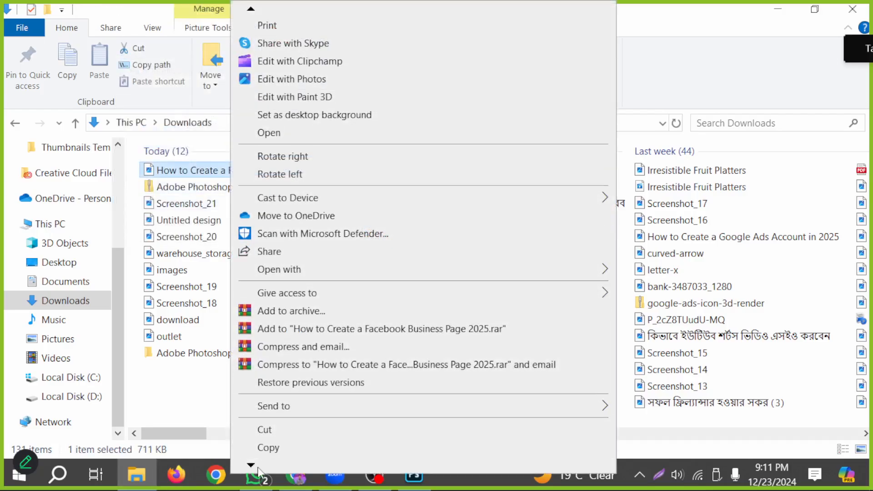
click(284, 440)
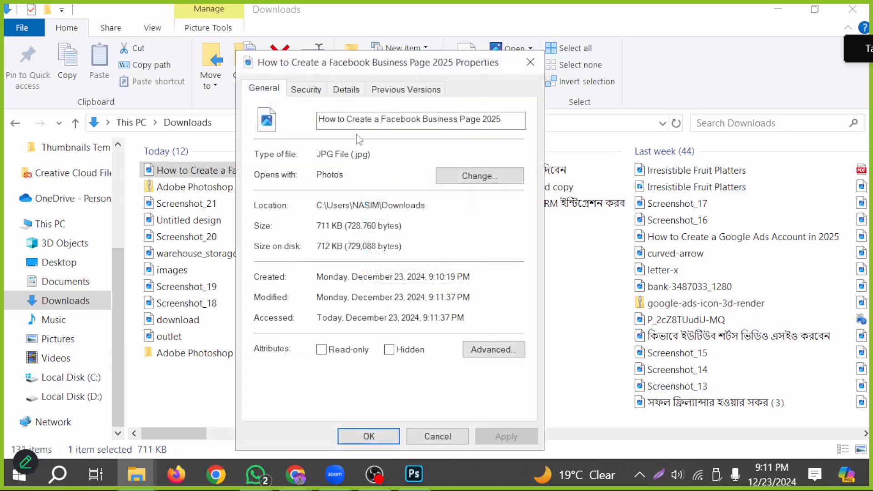
click(346, 89)
click(367, 145)
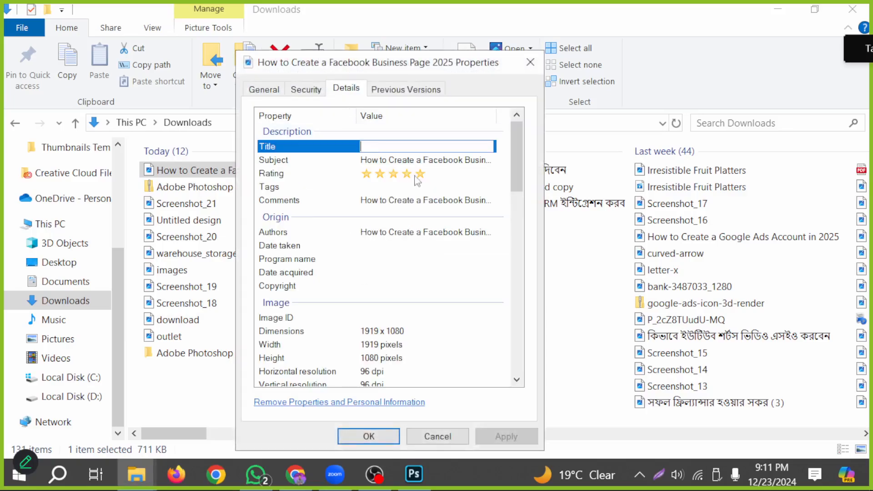
click(412, 186)
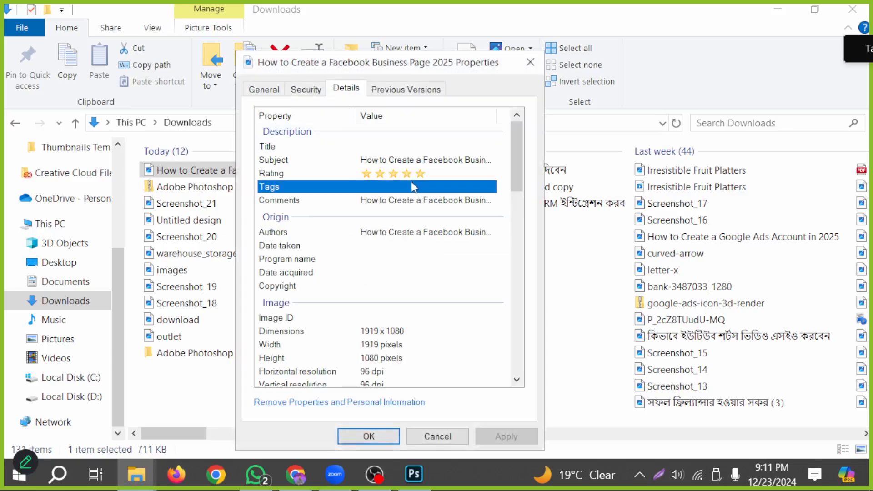
click(393, 145)
click(397, 159)
key(ctrl+c)
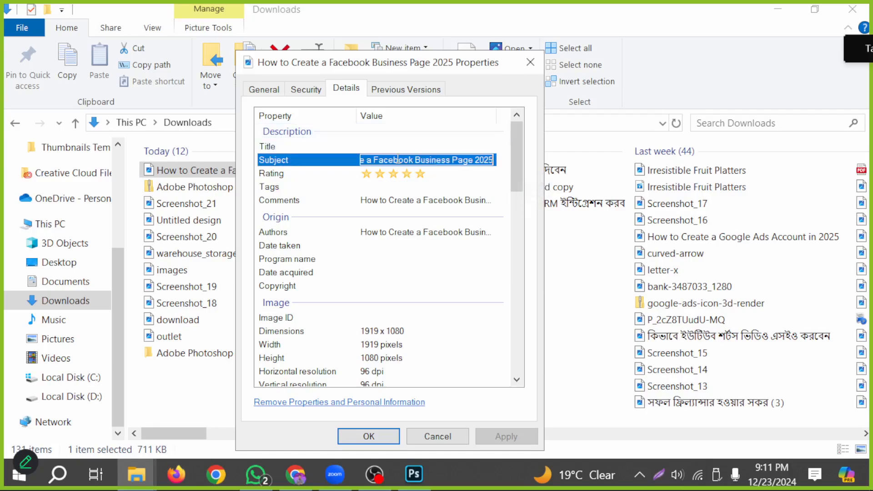
click(394, 145)
Add "How to Create a Facebook Business Page 2025" as the thumbnail's tag and apply the properties.
click(403, 187)
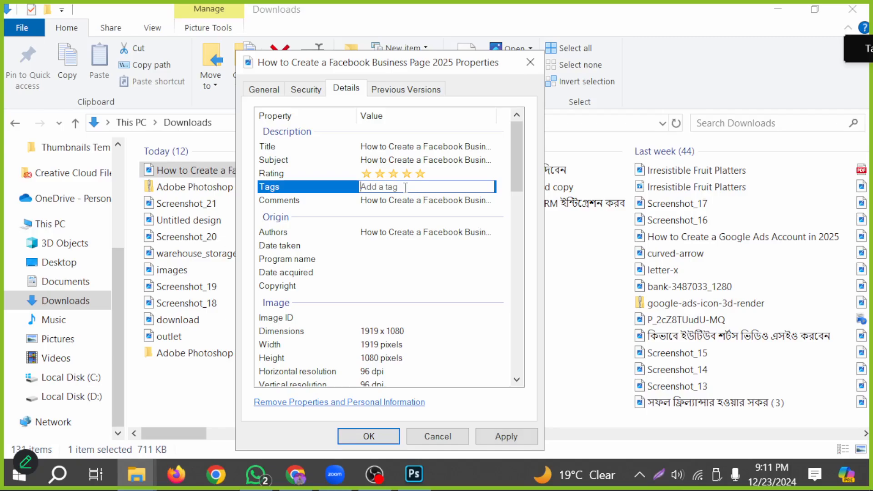
key(ctrl+v)
click(370, 259)
click(375, 438)
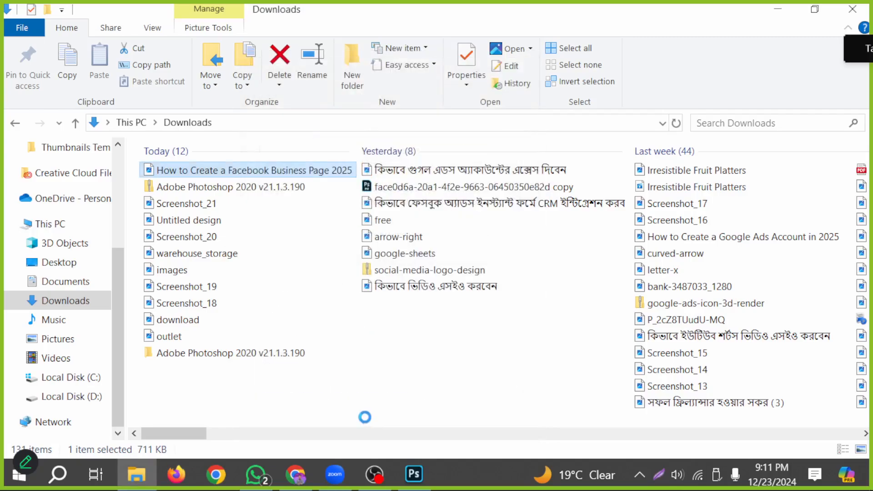
Check the thumbnail's saved Title, Subject, Rating, Tags and Comments in its file details, then close the properties.
right_click(237, 177)
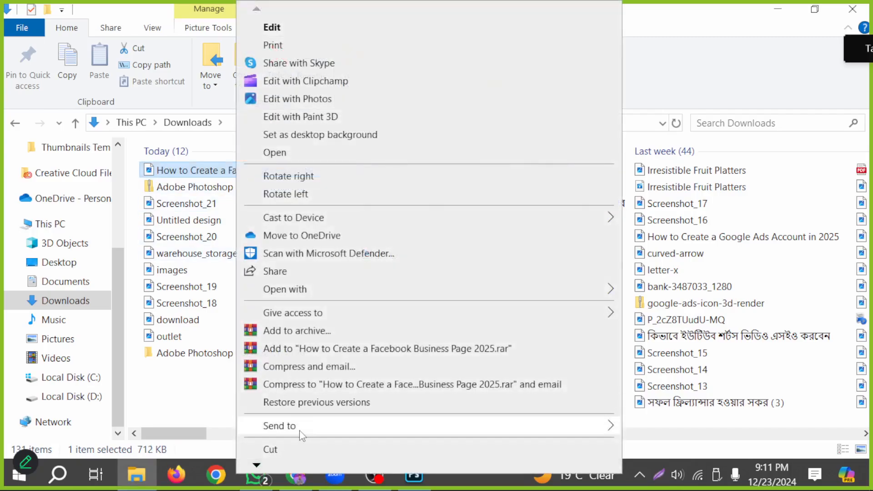
scroll(256, 466, down, 3)
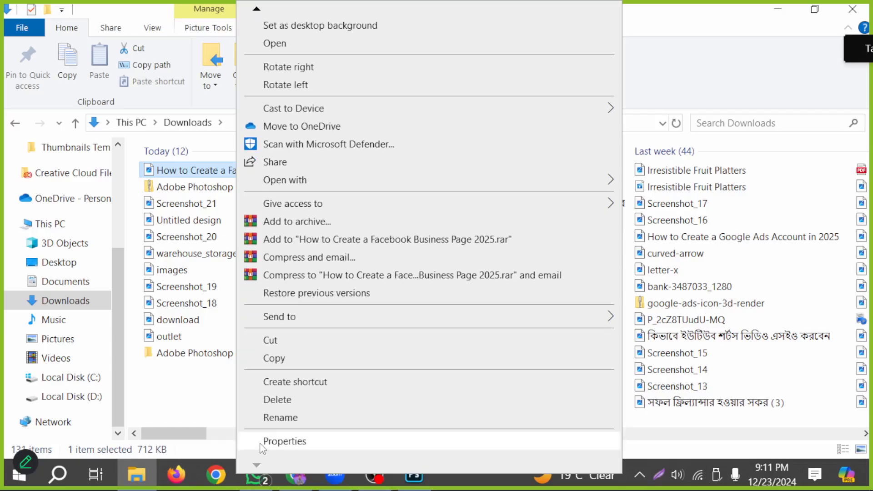
click(263, 442)
click(365, 91)
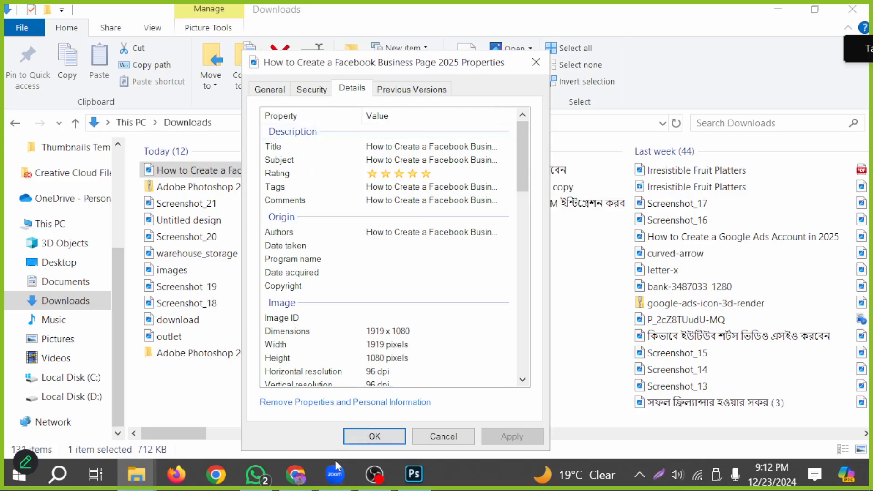
click(375, 437)
Switch to YouTube Studio in Chrome and replace the video's thumbnail with "How to Create a Facebook Business Page 2025" from Downloads.
click(297, 474)
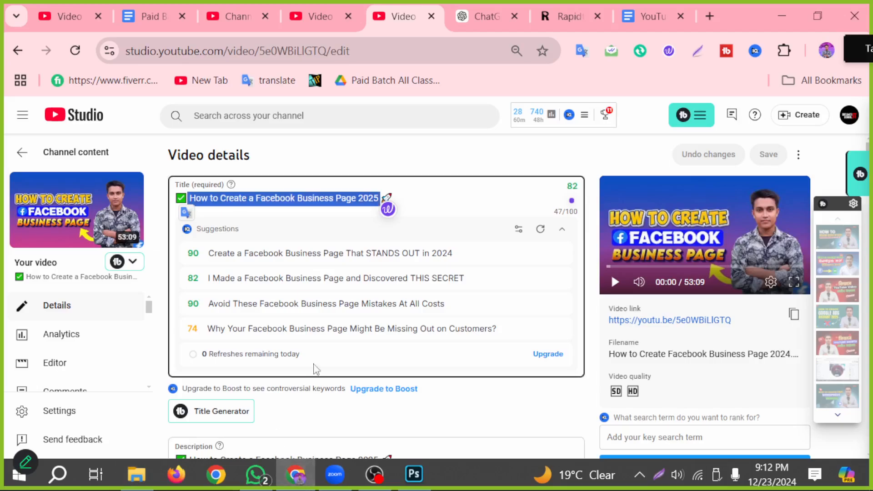
scroll(312, 366, down, 10)
scroll(251, 359, down, 10)
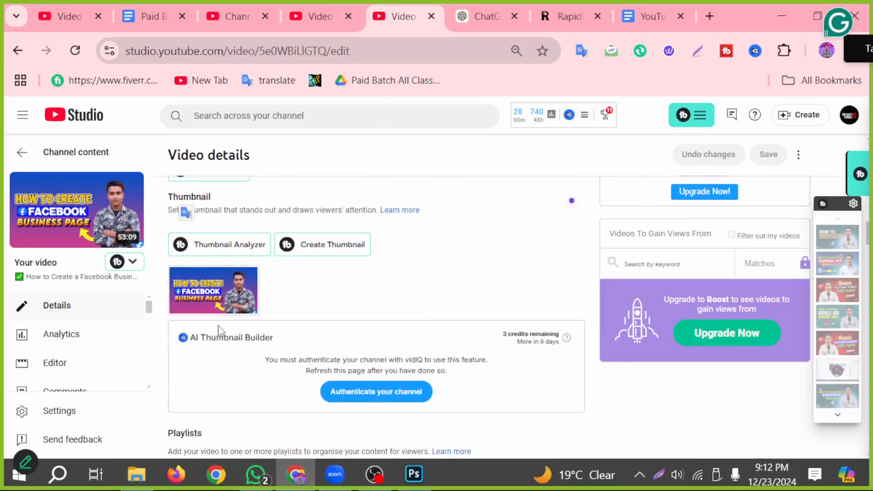
scroll(202, 279, up, 2)
scroll(295, 408, down, 2)
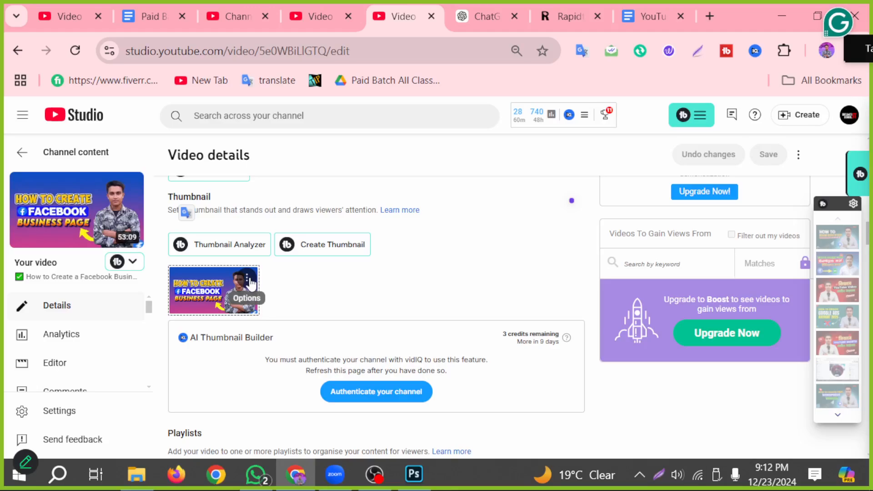
click(248, 281)
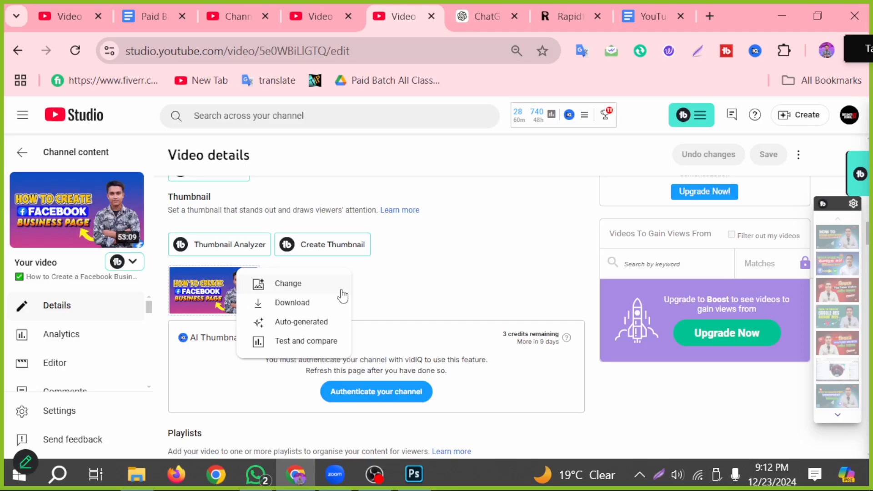
click(280, 285)
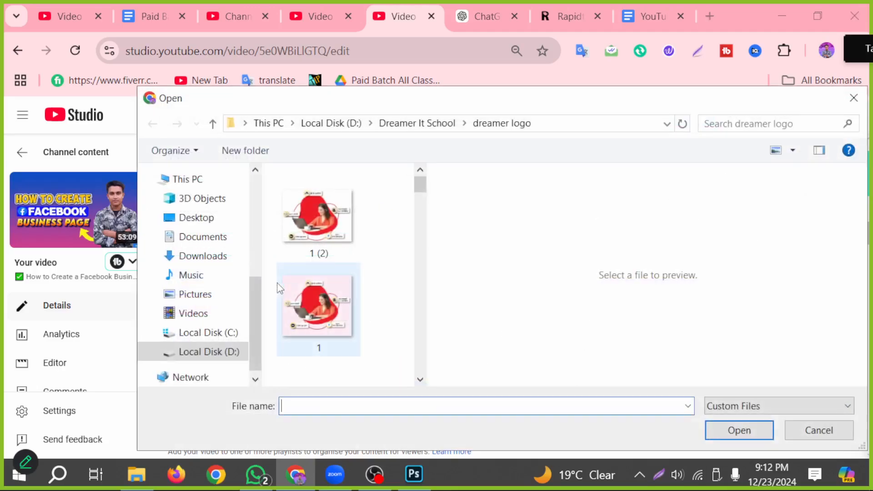
click(200, 257)
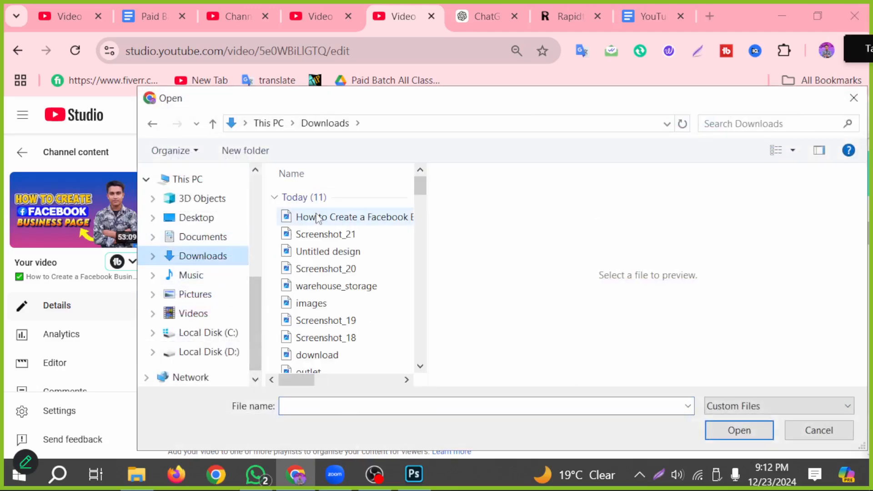
click(317, 218)
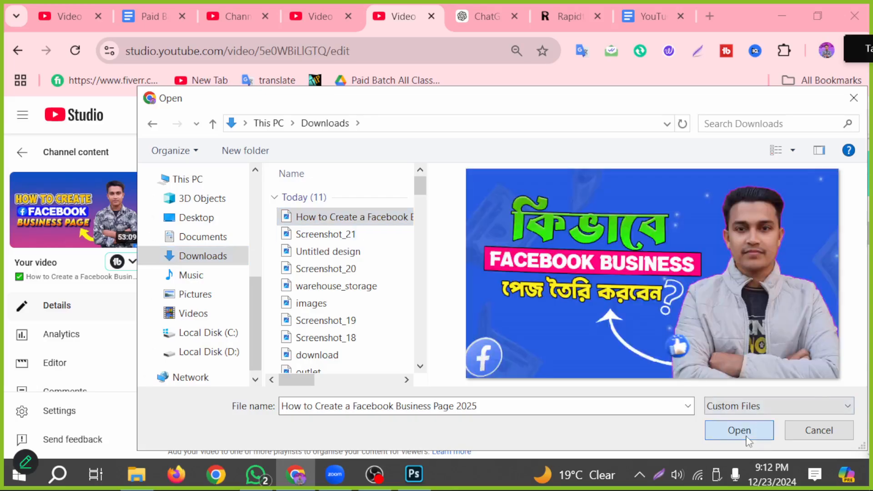
click(758, 437)
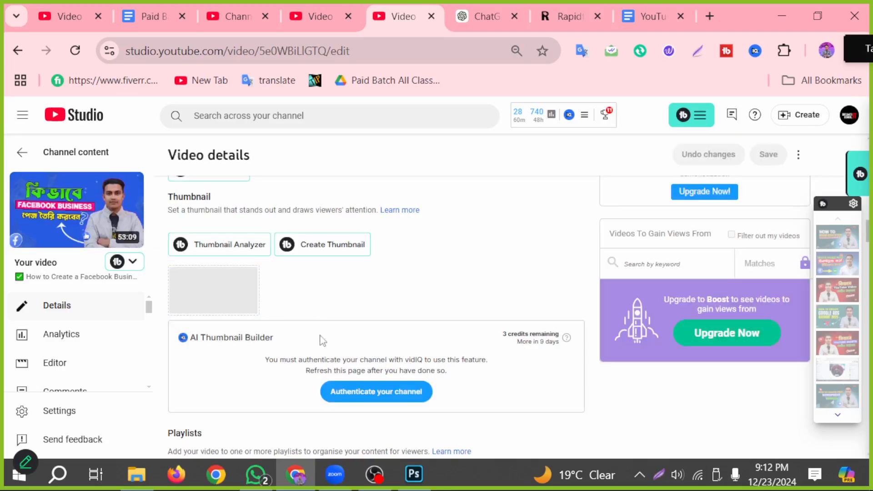
Review the video's tags, then open its YouTube watch page and examine the title, description and SEO statistics.
scroll(555, 335, down, 15)
scroll(495, 334, down, 10)
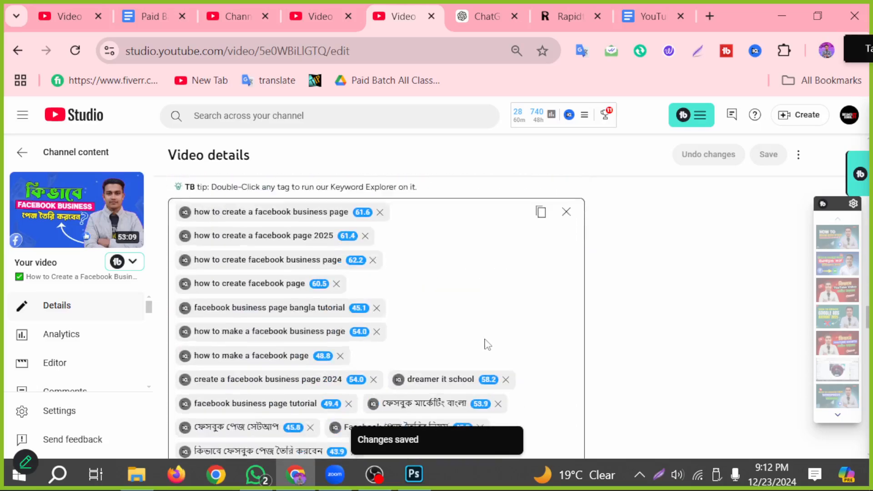
scroll(483, 341, up, 3)
click(122, 222)
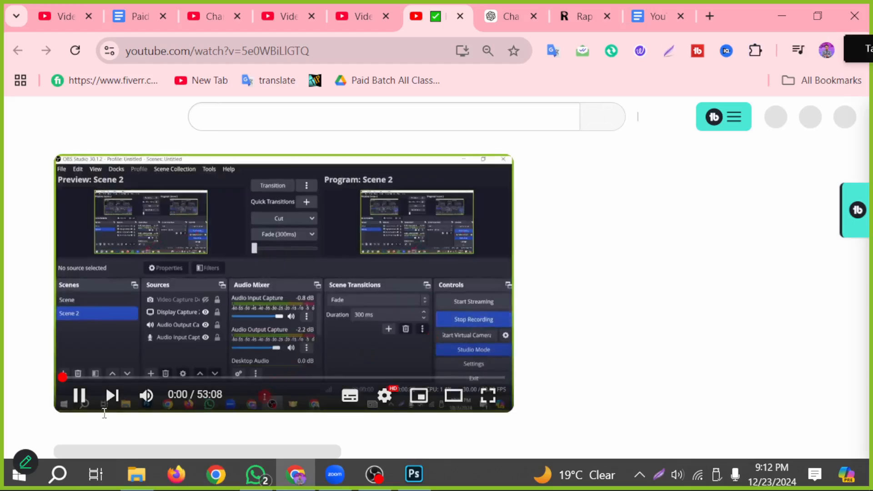
scroll(104, 413, down, 2)
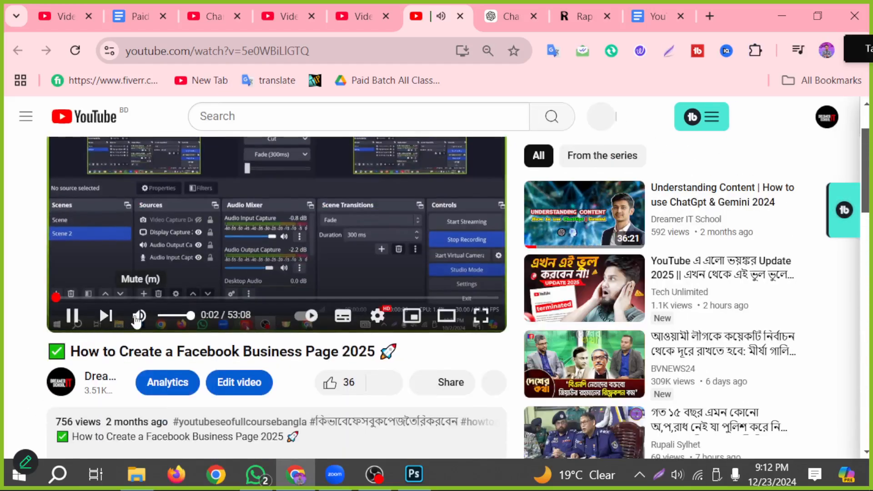
scroll(123, 409, down, 2)
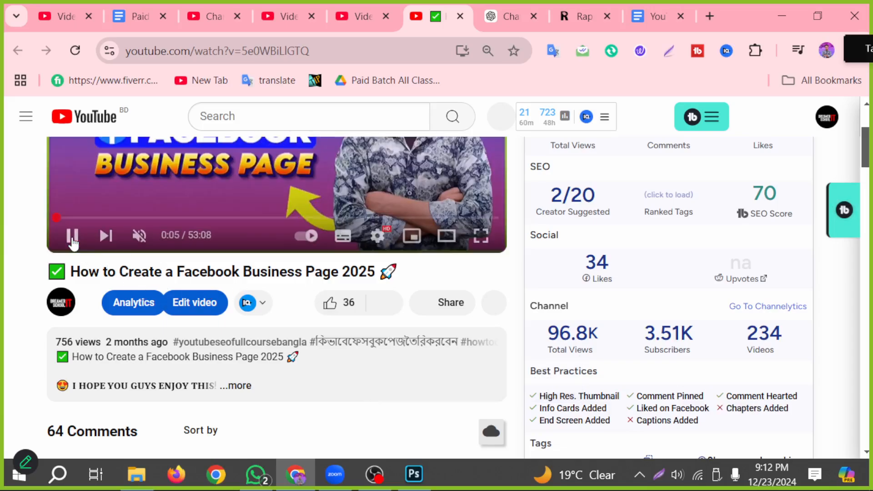
Pause the video, load its ranked tags in the Videolytics SEO section and review the video's tag list.
click(71, 239)
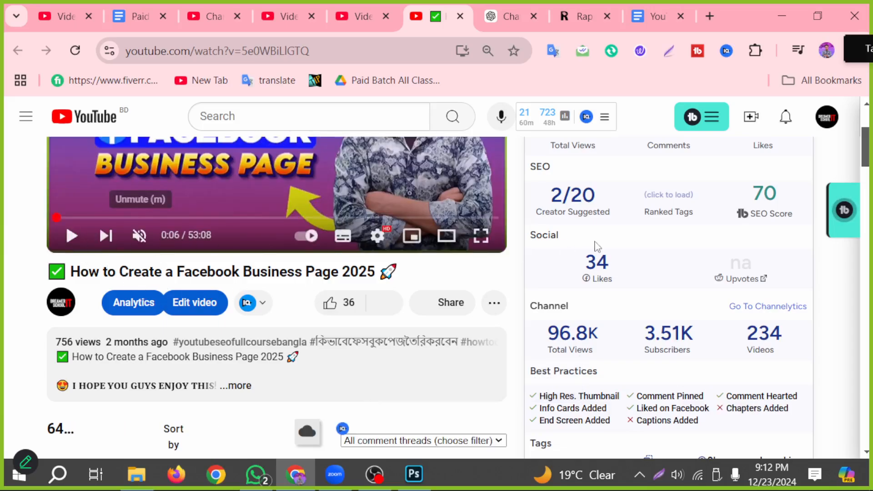
click(650, 197)
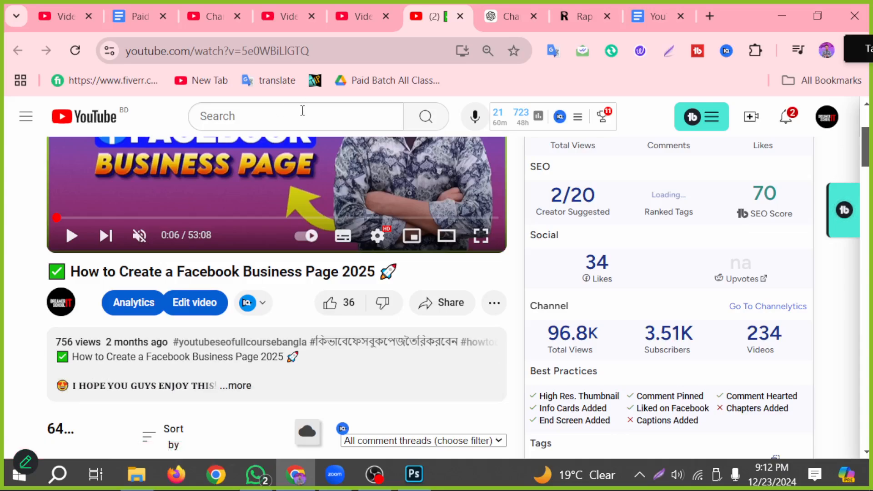
scroll(713, 354, down, 10)
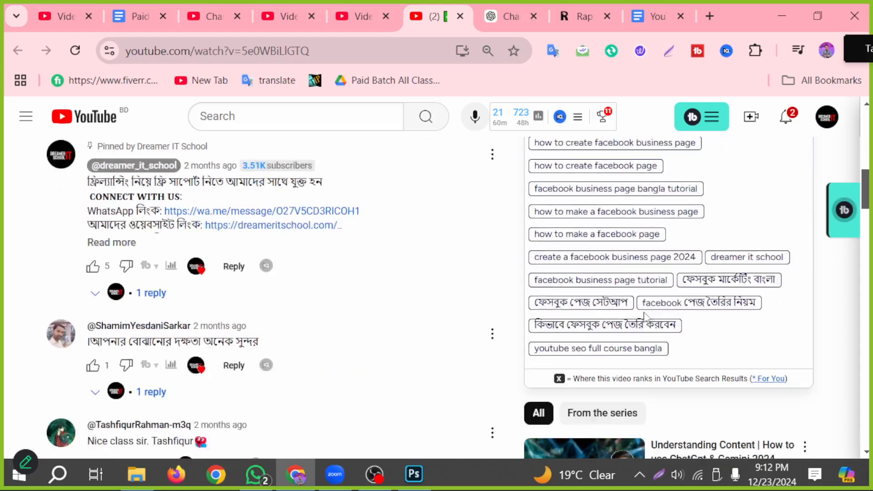
scroll(671, 232, up, 5)
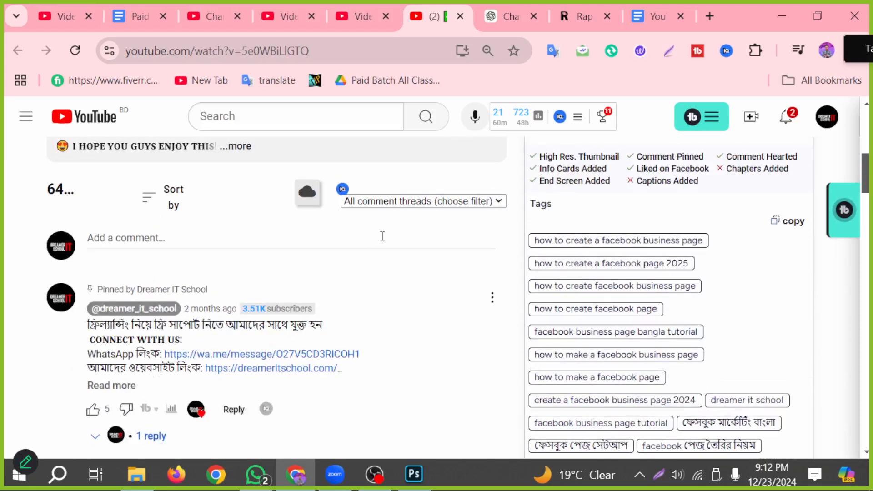
scroll(369, 281, up, 2)
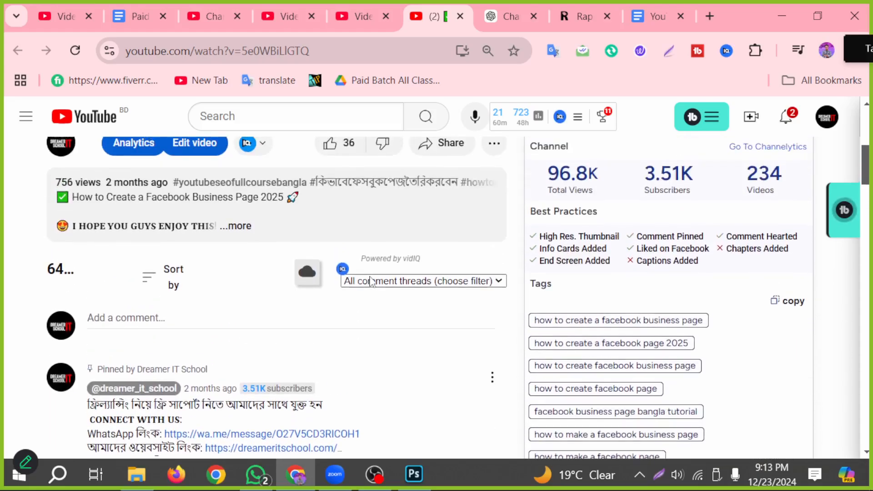
Copy the video's address and reload its watch page.
click(105, 53)
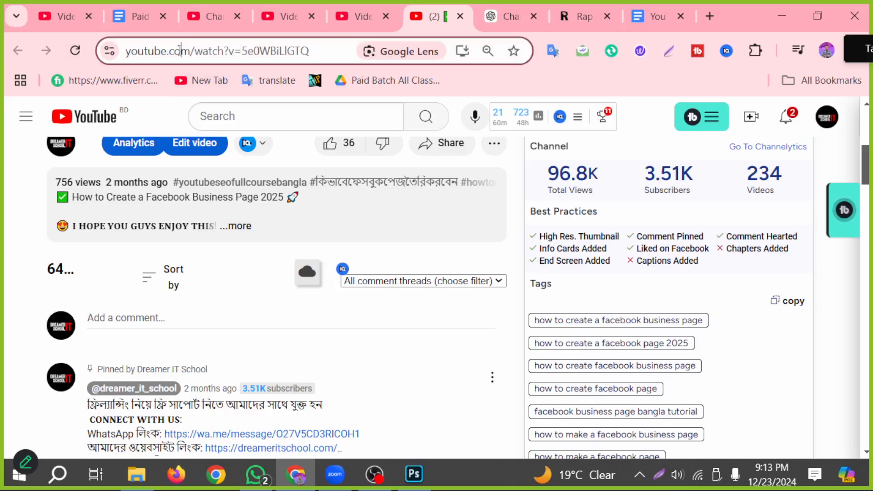
click(75, 52)
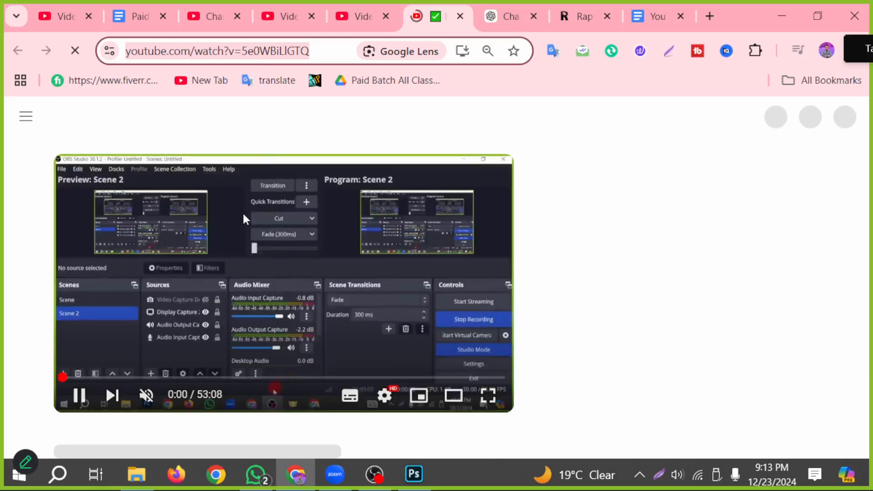
click(79, 215)
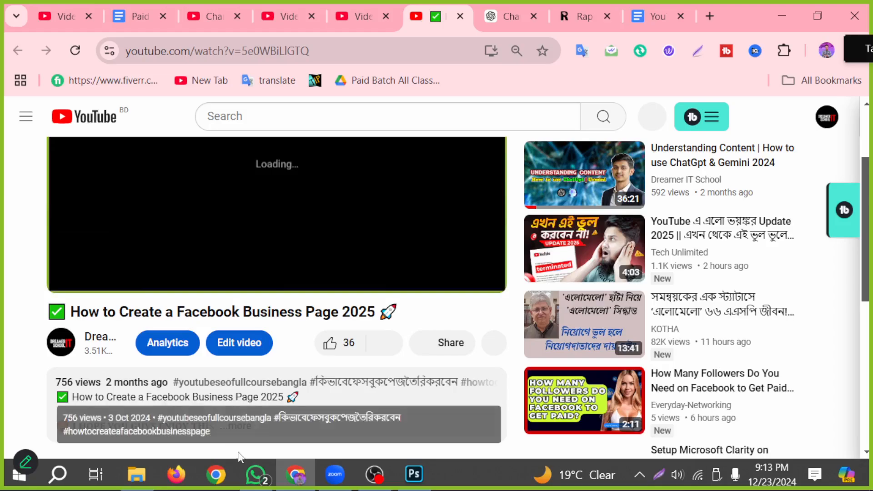
Open the copied video address, youtube.com/watch?v=5e0WBiLlGTQ, in a window of another Chrome profile.
click(216, 475)
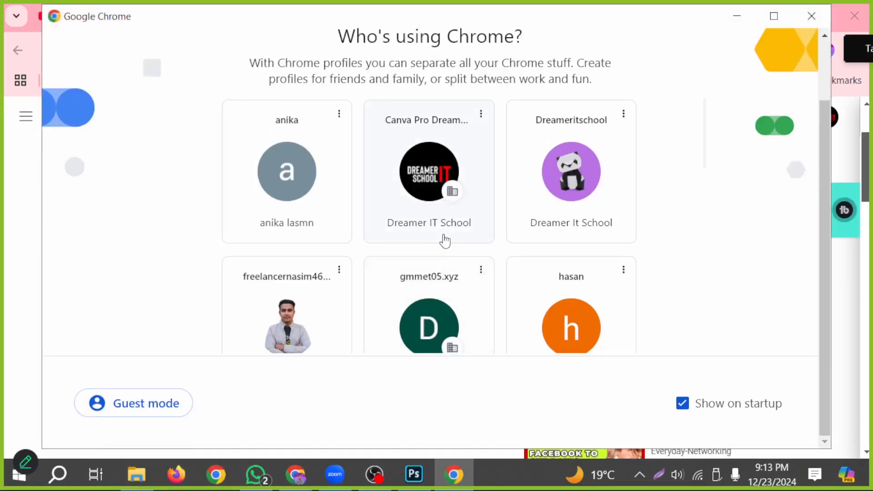
scroll(444, 248, down, 5)
click(552, 338)
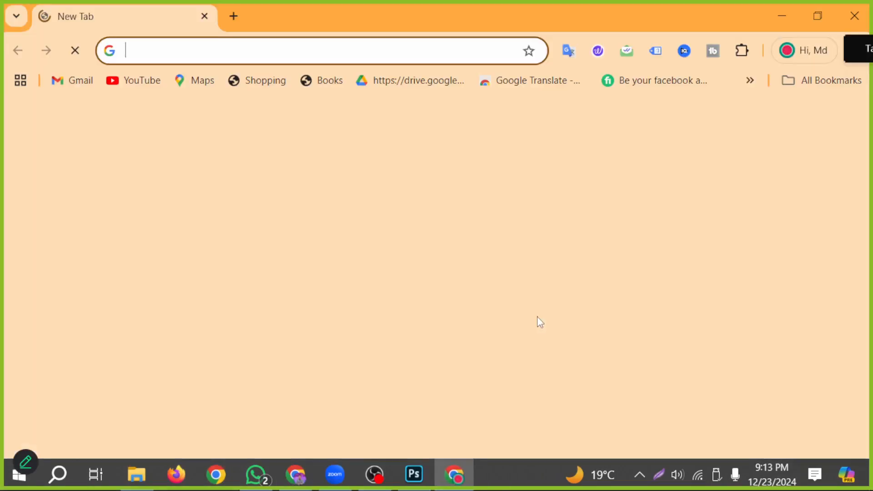
text(https://www.youtube.com/watch?v=5e0WBiLIGTQ)
key(Return)
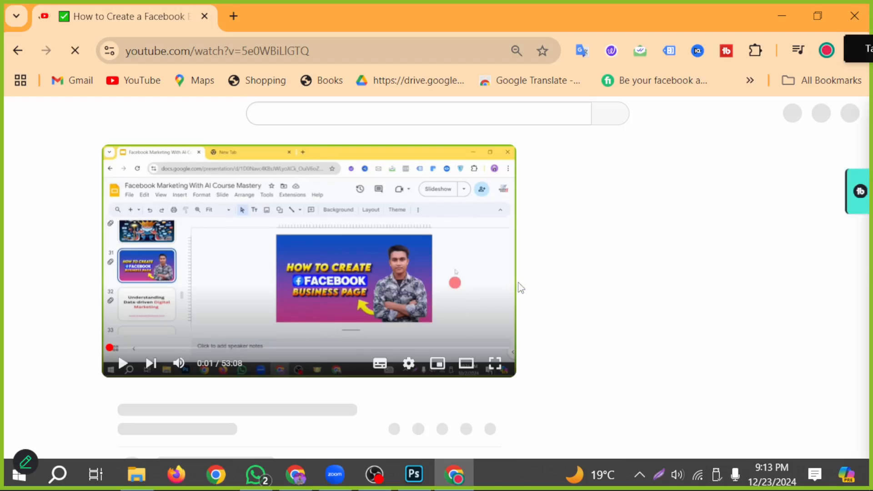
Examine the video's title, description and Videolytics summary on the watch page in this profile.
scroll(328, 354, down, 1)
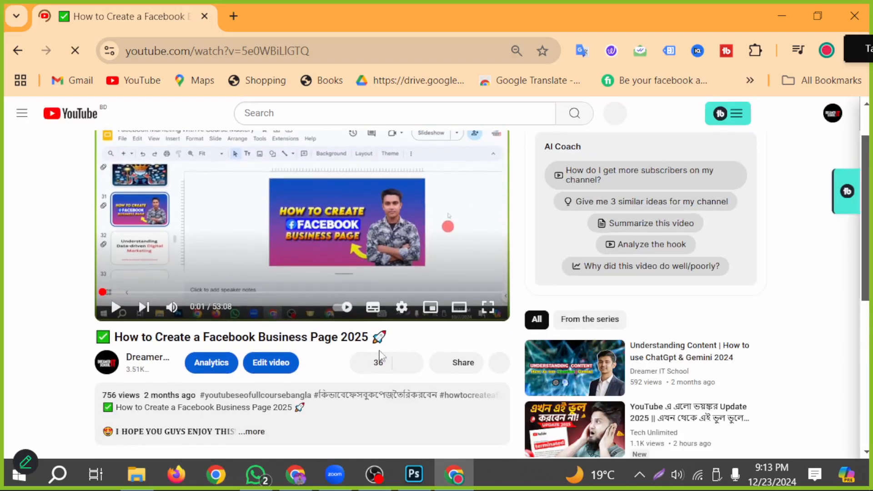
scroll(498, 348, down, 5)
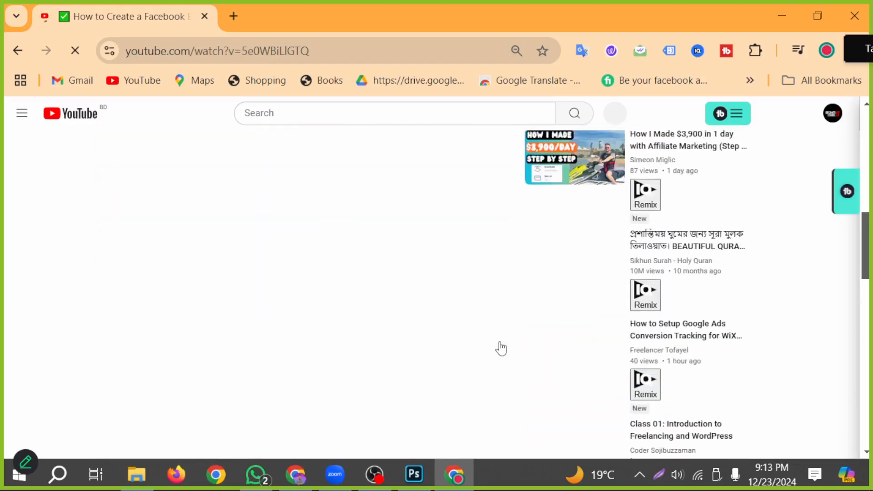
scroll(502, 347, up, 6)
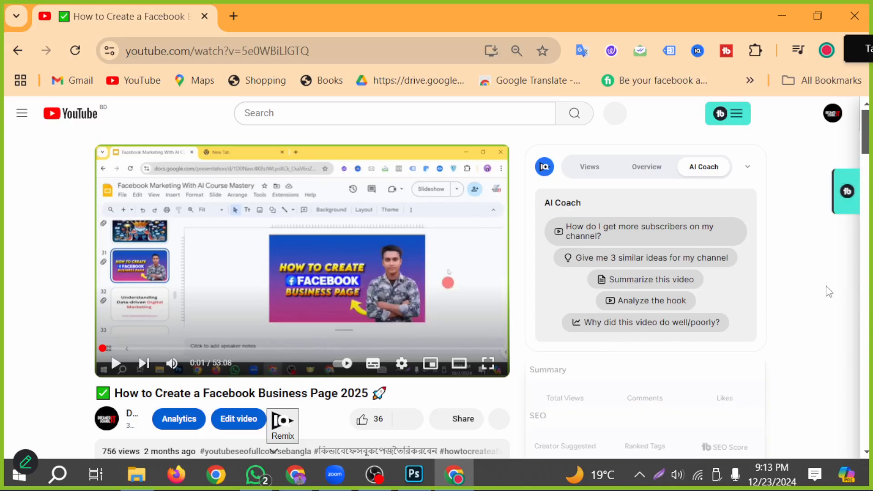
scroll(682, 294, down, 2)
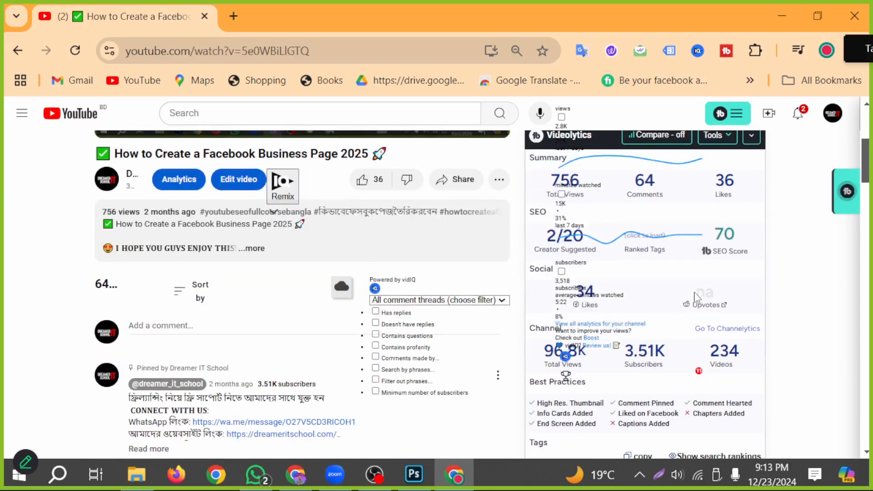
scroll(653, 252, up, 2)
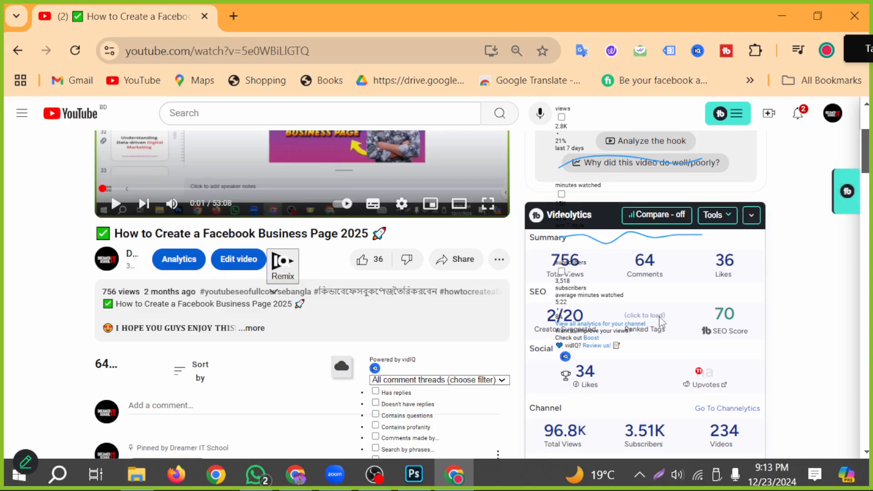
scroll(675, 322, down, 2)
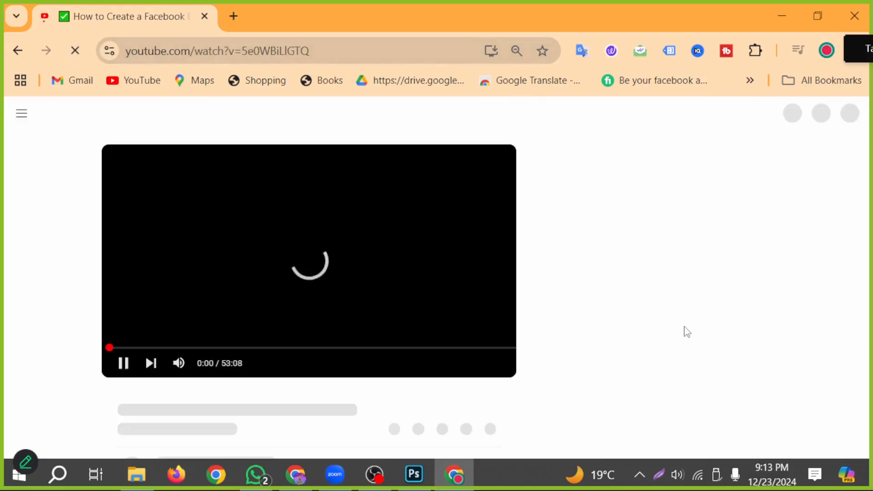
Pause and mute the reloaded video, load its ranked tags in Videolytics and check the TubeBuddy SEO score breakdown.
click(120, 366)
scroll(149, 393, down, 2)
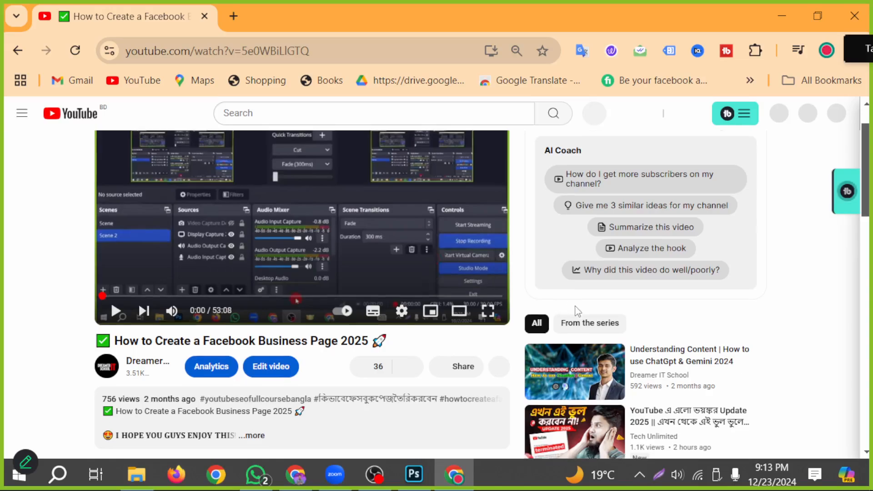
scroll(140, 261, down, 3)
scroll(140, 261, up, 3)
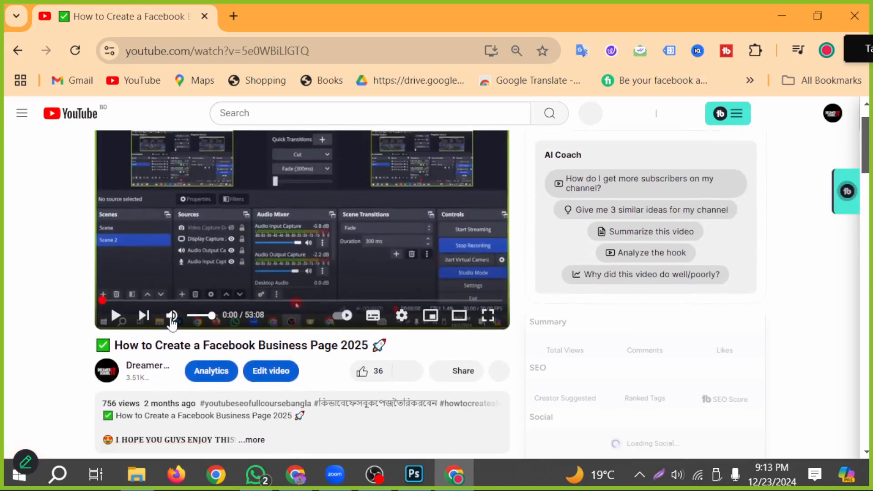
scroll(653, 296, down, 3)
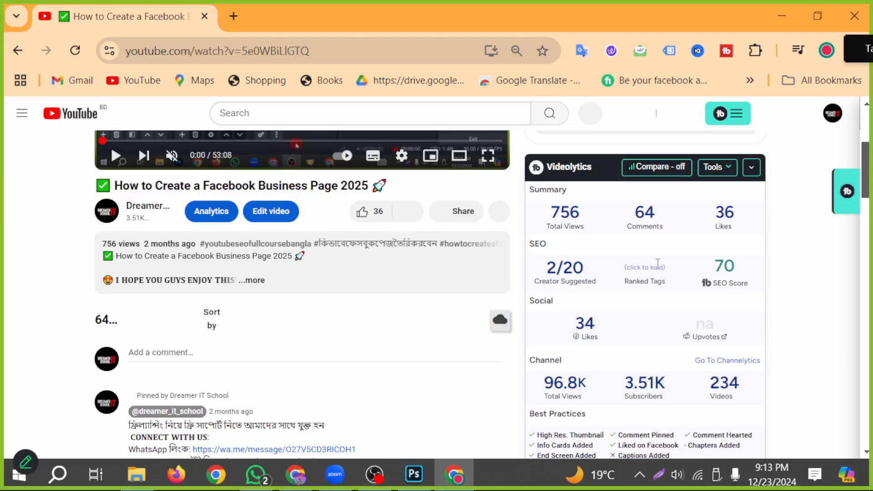
click(648, 269)
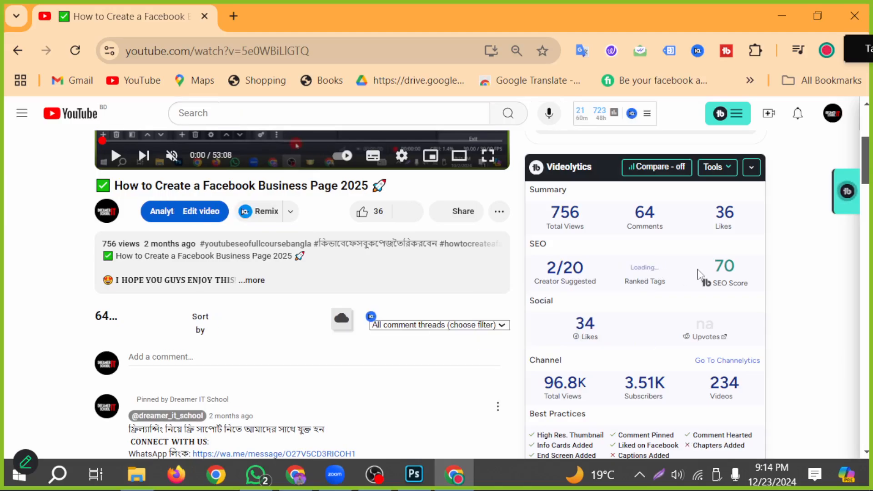
mouse_move(705, 274)
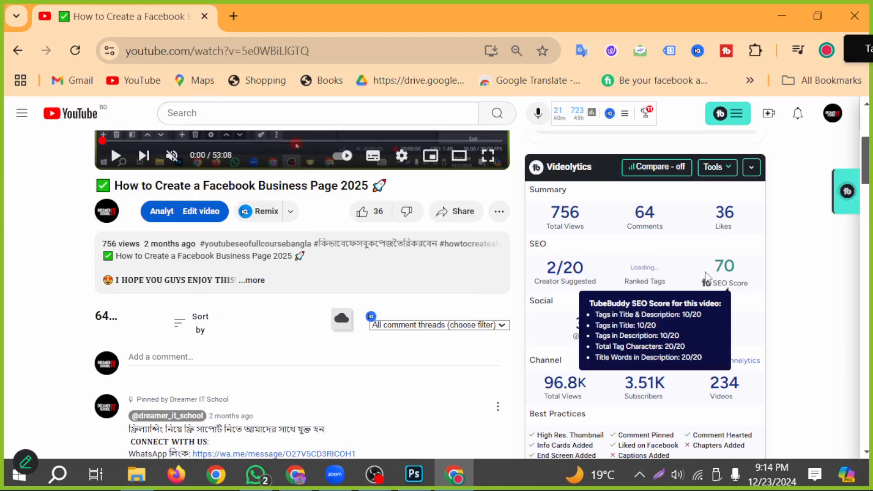
mouse_move(664, 283)
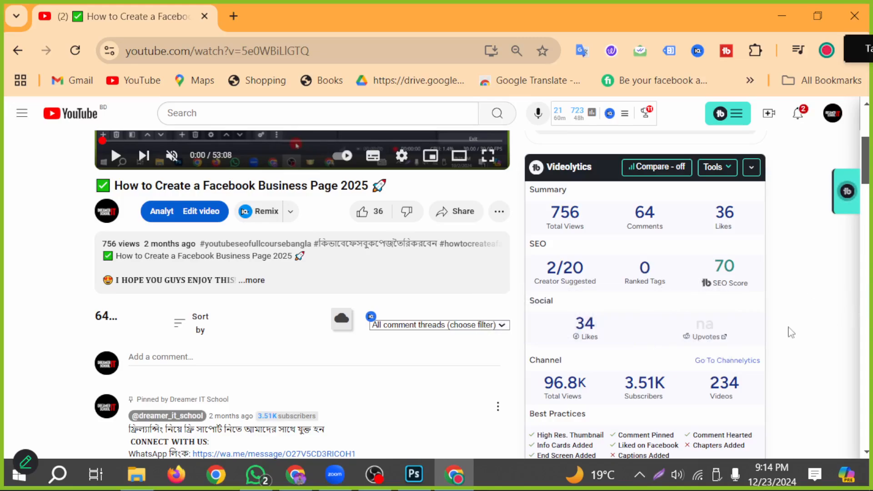
Review the video's tag list and viewer comments, then open the YouTube notifications.
scroll(630, 355, down, 6)
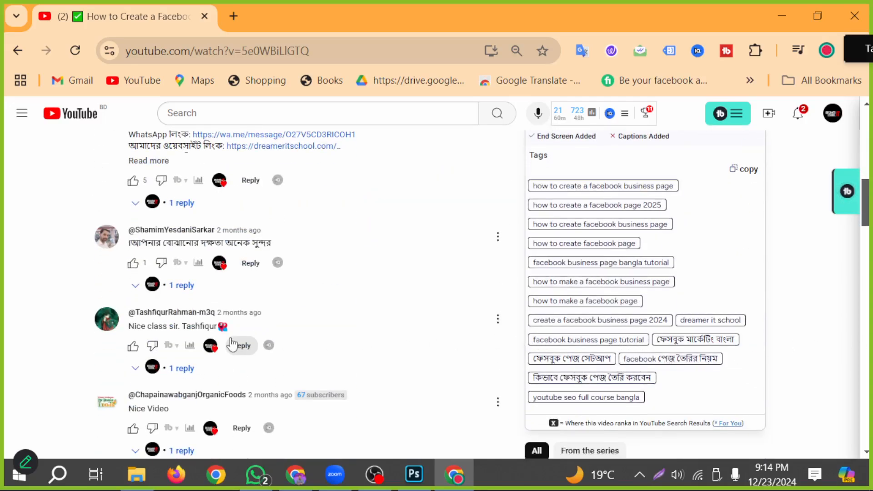
scroll(392, 341, down, 5)
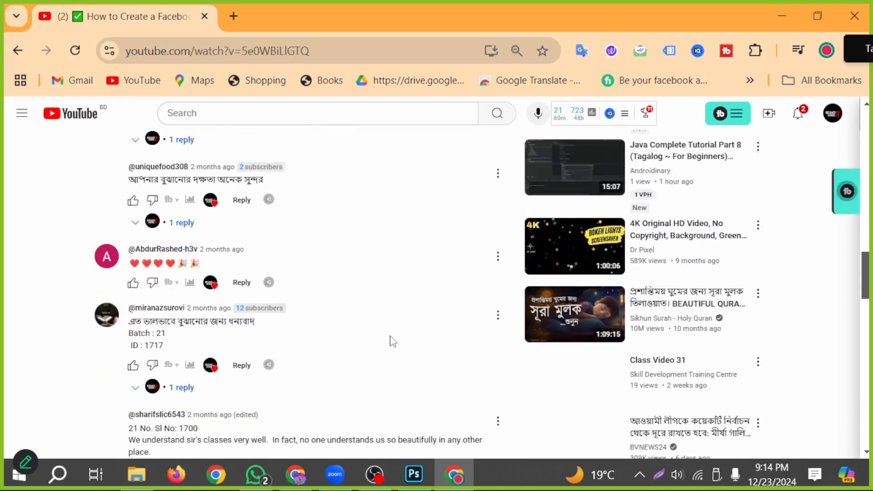
scroll(392, 342, down, 4)
scroll(394, 342, down, 7)
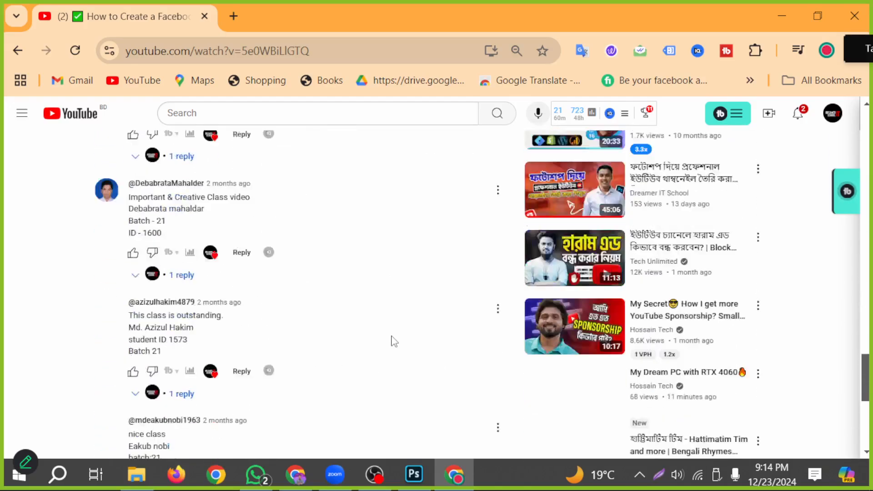
click(798, 114)
Switch to a third Chrome profile and open the same video's watch page there.
click(827, 51)
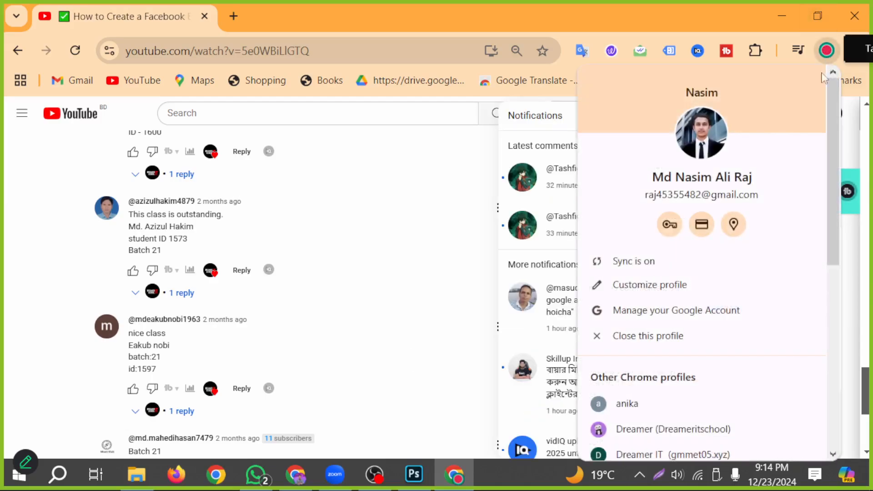
scroll(636, 355, down, 5)
click(643, 354)
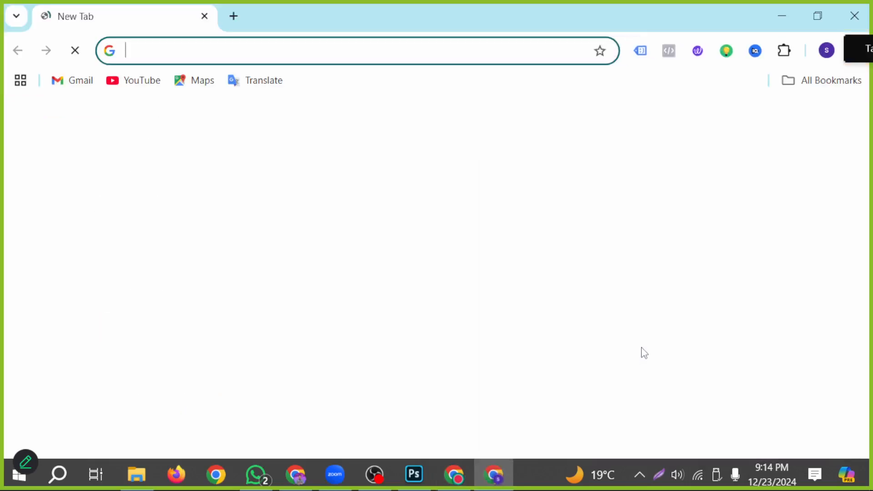
text(https://www.youtube.com/watch?v=5e0WBiLlGTQ)
key(Return)
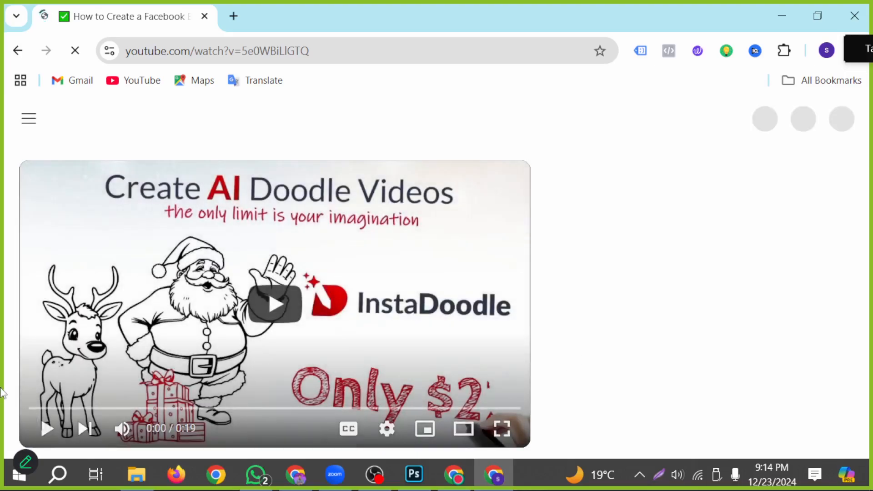
Check the video's title, description, statistics panel and comments on the watch page in this viewer's profile.
scroll(5, 392, down, 3)
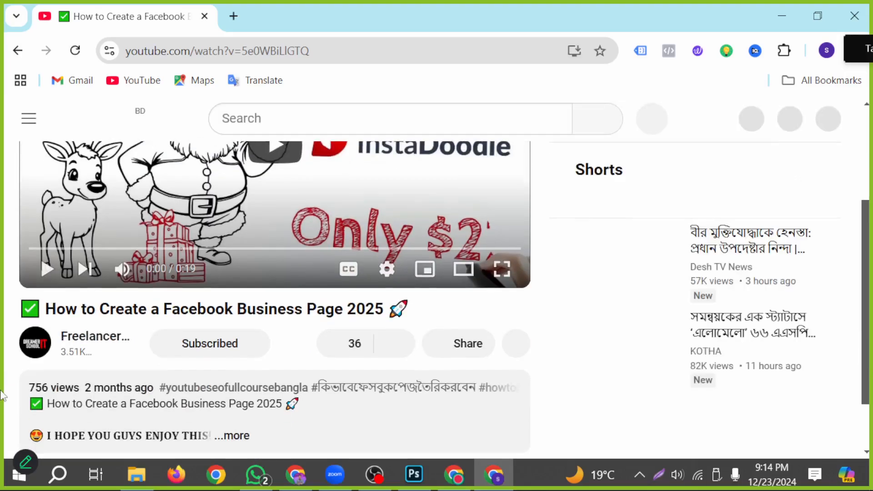
scroll(5, 396, down, 3)
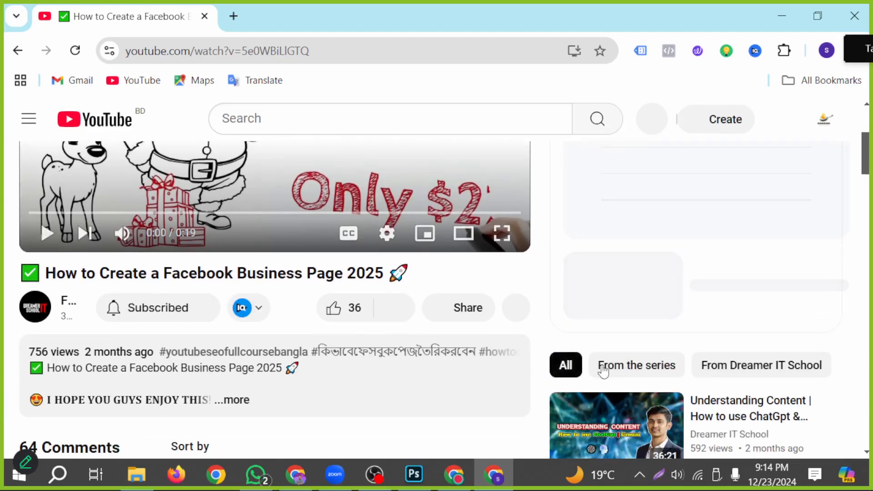
scroll(620, 367, up, 5)
scroll(641, 362, down, 8)
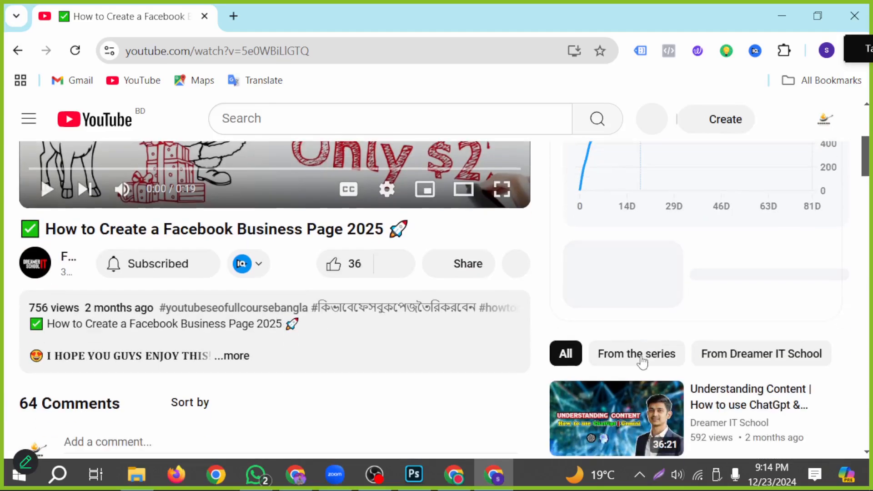
scroll(644, 358, down, 8)
click(827, 50)
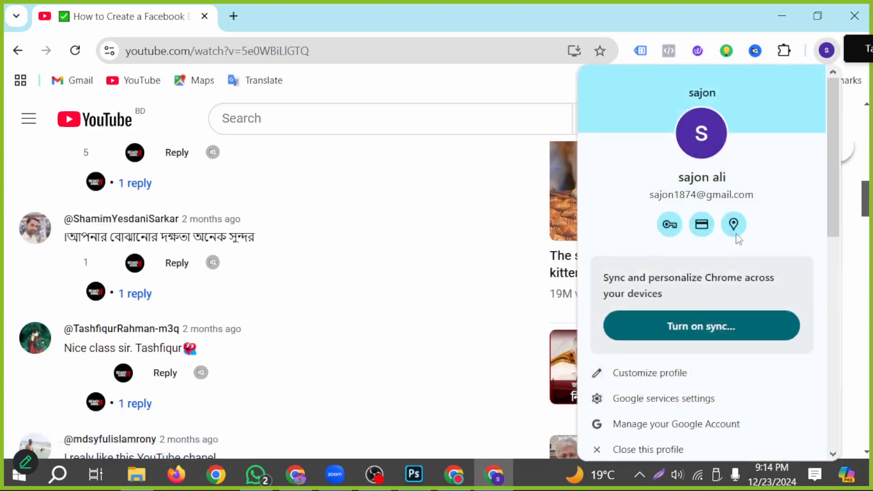
scroll(676, 387, down, 6)
scroll(655, 415, down, 2)
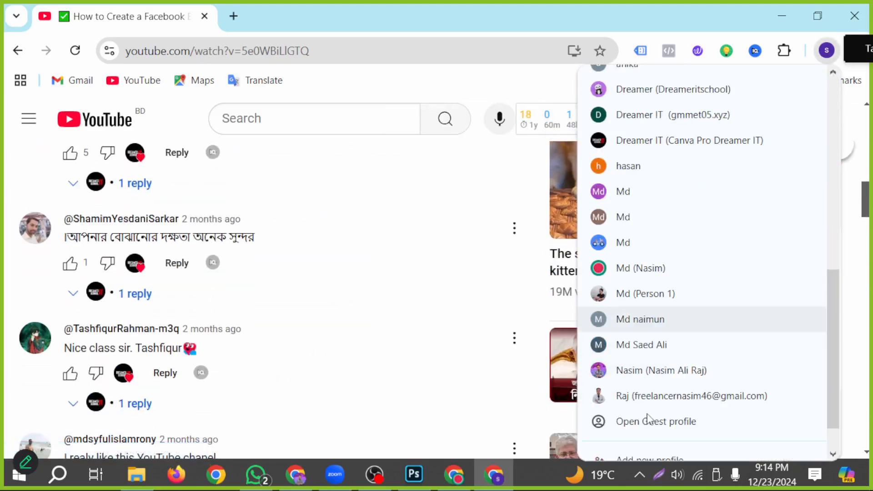
scroll(667, 298, up, 2)
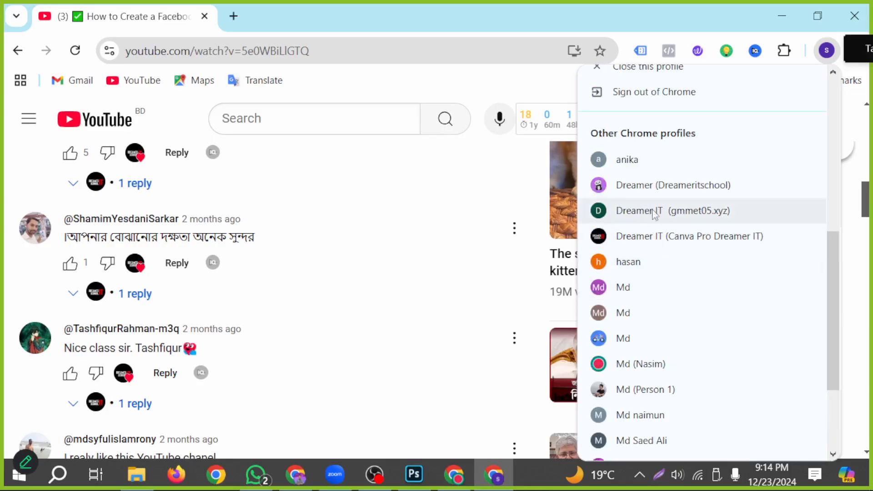
click(646, 292)
text(https://www.youtube.com/watch?v=5e0WBiLIGTQ)
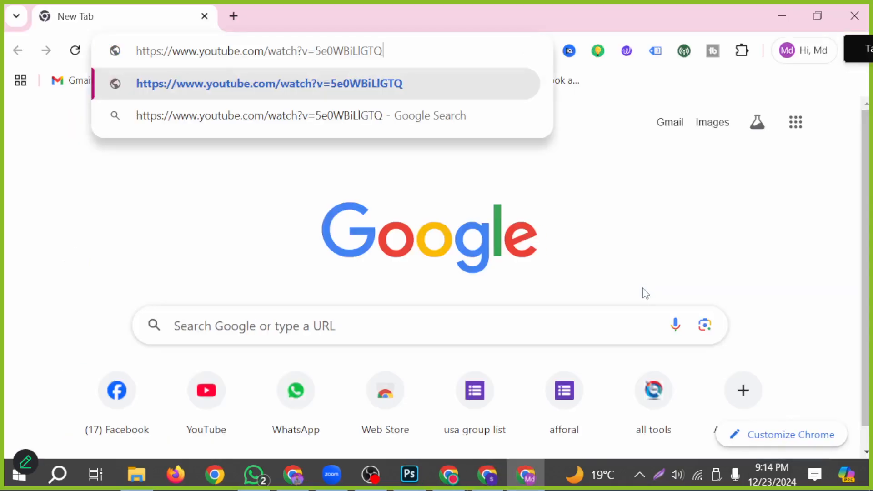
key(Return)
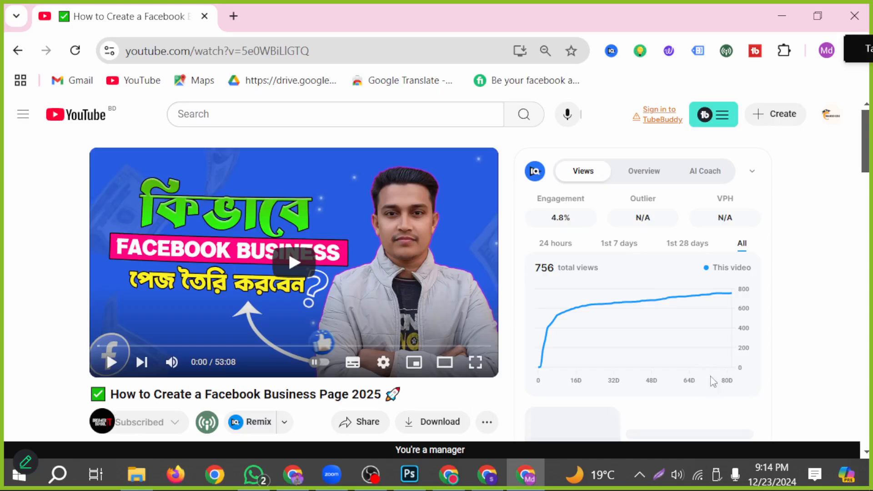
Check the video's thumbnail, vidIQ statistics, description, comments and the TubeBuddy extension options in this profile.
scroll(699, 324, down, 5)
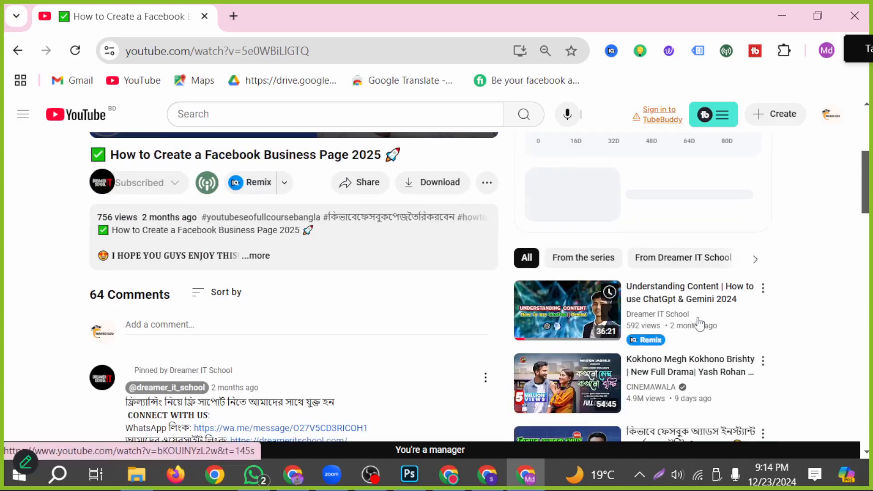
scroll(416, 364, down, 5)
scroll(333, 370, up, 6)
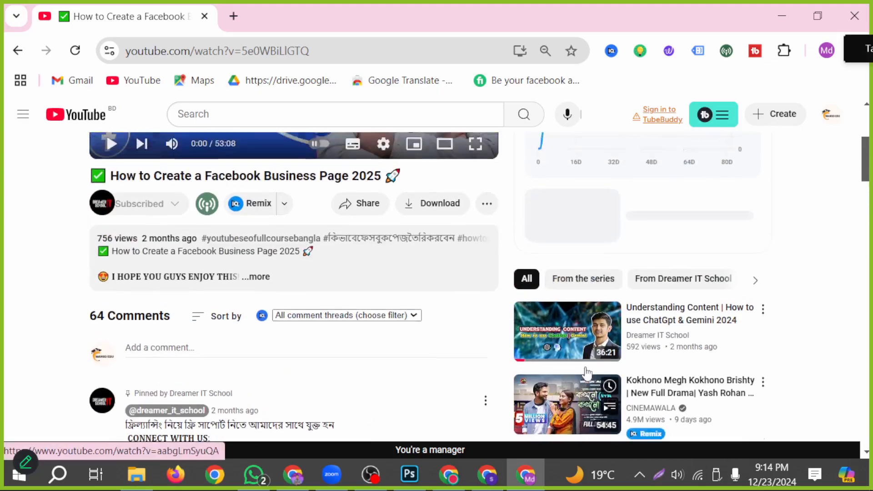
scroll(587, 373, up, 5)
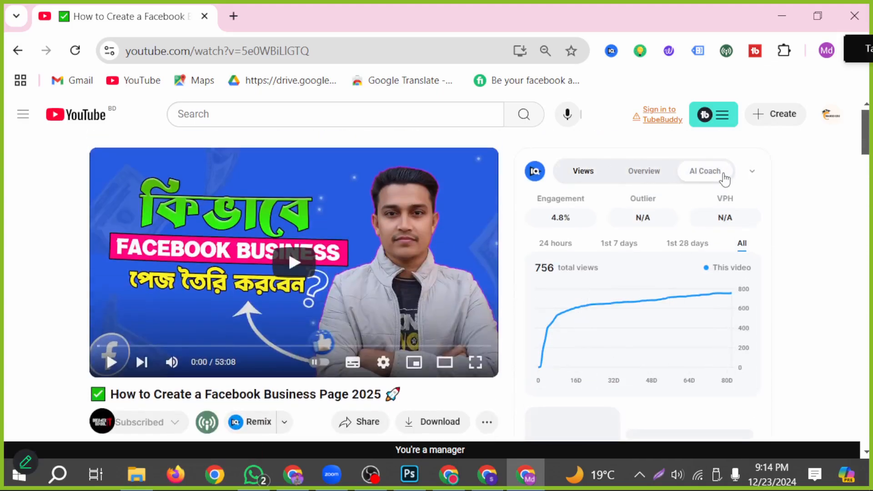
right_click(754, 51)
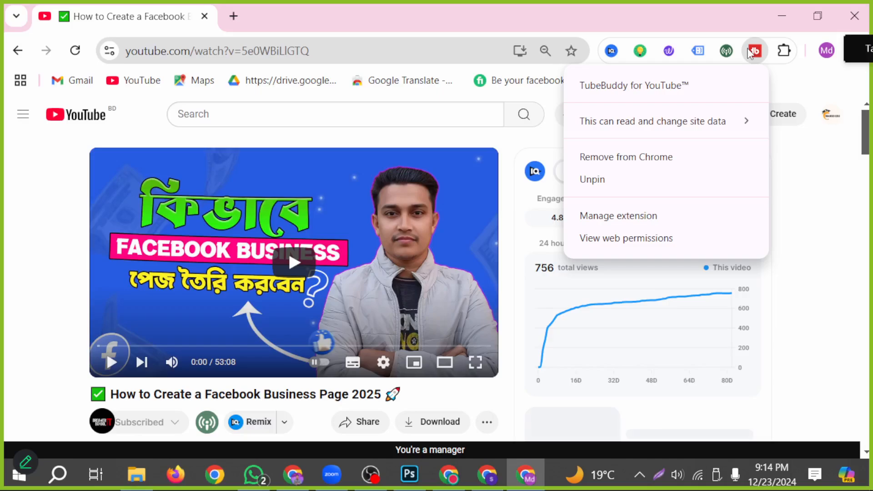
scroll(623, 288, down, 5)
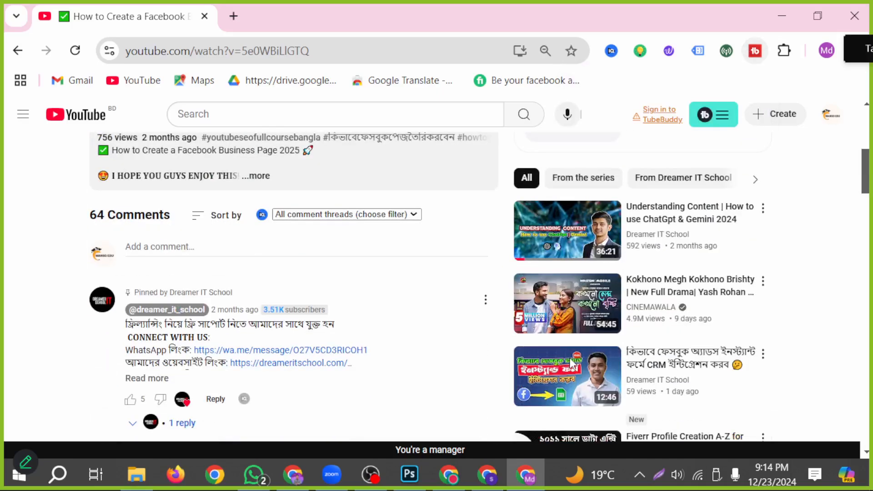
scroll(763, 329, up, 3)
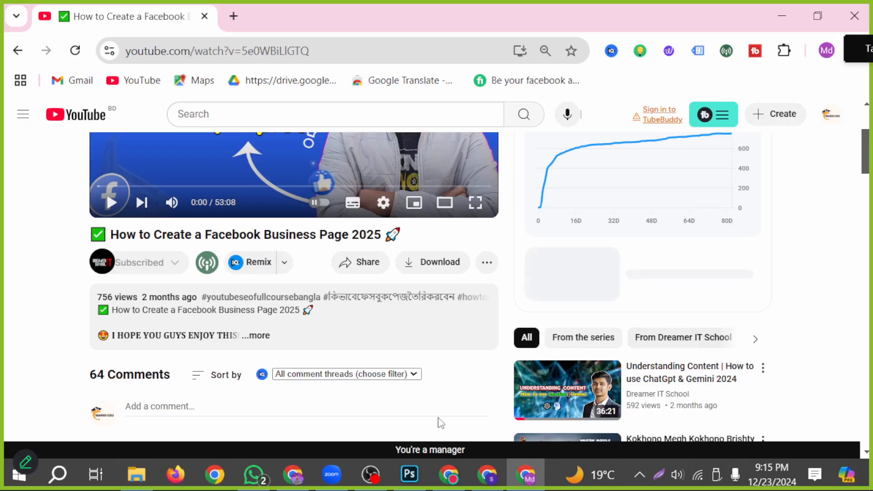
Mute all current and new participants in the Zoom meeting, keeping permission to unmute themselves, and close the participant list.
click(251, 20)
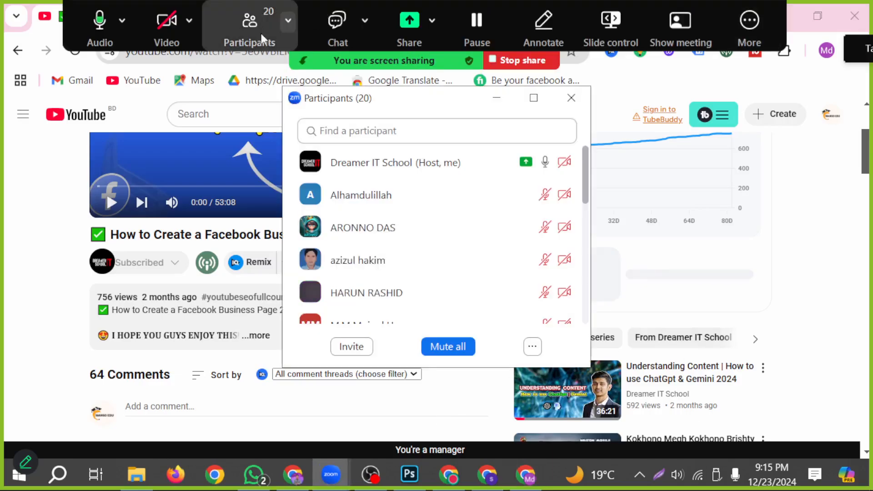
click(432, 351)
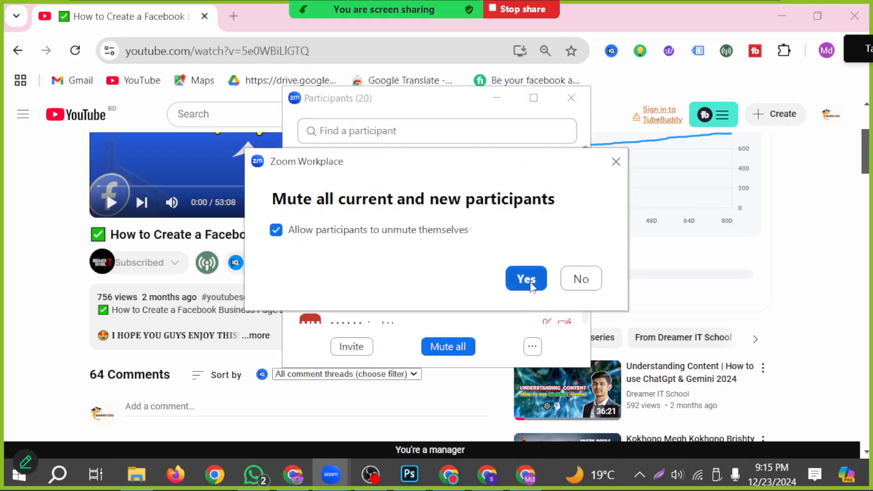
click(528, 279)
click(570, 98)
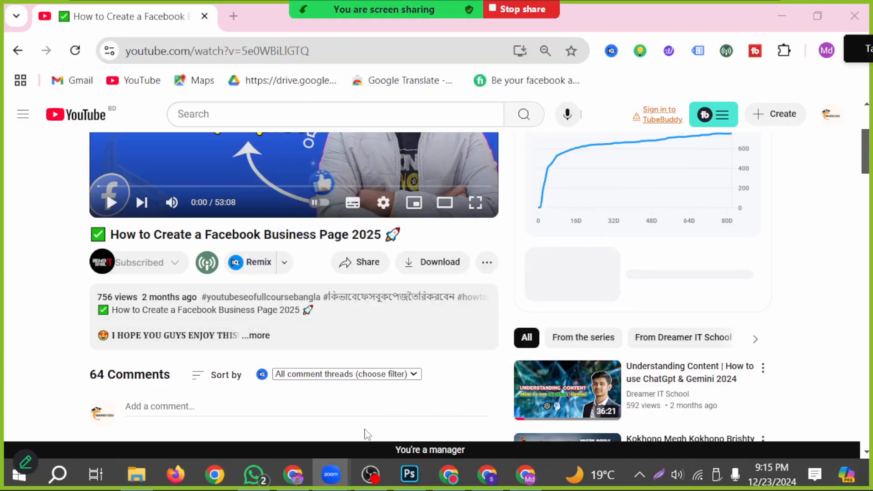
Copy the video's URL from the channel owner's Chrome profile and send it to everyone in the Zoom meeting chat.
click(298, 477)
drag(395, 12, 278, 293)
click(304, 60)
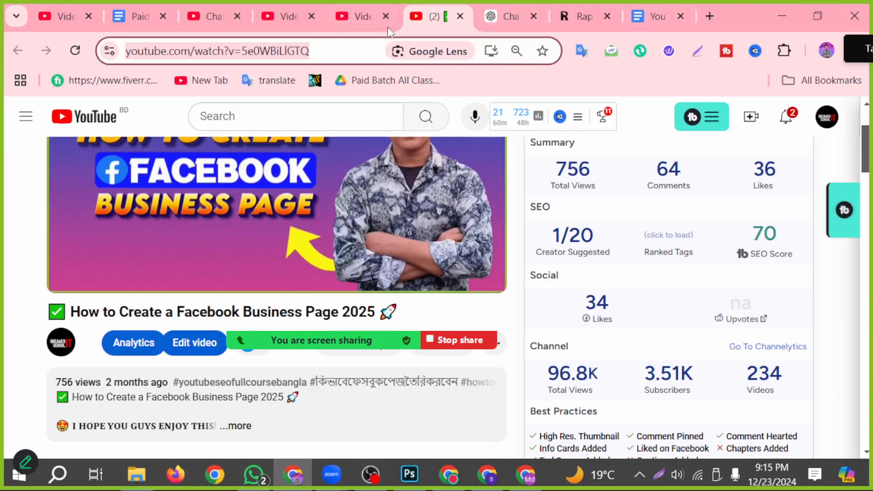
click(272, 19)
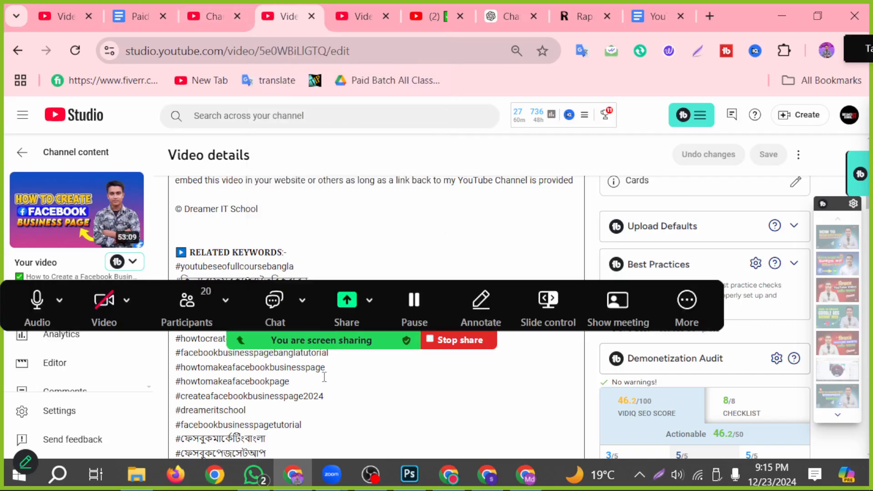
click(275, 303)
text(https://www.youtube.com/watch?v=5e0WBiLlGTQ)
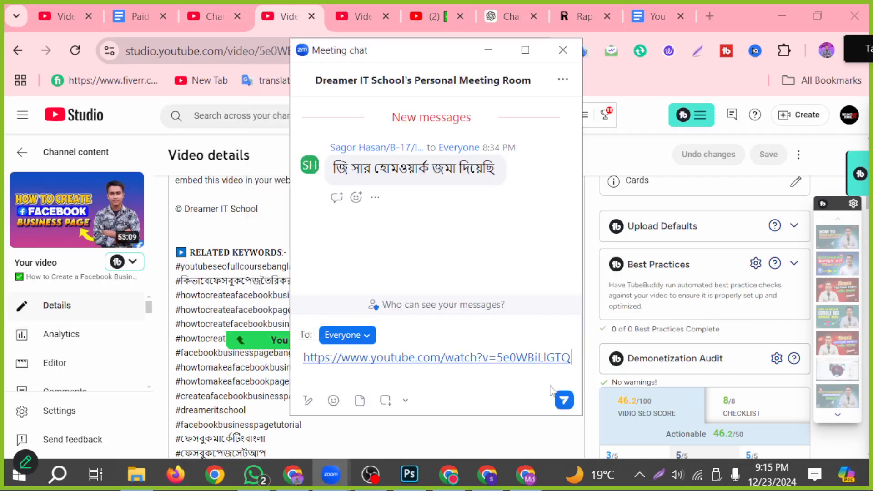
click(563, 400)
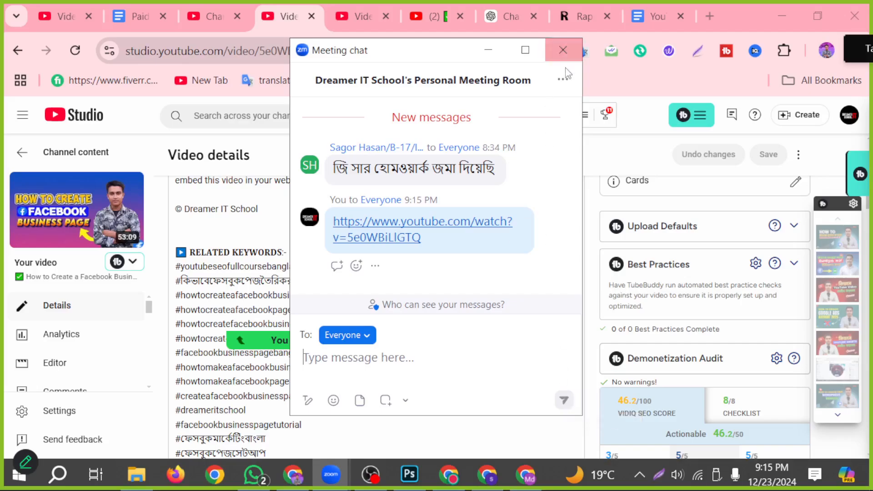
click(563, 50)
Reload the video's details page in YouTube Studio and move the Zoom sharing bar clear of the page content.
scroll(360, 328, up, 10)
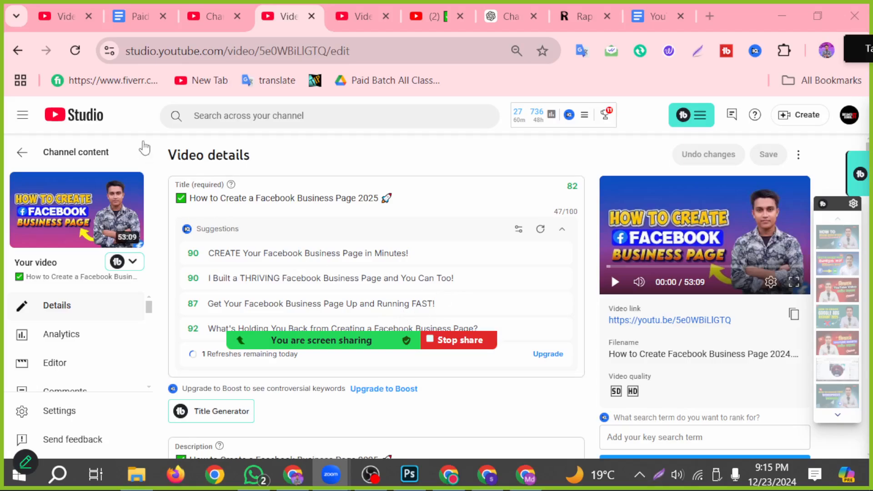
click(74, 52)
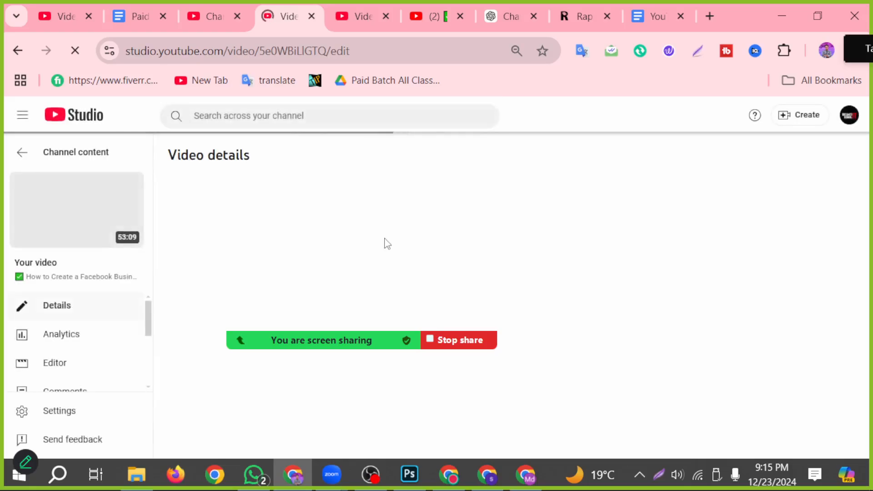
drag(287, 343, 288, 84)
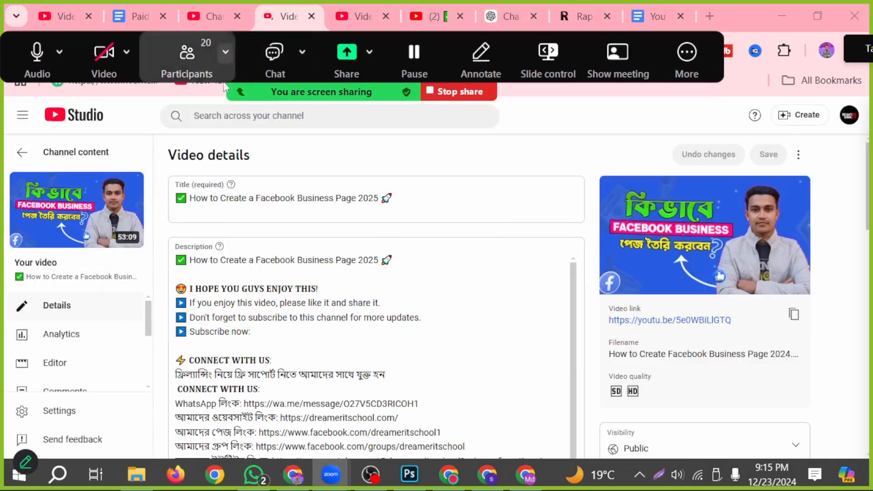
Review the video's thumbnail, playlist, tag, language, licence and category settings on the Studio details page.
scroll(648, 291, down, 15)
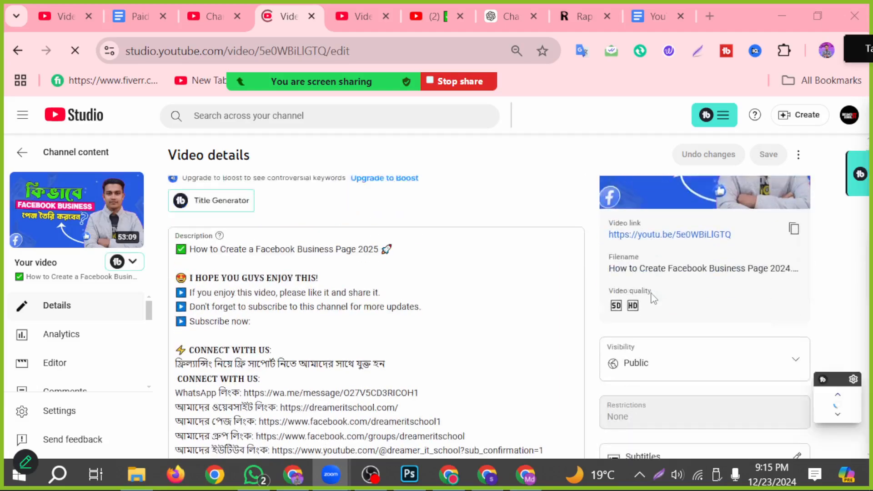
scroll(654, 298, down, 12)
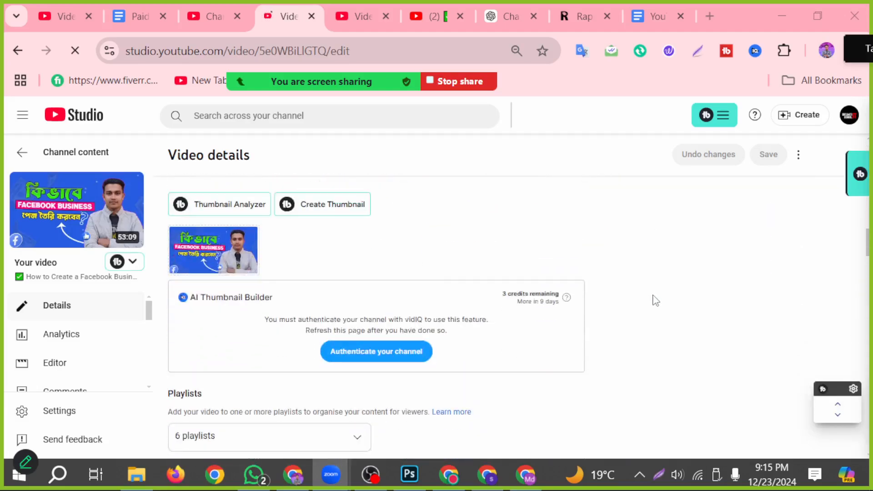
scroll(526, 358, down, 12)
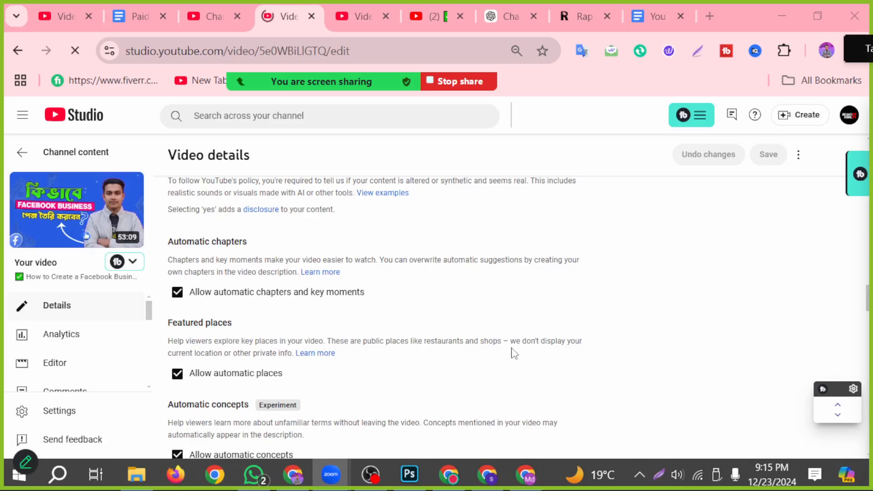
scroll(566, 291, down, 15)
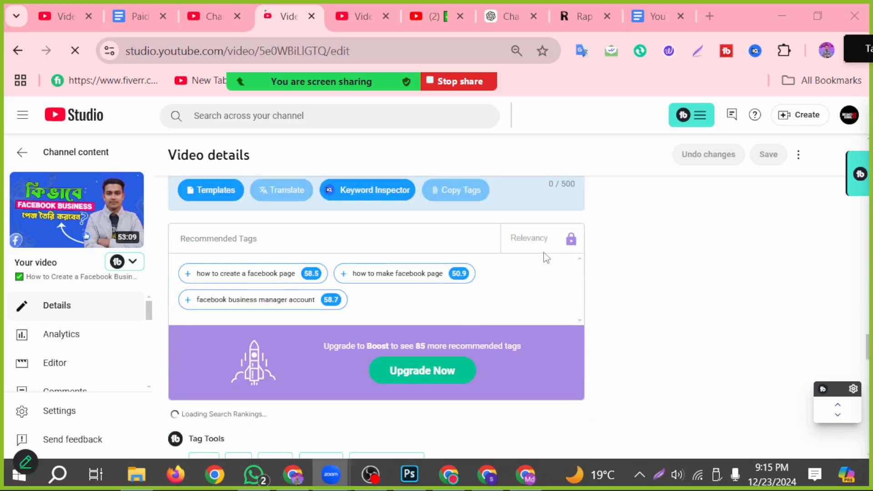
scroll(599, 309, down, 15)
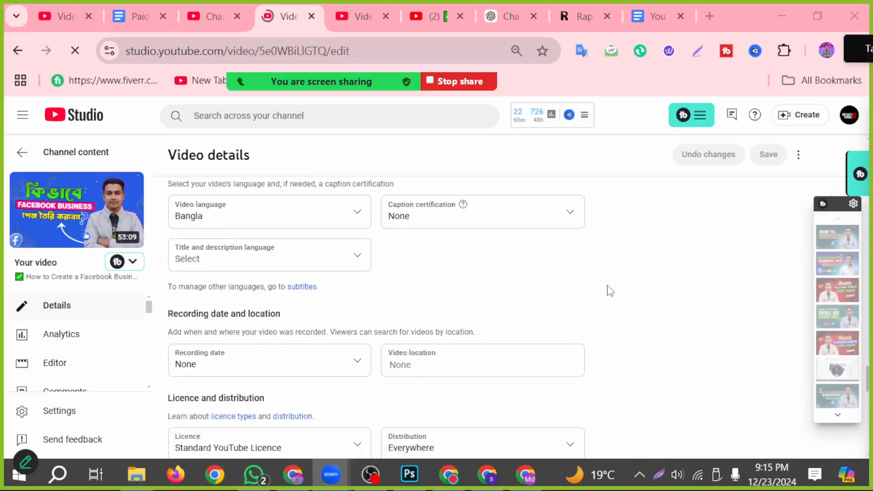
scroll(600, 309, up, 20)
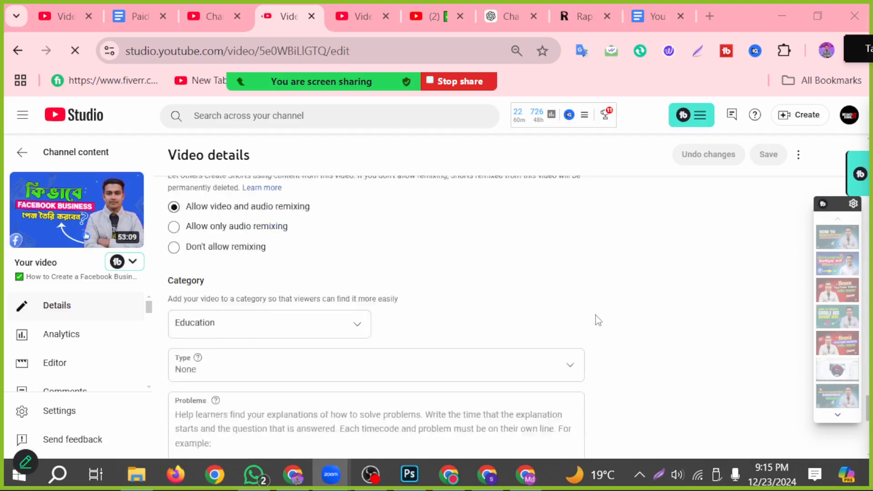
scroll(510, 378, up, 15)
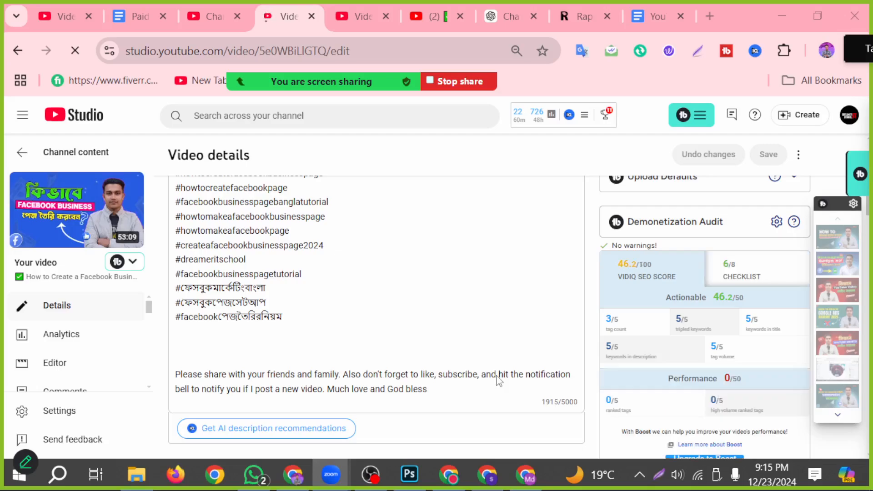
Check the vidIQ SEO score and checklist for the video, and open its end screen editor.
scroll(671, 362, up, 3)
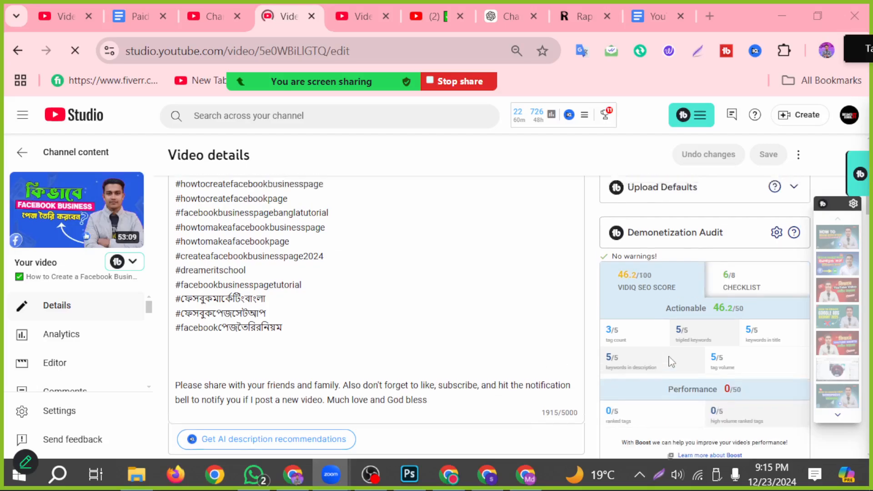
click(750, 430)
scroll(736, 391, down, 5)
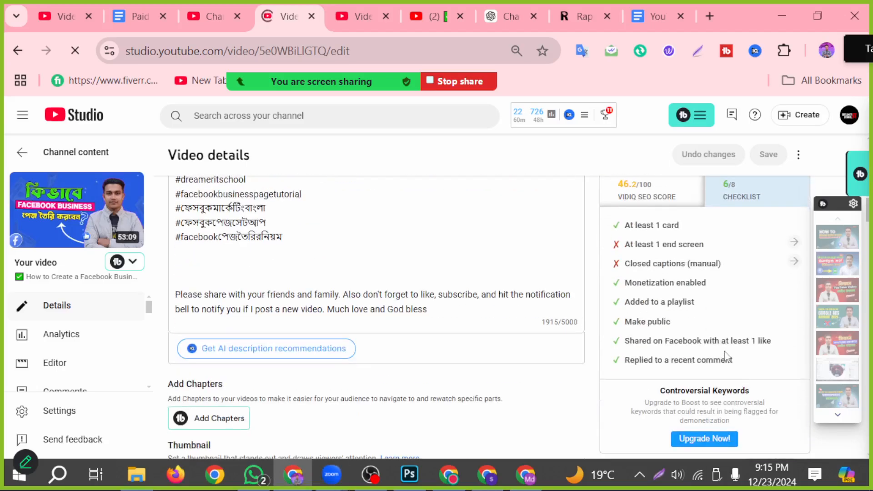
scroll(728, 353, up, 5)
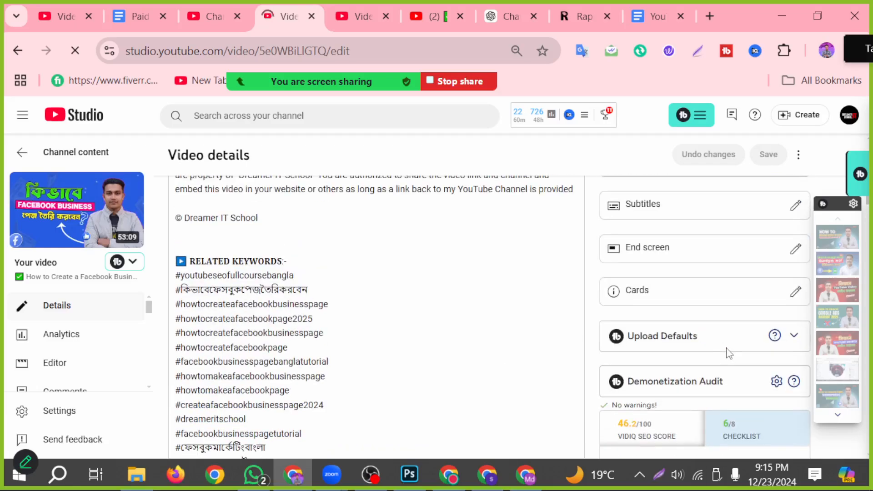
click(696, 251)
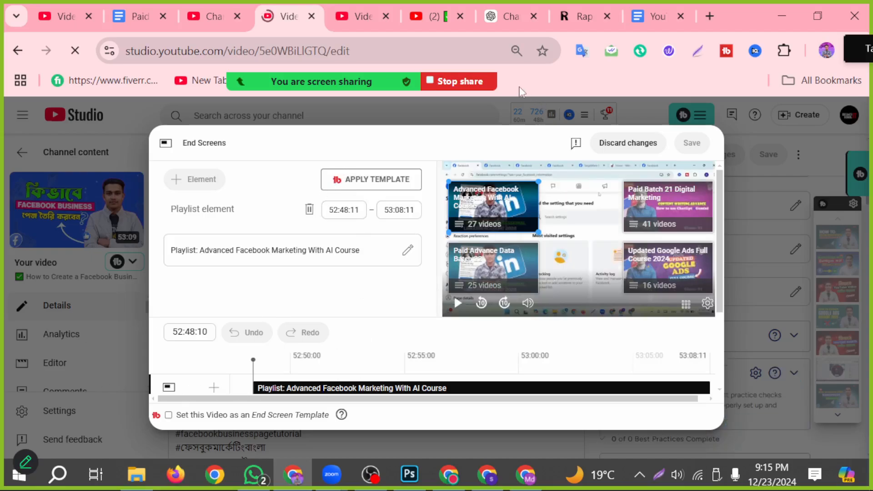
Return to the video's watch page, reload it and pause the playback.
click(379, 15)
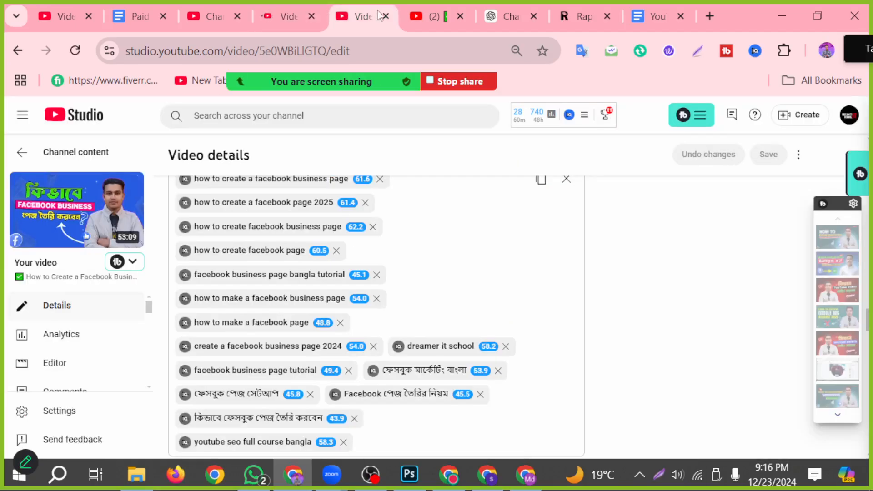
click(422, 17)
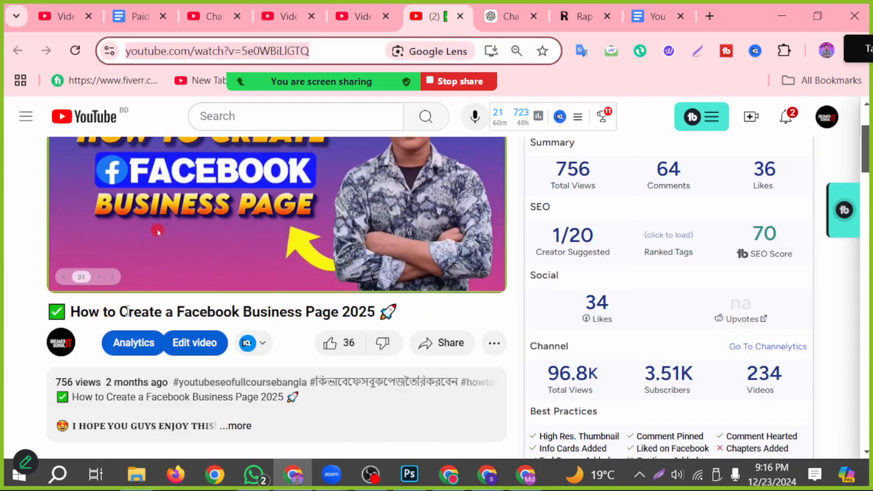
key(Return)
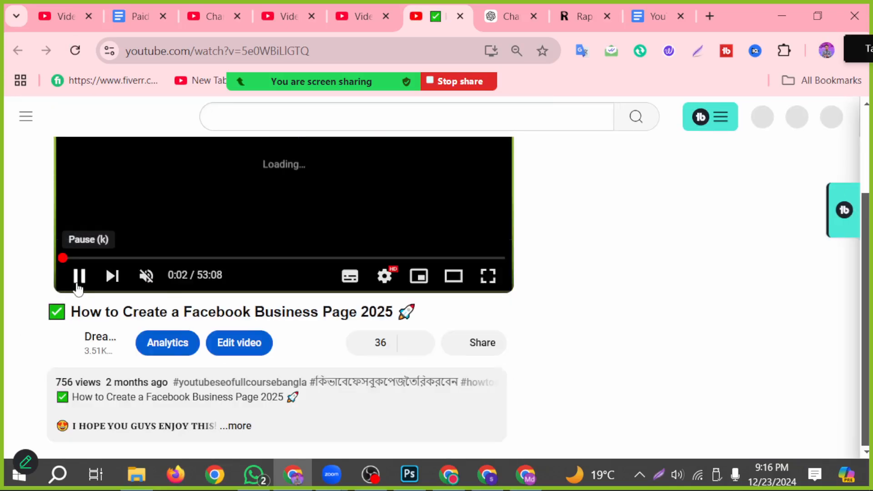
click(72, 276)
Switch to OBS Studio.
click(371, 475)
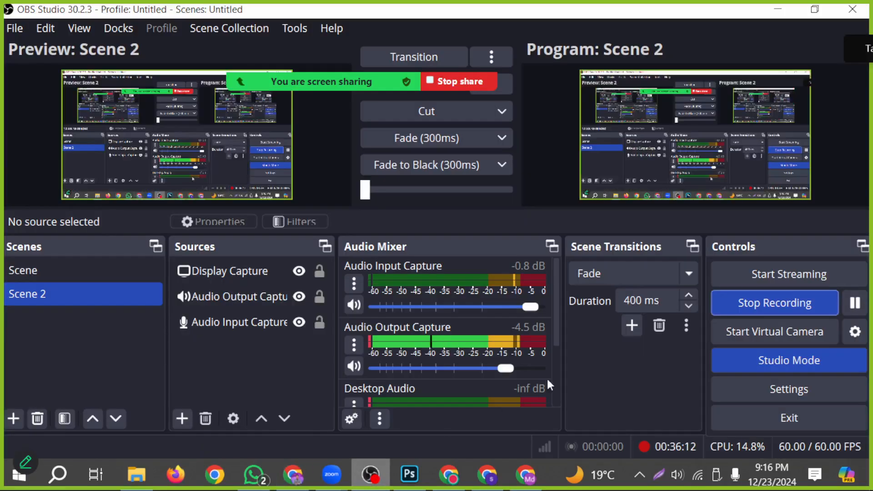